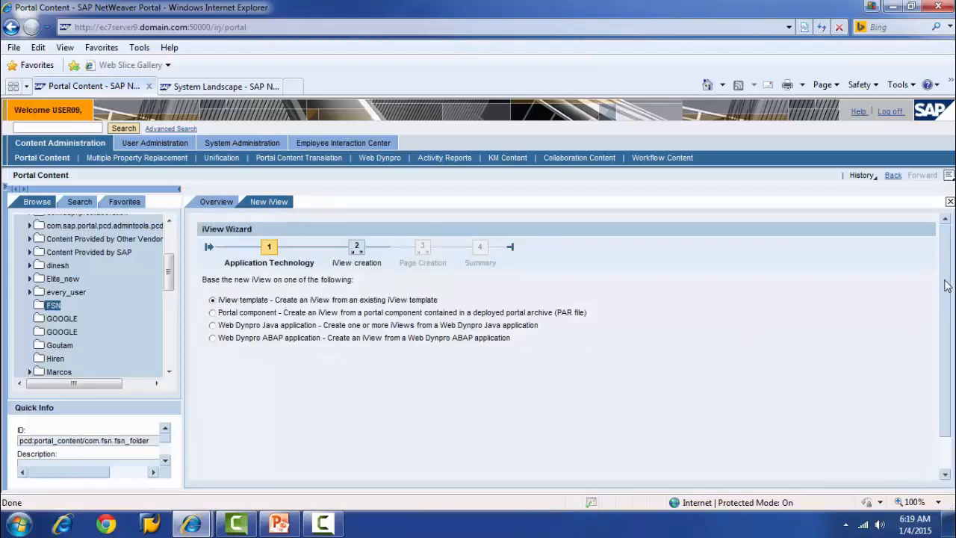
Base the new iView on an existing iView template and choose SAP Transaction iView from the template list.
{"action": "scroll", "coordinate": [951, 284], "scroll_direction": "down", "scroll_amount": 1}
{"action": "left_click", "coordinate": [873, 466]}
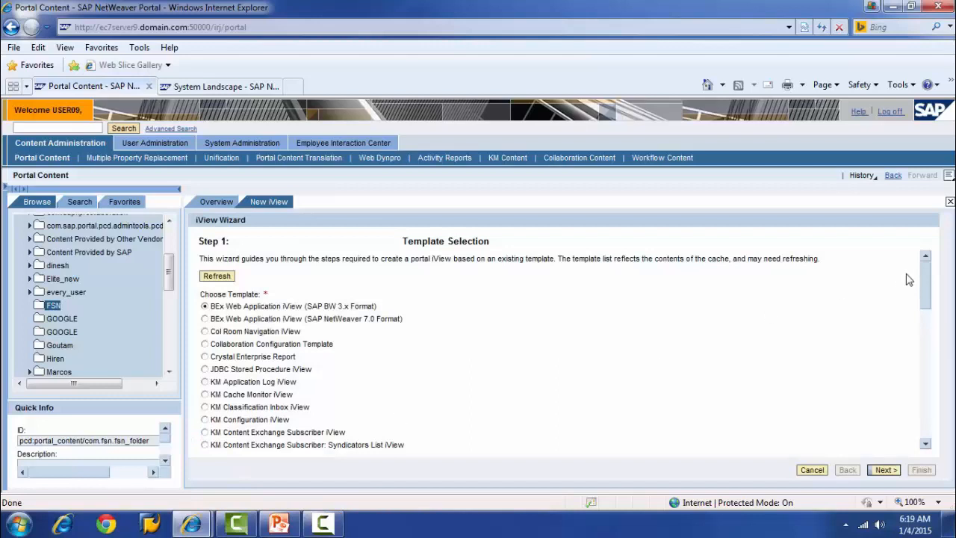
{"action": "left_click_drag", "start_coordinate": [926, 281], "coordinate": [926, 408]}
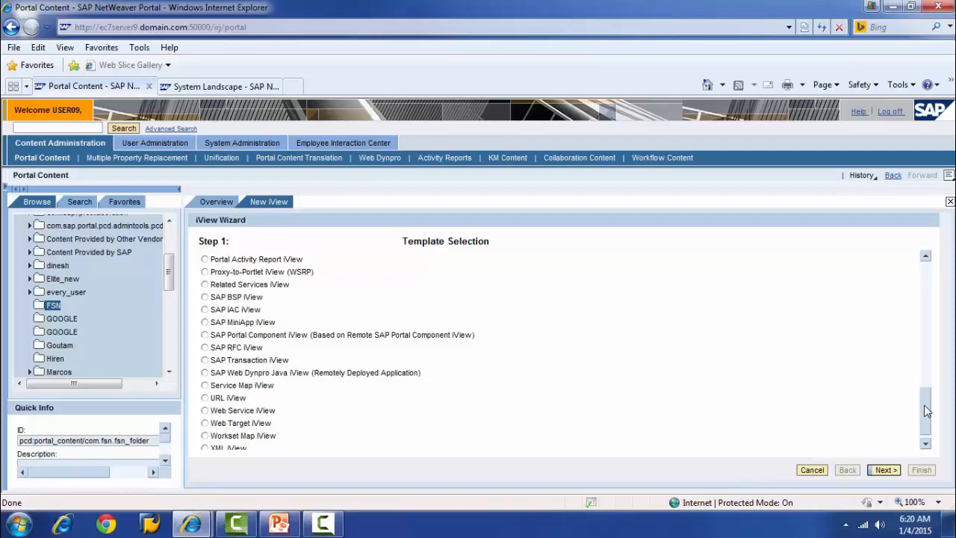
{"action": "left_click_drag", "start_coordinate": [926, 407], "coordinate": [922, 278]}
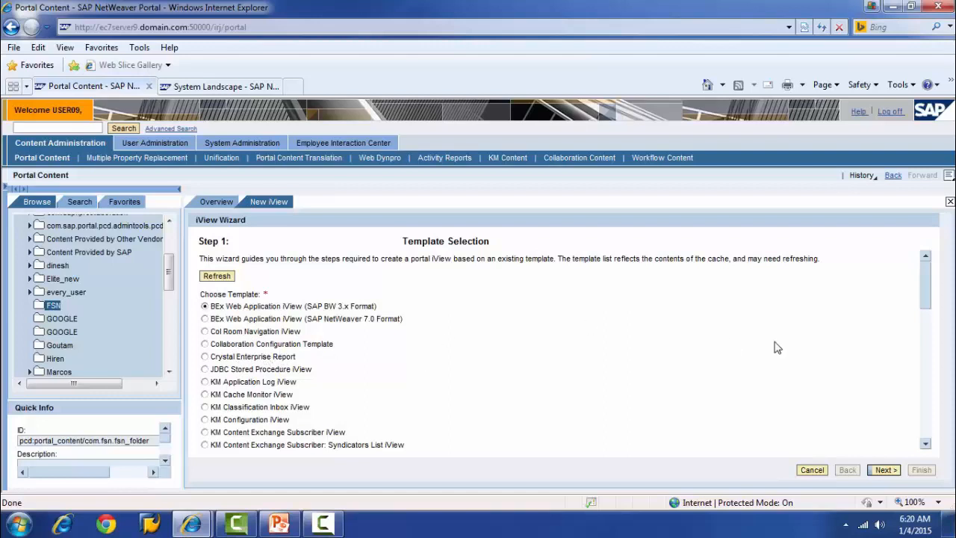
{"action": "left_click_drag", "start_coordinate": [927, 287], "coordinate": [926, 300]}
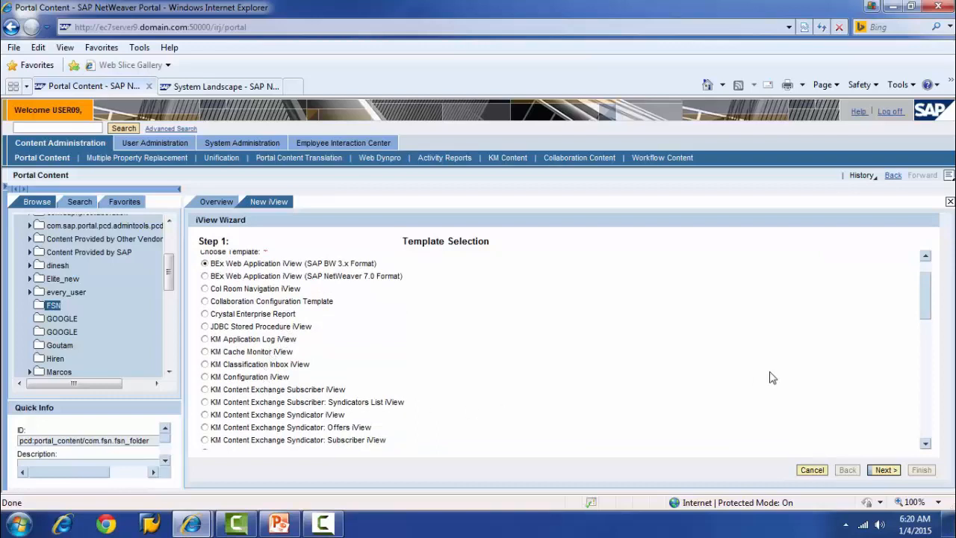
{"action": "left_click_drag", "start_coordinate": [927, 299], "coordinate": [938, 401]}
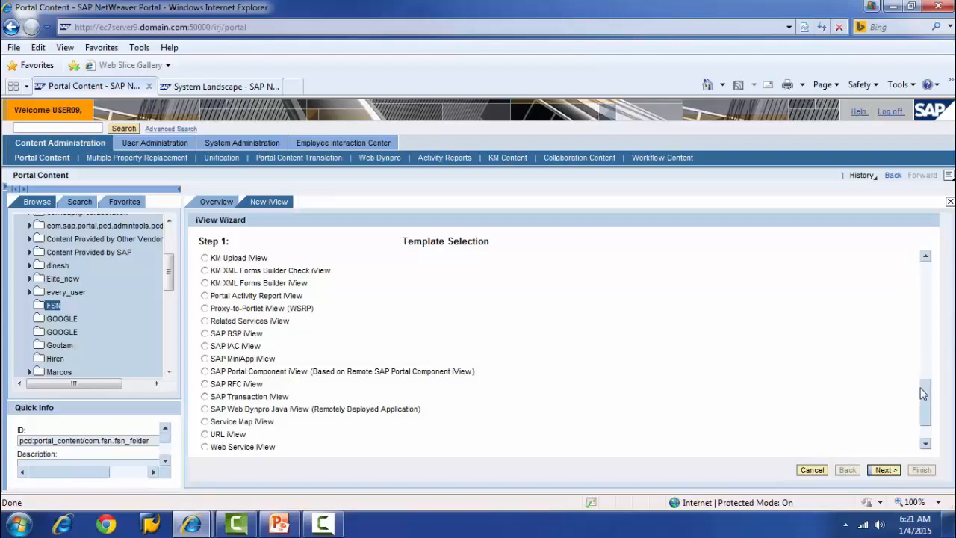
{"action": "scroll", "coordinate": [926, 396], "scroll_direction": "down", "scroll_amount": 3}
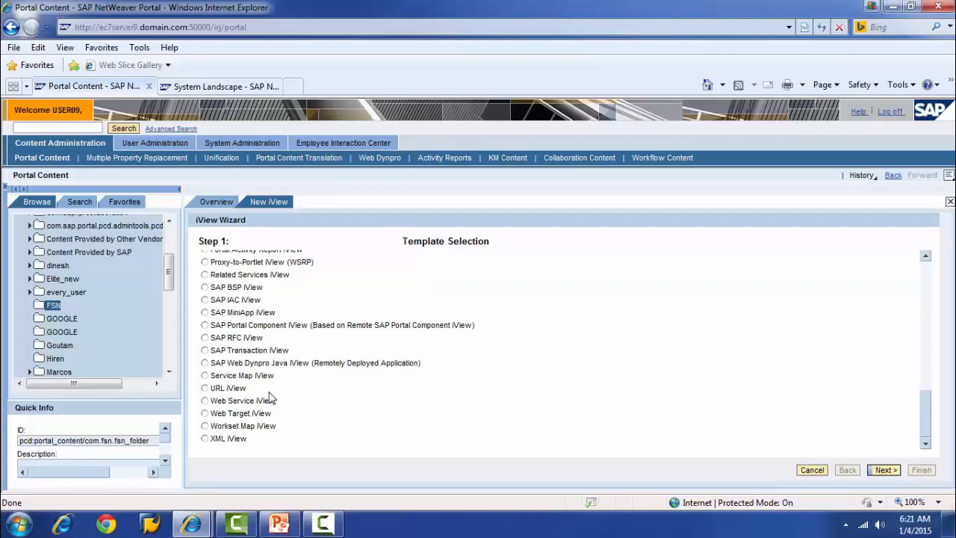
{"action": "left_click", "coordinate": [205, 351]}
{"action": "left_click", "coordinate": [884, 470]}
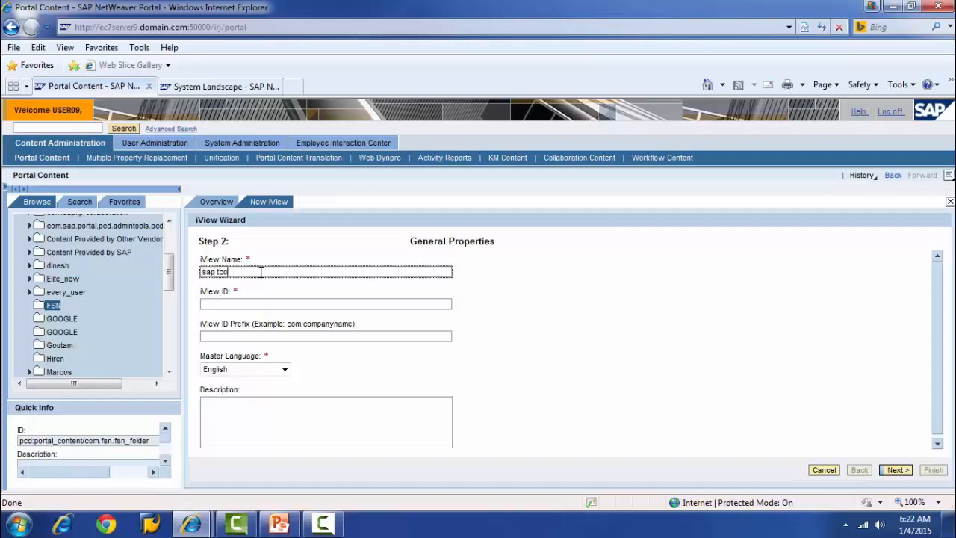
Name the iView "sap tcode" with ID sap_tcode and ID prefix com.fsn, and continue to the SAP GUI type.
{"action": "left_click", "coordinate": [214, 304]}
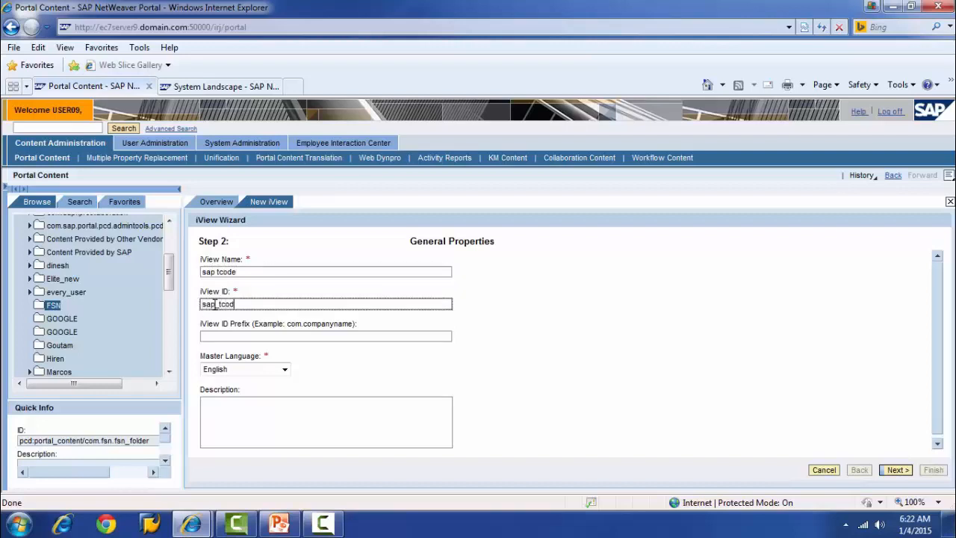
{"action": "left_click", "coordinate": [221, 337]}
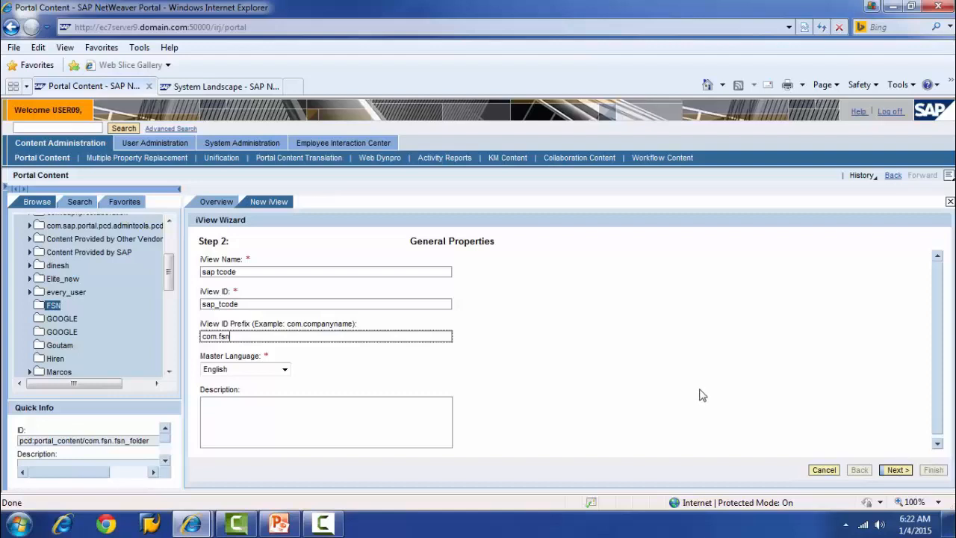
{"action": "left_click", "coordinate": [943, 383]}
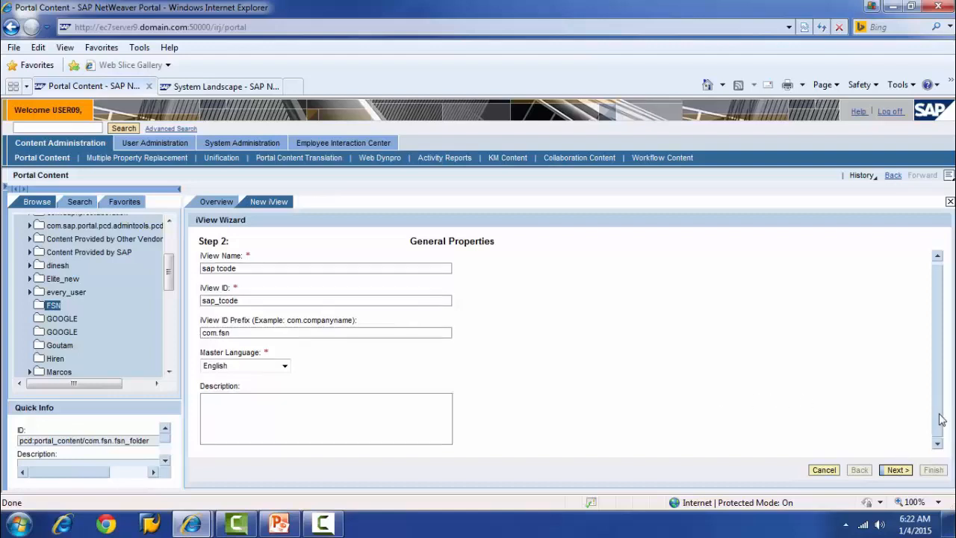
{"action": "left_click", "coordinate": [896, 470]}
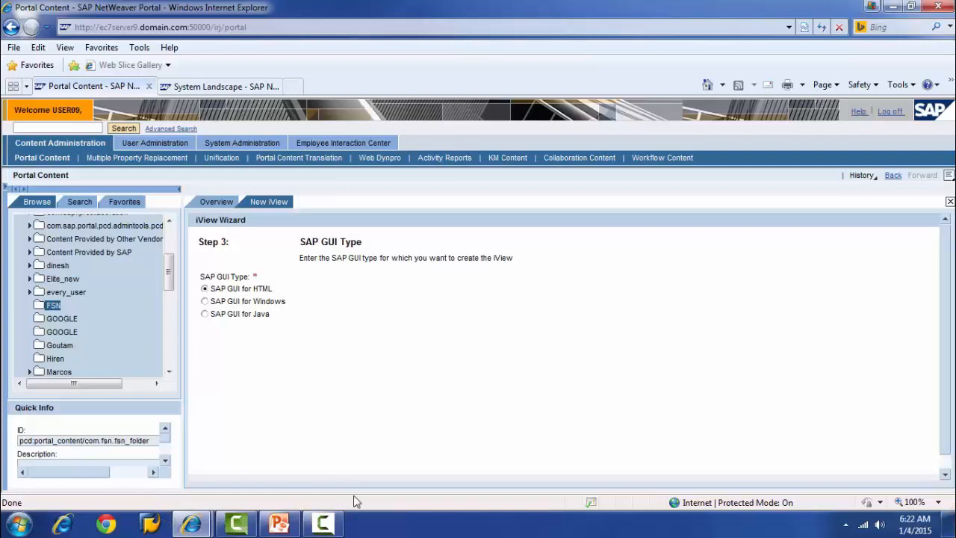
Switch to SAP Logon, inspect the connection properties of the ECC USA entry, and return to the iView wizard.
{"action": "left_click", "coordinate": [150, 525]}
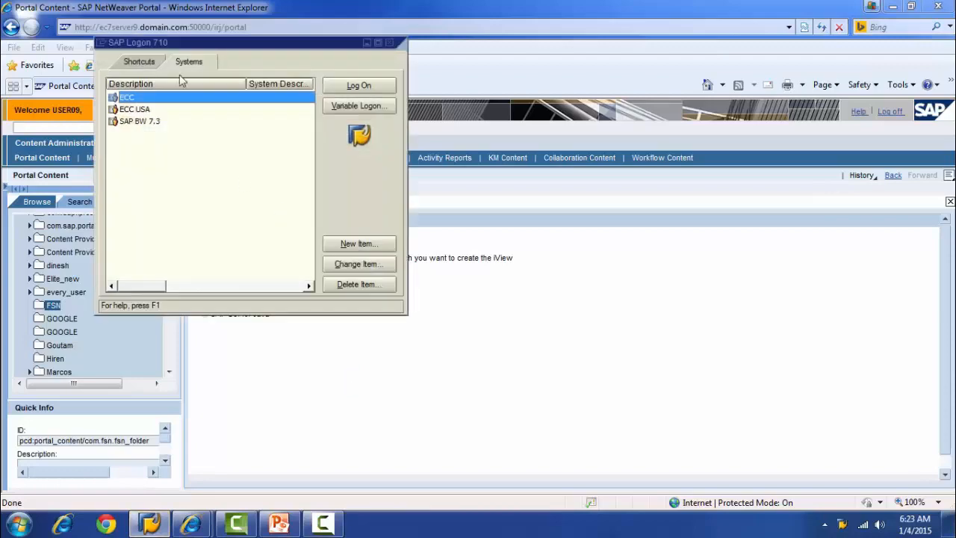
{"action": "left_click", "coordinate": [138, 111]}
{"action": "left_click", "coordinate": [375, 268]}
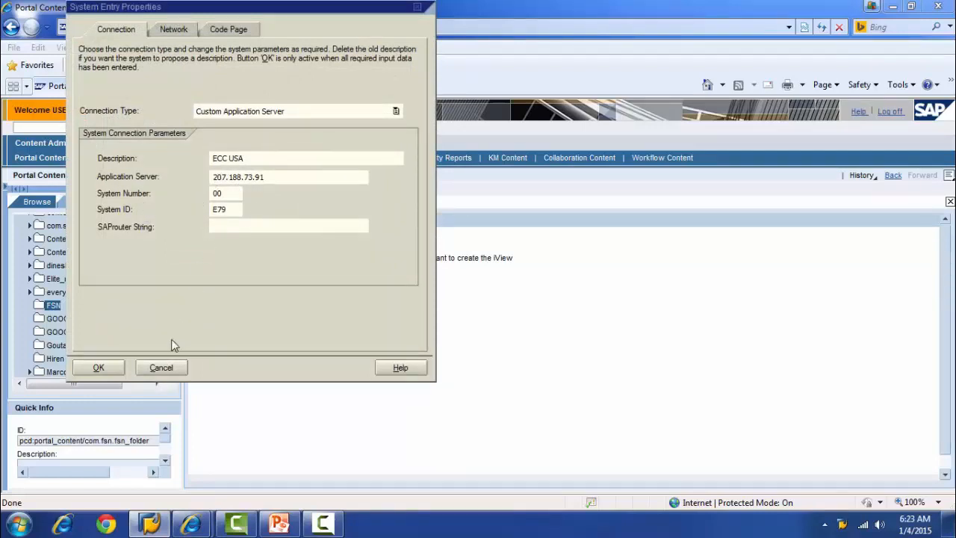
{"action": "left_click", "coordinate": [166, 367]}
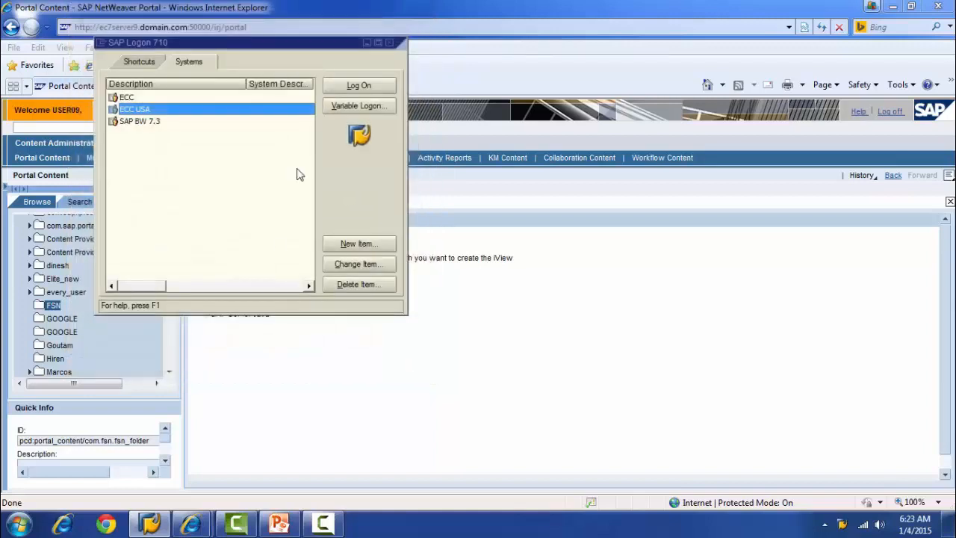
{"action": "left_click", "coordinate": [367, 43]}
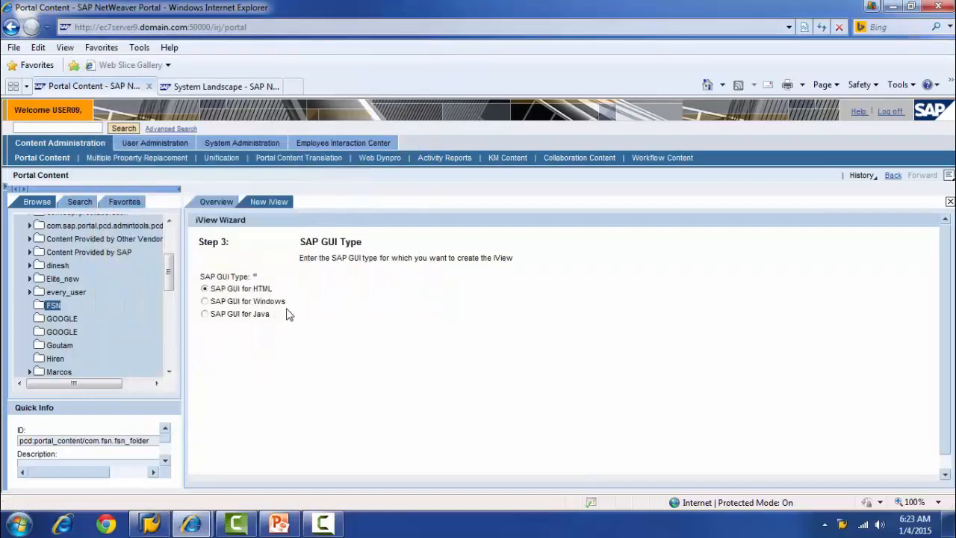
{"action": "left_click", "coordinate": [150, 523]}
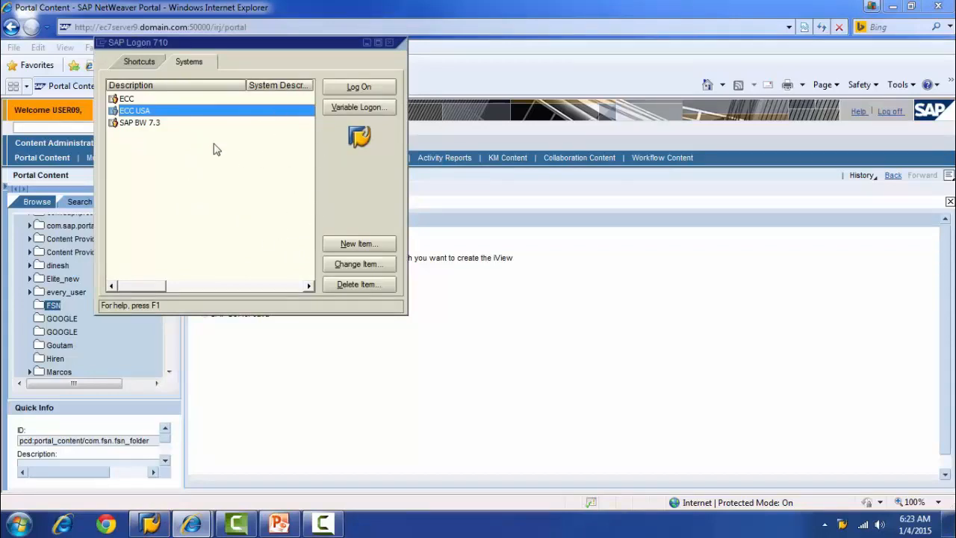
{"action": "left_click", "coordinate": [366, 42]}
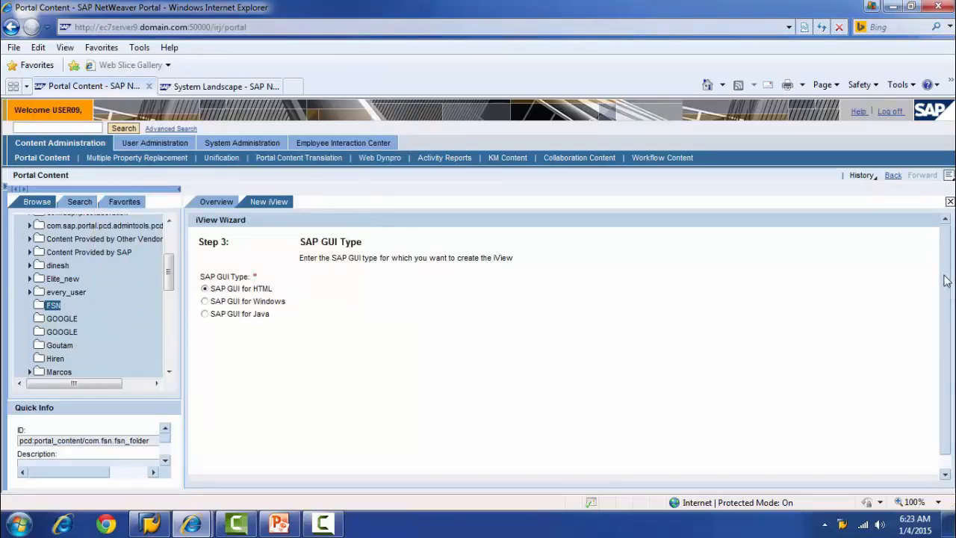
Look at the SAP Logon system list once more and proceed in the wizard with SAP GUI for HTML as the GUI type.
{"action": "scroll", "coordinate": [946, 280], "scroll_direction": "down", "scroll_amount": 2}
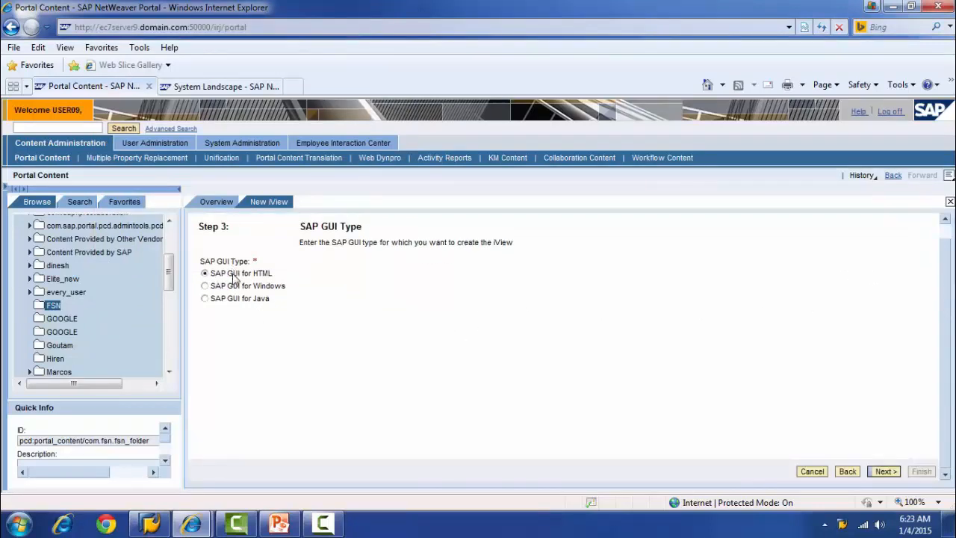
{"action": "left_click", "coordinate": [149, 526]}
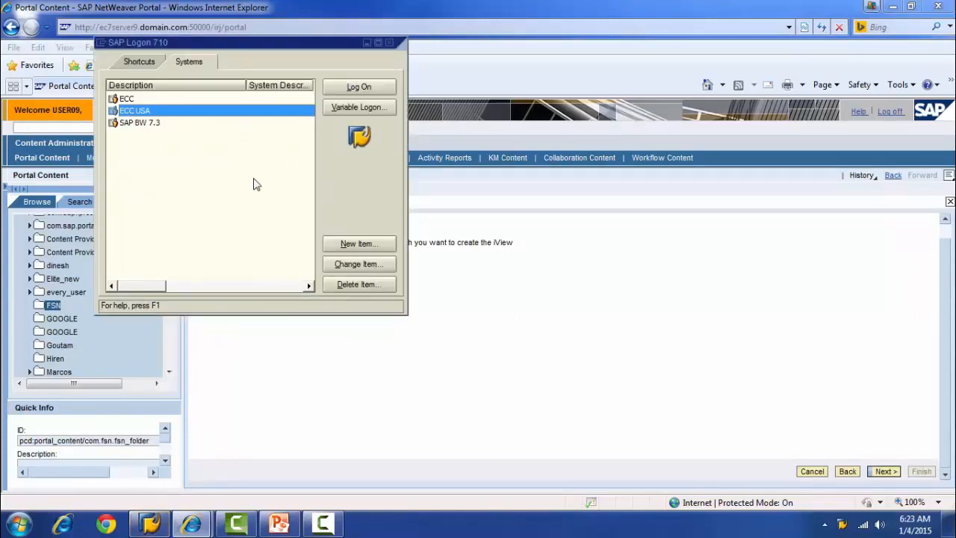
{"action": "left_click", "coordinate": [367, 43]}
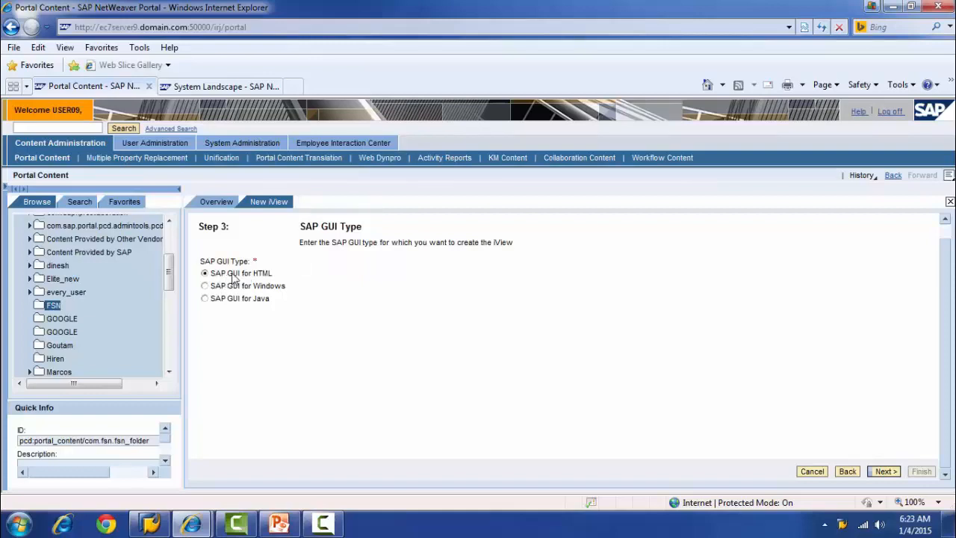
{"action": "left_click", "coordinate": [884, 472]}
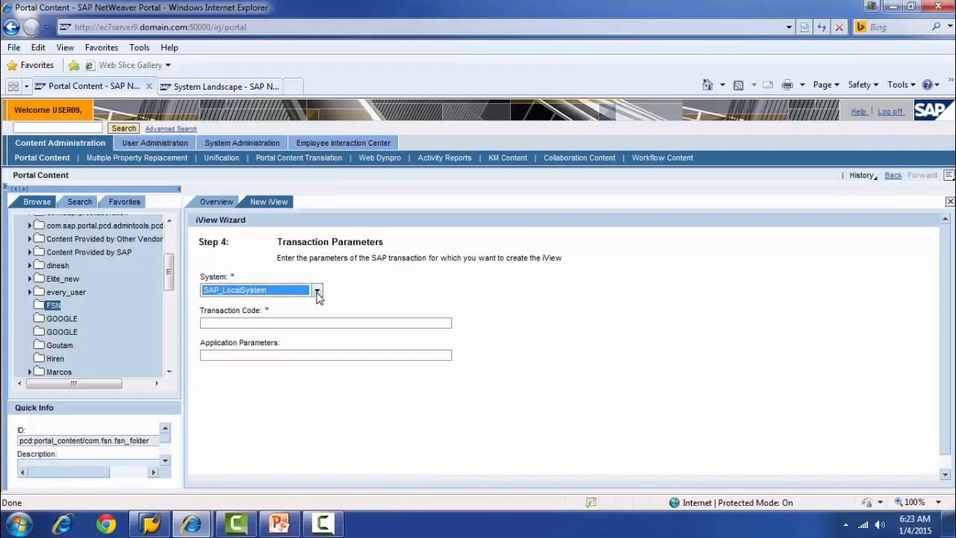
Check the FSN system object's alias in System Landscape, and set the iView's system to sap_fsn_ecc and its transaction code to se80.
{"action": "left_click", "coordinate": [217, 86]}
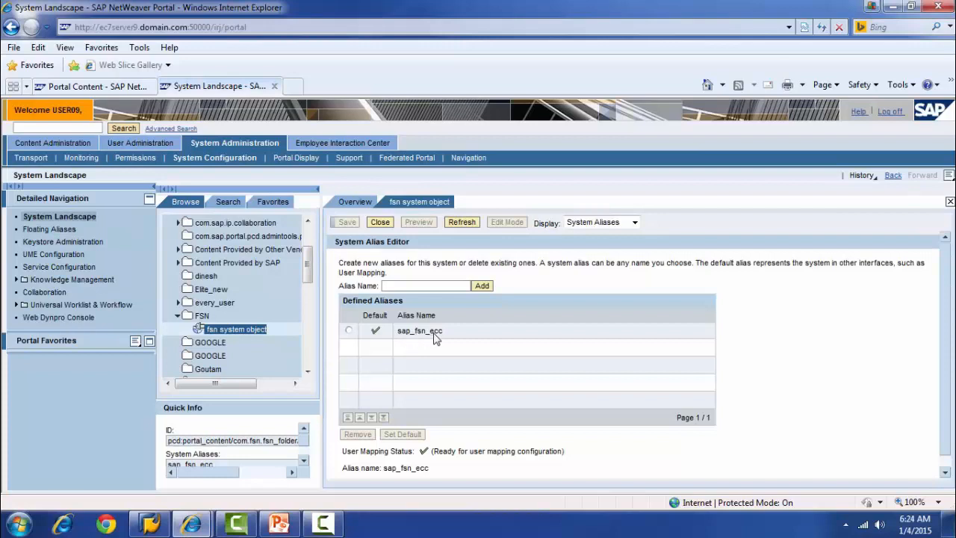
{"action": "left_click", "coordinate": [110, 90]}
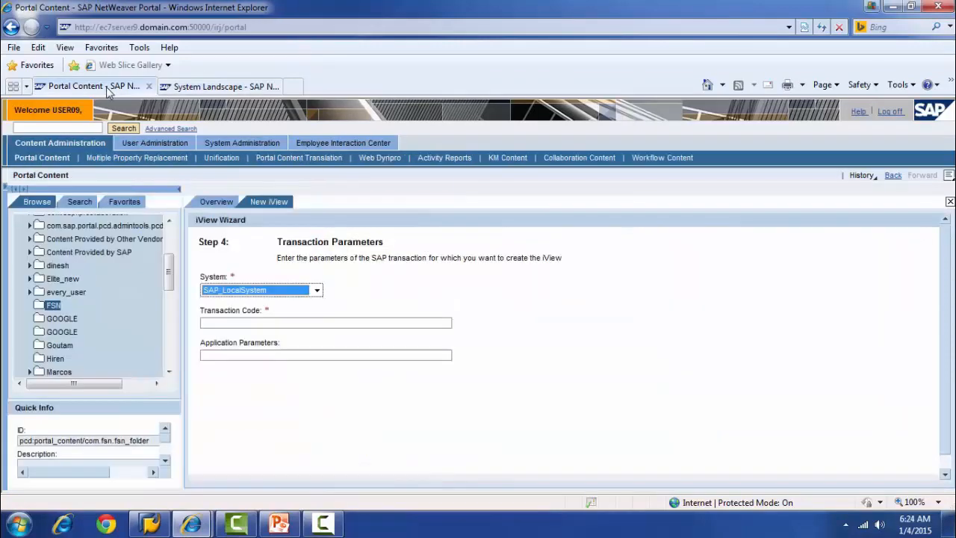
{"action": "left_click", "coordinate": [318, 292]}
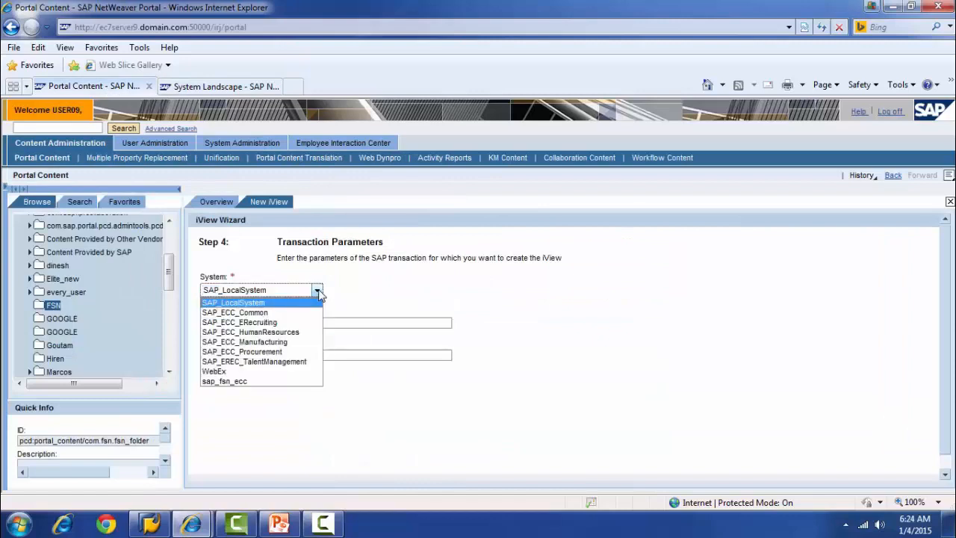
{"action": "left_click", "coordinate": [242, 383]}
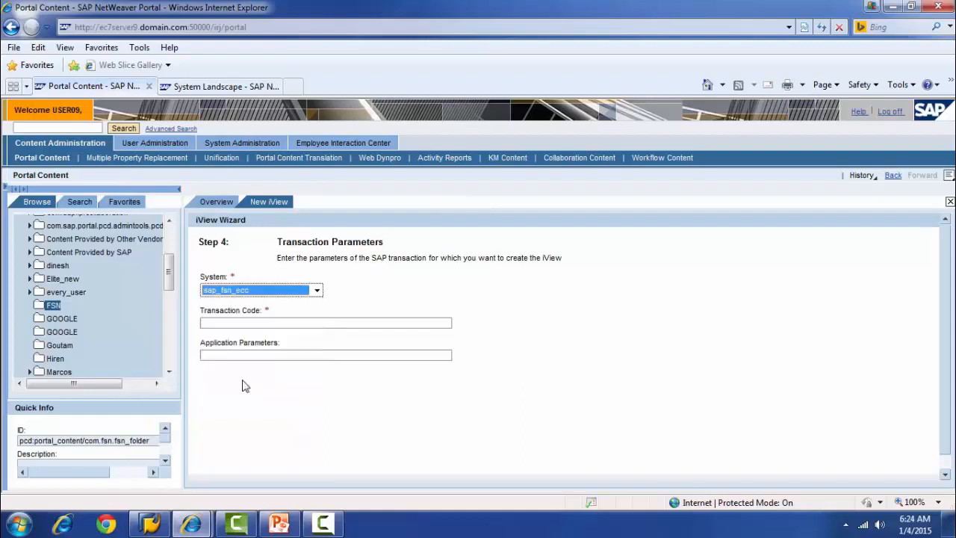
{"action": "left_click", "coordinate": [271, 321]}
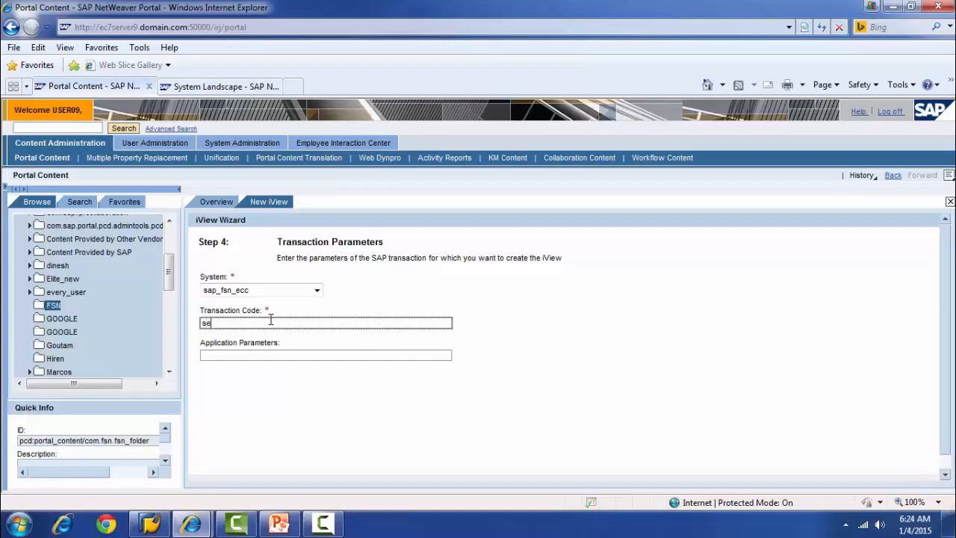
{"action": "type", "text": "se80"}
Enter the sample application parameters "screen field=parameter1&screenfield =parameter2" and clear them again.
{"action": "left_click", "coordinate": [233, 355]}
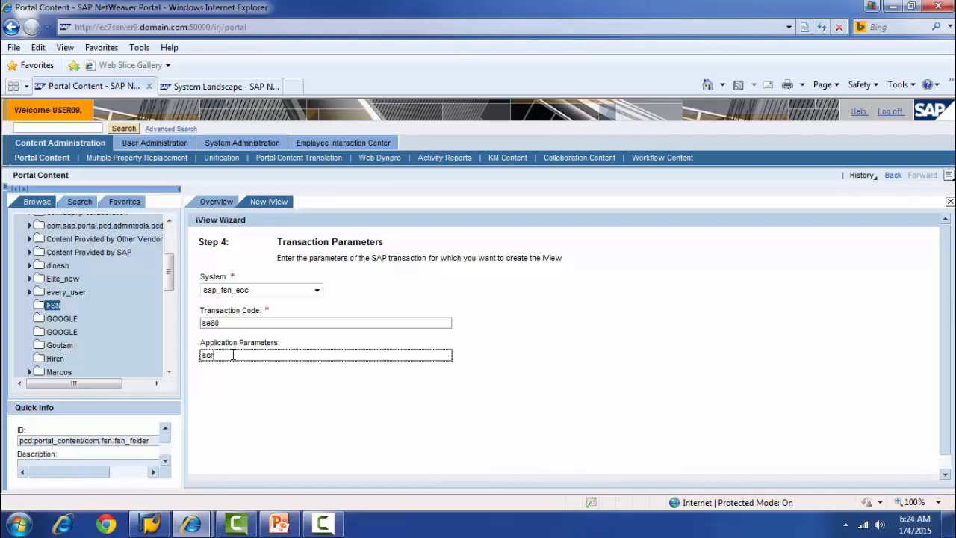
{"action": "type", "text": "een"}
{"action": "type", "text": " fil"}
{"action": "type", "text": "eld"}
{"action": "type", "text": "=para"}
{"action": "type", "text": "meter"}
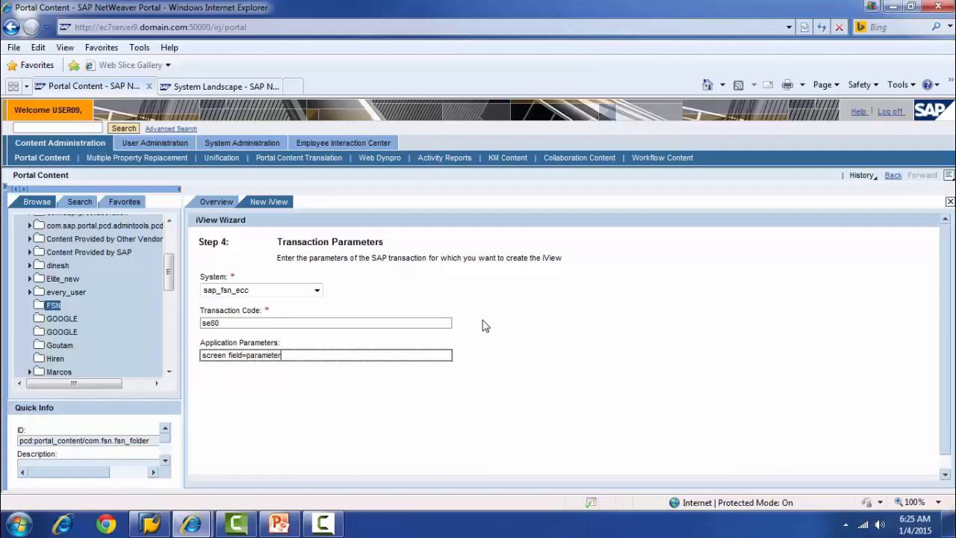
{"action": "type", "text": "1&screenfield =parameter2"}
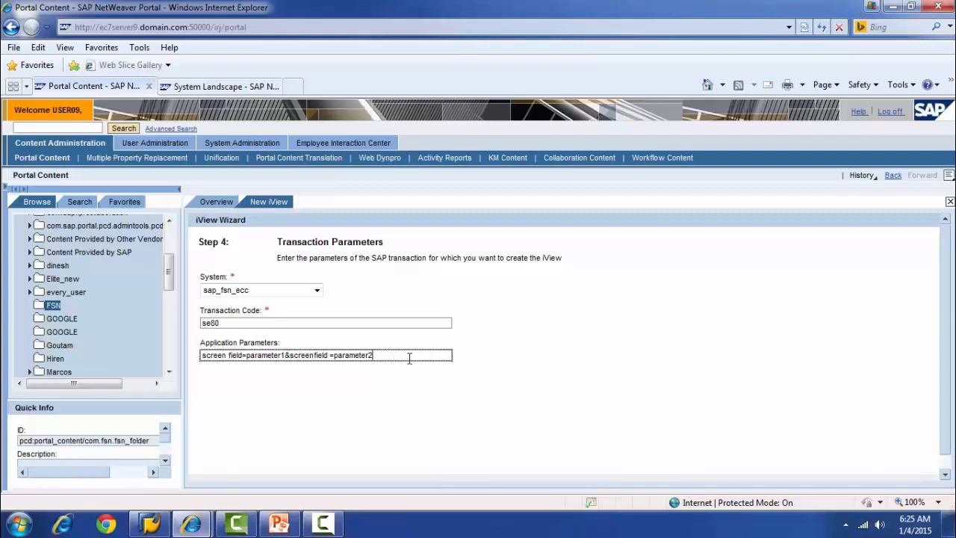
{"action": "left_click_drag", "start_coordinate": [380, 355], "coordinate": [206, 357]}
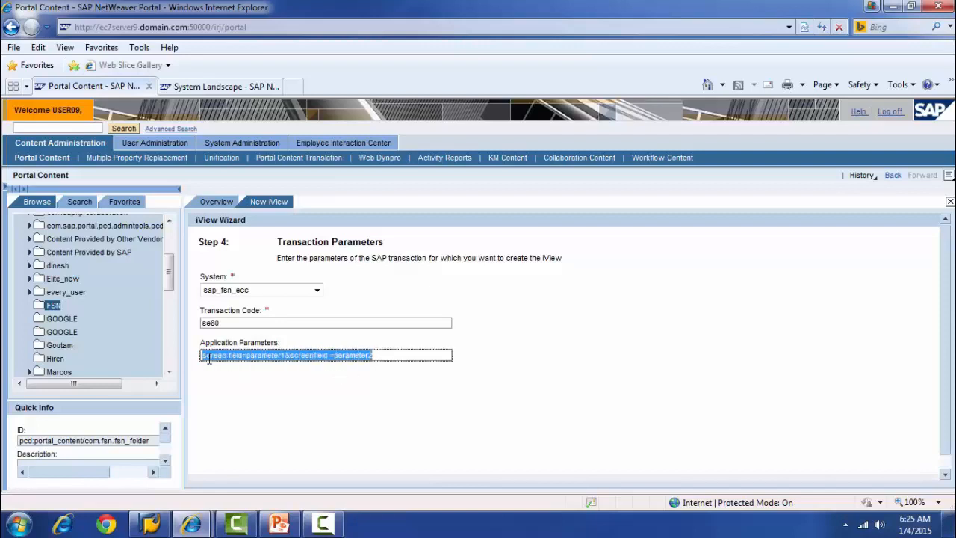
{"action": "key", "text": "Delete"}
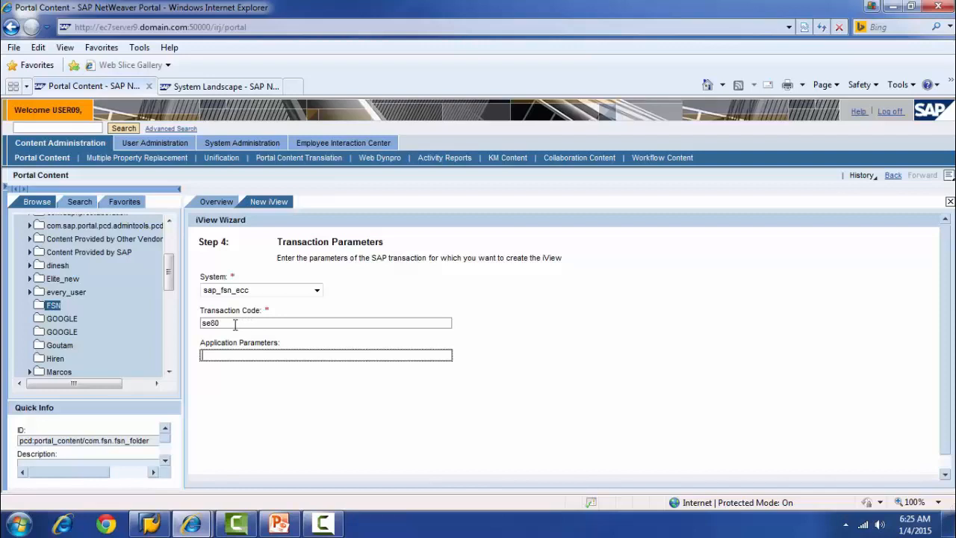
Continue to the summary, enable opening for editing when the wizard completes, and finish creating the iView.
{"action": "scroll", "coordinate": [945, 258], "scroll_direction": "down", "scroll_amount": 1}
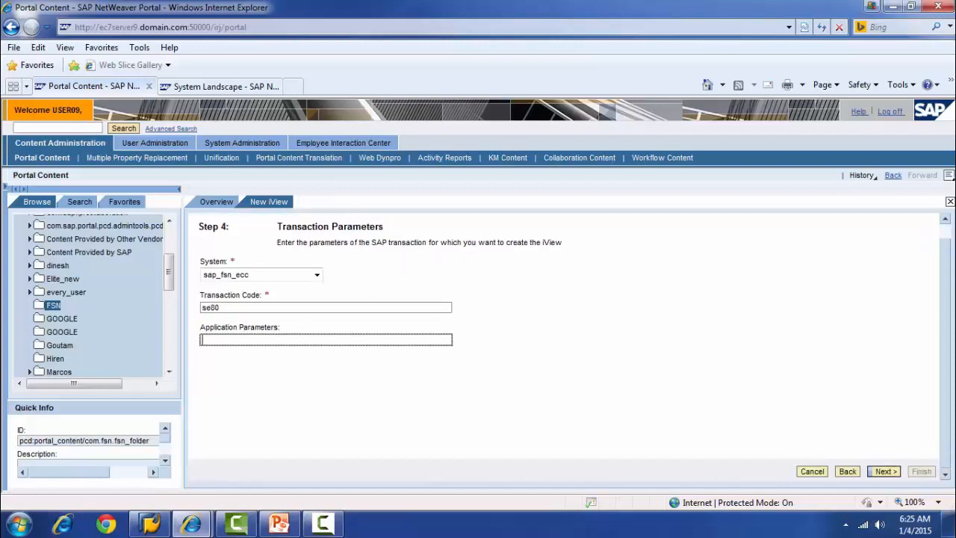
{"action": "left_click", "coordinate": [882, 472]}
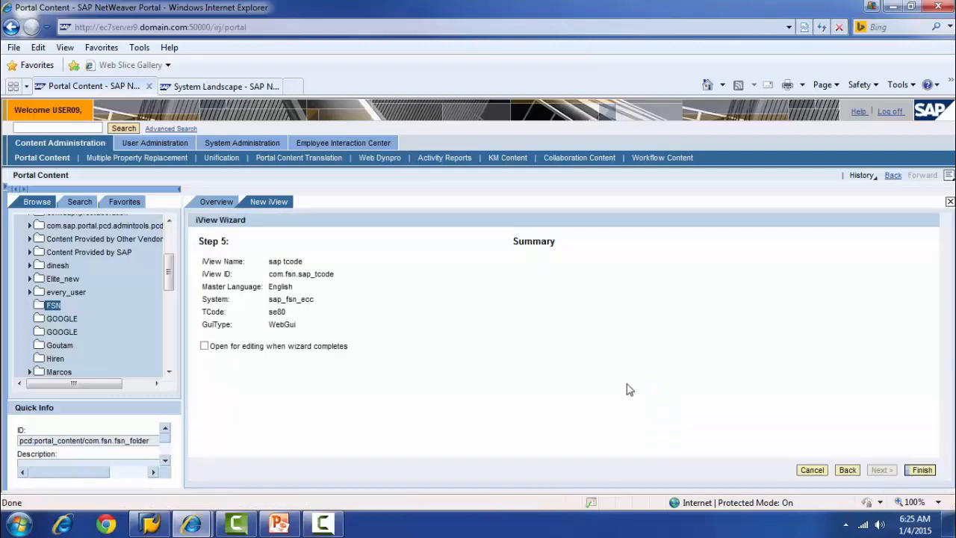
{"action": "left_click", "coordinate": [204, 346]}
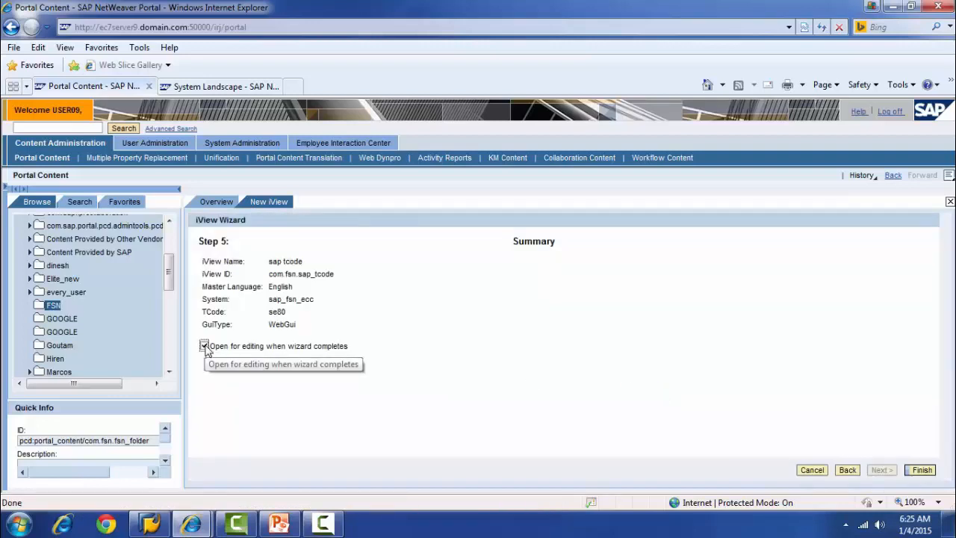
{"action": "left_click", "coordinate": [921, 469]}
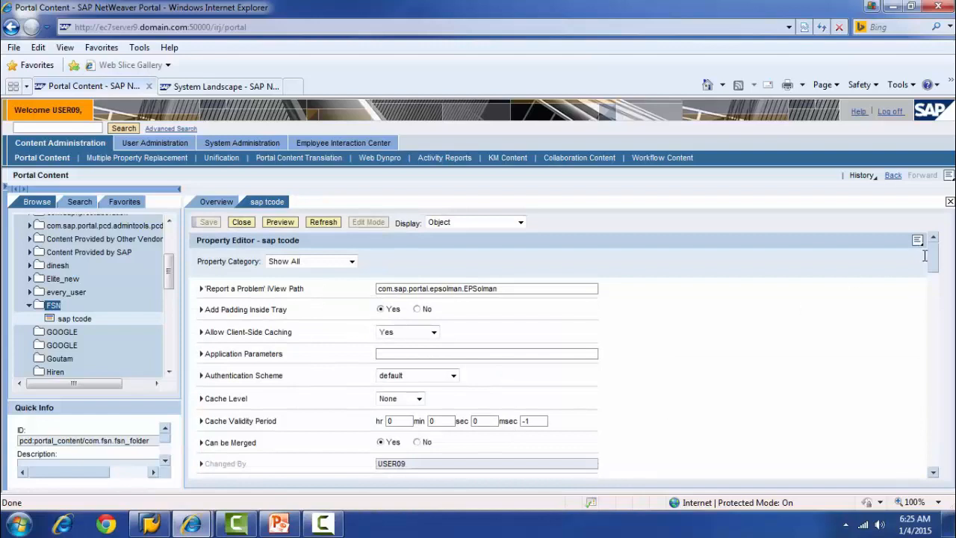
Examine the Code Link property of the sap tcode iView, especially the sap.Transaction part at its end.
{"action": "scroll", "coordinate": [935, 263], "scroll_direction": "down", "scroll_amount": 1}
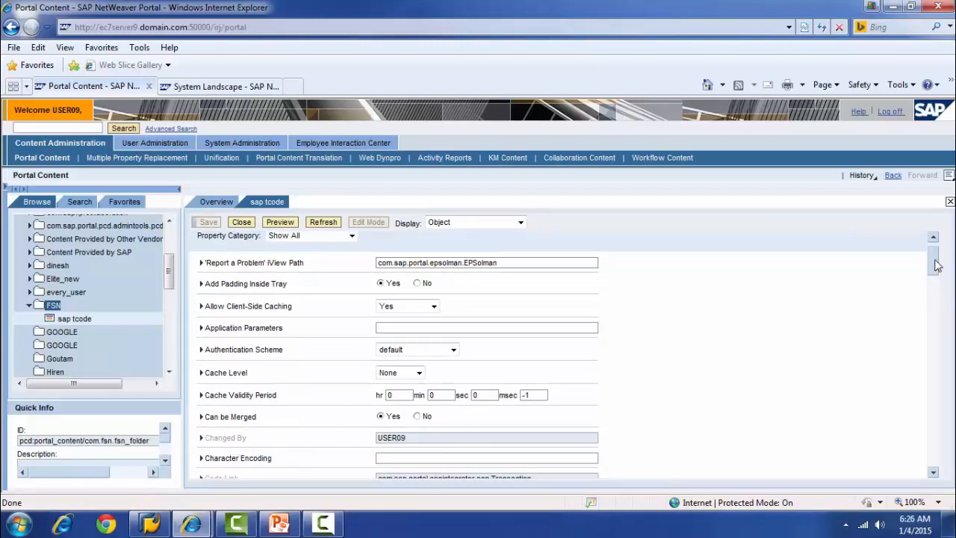
{"action": "left_click_drag", "start_coordinate": [940, 255], "coordinate": [938, 277]}
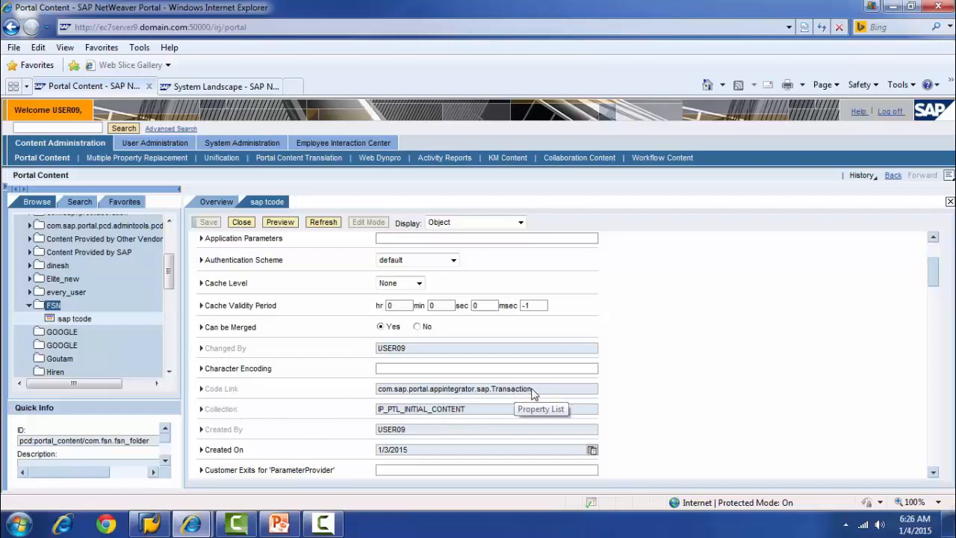
{"action": "left_click_drag", "start_coordinate": [533, 394], "coordinate": [376, 394]}
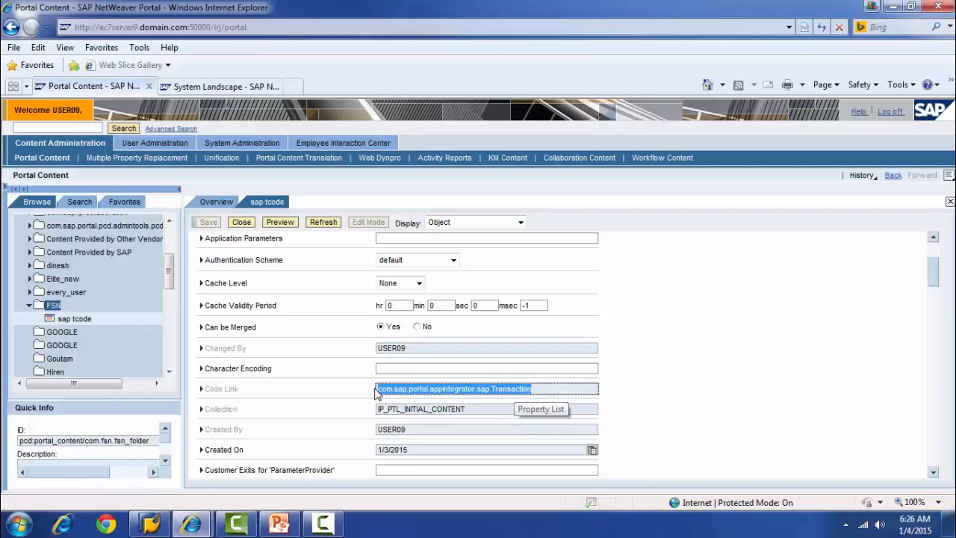
{"action": "left_click", "coordinate": [521, 391]}
{"action": "left_click_drag", "start_coordinate": [528, 394], "coordinate": [477, 393]}
{"action": "left_click", "coordinate": [539, 393]}
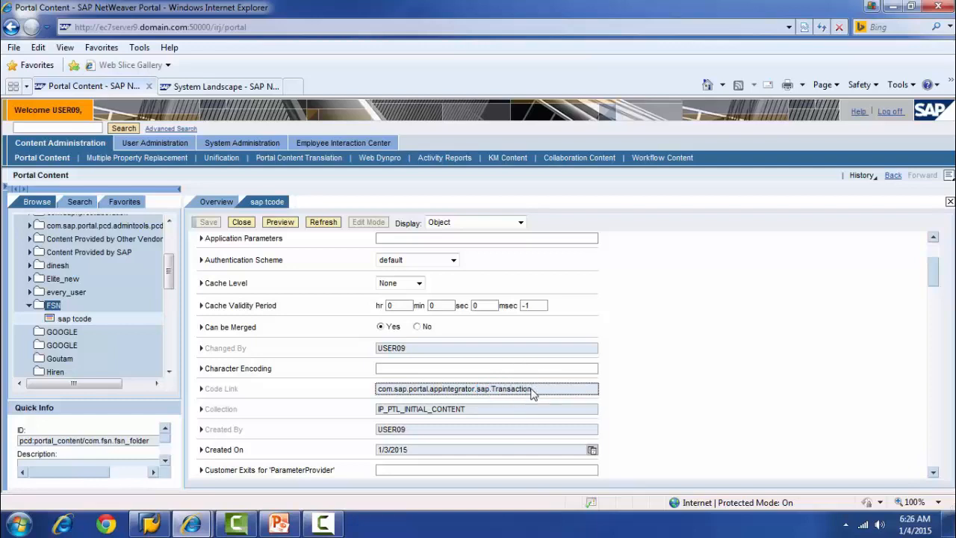
{"action": "left_click_drag", "start_coordinate": [528, 393], "coordinate": [484, 392]}
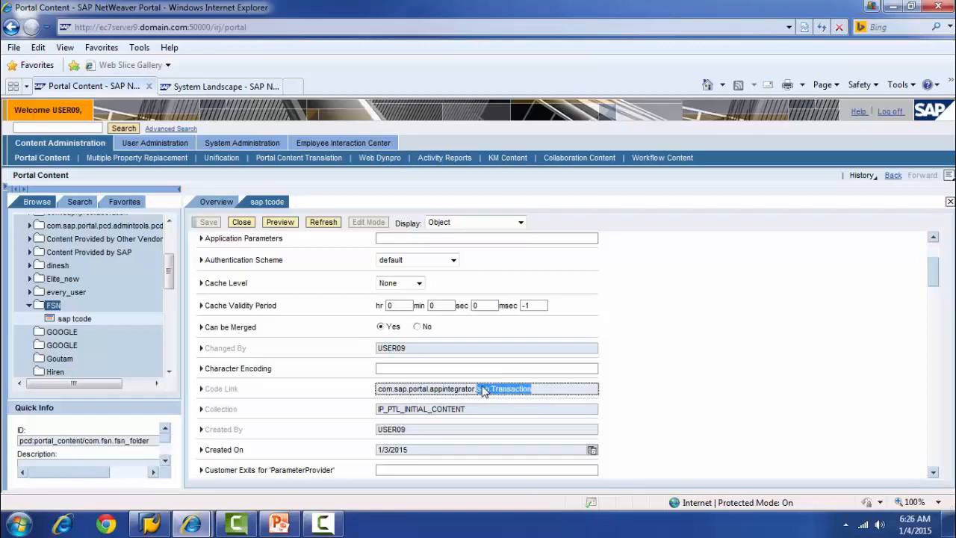
{"action": "left_click", "coordinate": [593, 392]}
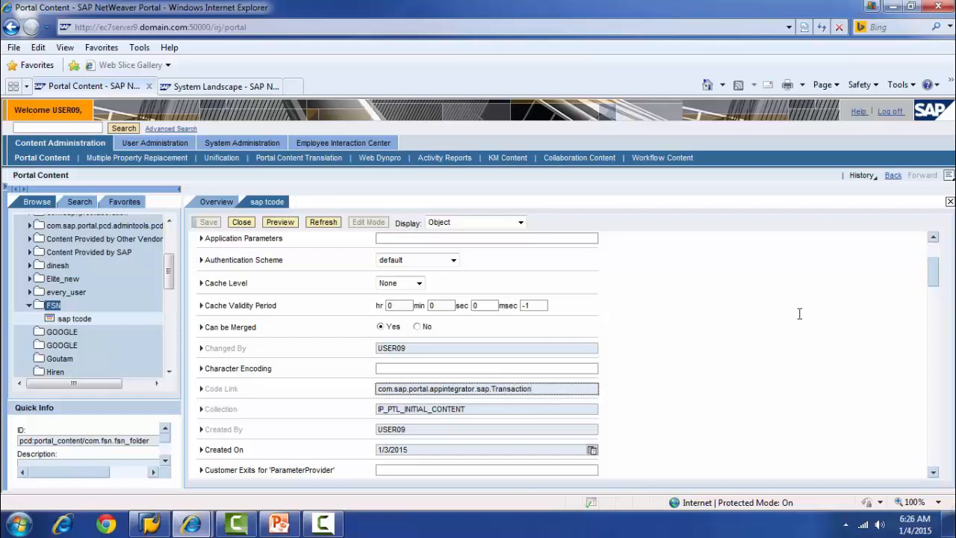
Review the iView's remaining properties, including System and Transaction Code, and check the choices available for SAP GUI Type.
{"action": "scroll", "coordinate": [934, 277], "scroll_direction": "down", "scroll_amount": 2}
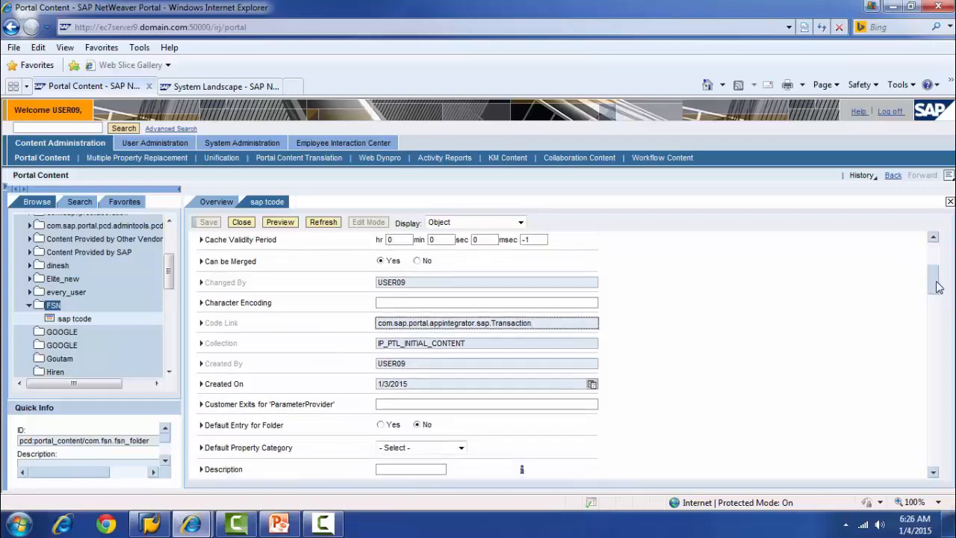
{"action": "scroll", "coordinate": [940, 296], "scroll_direction": "down", "scroll_amount": 2}
{"action": "left_click_drag", "start_coordinate": [939, 296], "coordinate": [932, 433]}
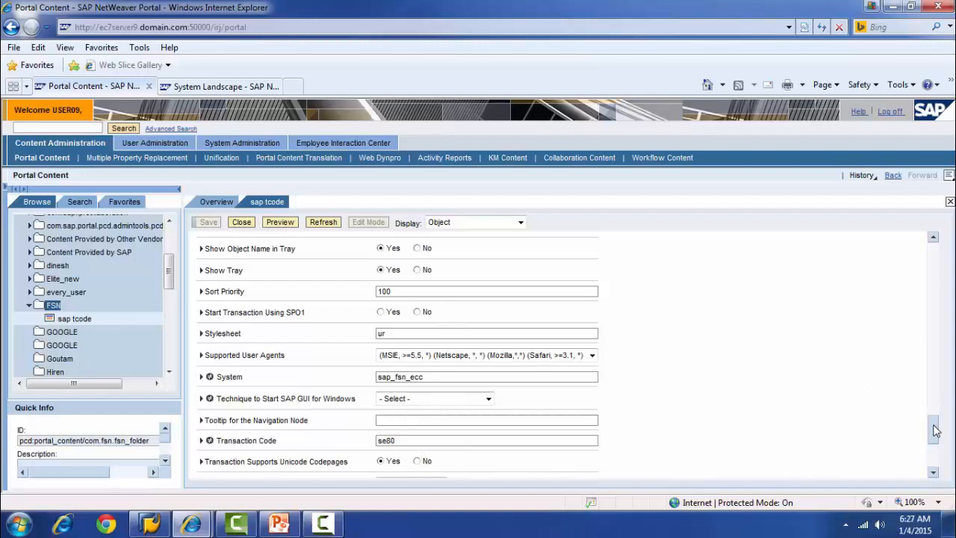
{"action": "left_click_drag", "start_coordinate": [935, 431], "coordinate": [946, 392]}
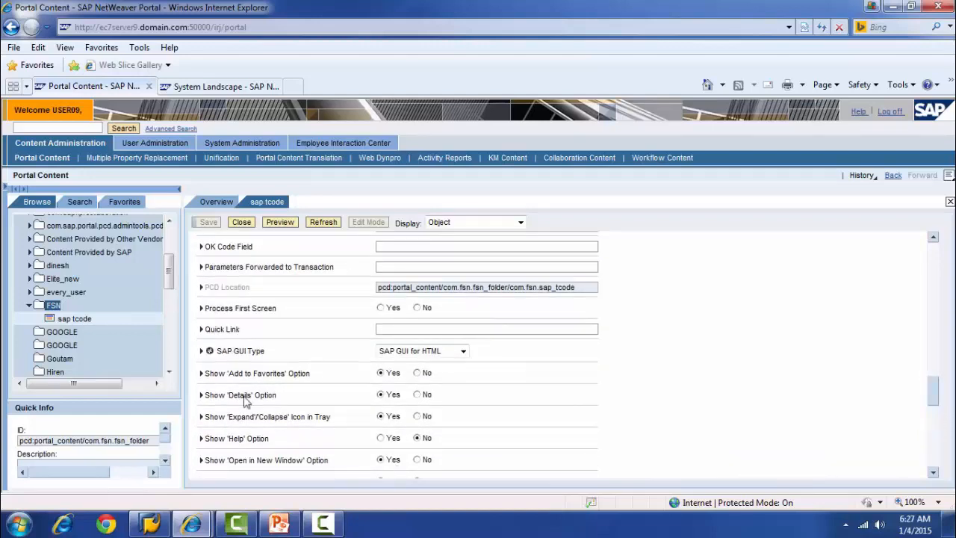
{"action": "left_click", "coordinate": [463, 352]}
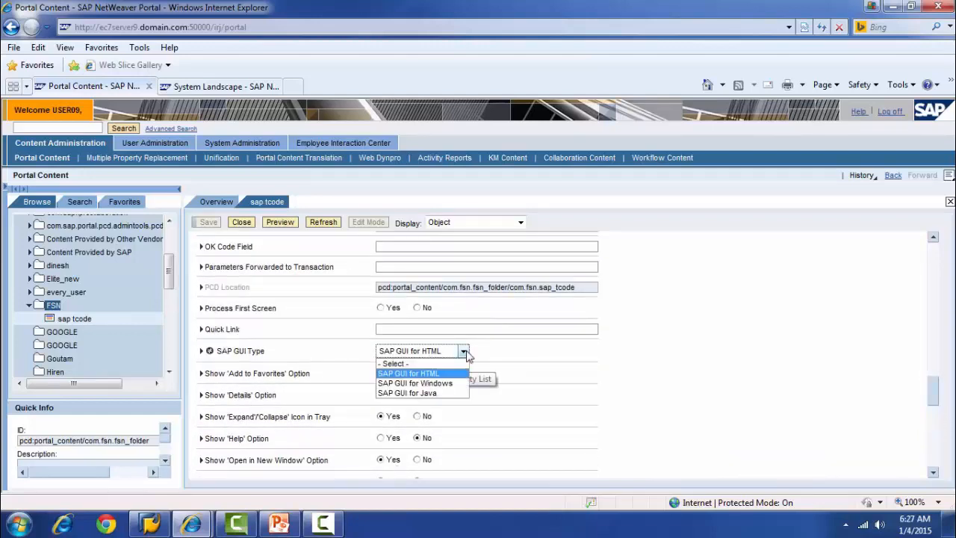
{"action": "left_click", "coordinate": [568, 357]}
{"action": "scroll", "coordinate": [939, 393], "scroll_direction": "down", "scroll_amount": 1}
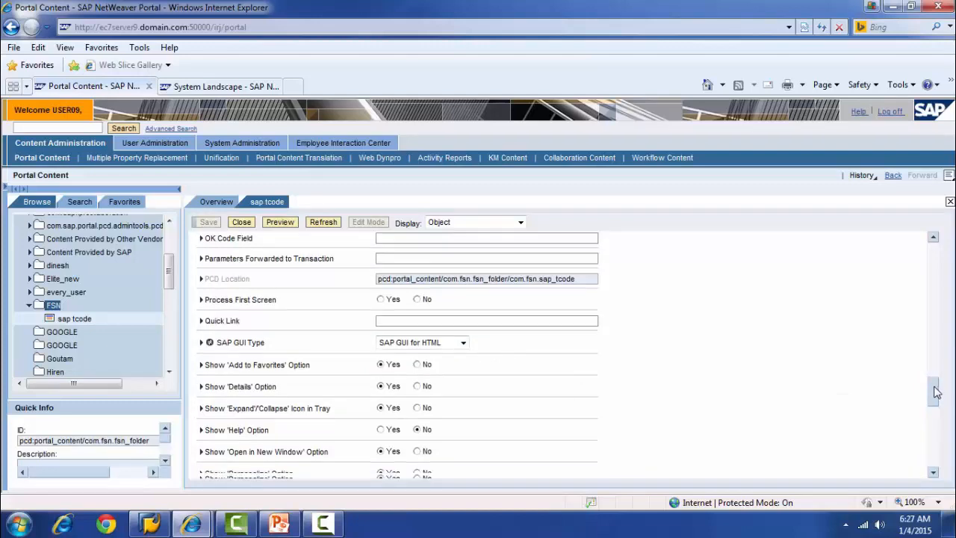
{"action": "left_click_drag", "start_coordinate": [936, 393], "coordinate": [935, 250]}
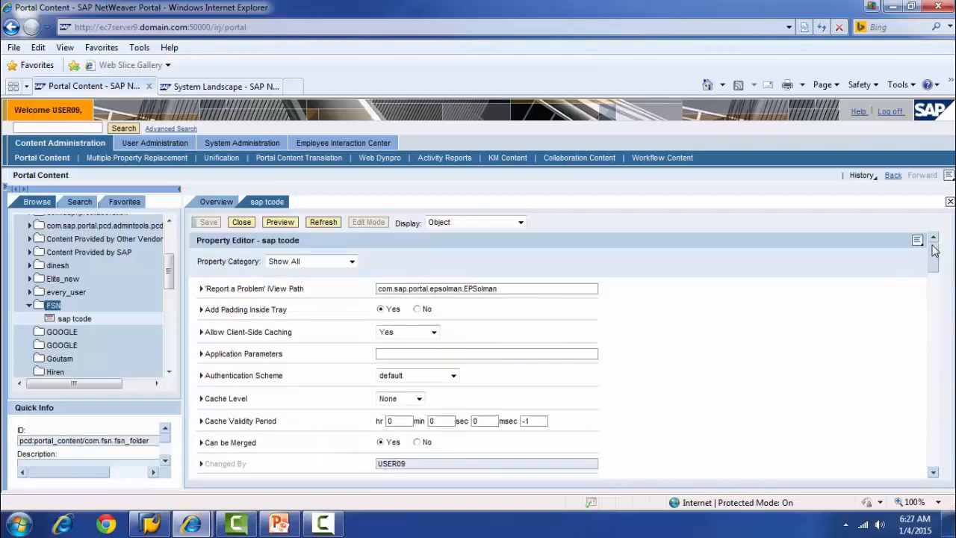
Preview the sap tcode iView and maximize its preview window.
{"action": "left_click", "coordinate": [280, 223]}
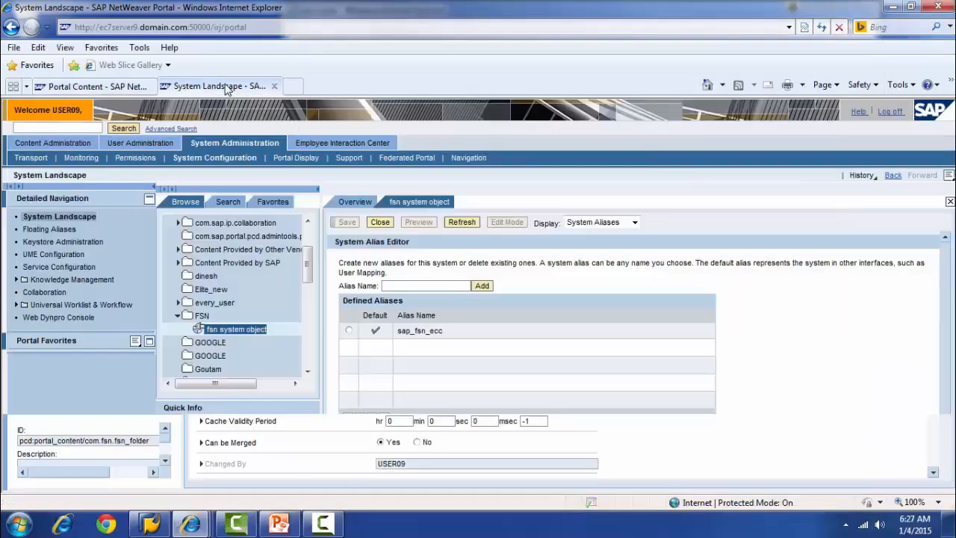
{"action": "left_click", "coordinate": [220, 86]}
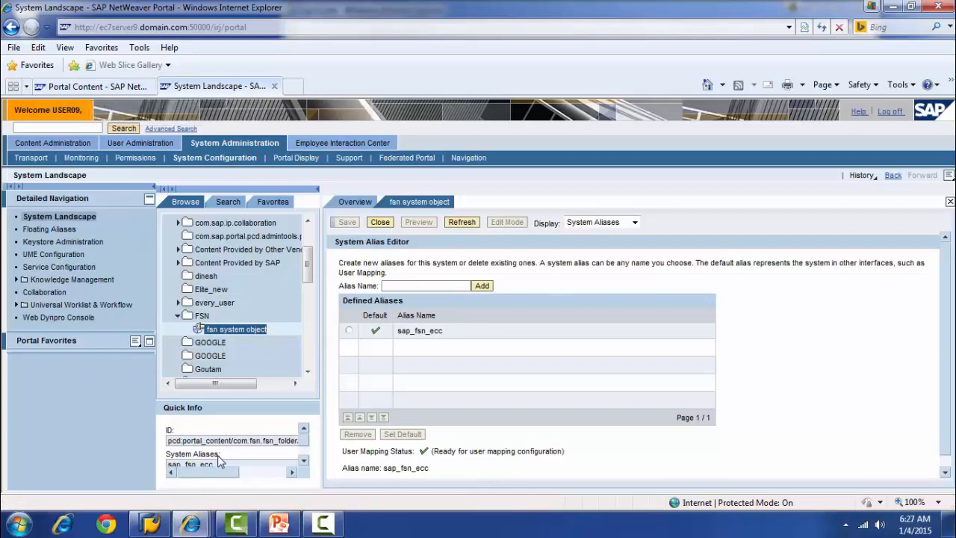
{"action": "mouse_move", "coordinate": [195, 525]}
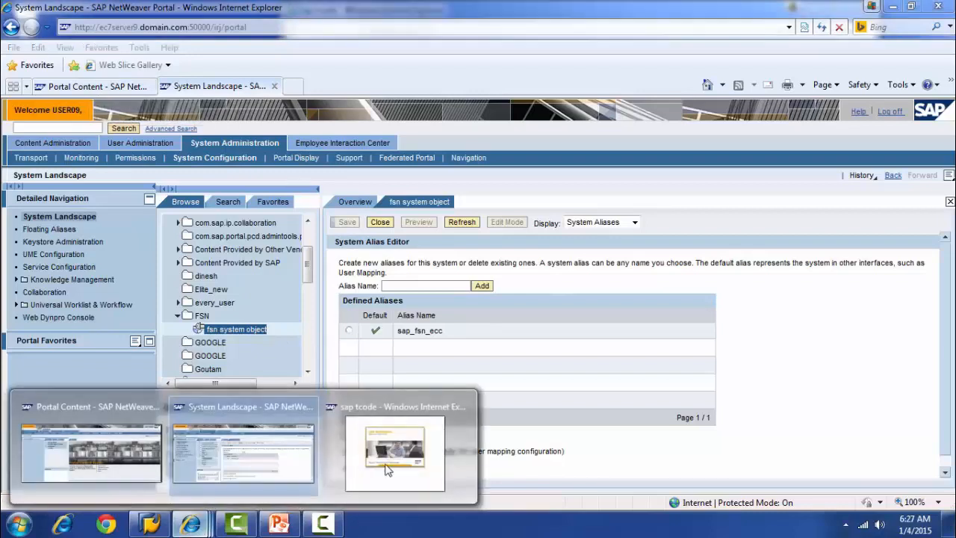
{"action": "left_click", "coordinate": [426, 447]}
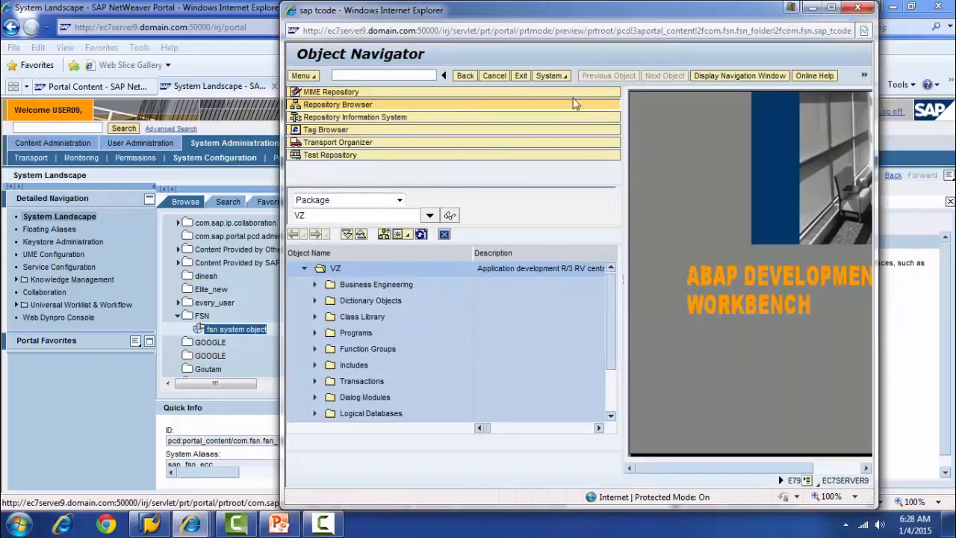
{"action": "left_click", "coordinate": [833, 7]}
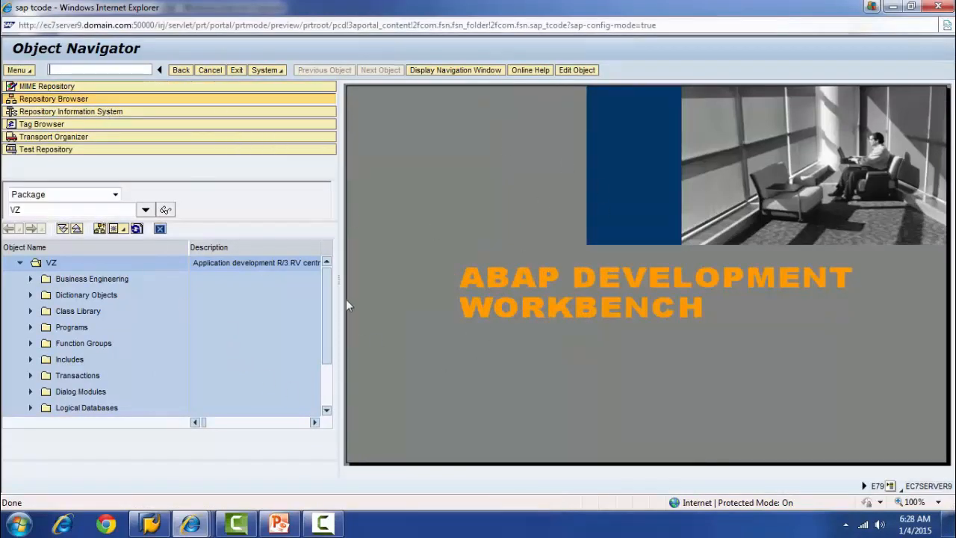
Switch to SAP Logon and log on to the ECC USA system with the user ID and account password.
{"action": "left_click", "coordinate": [148, 521]}
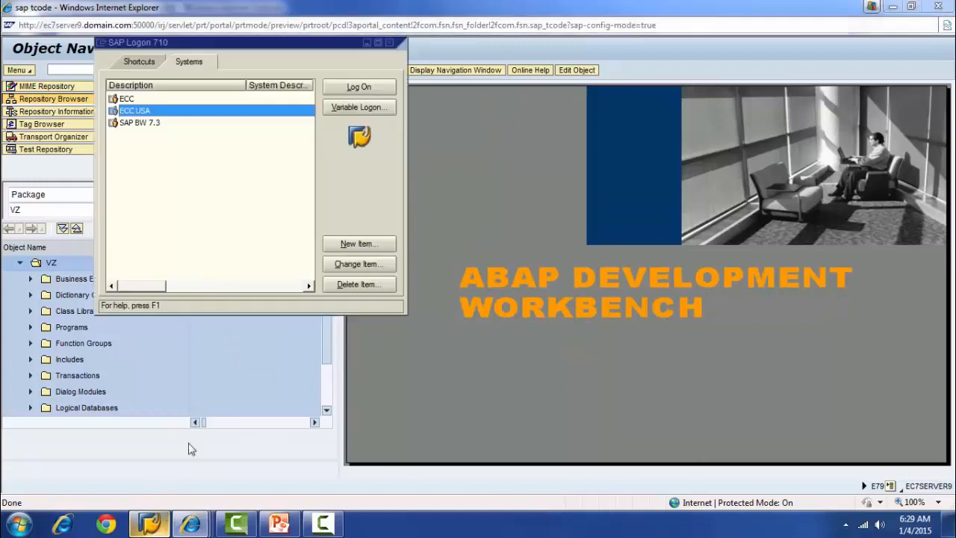
{"action": "left_click", "coordinate": [360, 90]}
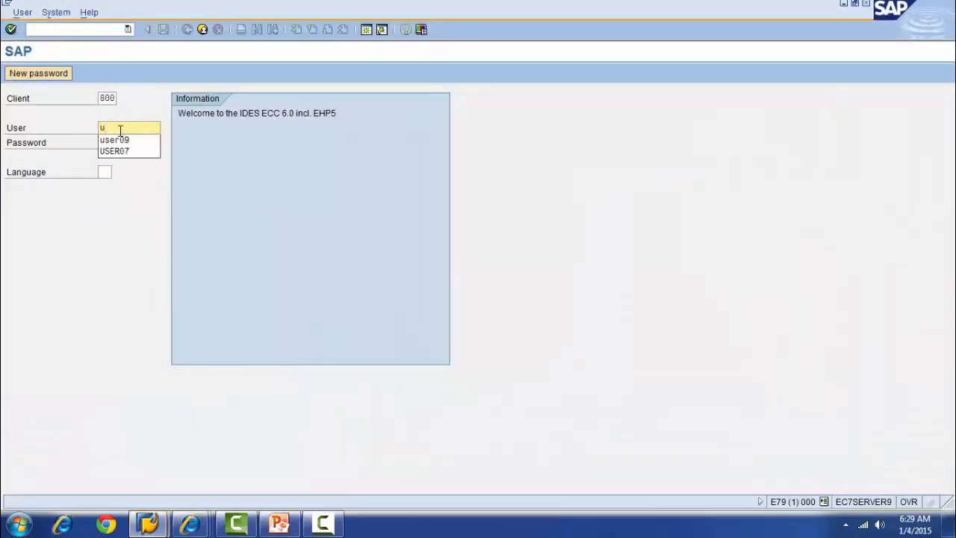
{"action": "key", "text": "Down"}
{"action": "key", "text": "Return"}
{"action": "key", "text": "Tab"}
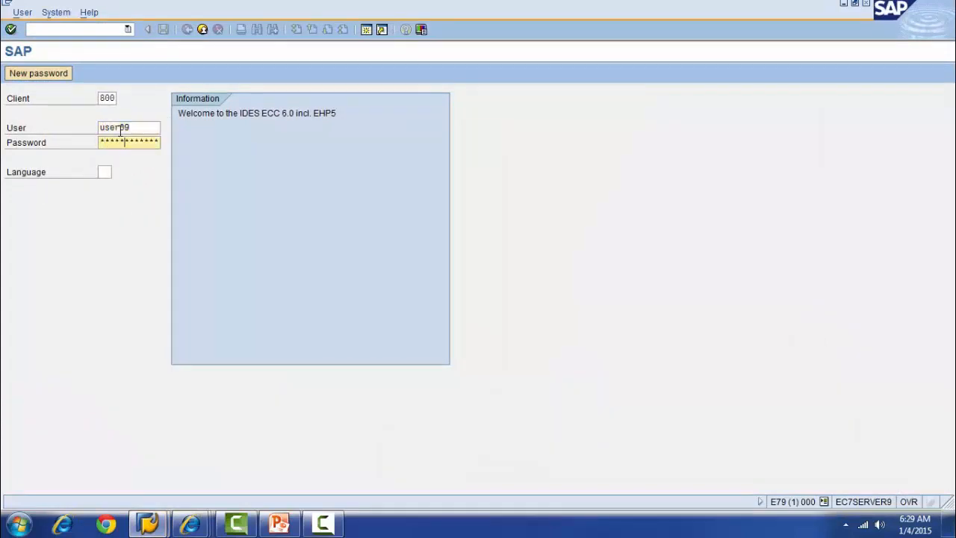
{"action": "key", "text": "Return"}
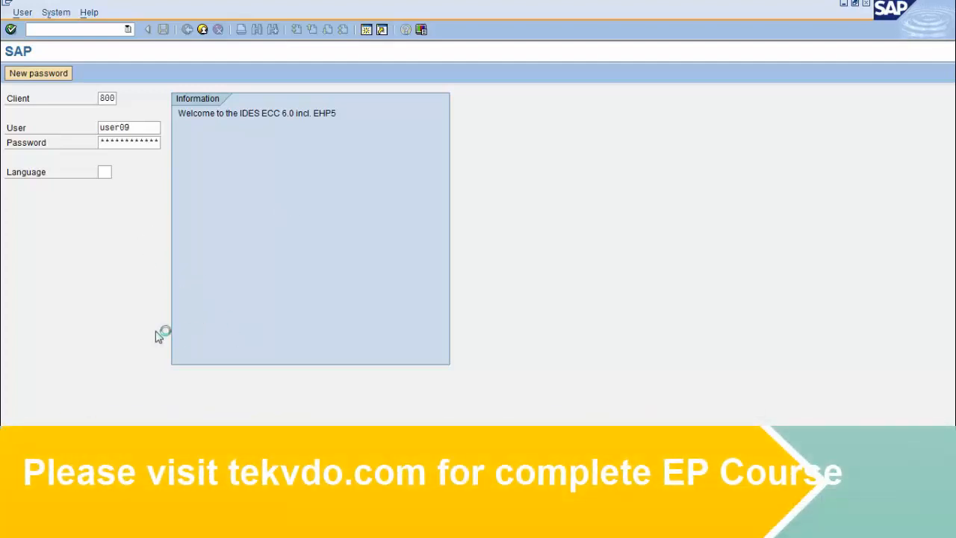
Run transaction se80 from SAP Easy Access.
{"action": "type", "text": "s"}
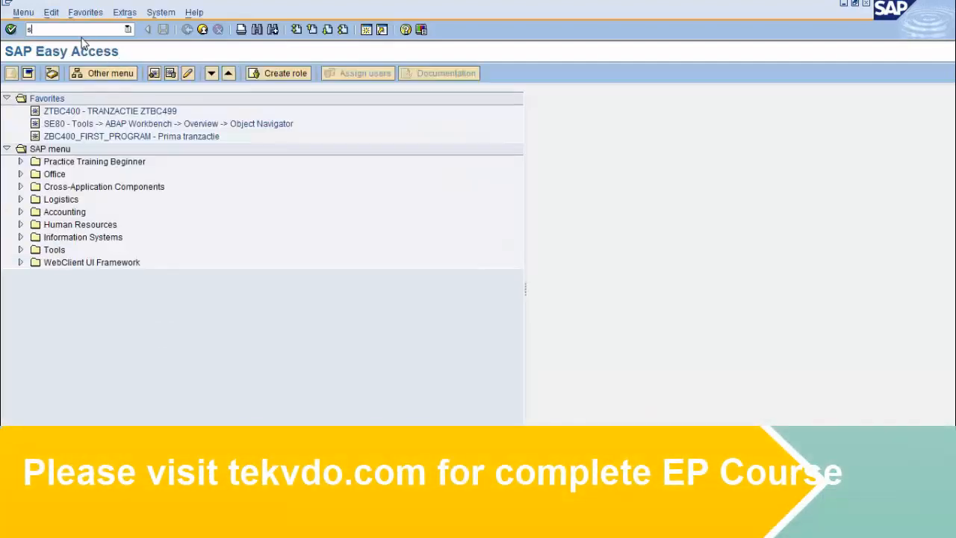
{"action": "type", "text": "e80"}
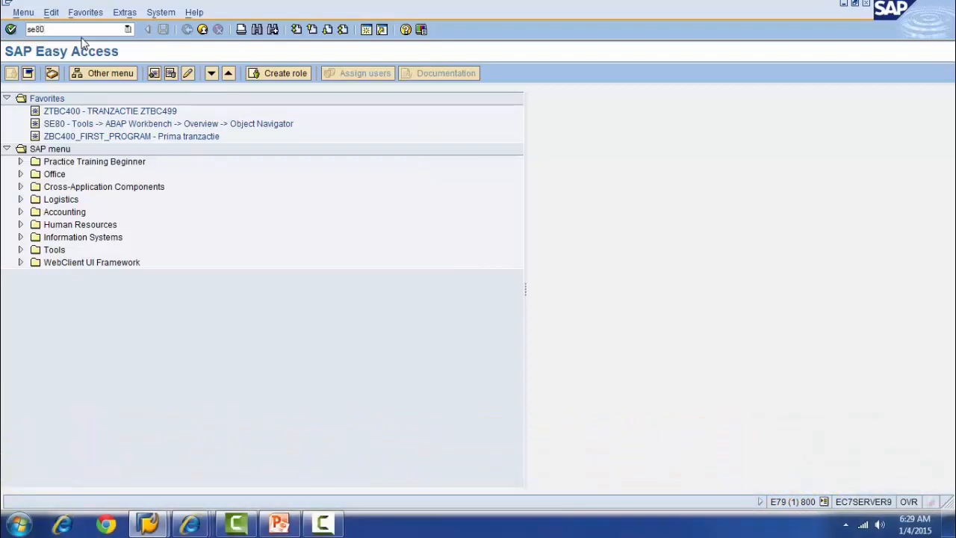
{"action": "key", "text": "Return"}
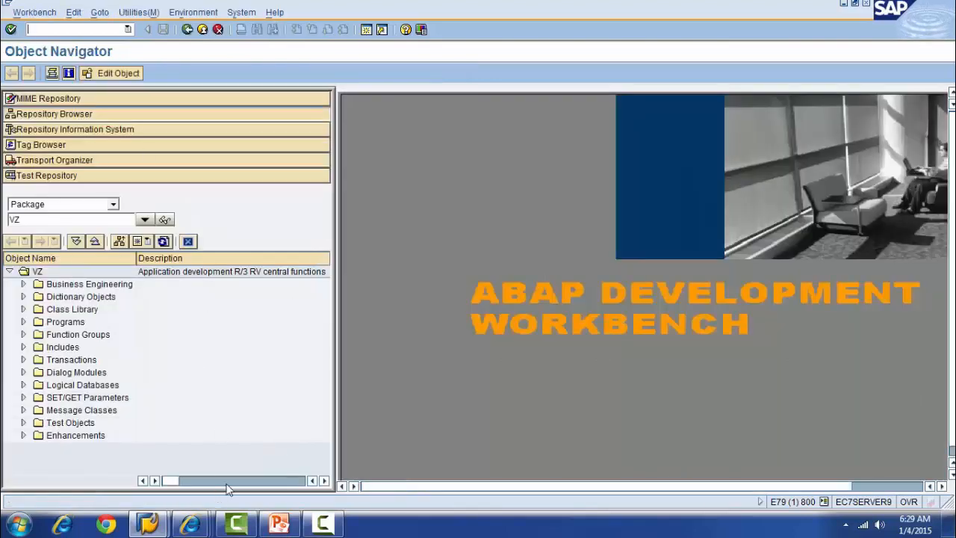
Compare the Object Navigator in the portal's sap tcode preview with the one in SAP GUI.
{"action": "left_click", "coordinate": [191, 526]}
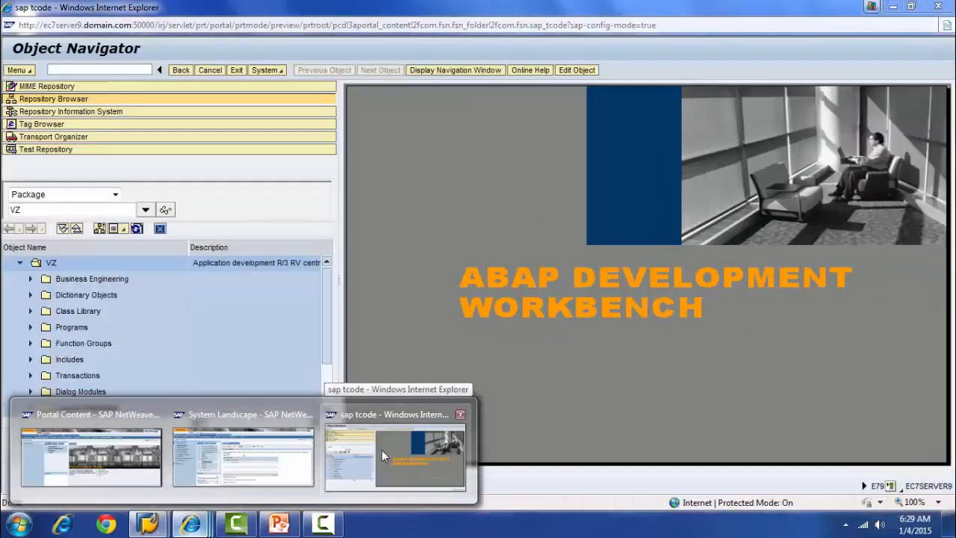
{"action": "left_click", "coordinate": [382, 449]}
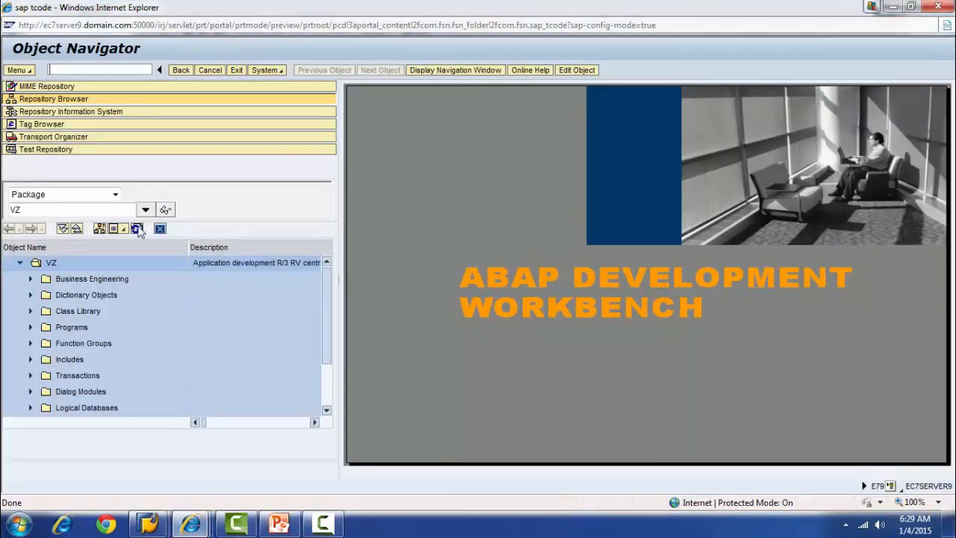
{"action": "left_click", "coordinate": [148, 524]}
{"action": "left_click", "coordinate": [267, 458]}
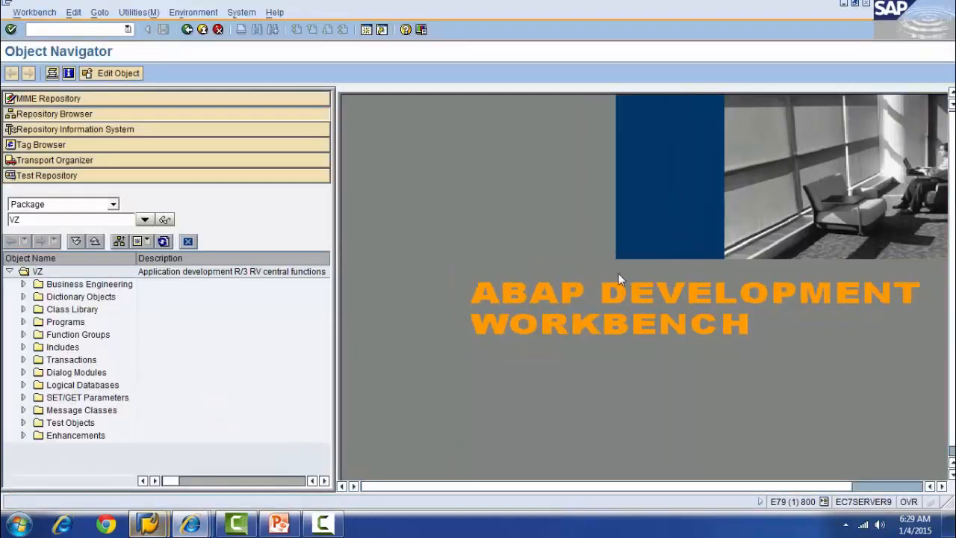
Shrink the SAP GUI window over the portal preview, and clear both Object Navigator windows and SAP Logon off the screen.
{"action": "left_click", "coordinate": [856, 6]}
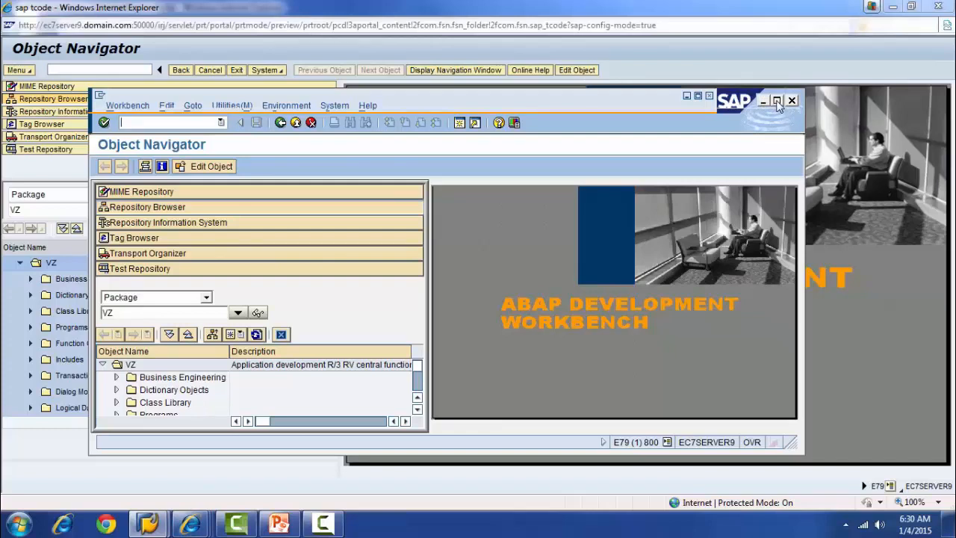
{"action": "left_click", "coordinate": [698, 96]}
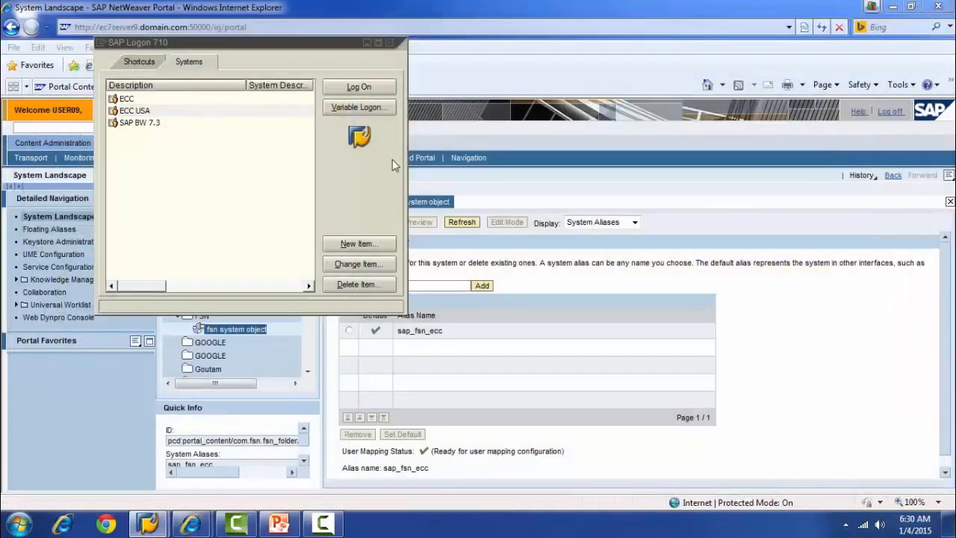
{"action": "left_click", "coordinate": [365, 41]}
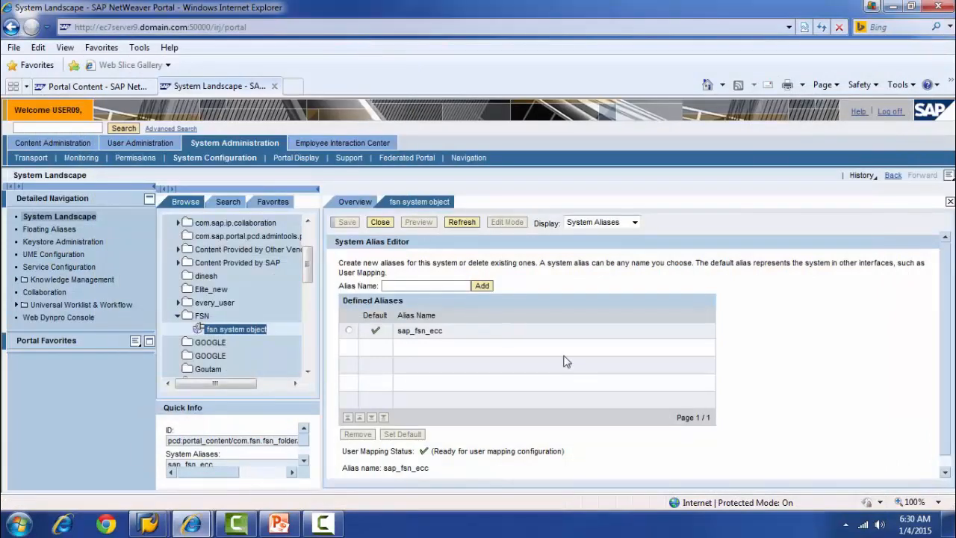
Return to Portal Content, set the sap tcode iView's SAP GUI Type to SAP GUI for Windows, and save it.
{"action": "left_click", "coordinate": [111, 87]}
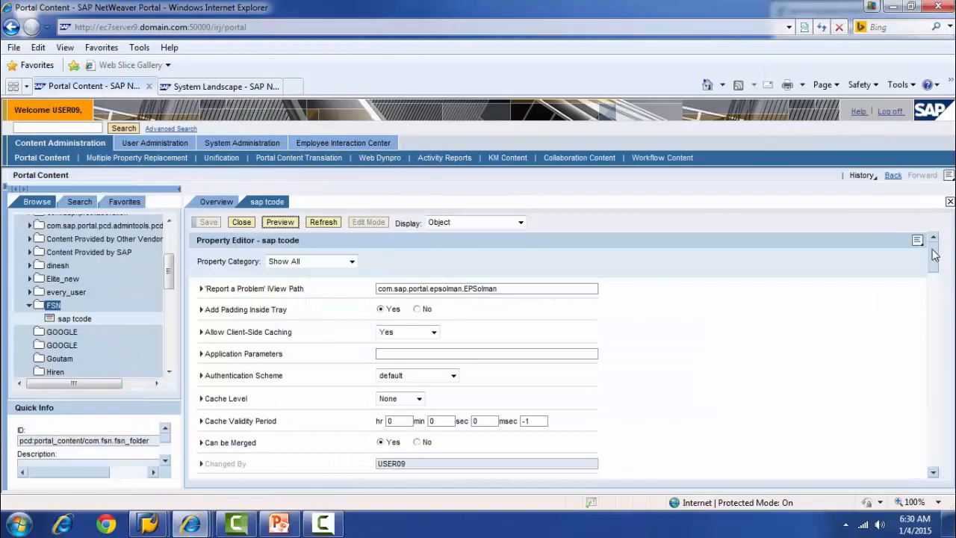
{"action": "left_click_drag", "start_coordinate": [935, 256], "coordinate": [953, 393]}
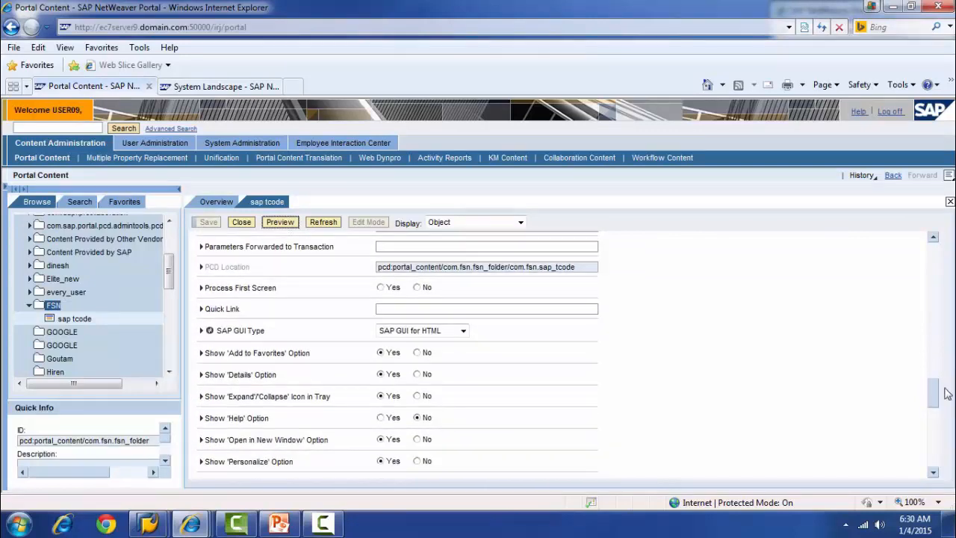
{"action": "left_click", "coordinate": [463, 330]}
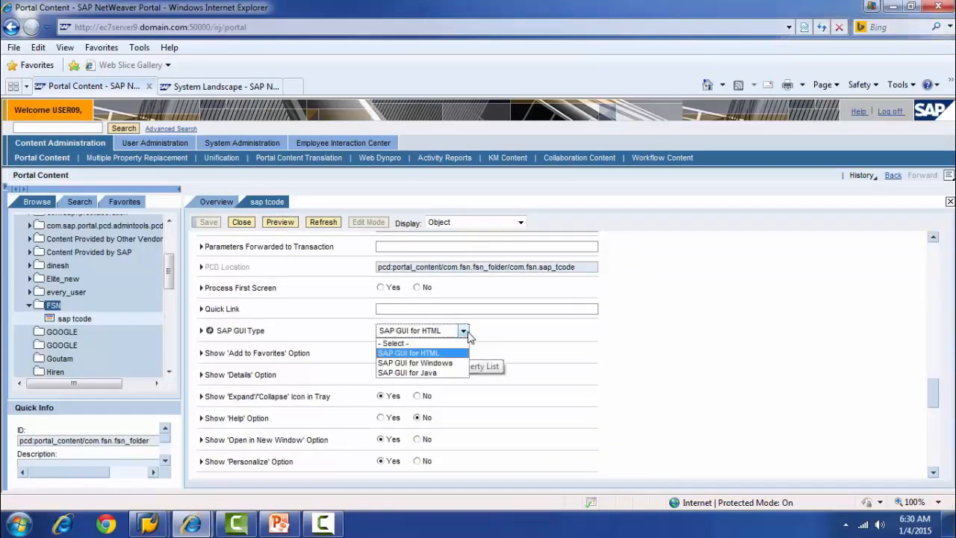
{"action": "left_click", "coordinate": [446, 363]}
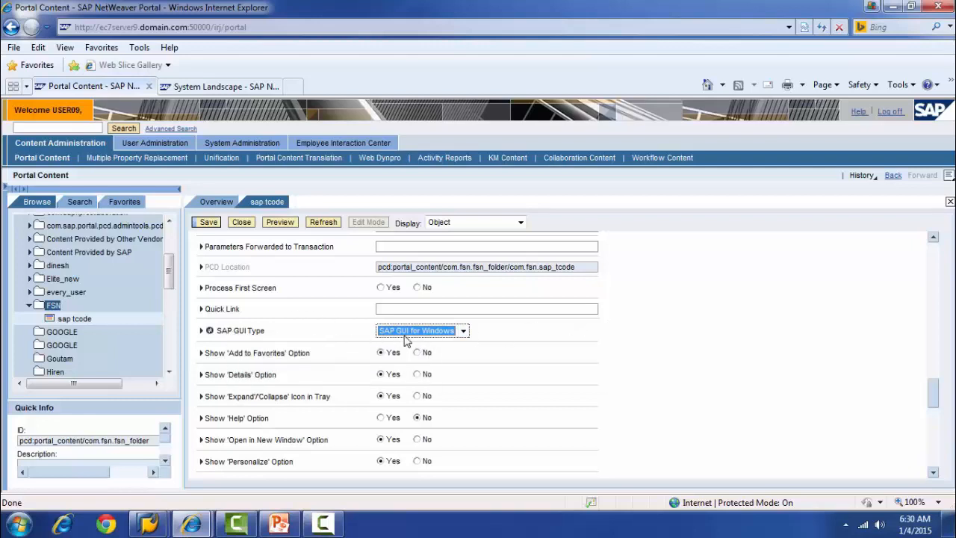
{"action": "left_click", "coordinate": [207, 224]}
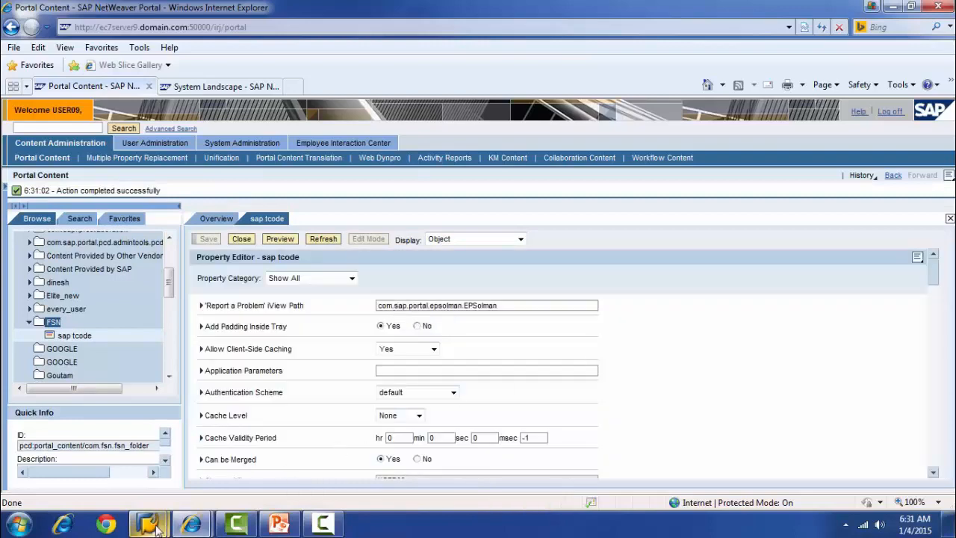
Close the Object Navigator session in SAP GUI, log off, and return to the sap tcode iView in the portal.
{"action": "left_click", "coordinate": [159, 525]}
{"action": "left_click", "coordinate": [250, 457]}
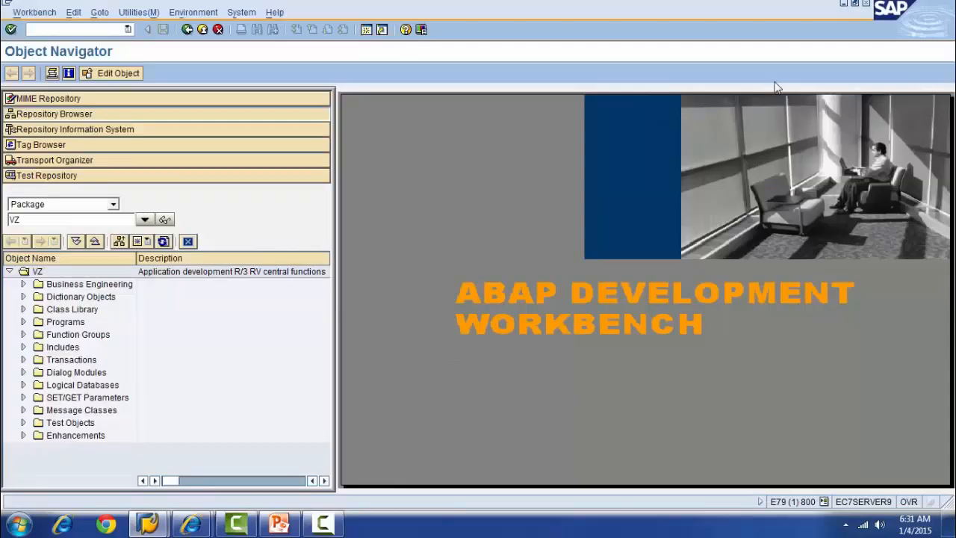
{"action": "left_click", "coordinate": [866, 5]}
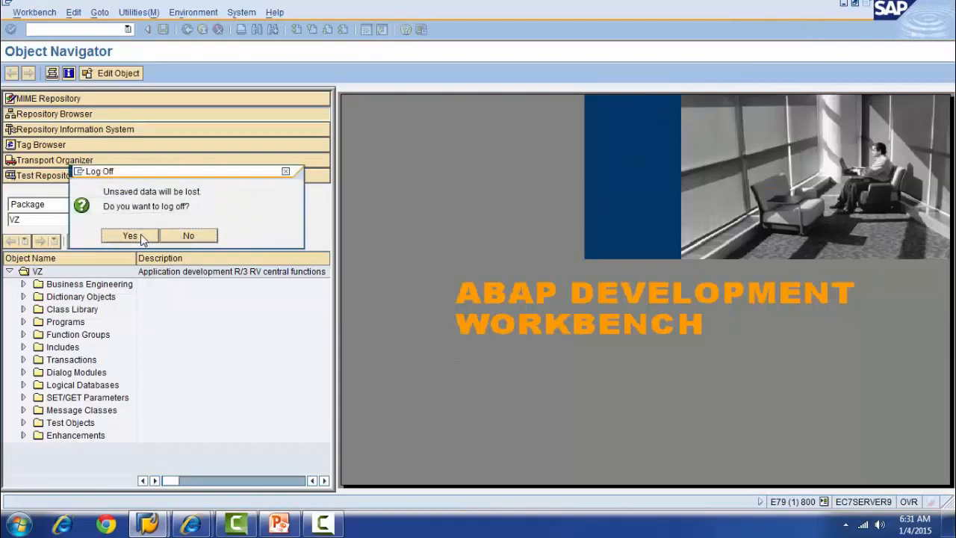
{"action": "key", "text": "alt+Tab"}
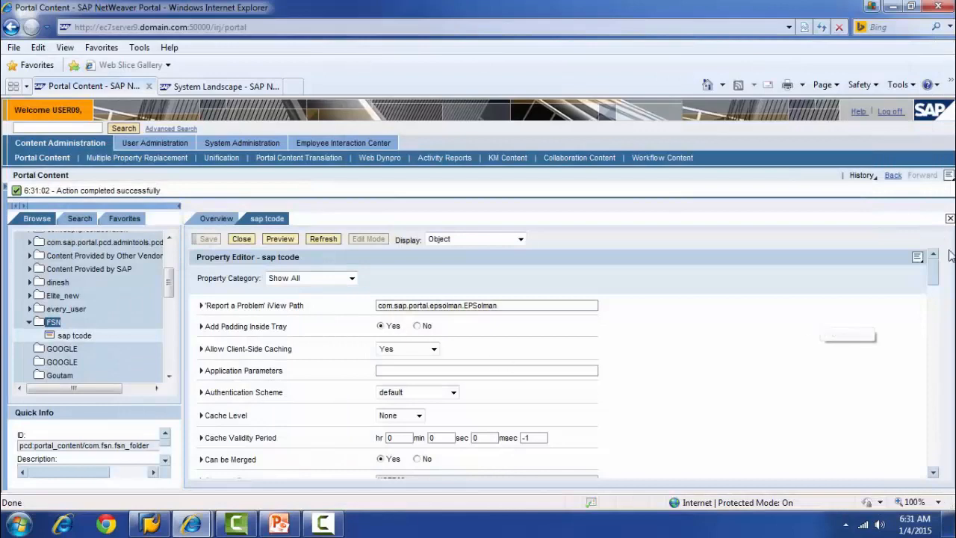
Check the sap tcode iView's SAP GUI Type, preview the iView, and allow saplogon.exe to open.
{"action": "left_click_drag", "start_coordinate": [934, 273], "coordinate": [933, 401]}
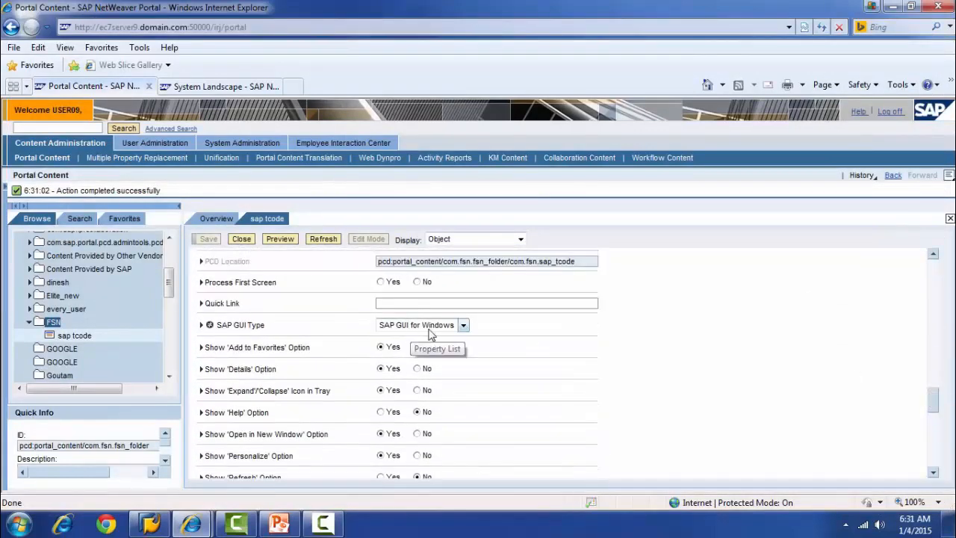
{"action": "left_click", "coordinate": [282, 241]}
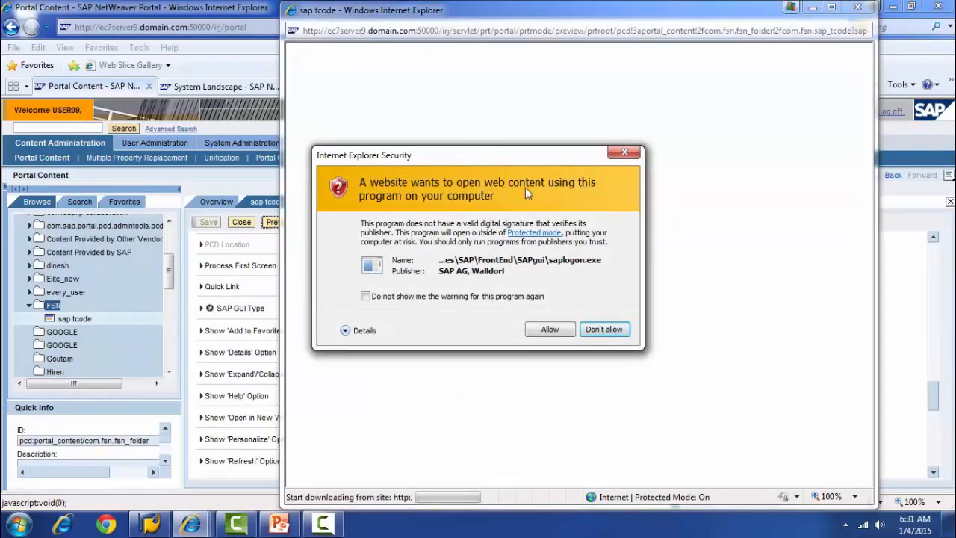
{"action": "left_click", "coordinate": [549, 329]}
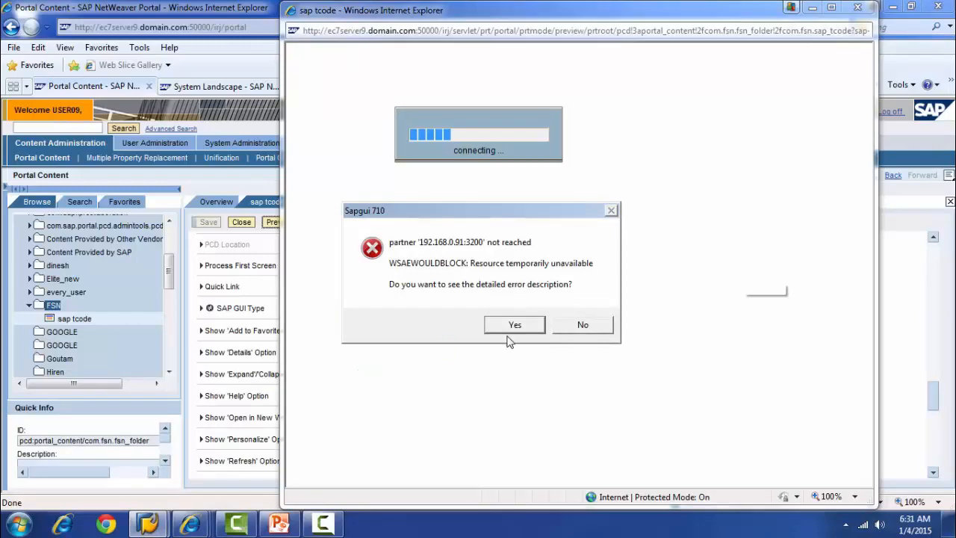
Inspect the ECC USA connection properties in SAP Logon, and decline the preview's detailed error description.
{"action": "left_click", "coordinate": [148, 525]}
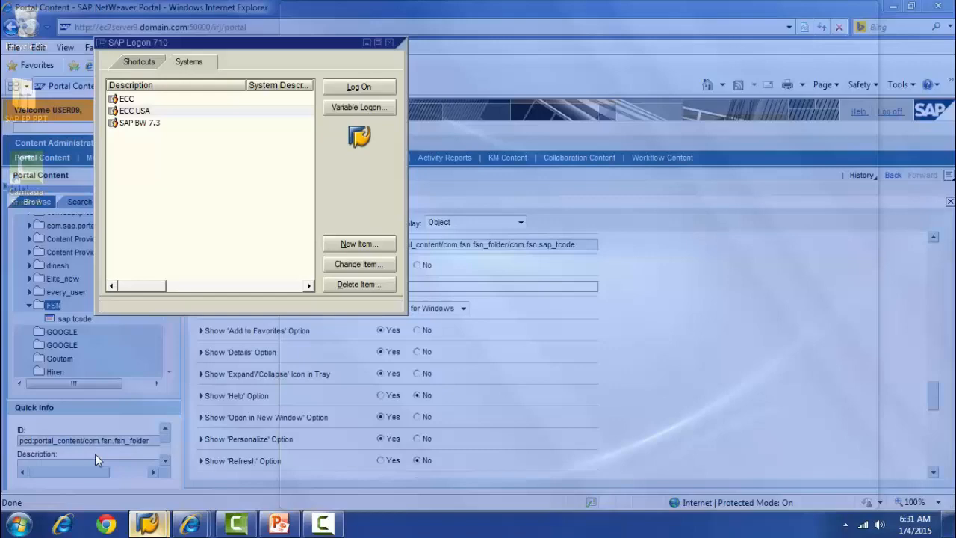
{"action": "left_click", "coordinate": [94, 453]}
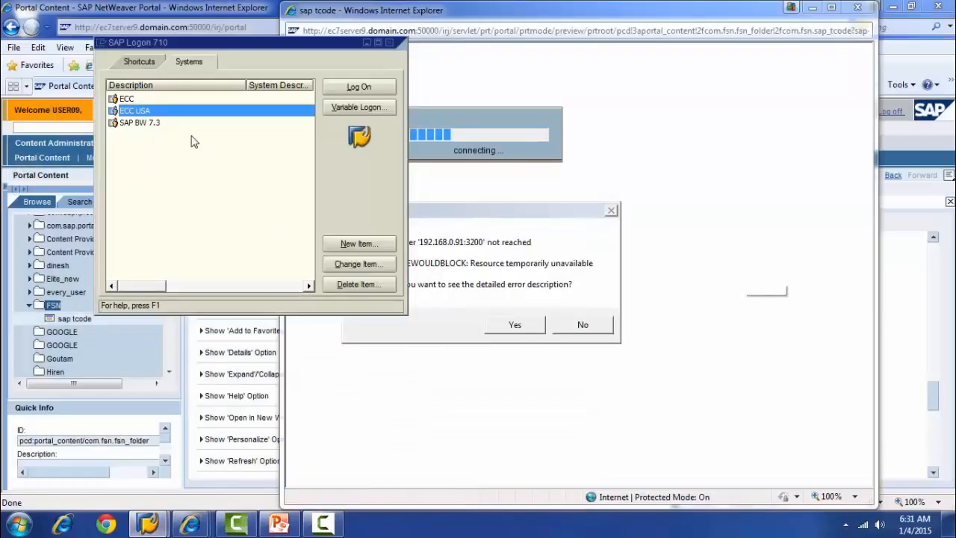
{"action": "left_click", "coordinate": [356, 265]}
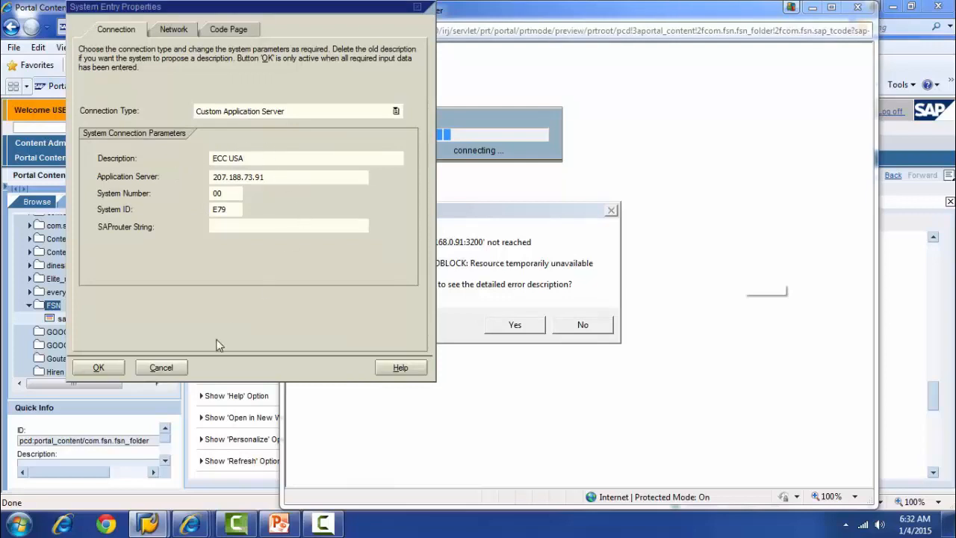
{"action": "left_click", "coordinate": [160, 367]}
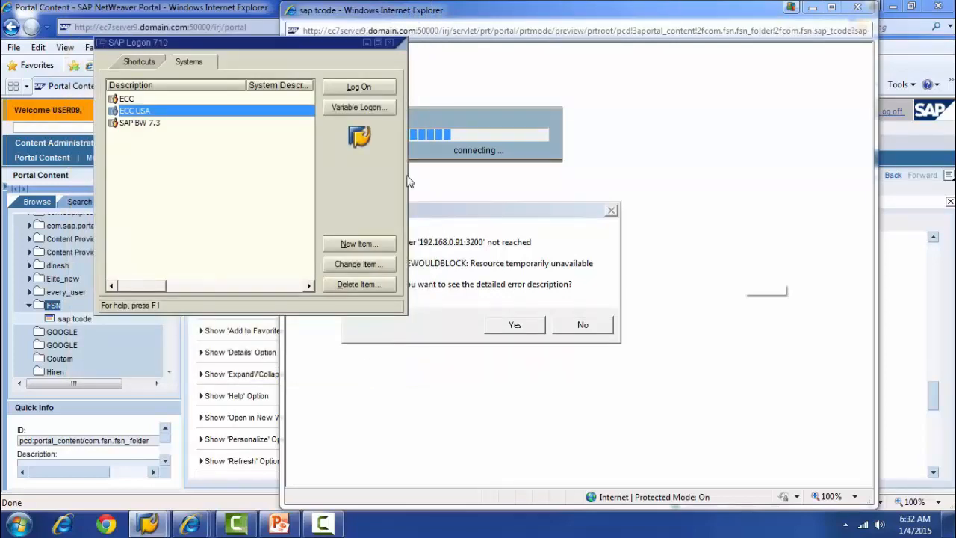
{"action": "left_click", "coordinate": [367, 43]}
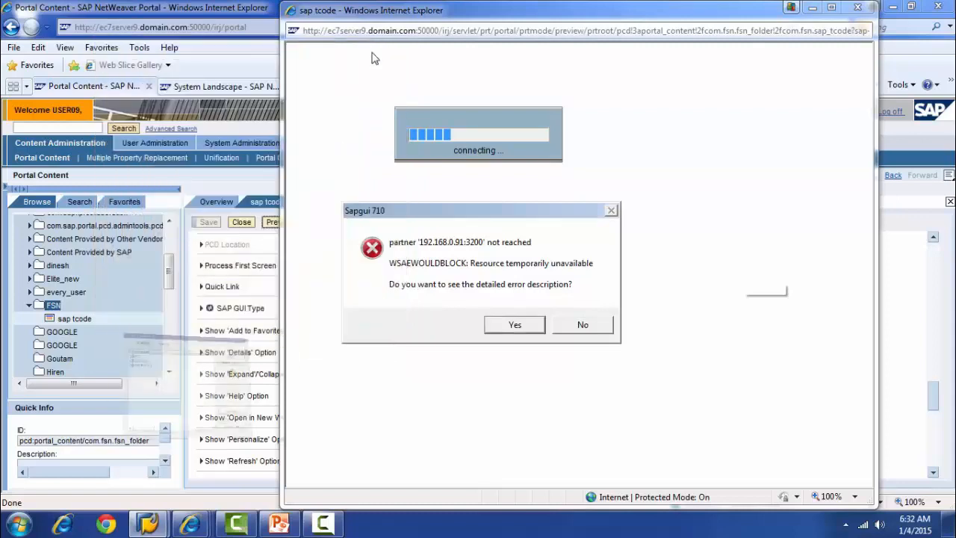
{"action": "left_click", "coordinate": [584, 325]}
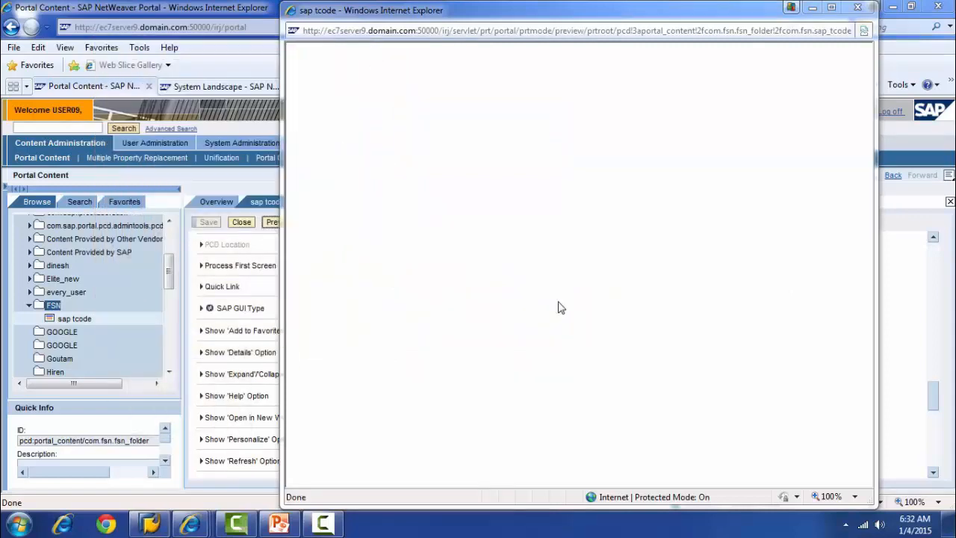
Log on to the ECC USA system from SAP Logon with the user name and account password.
{"action": "left_click", "coordinate": [151, 523]}
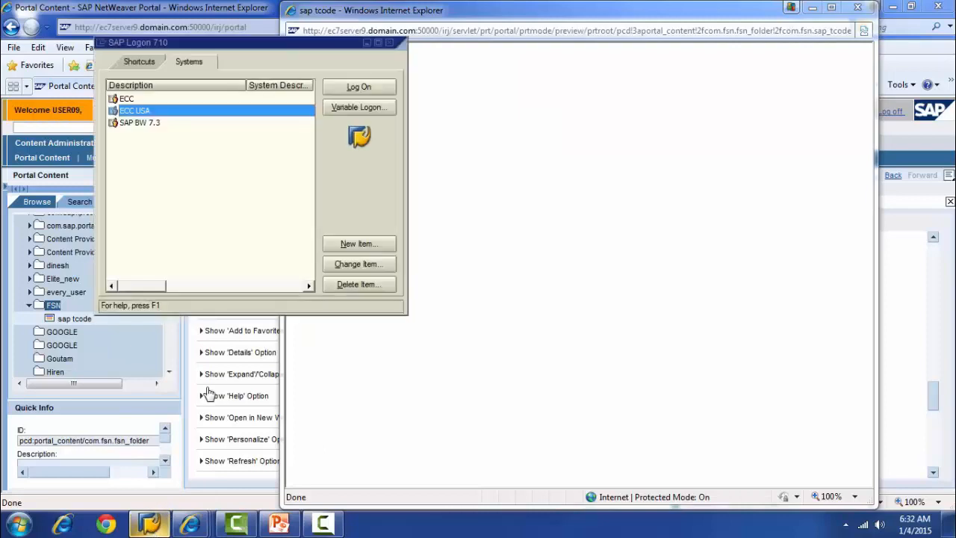
{"action": "left_click", "coordinate": [358, 88]}
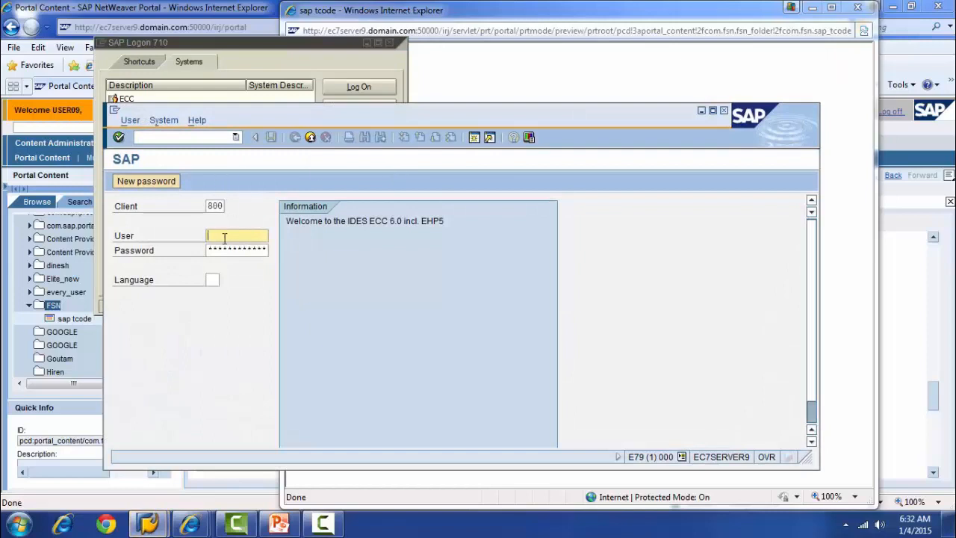
{"action": "type", "text": "u"}
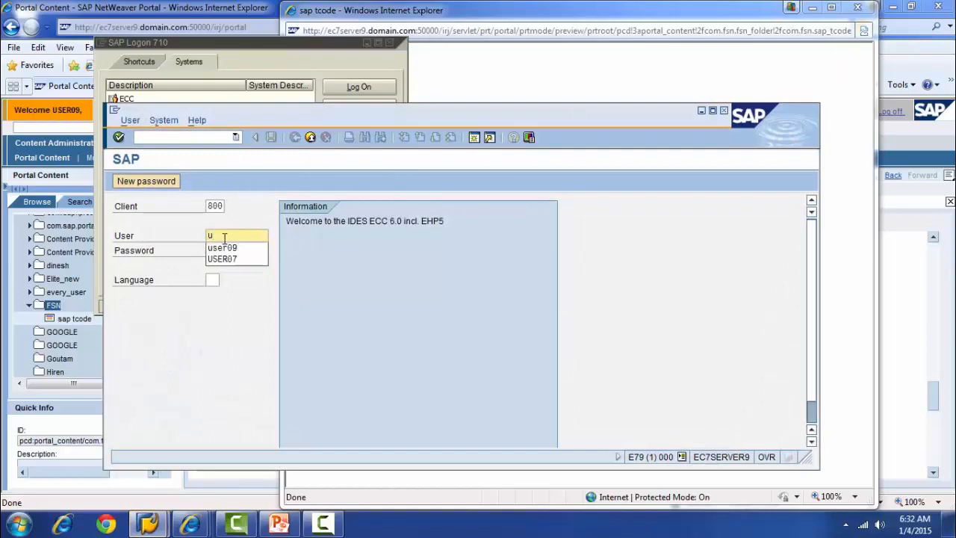
{"action": "key", "text": "Down"}
{"action": "key", "text": "Return"}
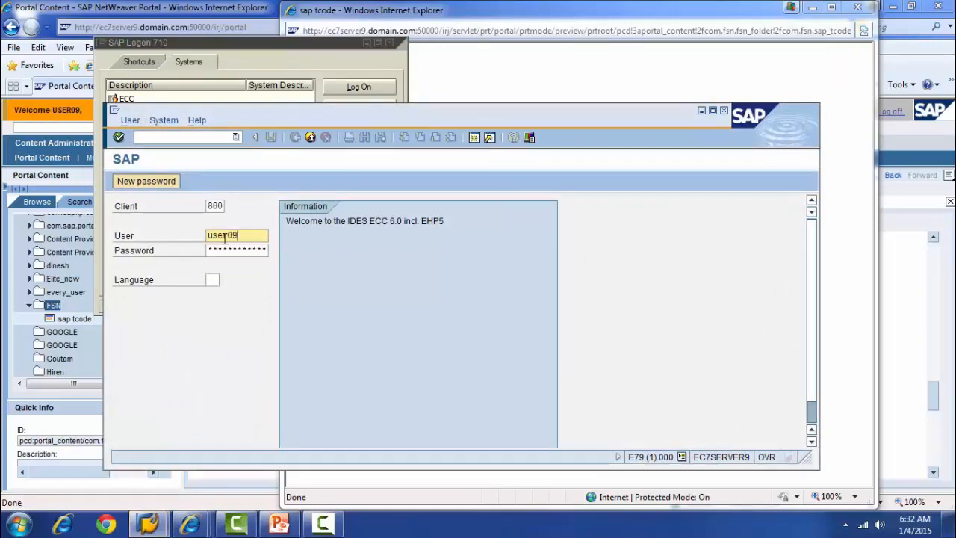
{"action": "key", "text": "Tab"}
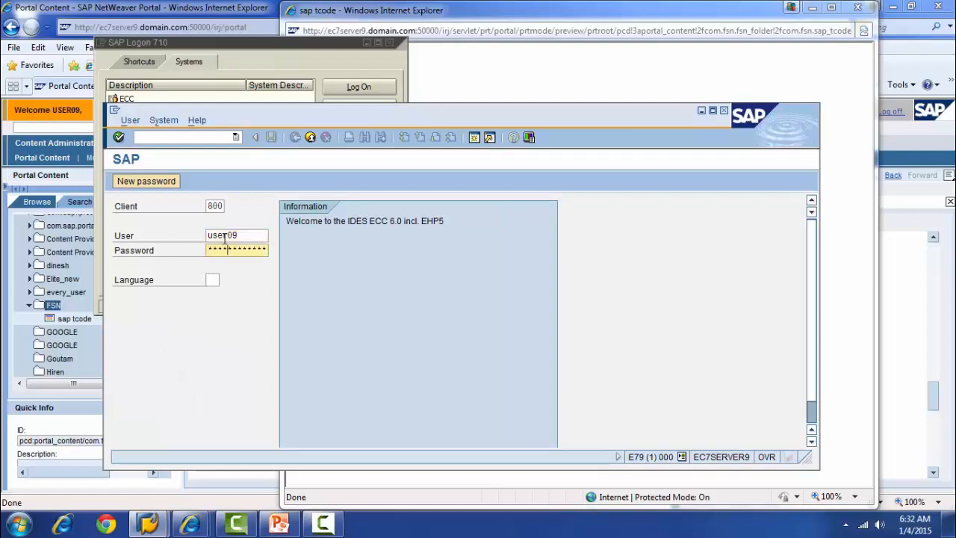
{"action": "key", "text": "Return"}
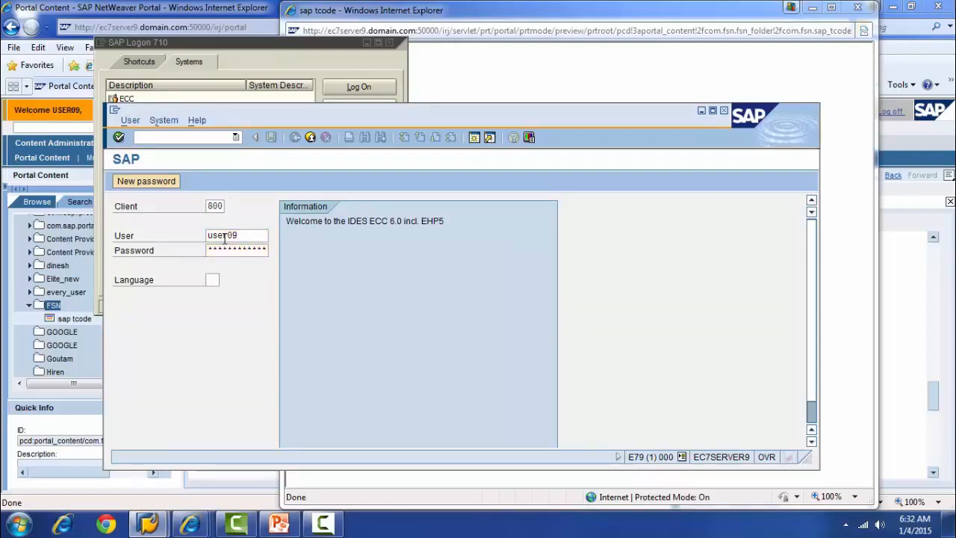
Minimize the SAP GUI session and SAP Logon, and close the sap tcode preview window.
{"action": "left_click", "coordinate": [701, 112]}
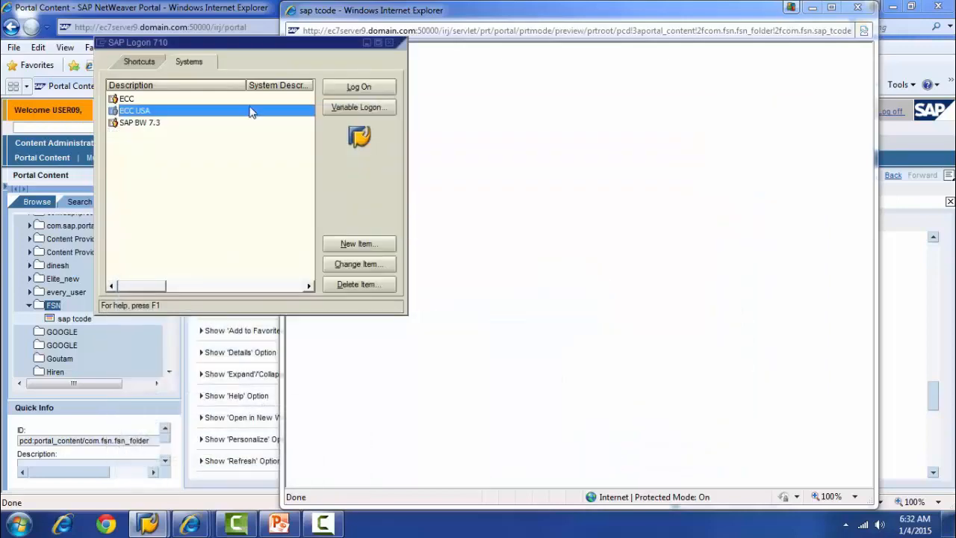
{"action": "left_click", "coordinate": [366, 43]}
{"action": "left_click", "coordinate": [859, 9]}
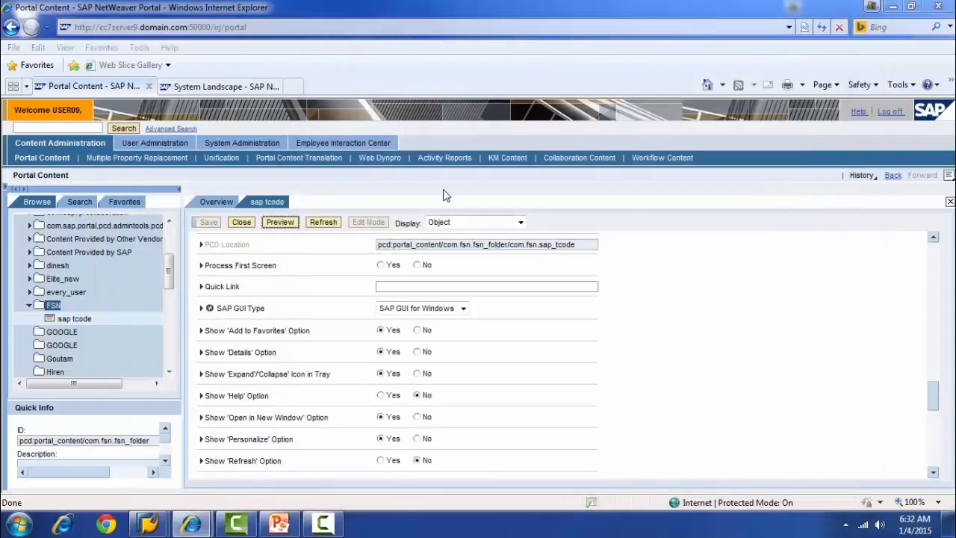
{"action": "left_click", "coordinate": [561, 333]}
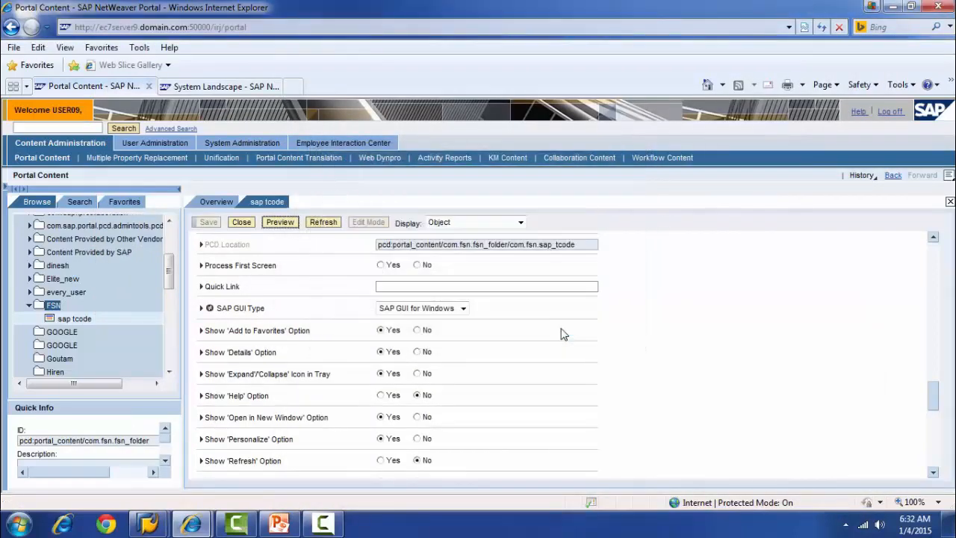
Preview the sap tcode iView again, allow saplogon.exe, decline the detailed error description, and minimize SAP Logon.
{"action": "left_click", "coordinate": [279, 222]}
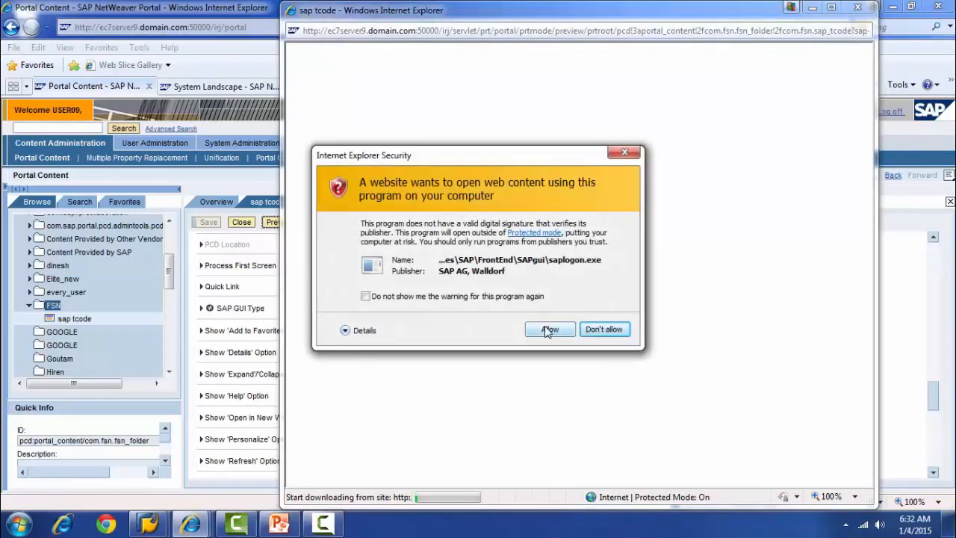
{"action": "left_click", "coordinate": [549, 330]}
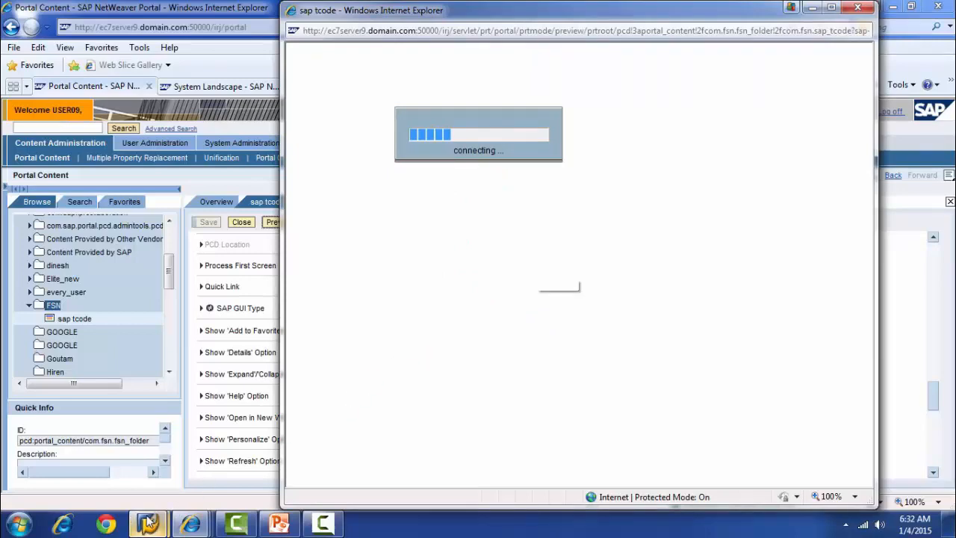
{"action": "mouse_move", "coordinate": [149, 521]}
{"action": "mouse_move", "coordinate": [104, 464]}
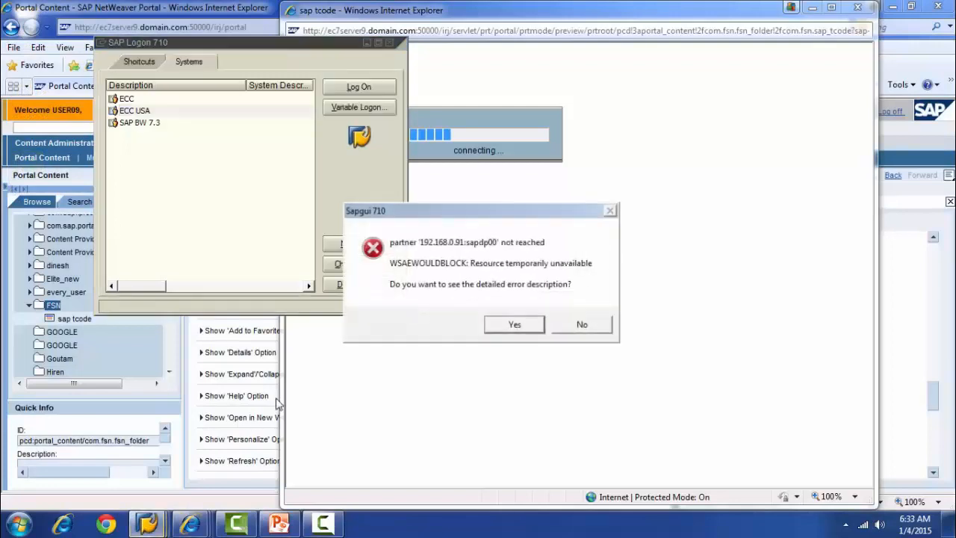
{"action": "left_click", "coordinate": [567, 329]}
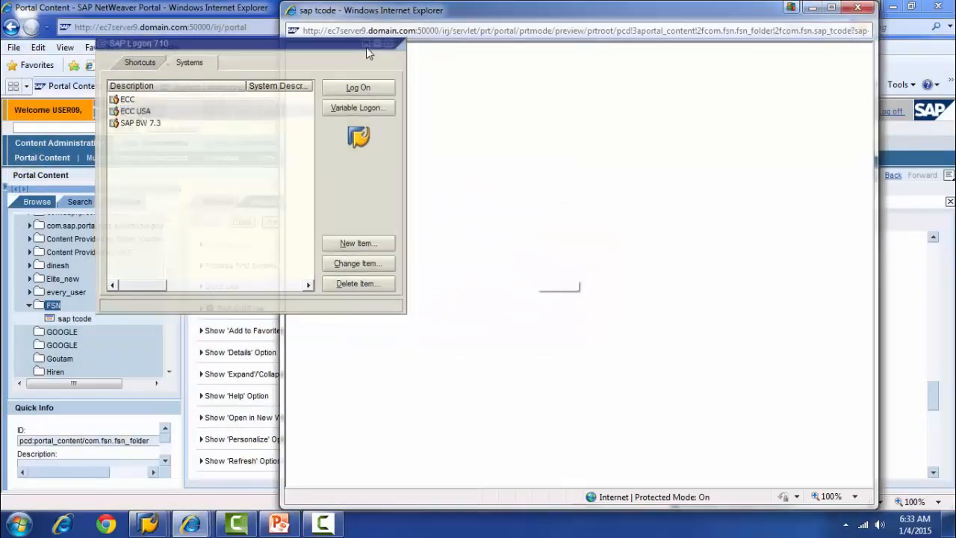
{"action": "left_click", "coordinate": [367, 43]}
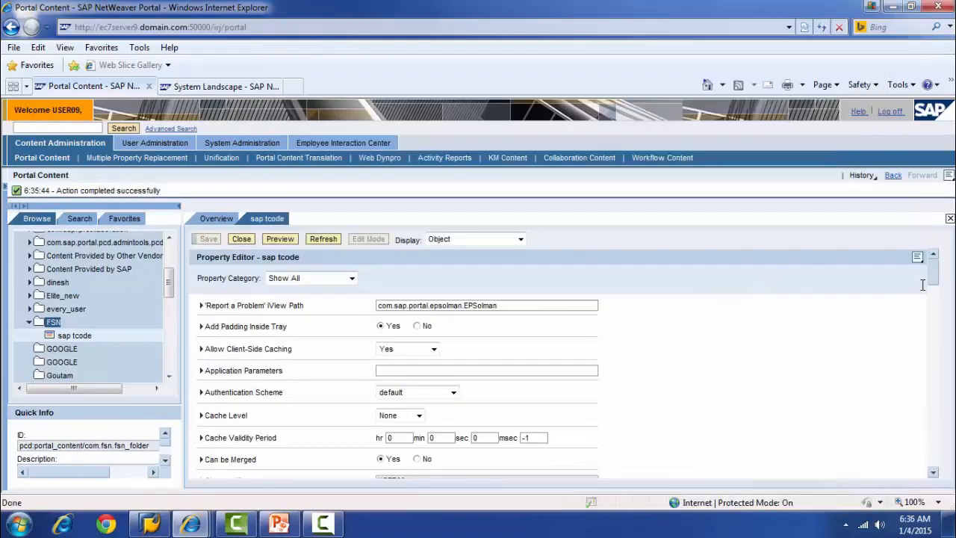
Review the sap tcode iView's properties down to System and Transaction Code, and close its editor.
{"action": "left_click_drag", "start_coordinate": [938, 279], "coordinate": [940, 450]}
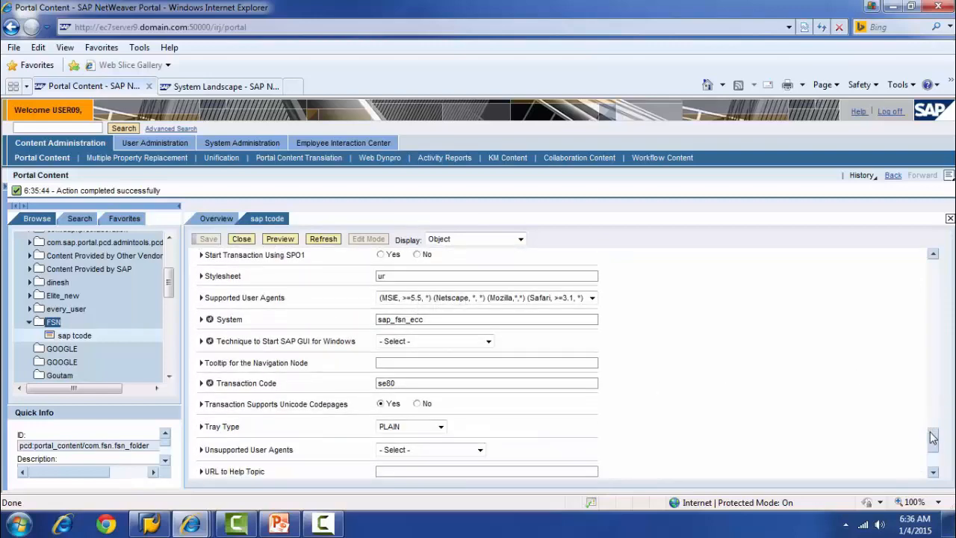
{"action": "left_click_drag", "start_coordinate": [933, 437], "coordinate": [937, 268]}
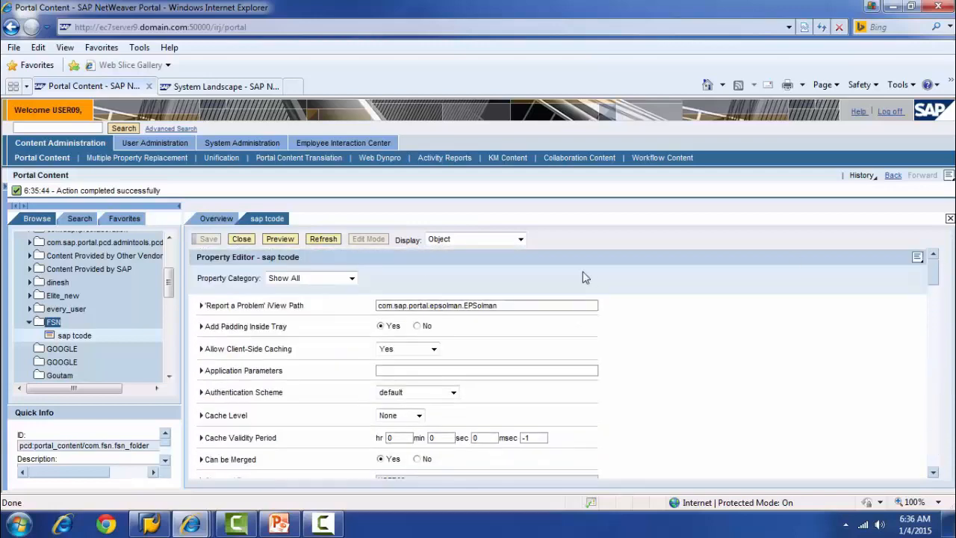
{"action": "left_click", "coordinate": [242, 245]}
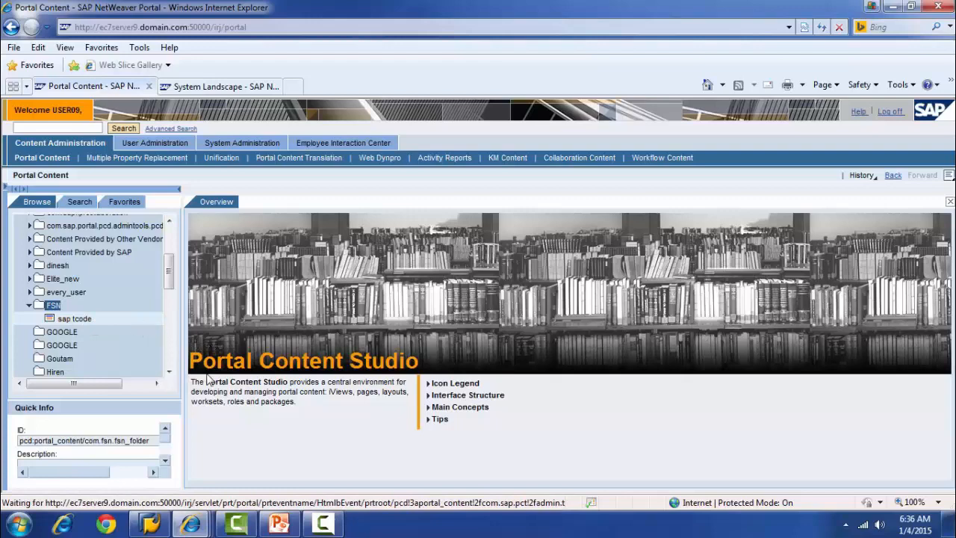
Switch to SAP Easy Access, maximize it, and run the transaction for Maintain Services.
{"action": "left_click", "coordinate": [147, 525]}
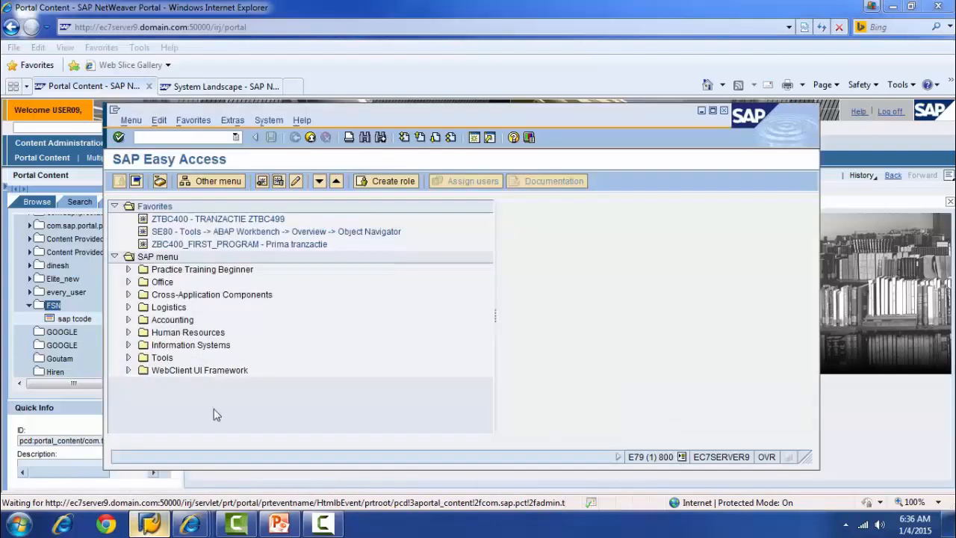
{"action": "left_click", "coordinate": [712, 112]}
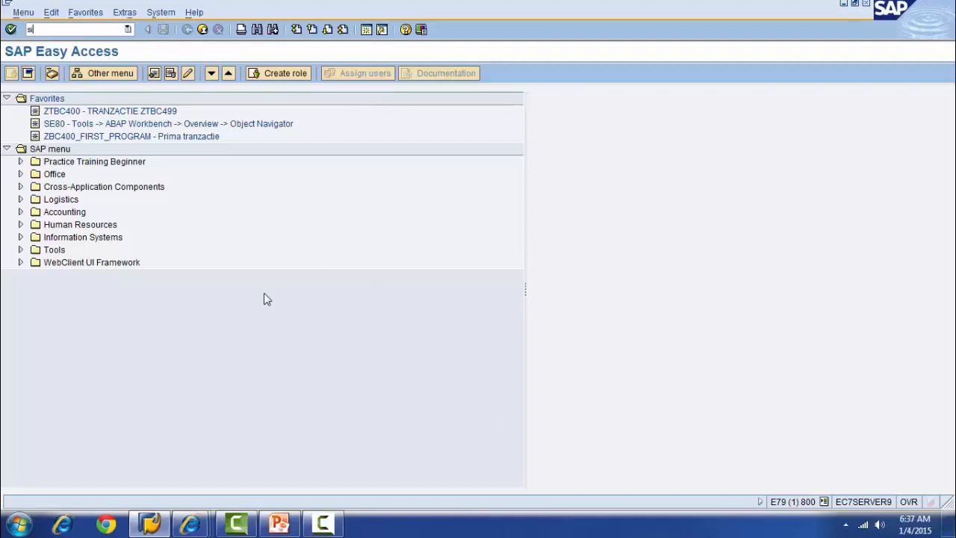
{"action": "key", "text": "Return"}
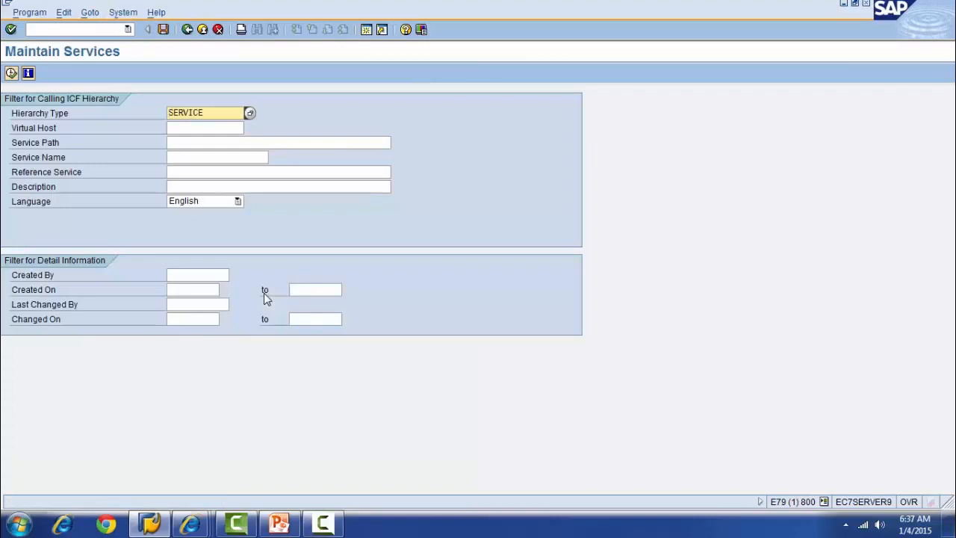
List the services filtered by the service name its, and collapse the public node under sap.
{"action": "left_click", "coordinate": [213, 155]}
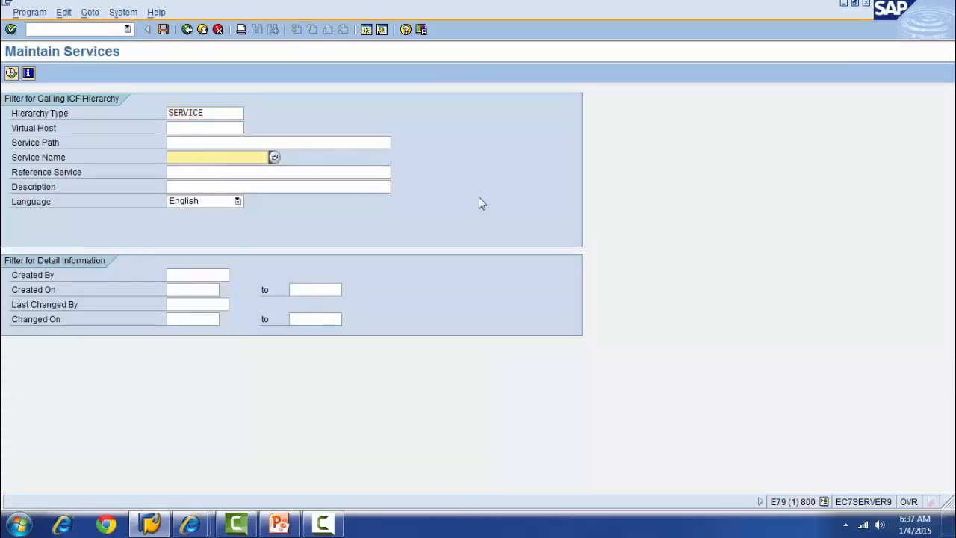
{"action": "type", "text": "its"}
{"action": "left_click", "coordinate": [11, 75]}
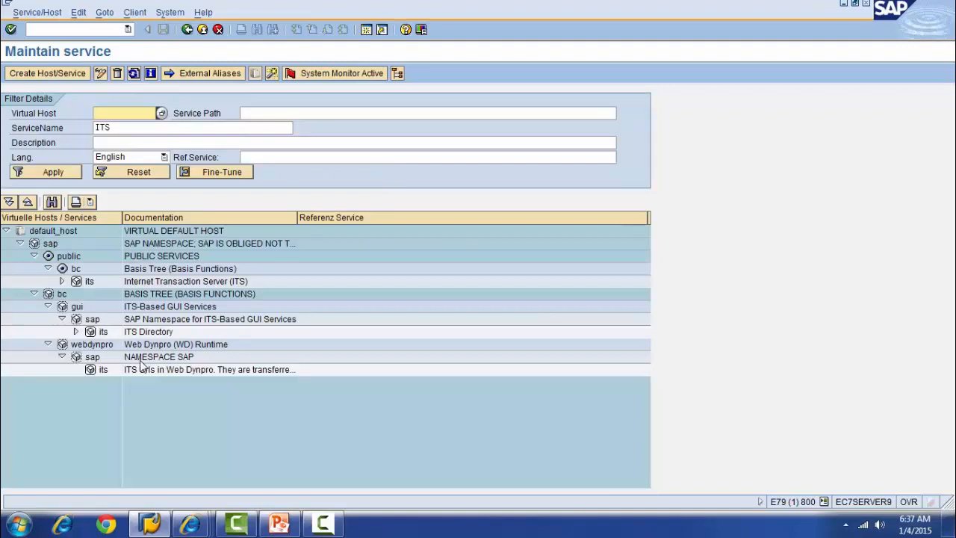
{"action": "left_click", "coordinate": [34, 256]}
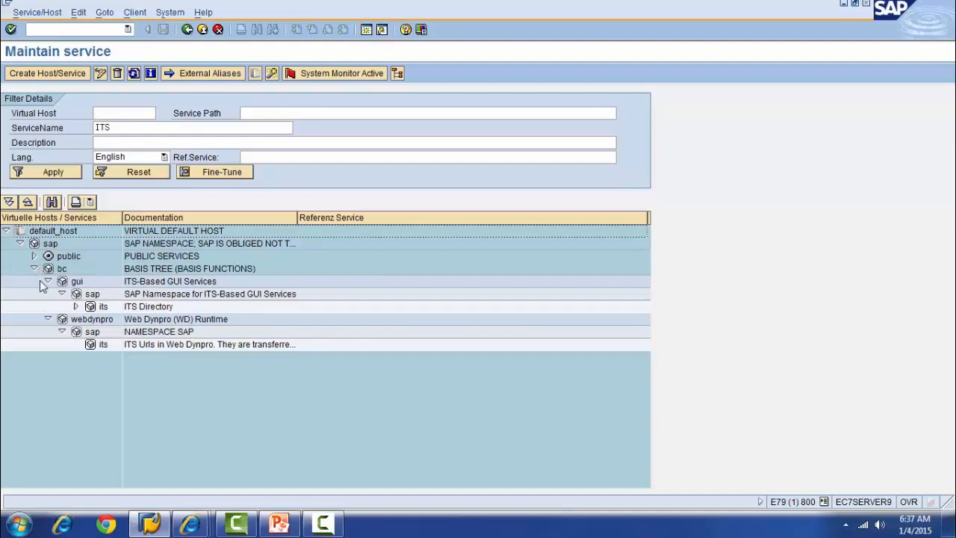
Collapse the webdynpro node, expand the its directory under gui/sap, and widen the services column.
{"action": "left_click", "coordinate": [48, 319]}
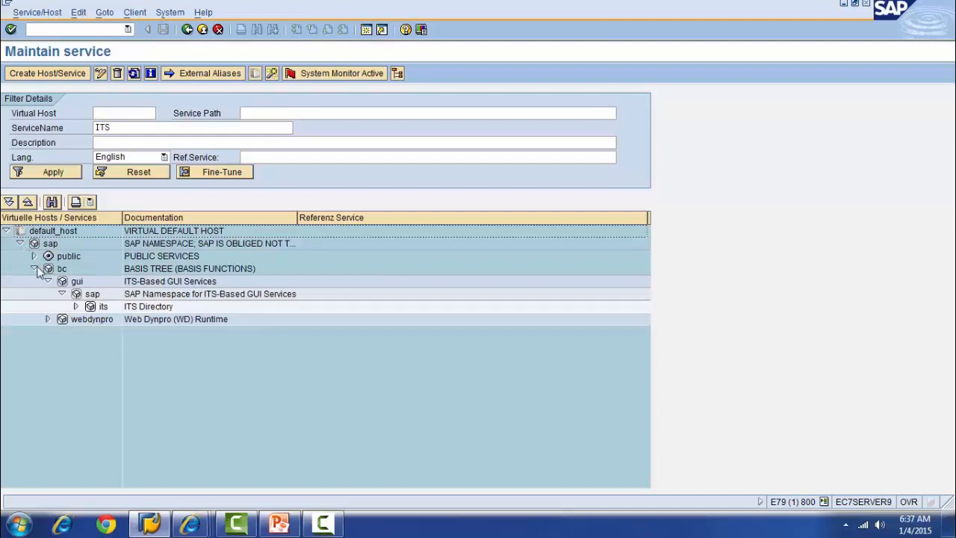
{"action": "mouse_move", "coordinate": [88, 307]}
{"action": "left_click", "coordinate": [76, 307]}
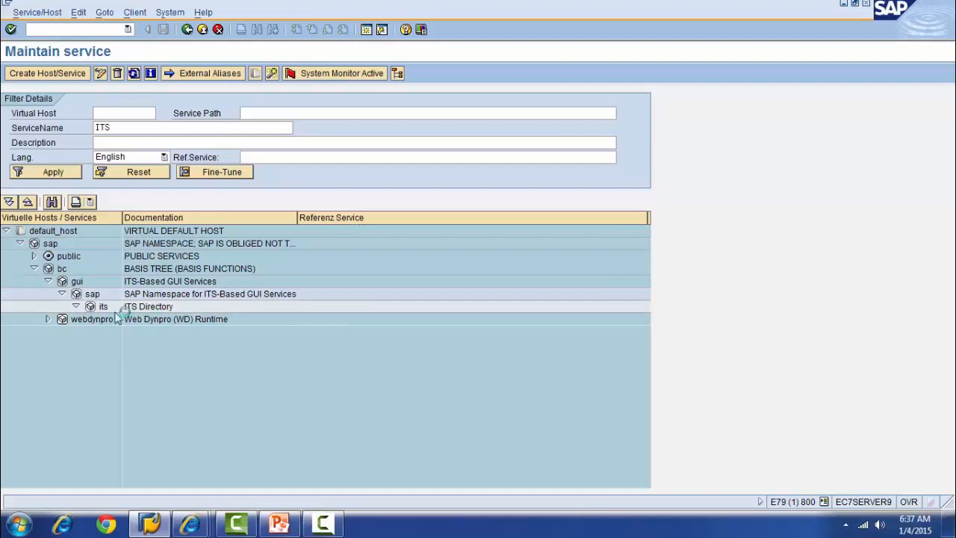
{"action": "left_click_drag", "start_coordinate": [123, 216], "coordinate": [180, 221]}
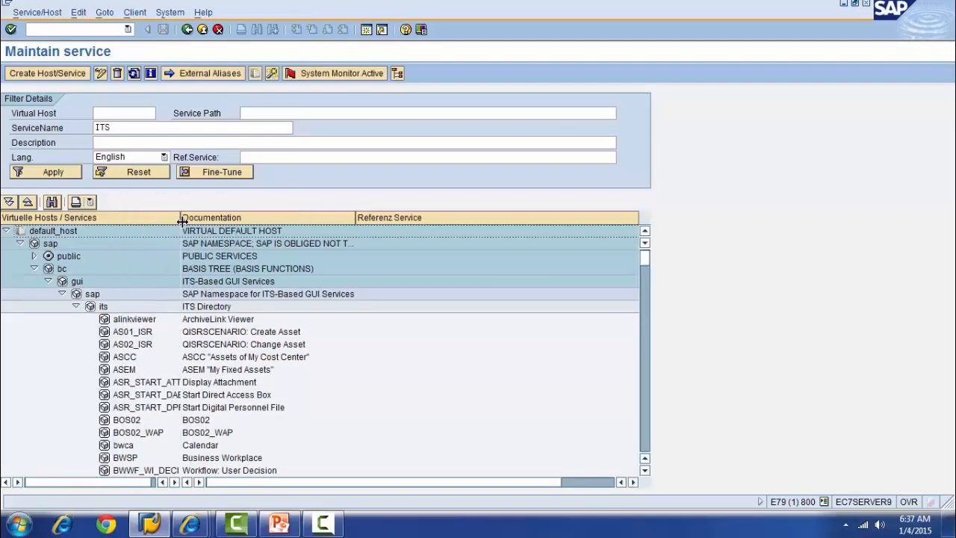
Create a new independent service sub-element named sm36 under the its node, accepting the SAP namespace notice.
{"action": "right_click", "coordinate": [103, 308]}
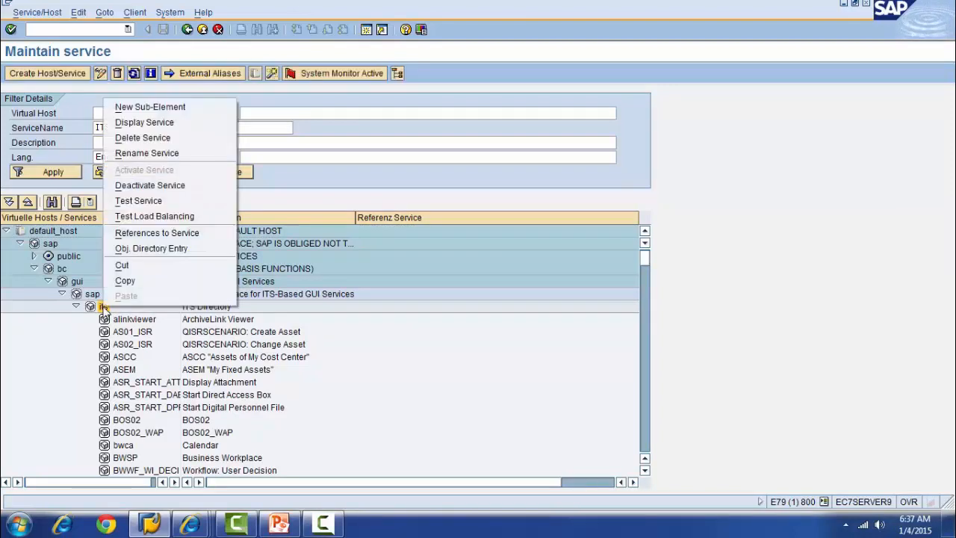
{"action": "left_click", "coordinate": [163, 110]}
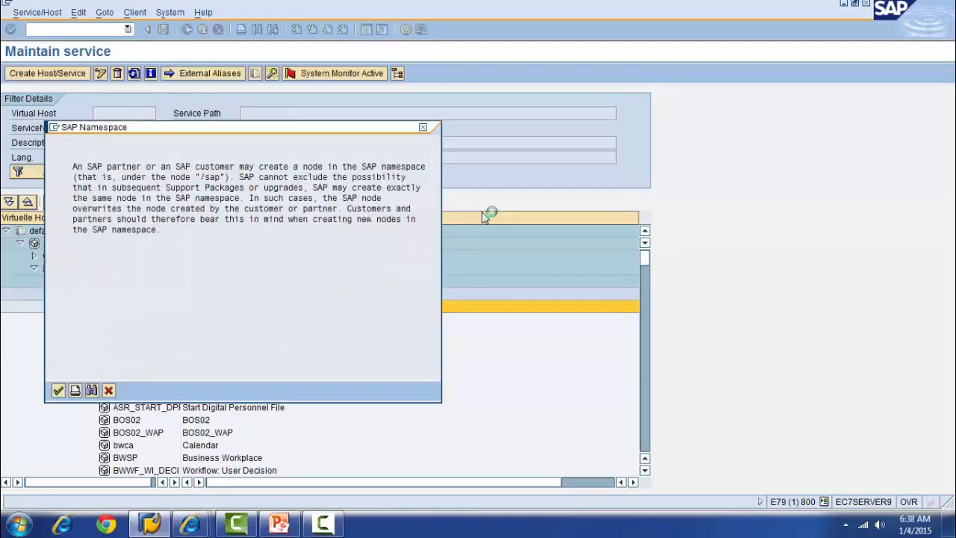
{"action": "left_click", "coordinate": [58, 390]}
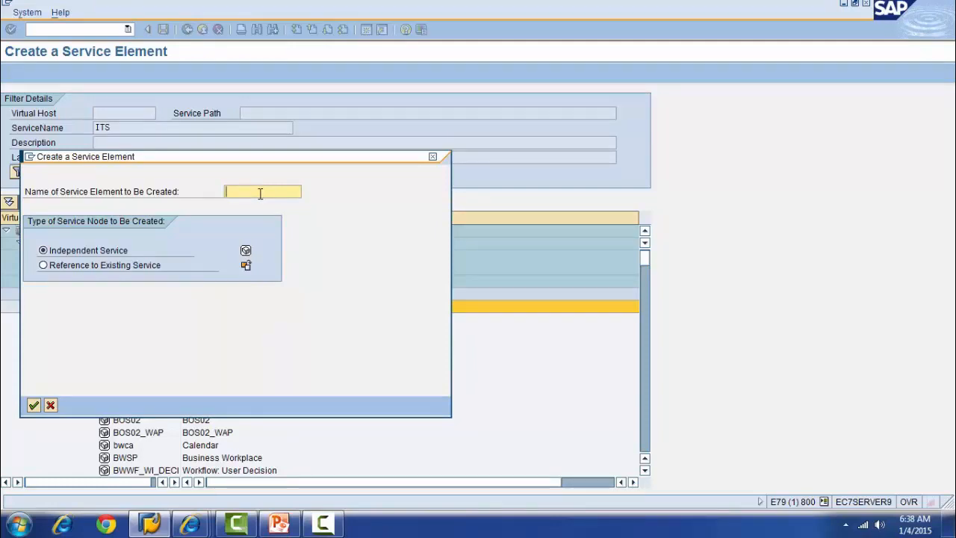
{"action": "type", "text": "sm36"}
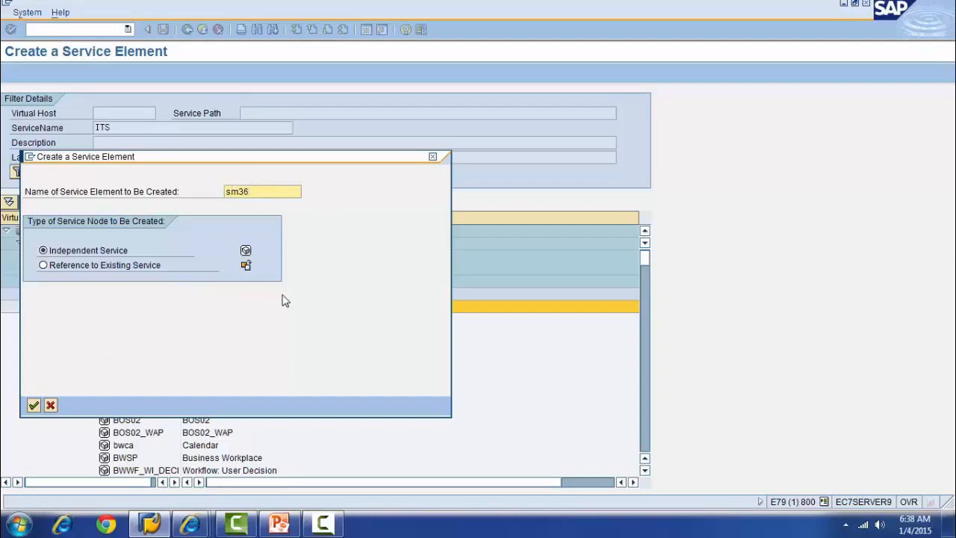
{"action": "left_click", "coordinate": [34, 406]}
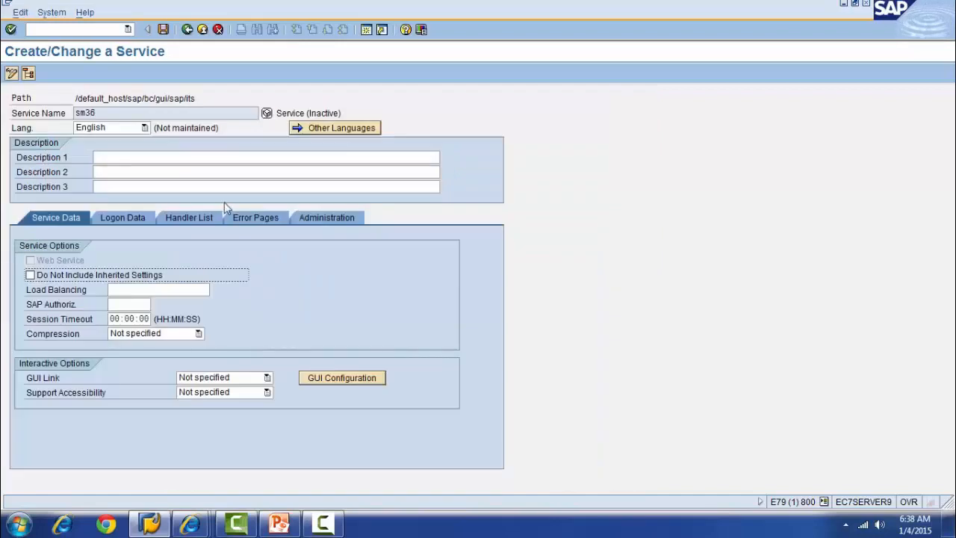
Enter "sm36 for iac" as the service's first description and set GUI Link to Yes.
{"action": "left_click", "coordinate": [149, 156]}
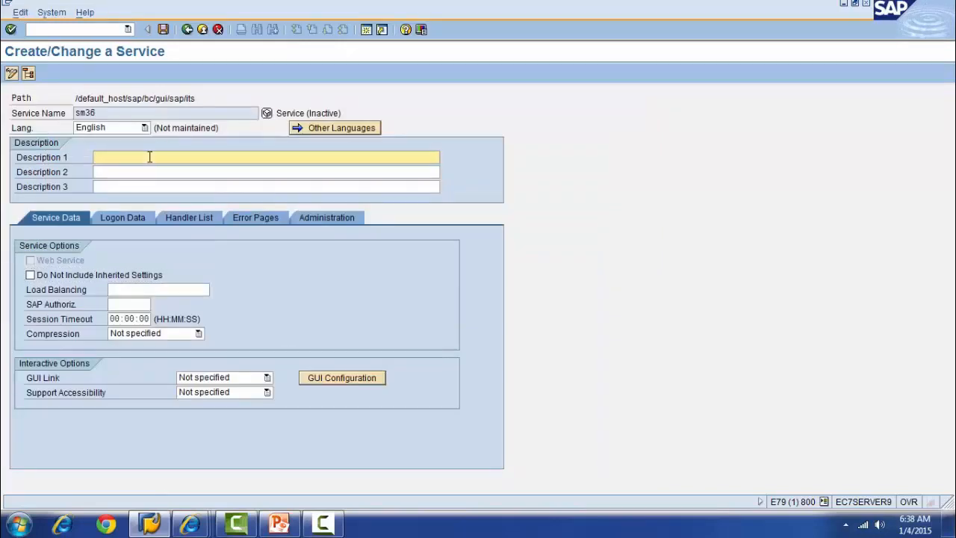
{"action": "type", "text": "sm36 for iac"}
{"action": "left_click", "coordinate": [266, 377]}
{"action": "left_click", "coordinate": [230, 404]}
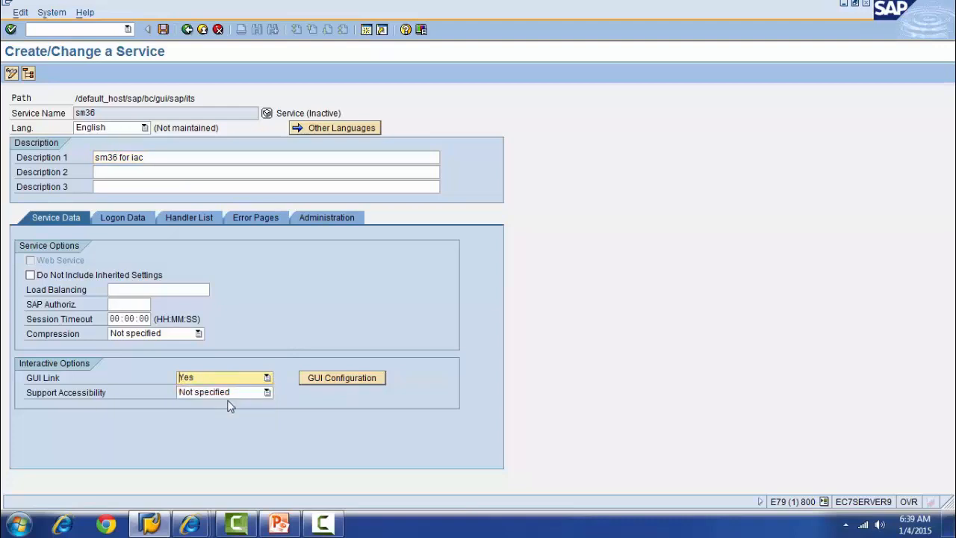
Open the GUI configuration and add the service parameter ~TRANSACTION with the value sm36.
{"action": "left_click", "coordinate": [339, 382]}
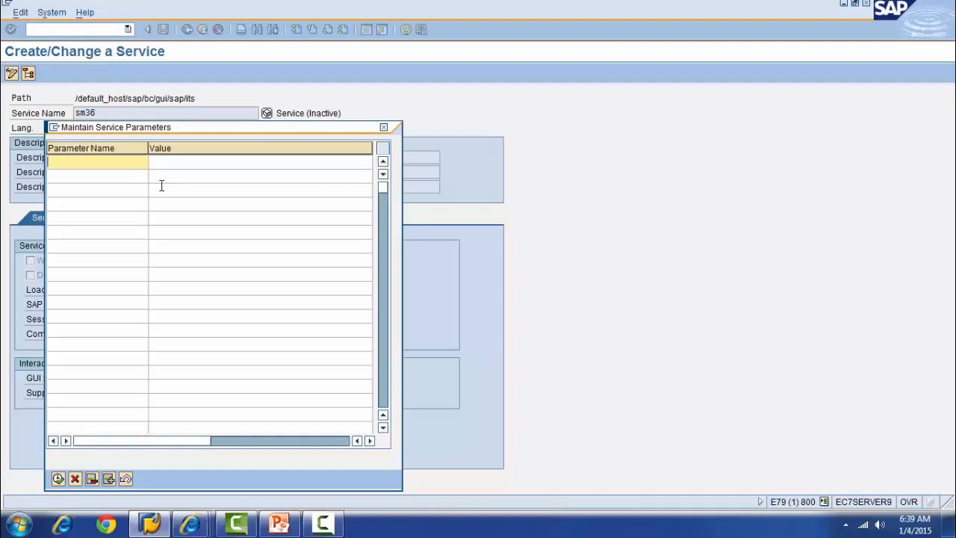
{"action": "type", "text": "~"}
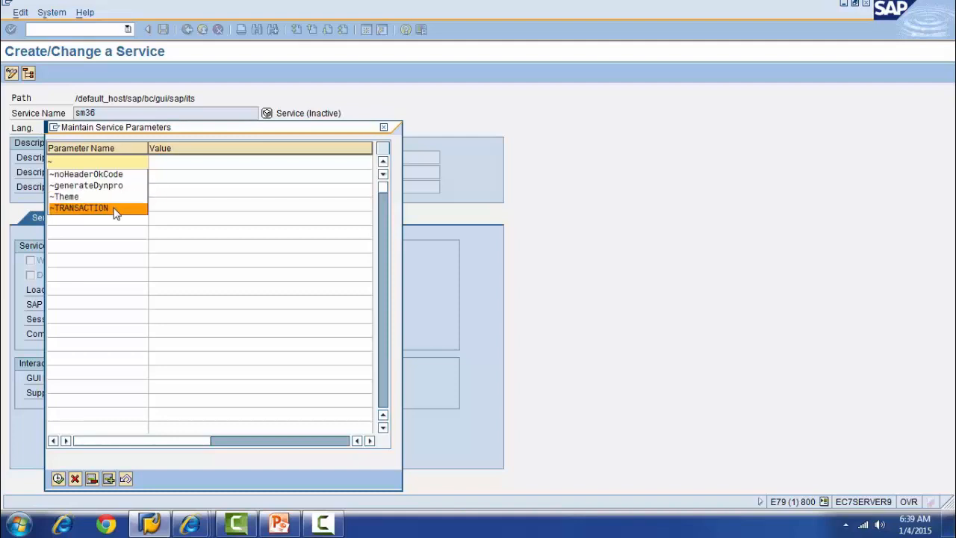
{"action": "left_click", "coordinate": [115, 209]}
{"action": "left_click", "coordinate": [181, 163]}
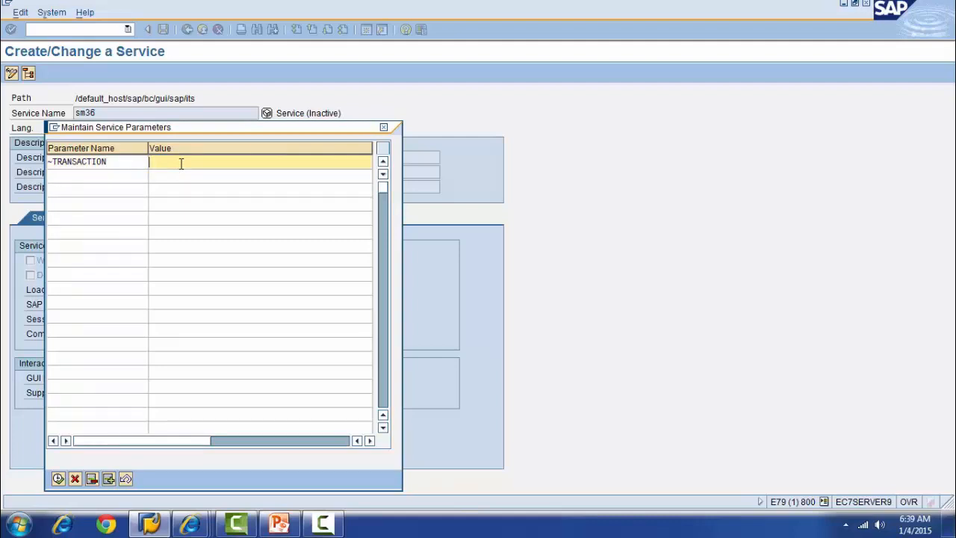
{"action": "type", "text": "sm"}
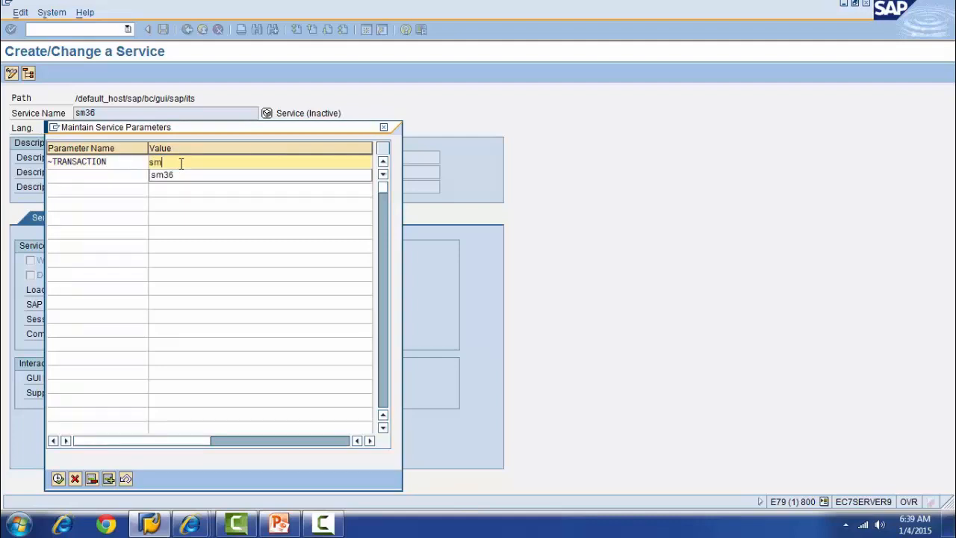
{"action": "left_click", "coordinate": [171, 179]}
Add the service parameter ~Theme with the value 1.
{"action": "left_click", "coordinate": [130, 177]}
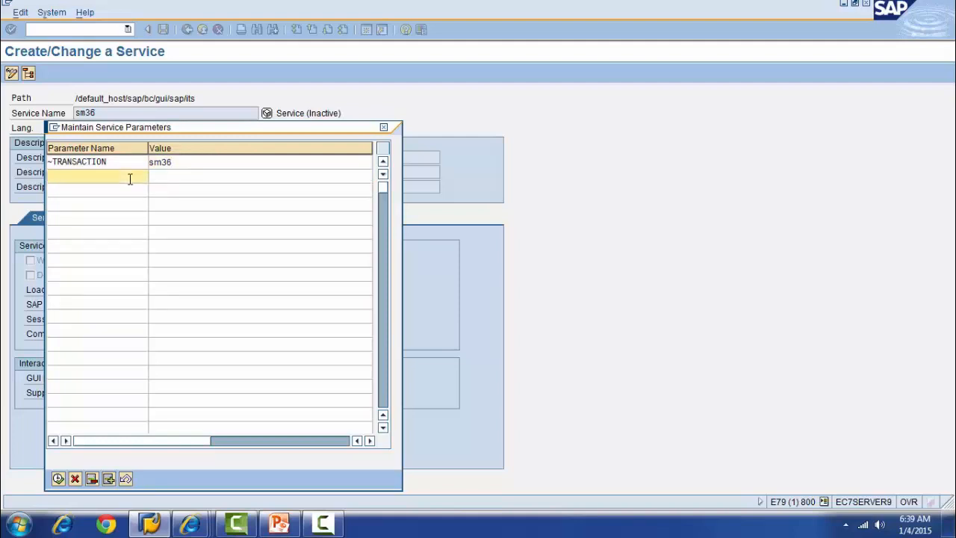
{"action": "type", "text": "~"}
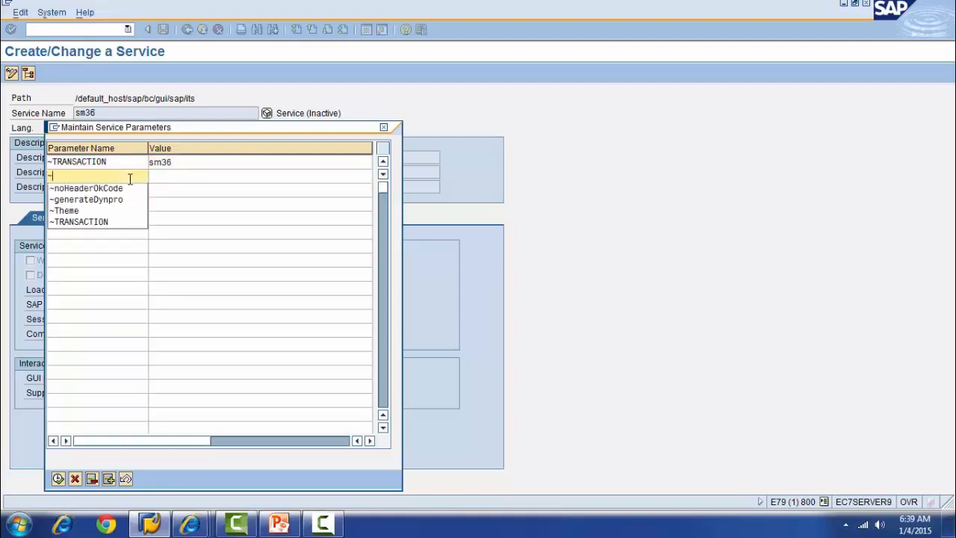
{"action": "left_click", "coordinate": [100, 211]}
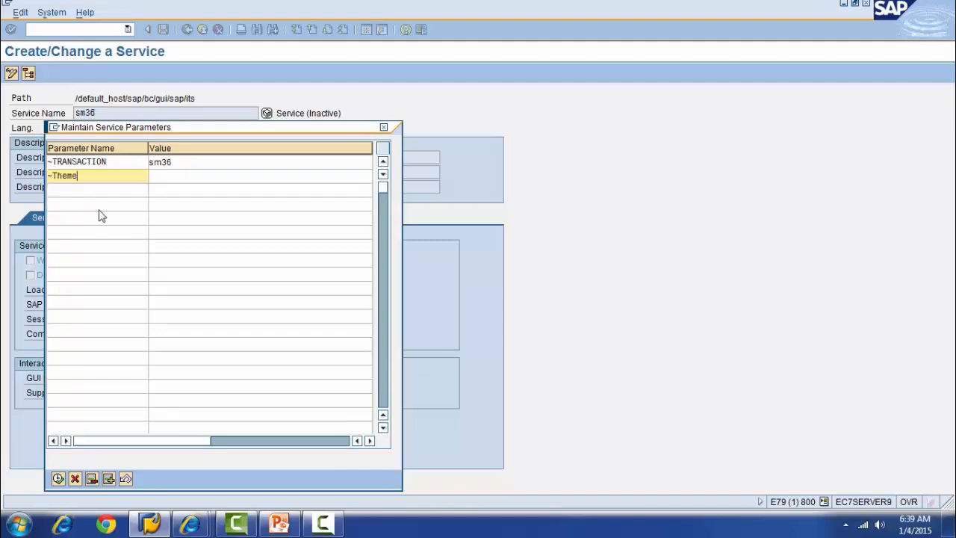
{"action": "left_click", "coordinate": [180, 183]}
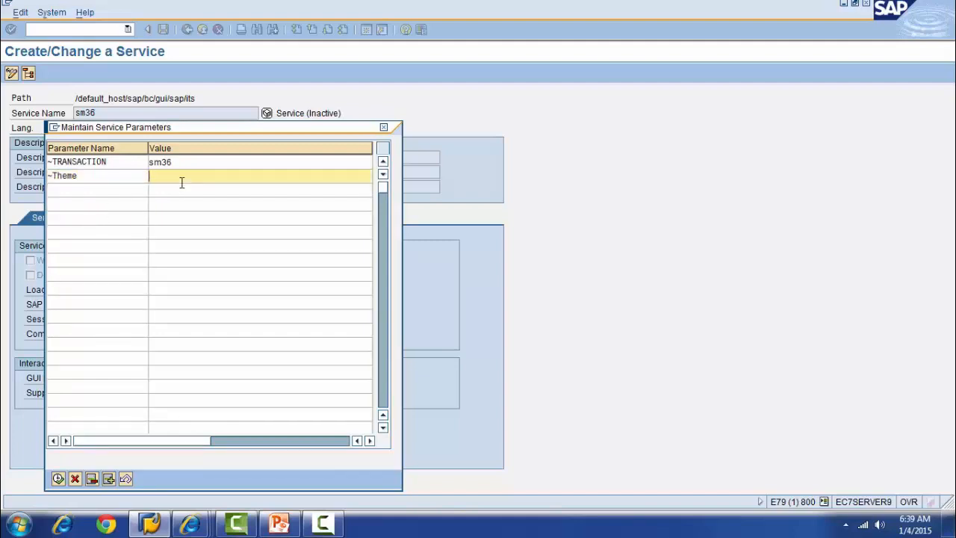
{"action": "type", "text": "1"}
Add the service parameter ~generateDynpro with the value 1, and change the ~Theme value to 99.
{"action": "left_click", "coordinate": [118, 193]}
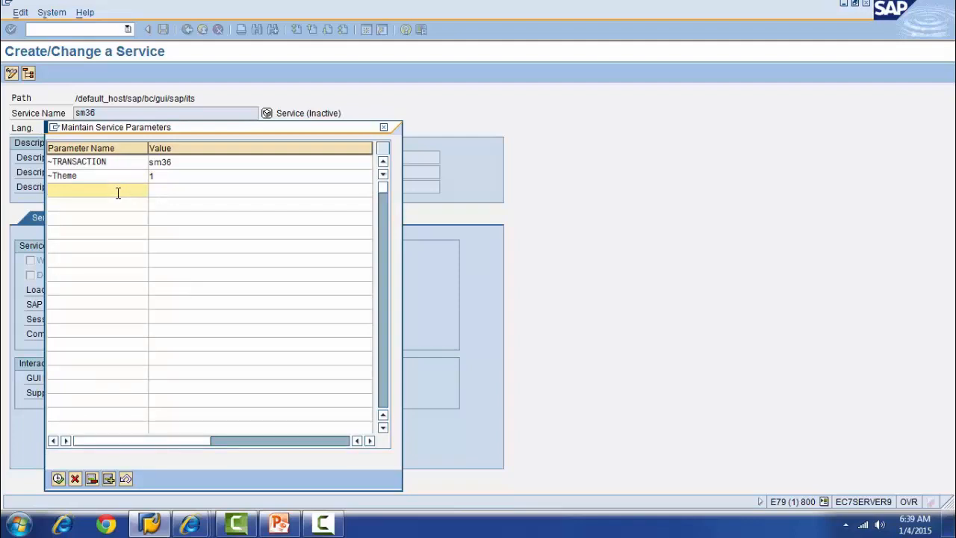
{"action": "type", "text": "~"}
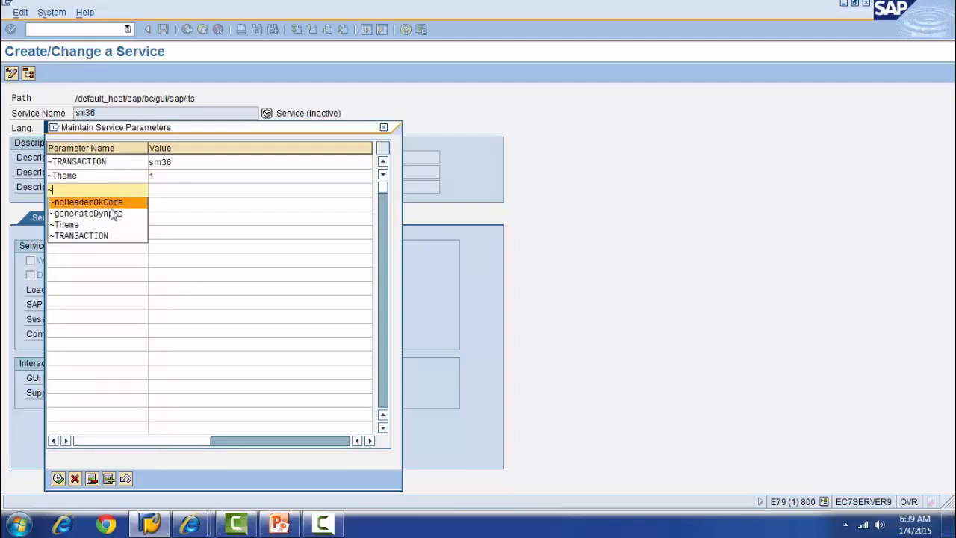
{"action": "left_click", "coordinate": [97, 213]}
{"action": "left_click", "coordinate": [173, 187]}
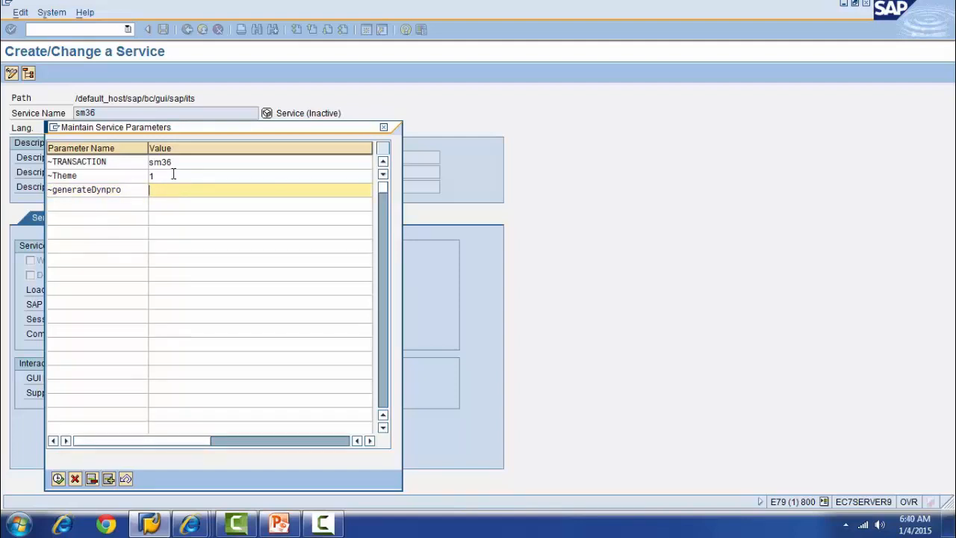
{"action": "left_click", "coordinate": [173, 174]}
{"action": "key", "text": "BackSpace"}
{"action": "type", "text": "99"}
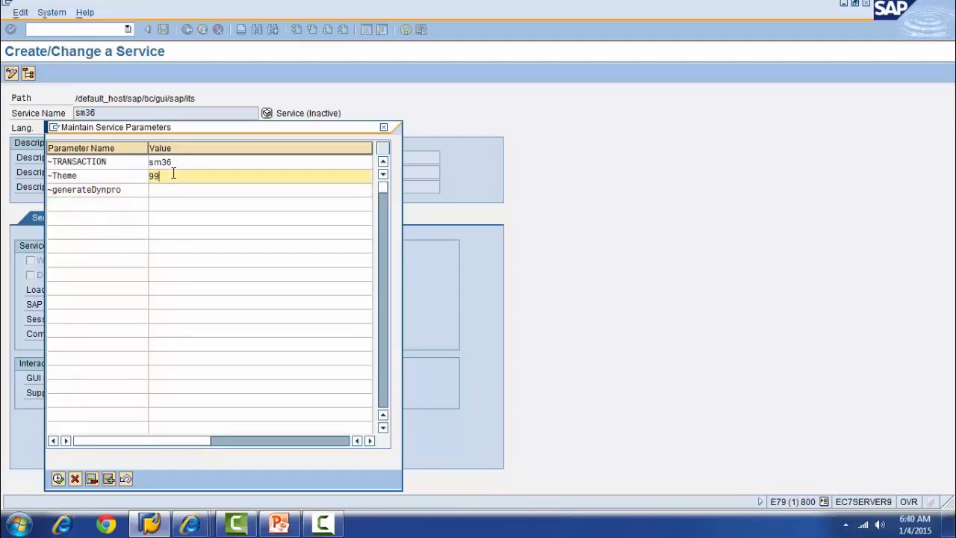
{"action": "left_click", "coordinate": [164, 192]}
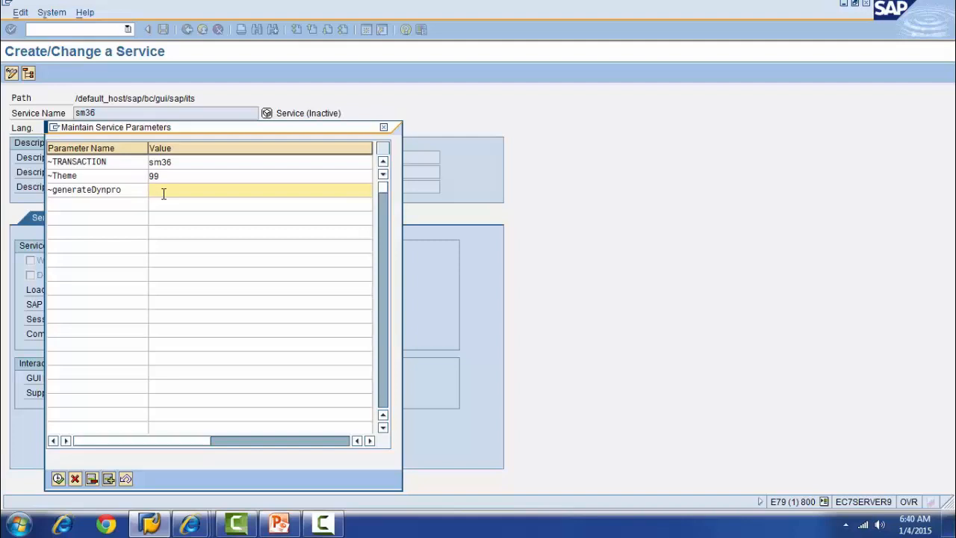
{"action": "type", "text": "1"}
Add the service parameter ~noHeaderOkCode with the value 1 and accept the service parameters.
{"action": "left_click", "coordinate": [101, 209]}
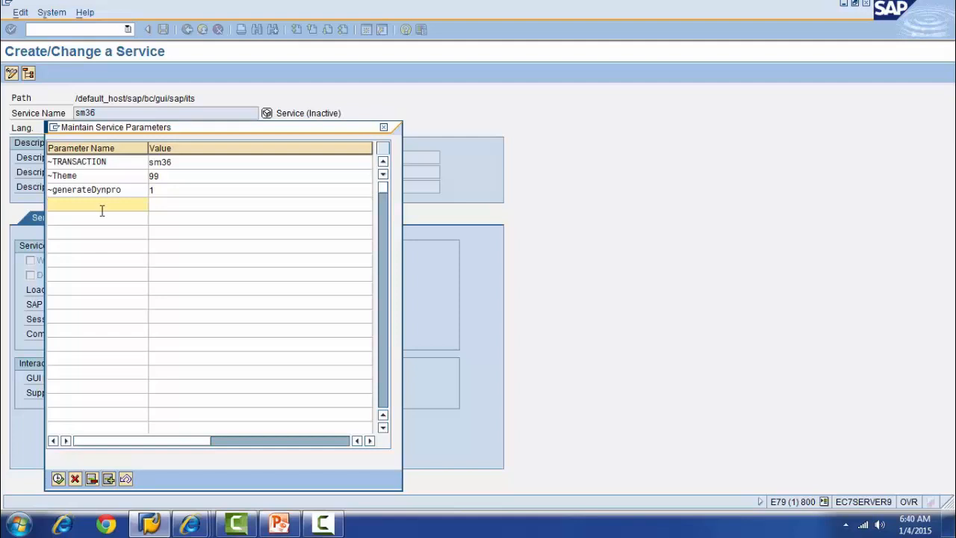
{"action": "type", "text": "~"}
{"action": "left_click", "coordinate": [102, 217]}
{"action": "left_click", "coordinate": [161, 202]}
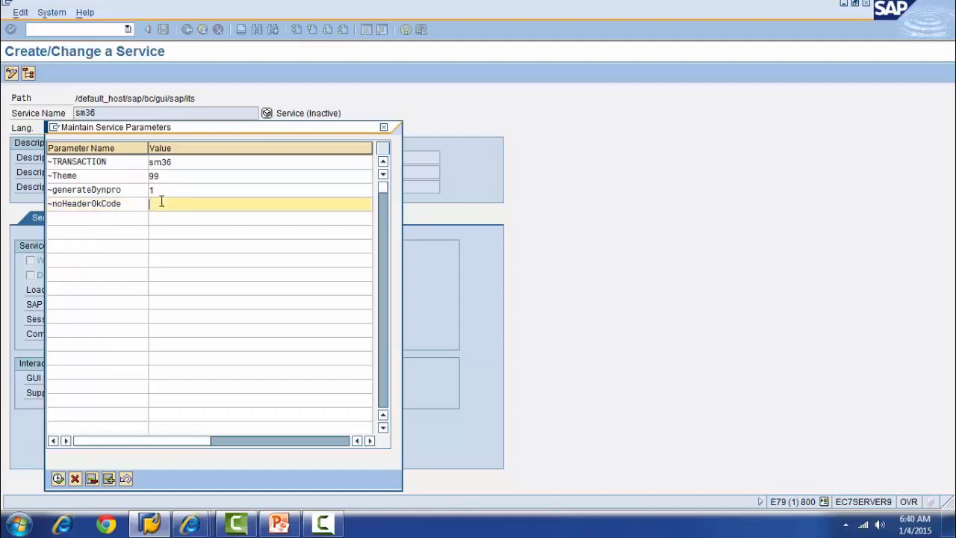
{"action": "type", "text": "1"}
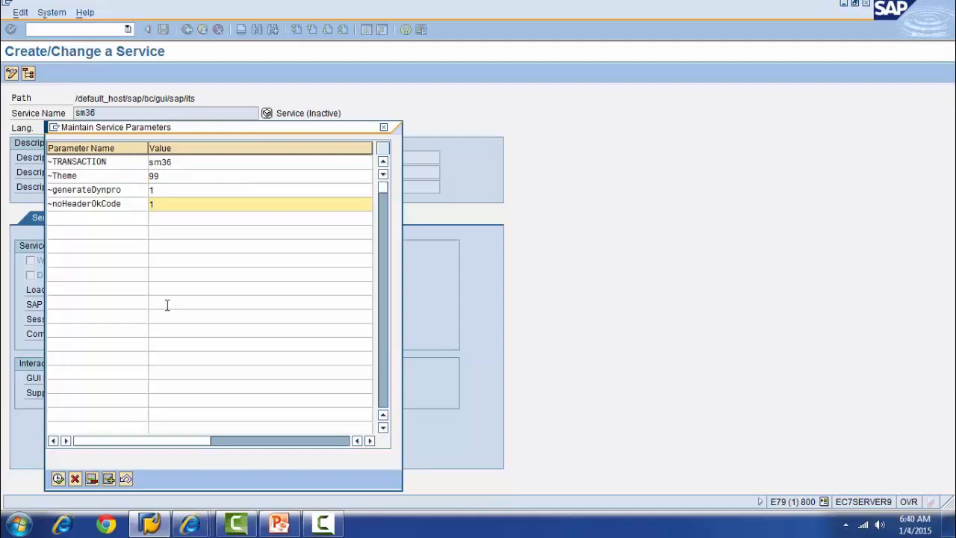
{"action": "left_click", "coordinate": [58, 478]}
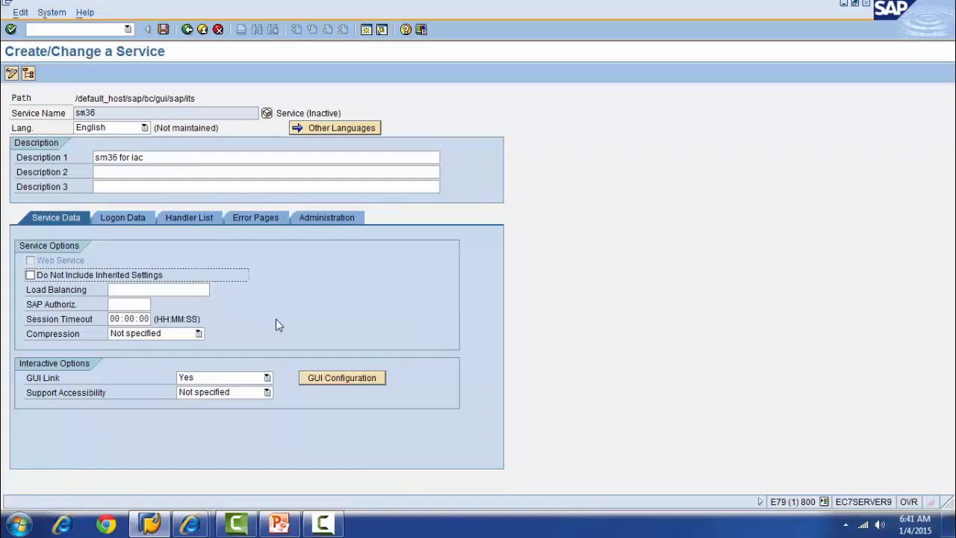
Assign CL_HTTP_EXT_ITS as the first handler in the sm36 service's handler list.
{"action": "left_click", "coordinate": [197, 218]}
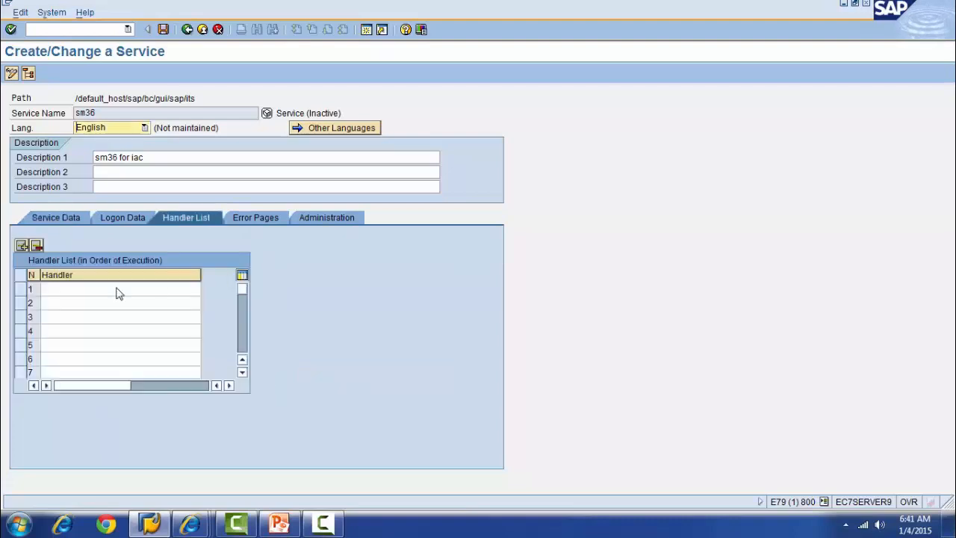
{"action": "left_click", "coordinate": [82, 291]}
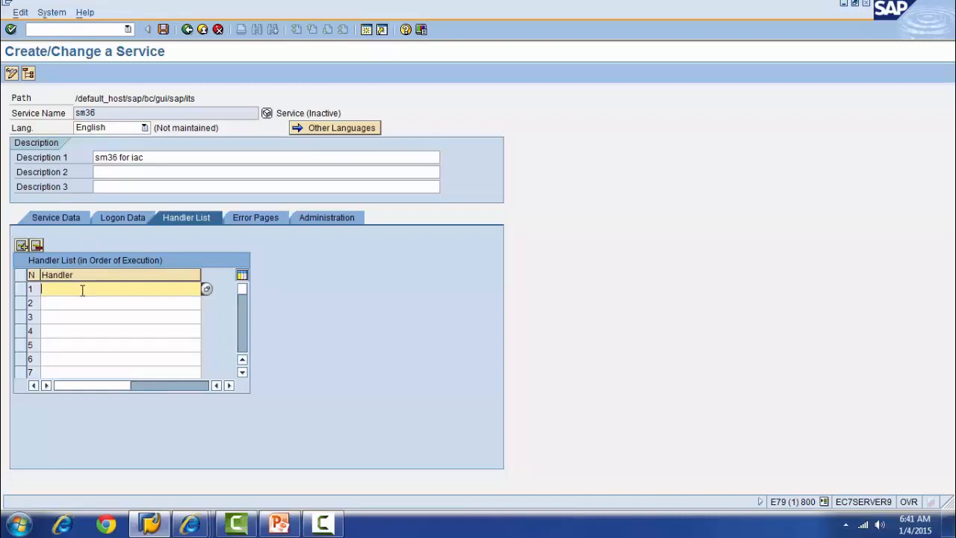
{"action": "type", "text": "CL"}
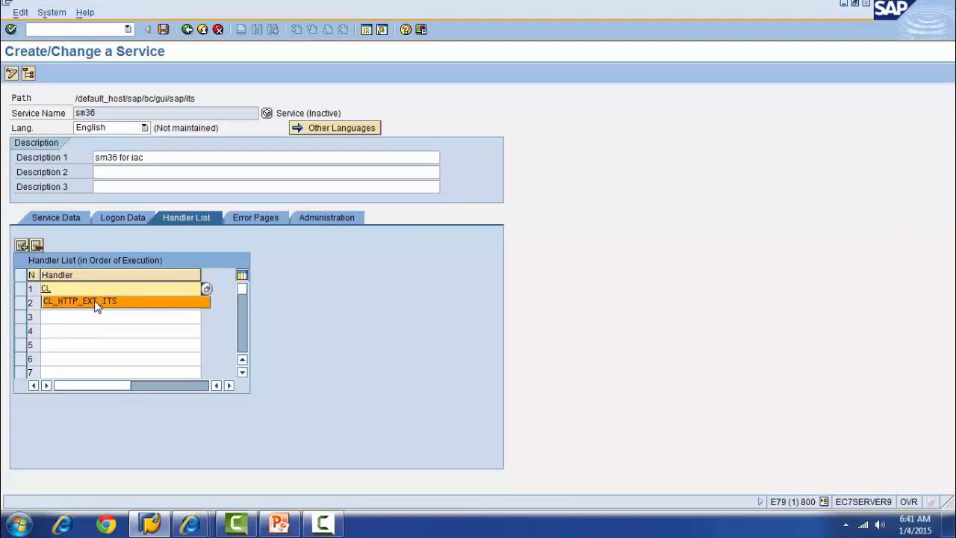
{"action": "left_click", "coordinate": [96, 301]}
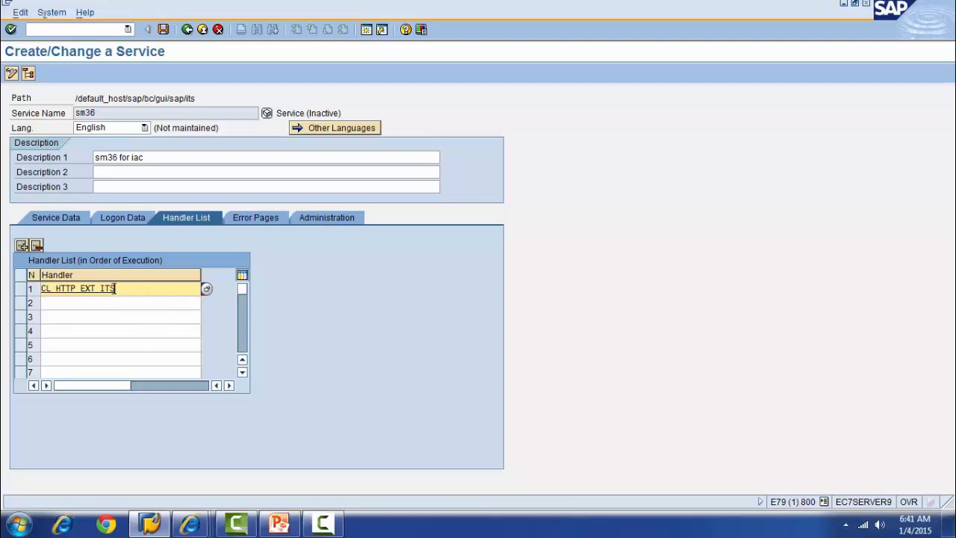
Save the sm36 service as a local object and go back to locate it in the service tree.
{"action": "left_click", "coordinate": [162, 29]}
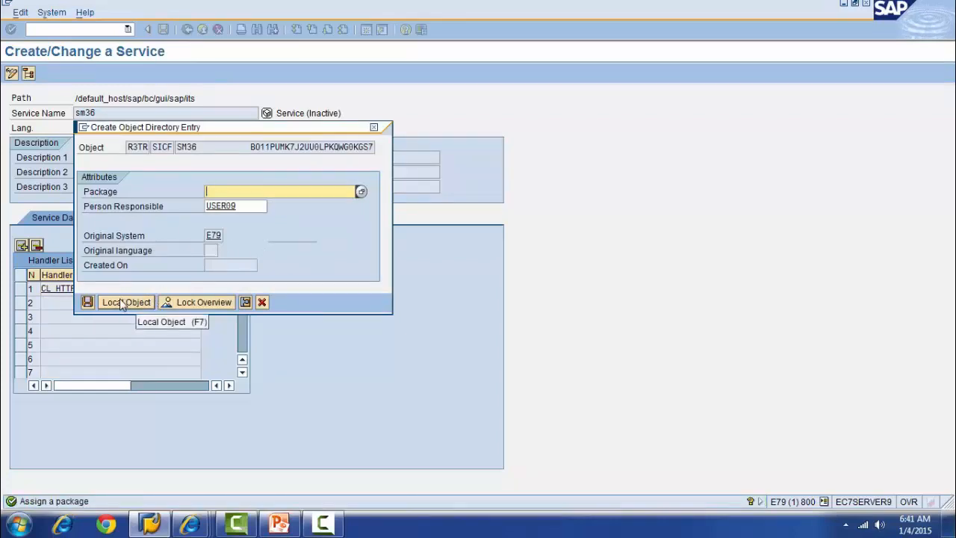
{"action": "left_click", "coordinate": [121, 303]}
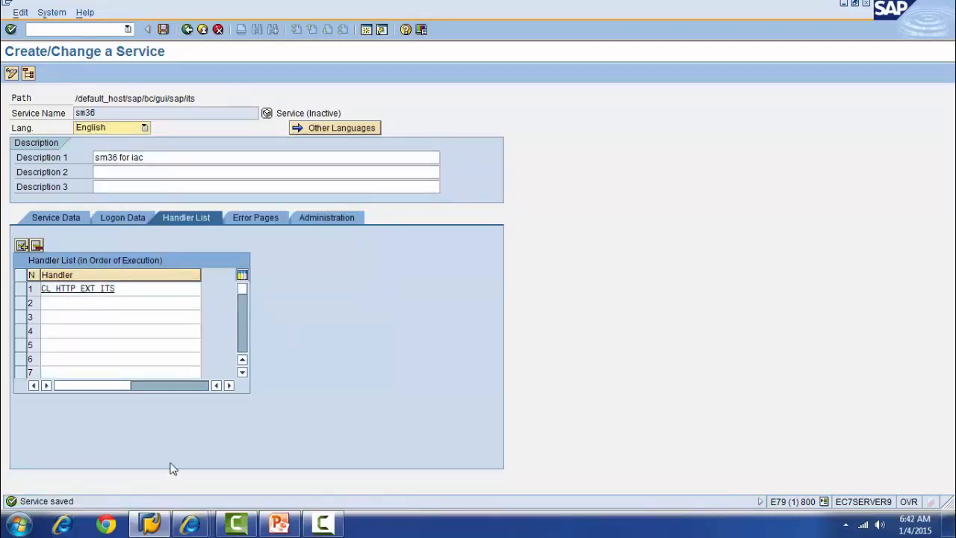
{"action": "left_click", "coordinate": [187, 30]}
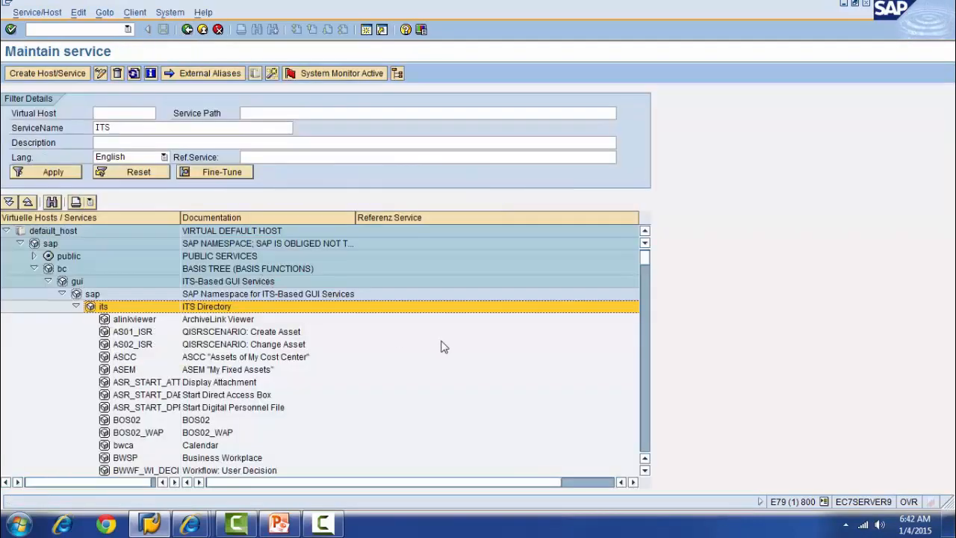
{"action": "left_click_drag", "start_coordinate": [645, 267], "coordinate": [639, 369]}
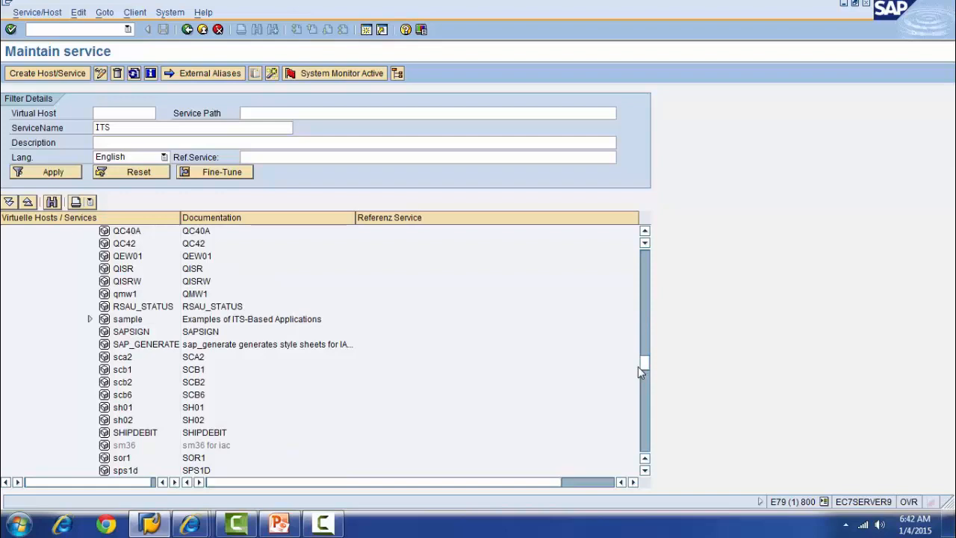
Locate the sm36 service in the service tree and activate it.
{"action": "left_click_drag", "start_coordinate": [638, 366], "coordinate": [651, 409]}
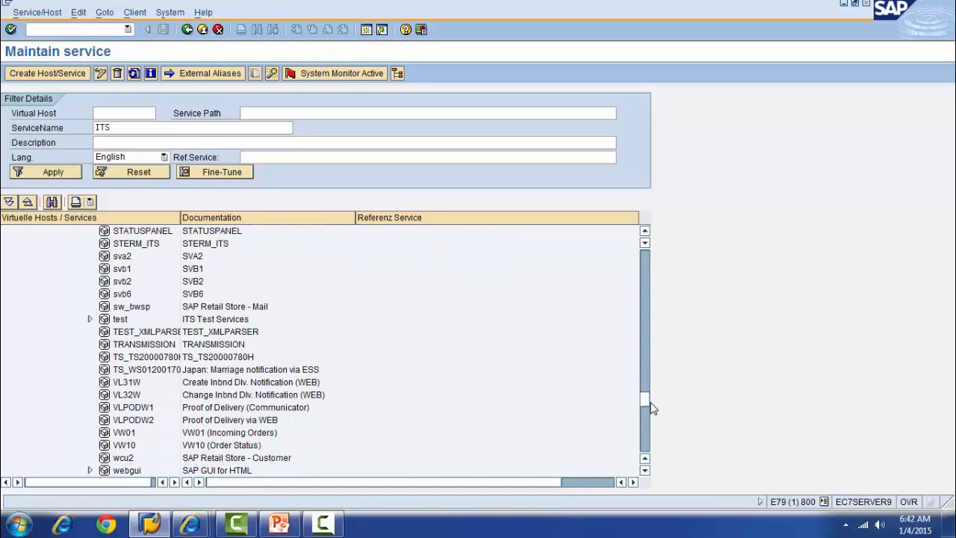
{"action": "left_click_drag", "start_coordinate": [652, 408], "coordinate": [649, 375]}
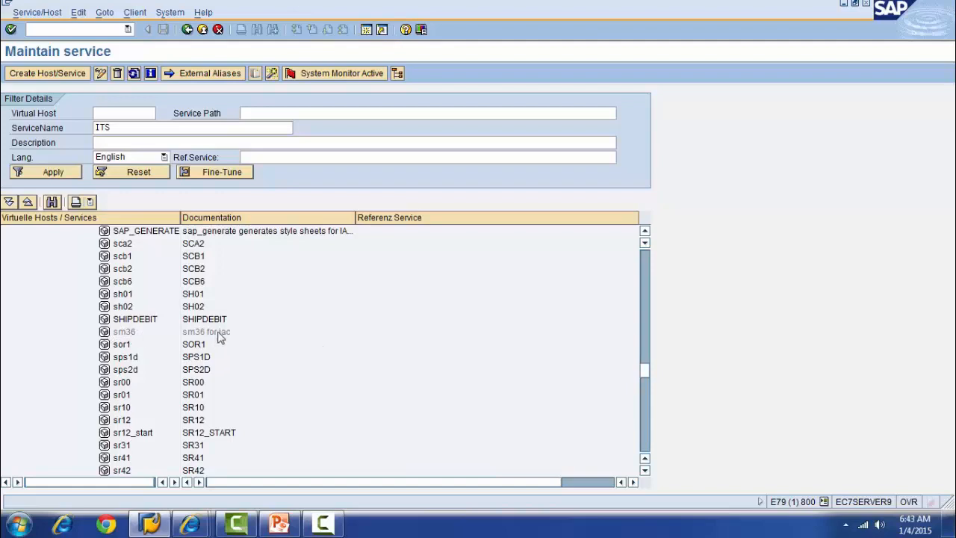
{"action": "right_click", "coordinate": [121, 335]}
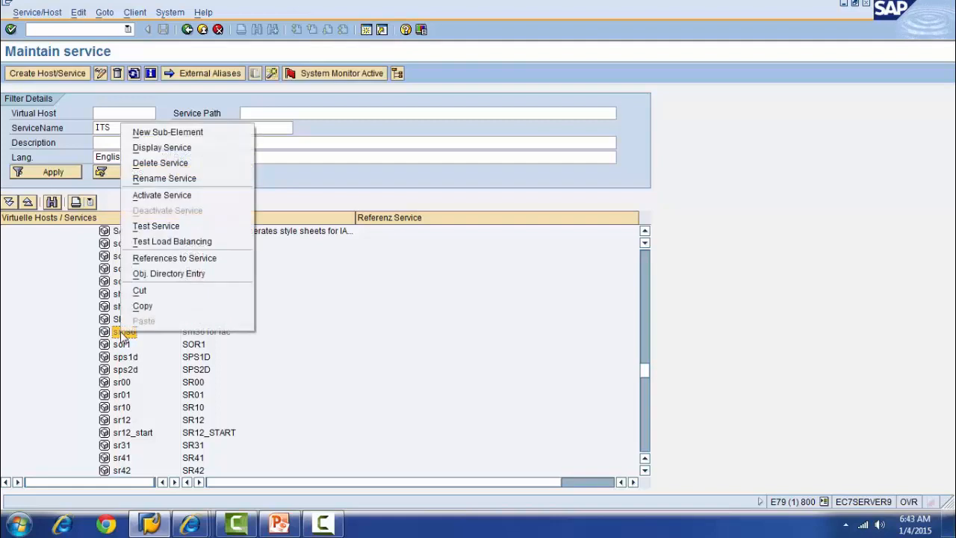
{"action": "left_click", "coordinate": [174, 198]}
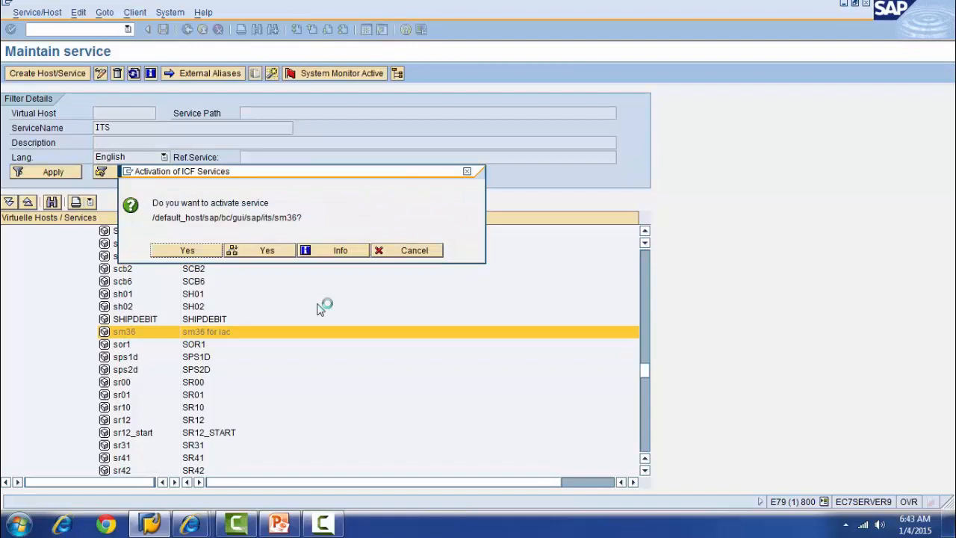
{"action": "left_click", "coordinate": [190, 251]}
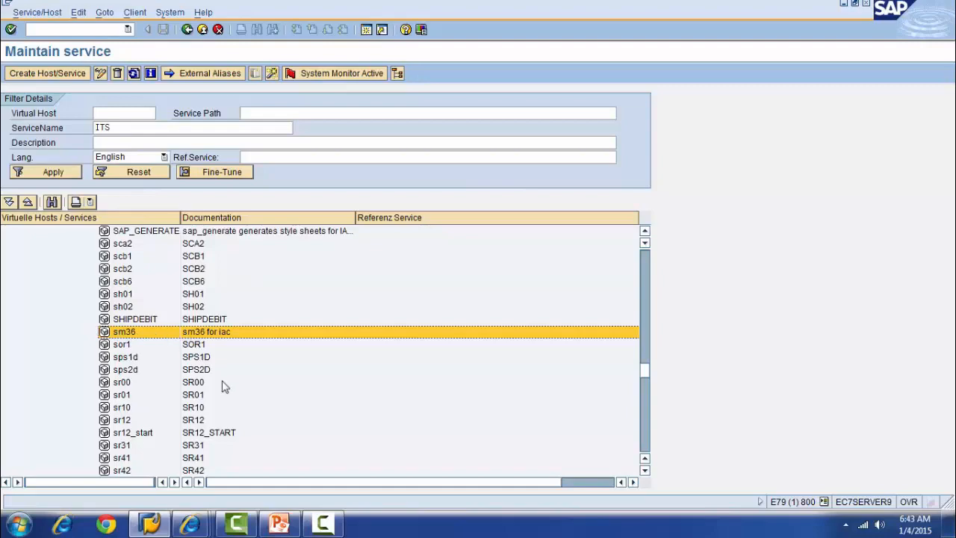
Switch to the portal's Portal Content page in Internet Explorer and start a new iView in the FSN folder.
{"action": "left_click", "coordinate": [190, 525]}
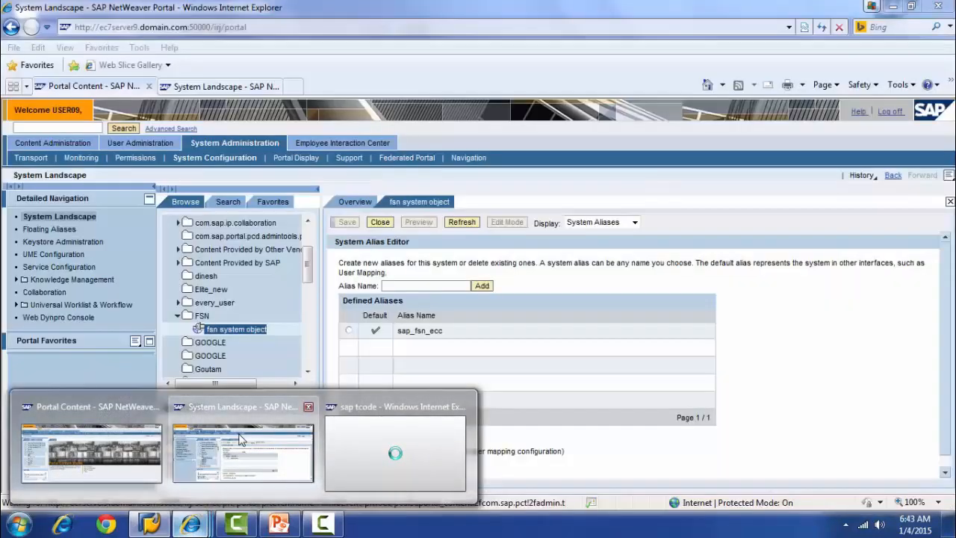
{"action": "left_click", "coordinate": [243, 448]}
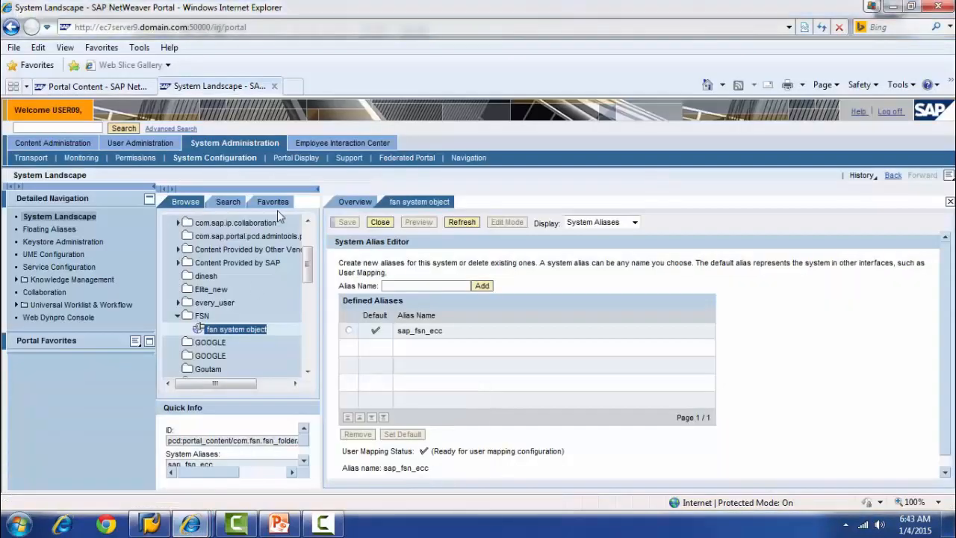
{"action": "left_click", "coordinate": [100, 87]}
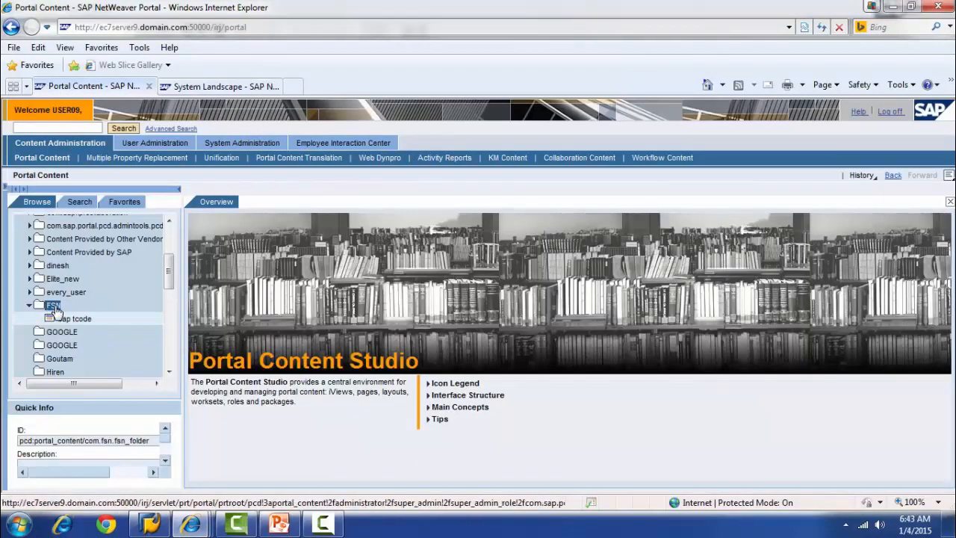
{"action": "right_click", "coordinate": [56, 308]}
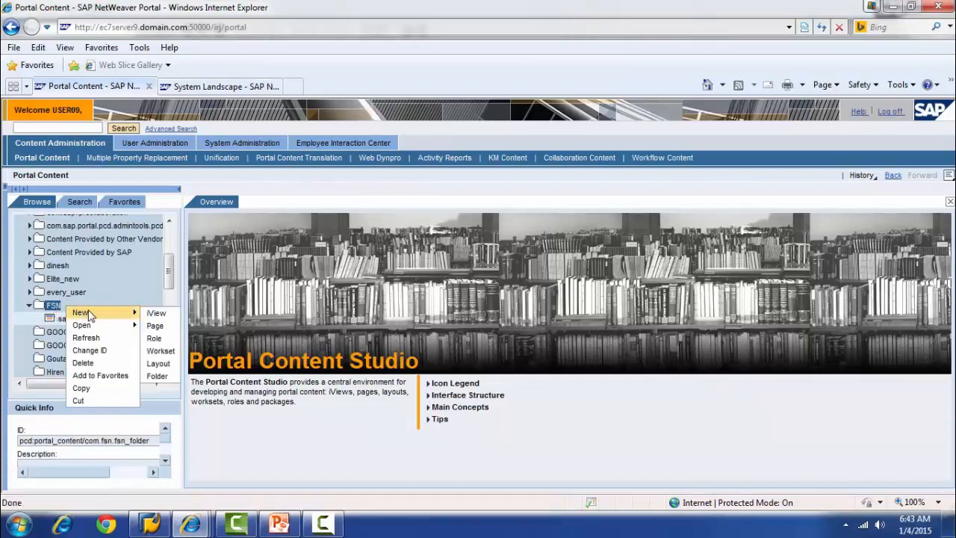
{"action": "left_click", "coordinate": [154, 315]}
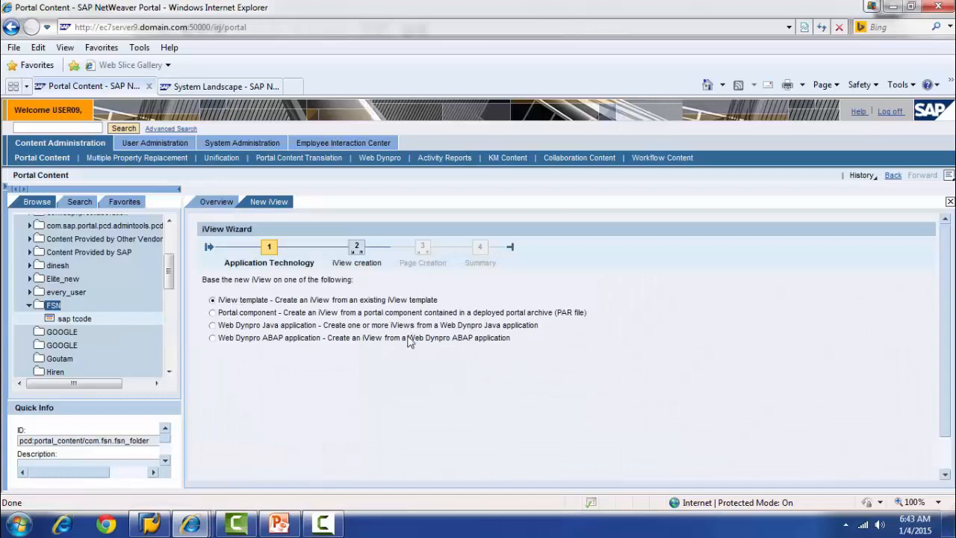
Base the new iView on an existing iView template and choose the SAP IAC iView template.
{"action": "scroll", "coordinate": [950, 334], "scroll_direction": "down", "scroll_amount": 1}
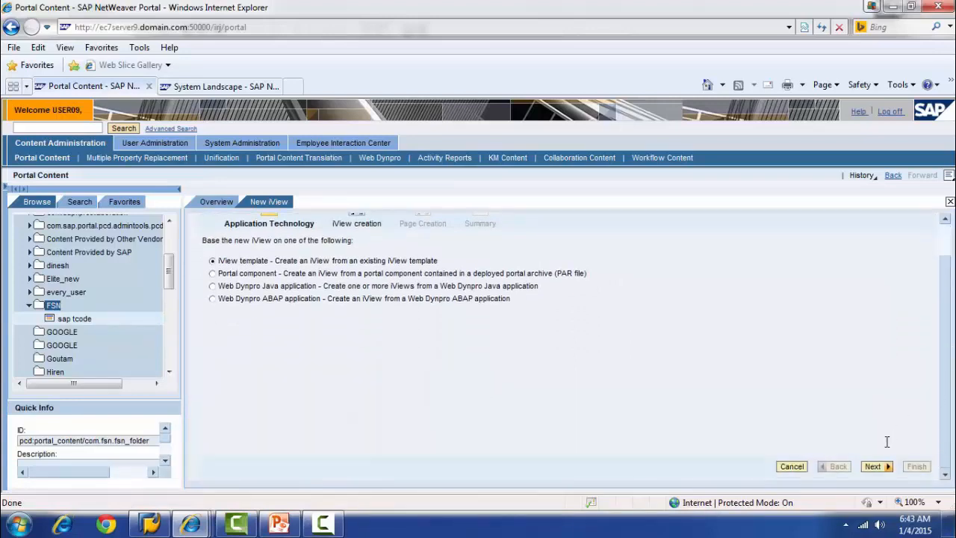
{"action": "left_click", "coordinate": [873, 466]}
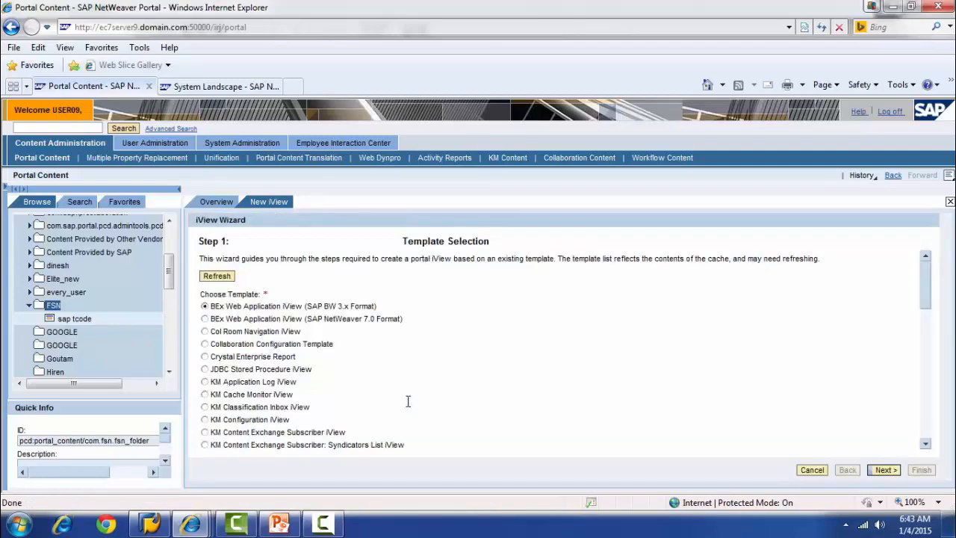
{"action": "left_click_drag", "start_coordinate": [928, 284], "coordinate": [927, 443]}
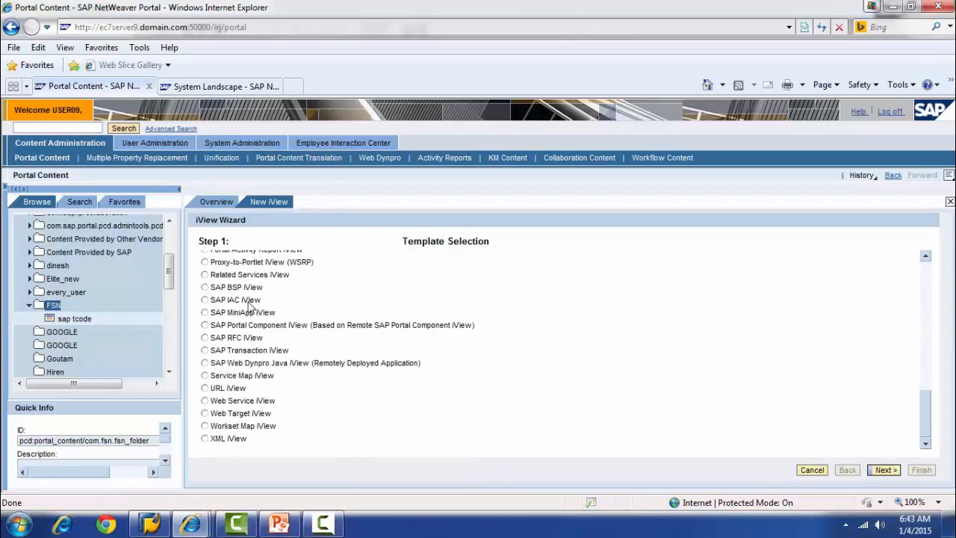
{"action": "left_click", "coordinate": [204, 299]}
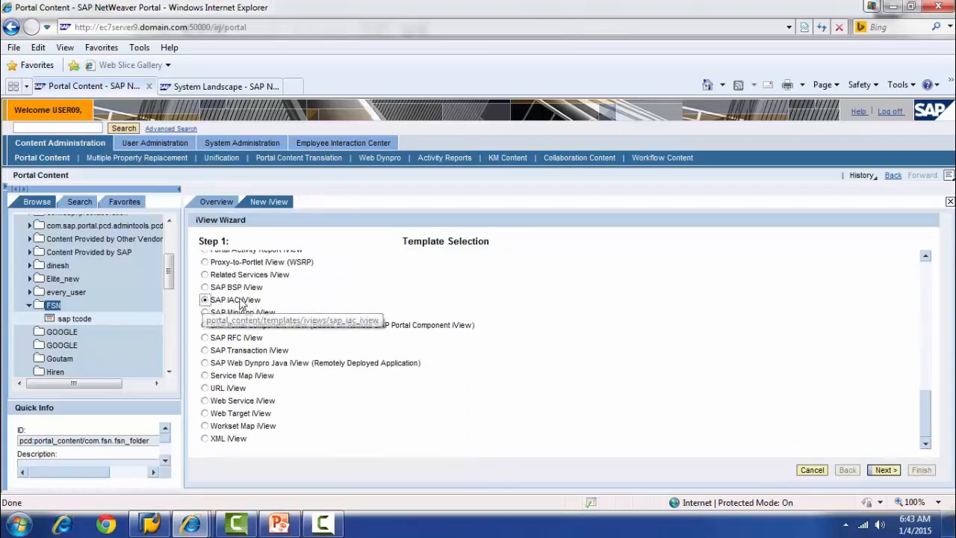
{"action": "left_click", "coordinate": [885, 470]}
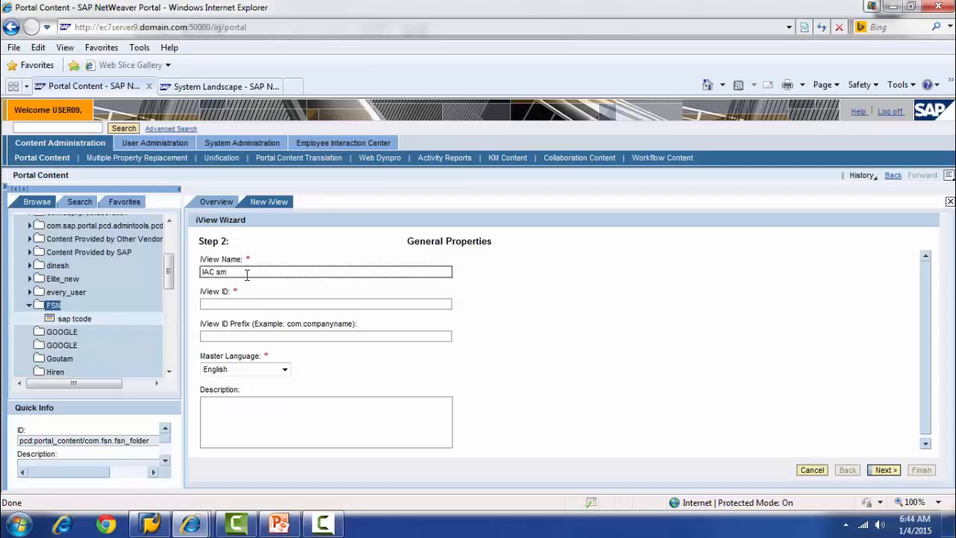
Enter the general properties: iView name IAC sm36, iView ID iac_sm36 and ID prefix com.fsn.
{"action": "left_click", "coordinate": [217, 306]}
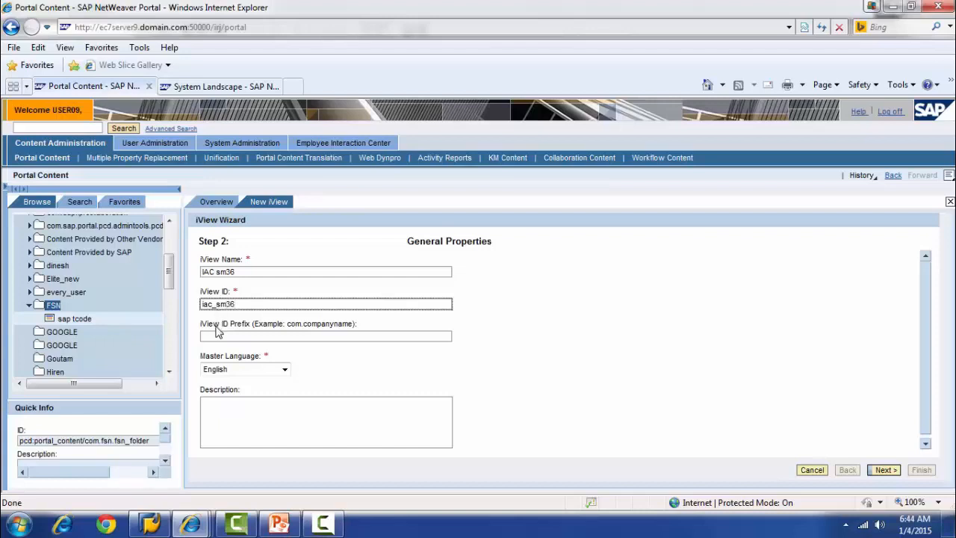
{"action": "left_click", "coordinate": [215, 335]}
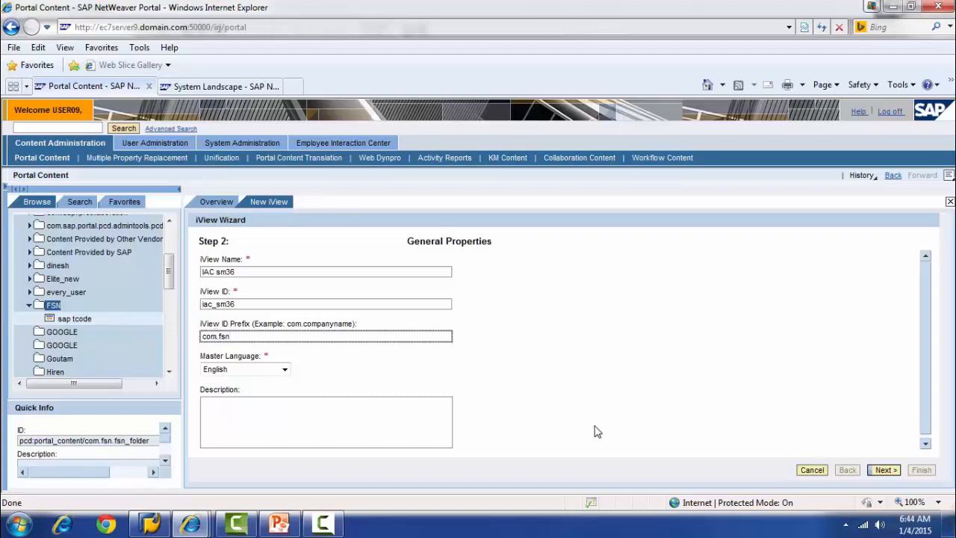
{"action": "left_click", "coordinate": [884, 470]}
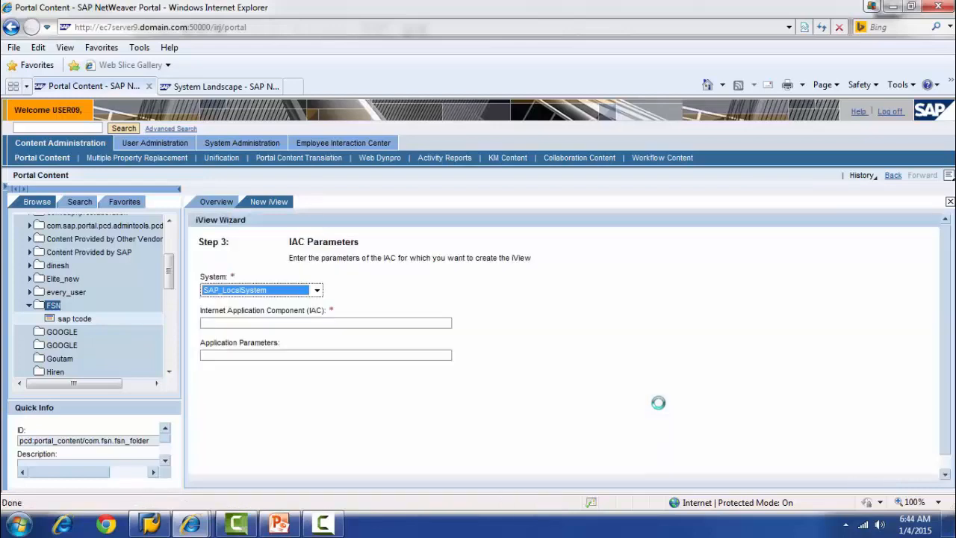
Set the IAC parameters to system sap_fsn_ecc and Internet Application Component sm36.
{"action": "left_click", "coordinate": [316, 289]}
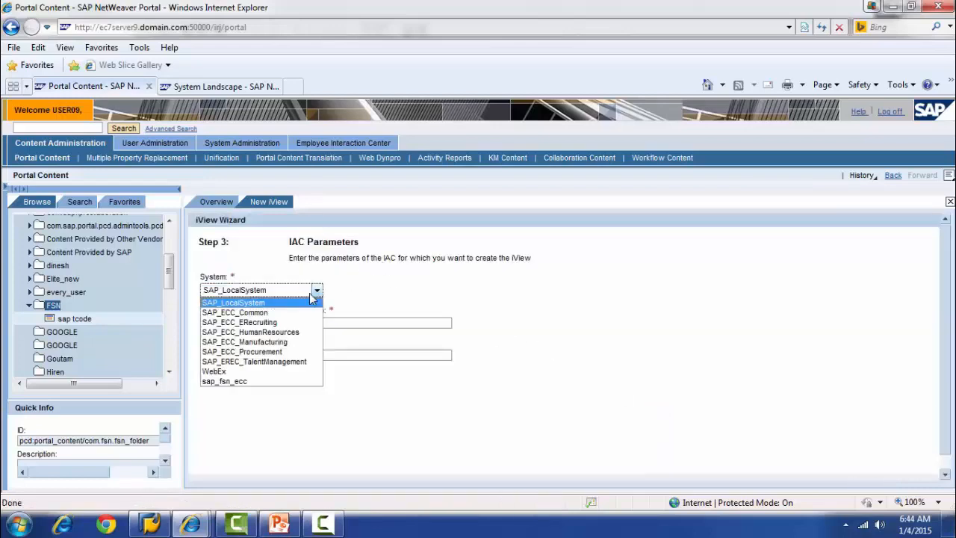
{"action": "left_click", "coordinate": [251, 381]}
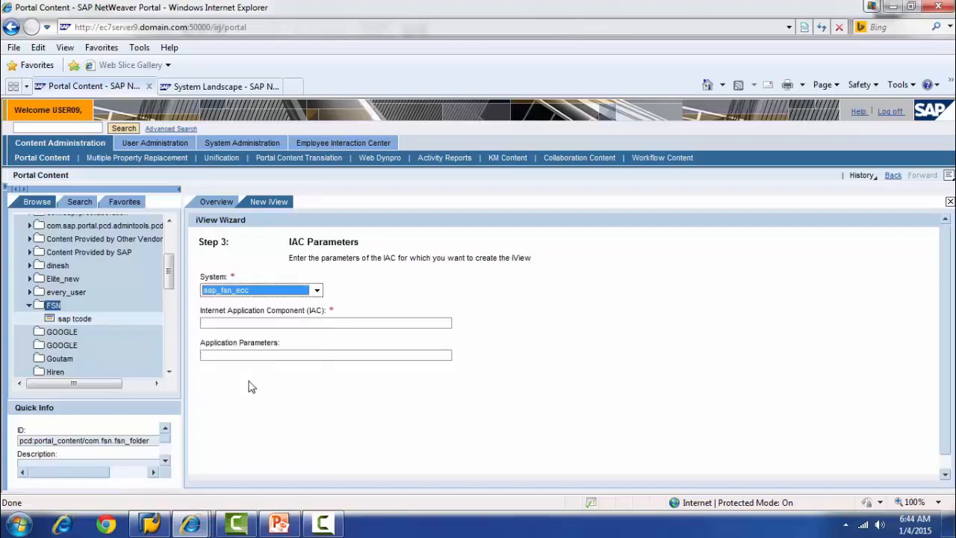
{"action": "left_click", "coordinate": [266, 324]}
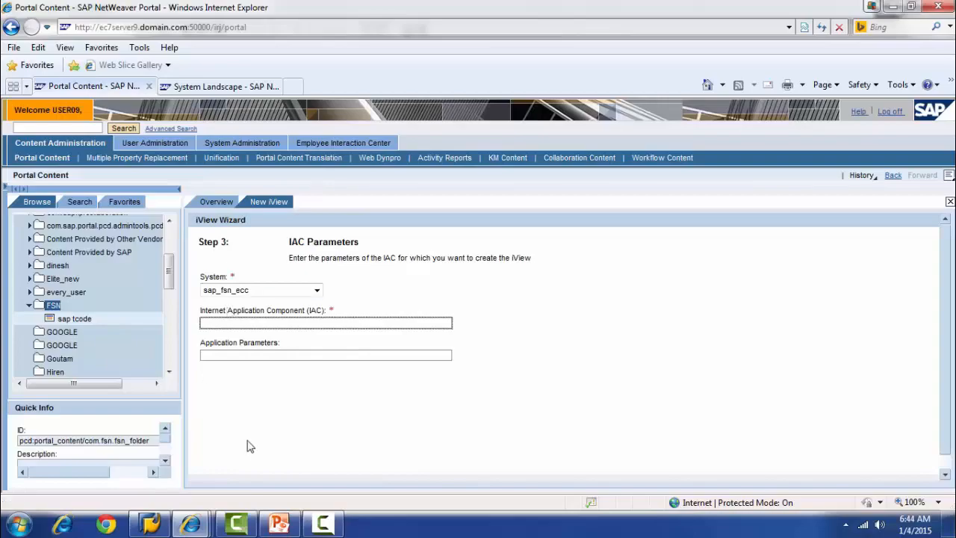
{"action": "left_click", "coordinate": [150, 523]}
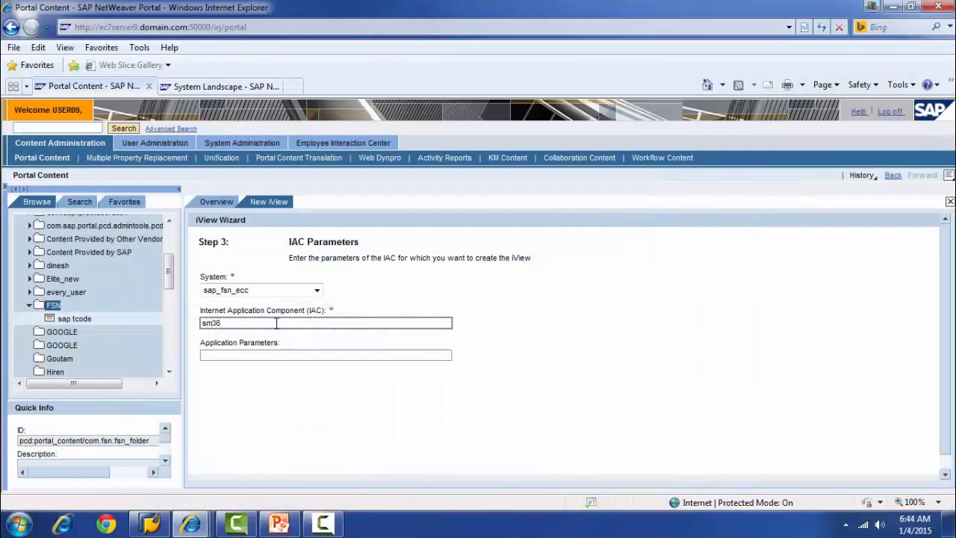
{"action": "left_click_drag", "start_coordinate": [946, 335], "coordinate": [947, 390]}
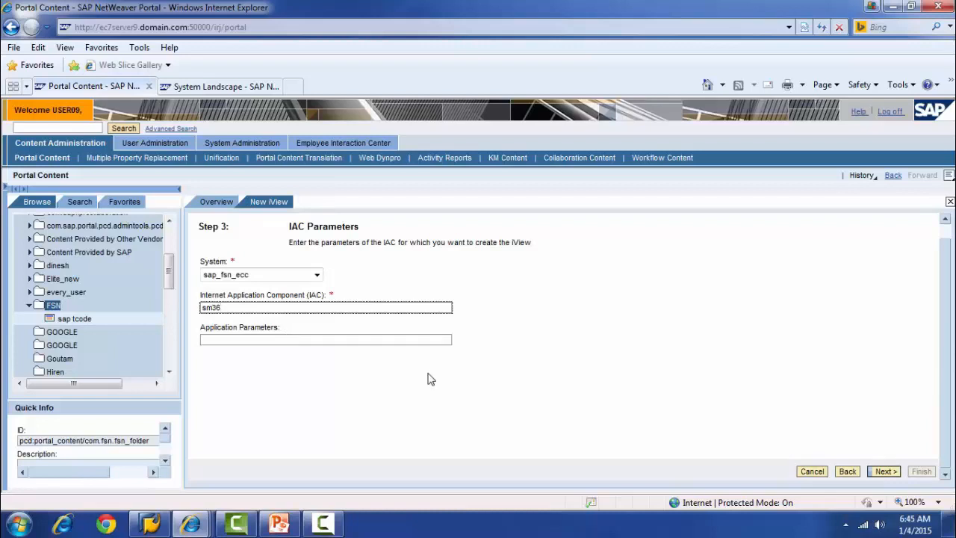
Finish the iView wizard with the new iView set to open for editing on completion.
{"action": "left_click", "coordinate": [883, 470]}
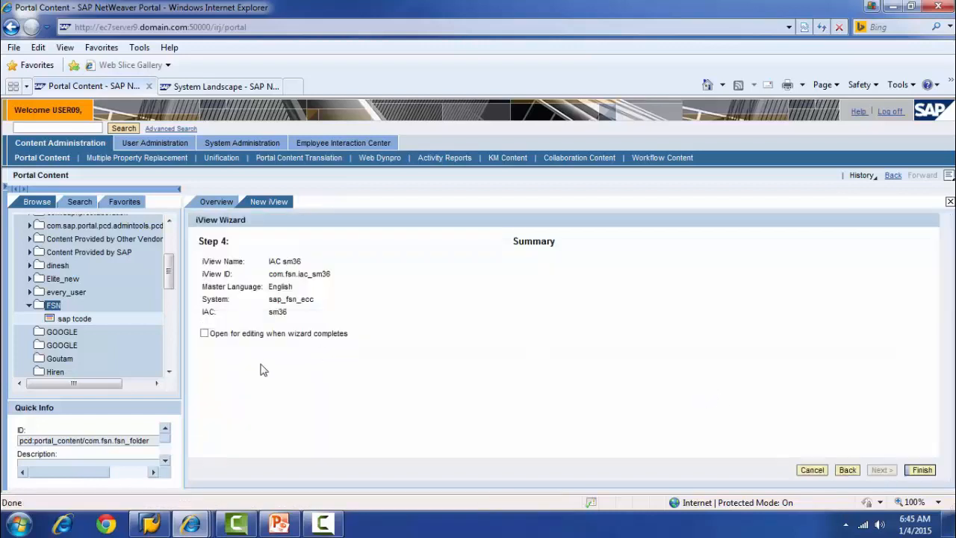
{"action": "left_click", "coordinate": [206, 333]}
{"action": "left_click", "coordinate": [921, 469]}
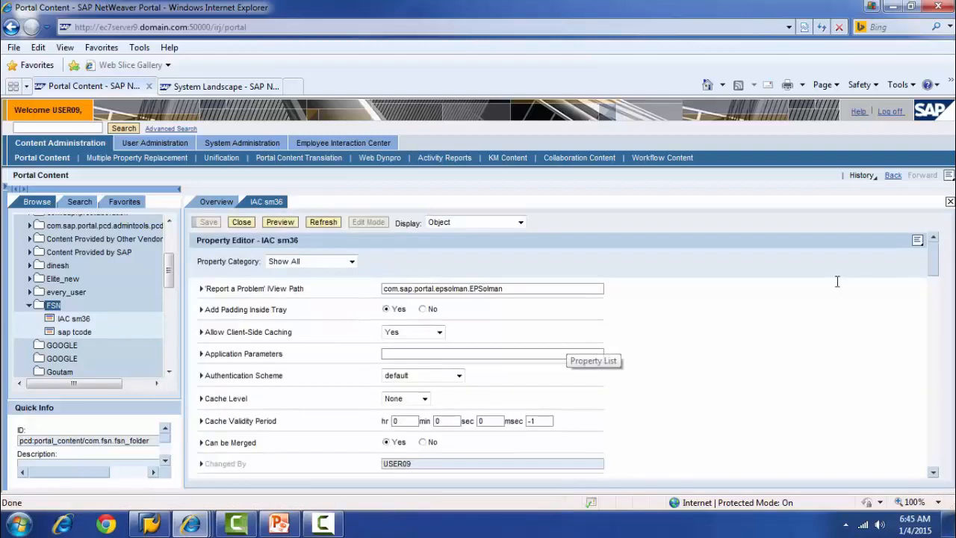
Examine the Code Link property of the IAC sm36 iView in the Property Editor.
{"action": "left_click_drag", "start_coordinate": [936, 264], "coordinate": [936, 278]}
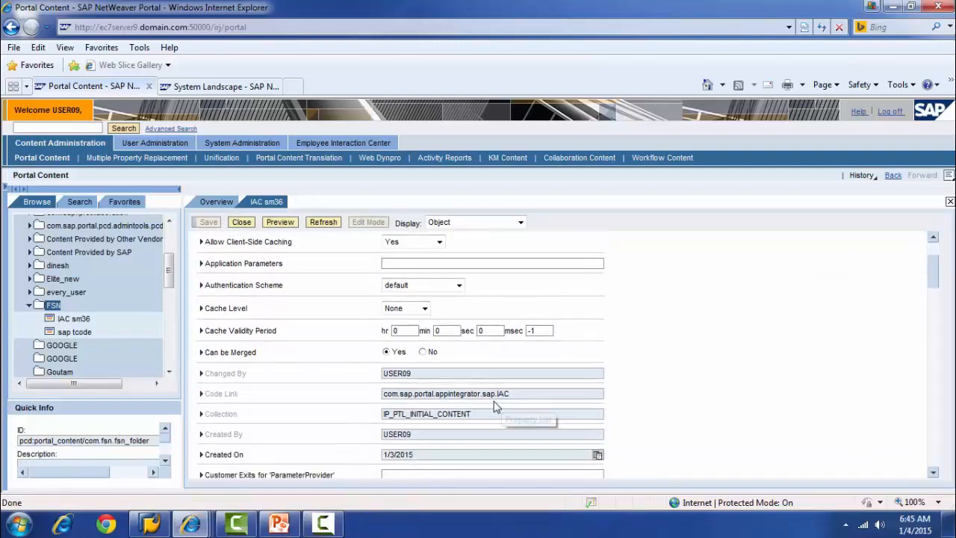
{"action": "left_click_drag", "start_coordinate": [513, 395], "coordinate": [495, 395]}
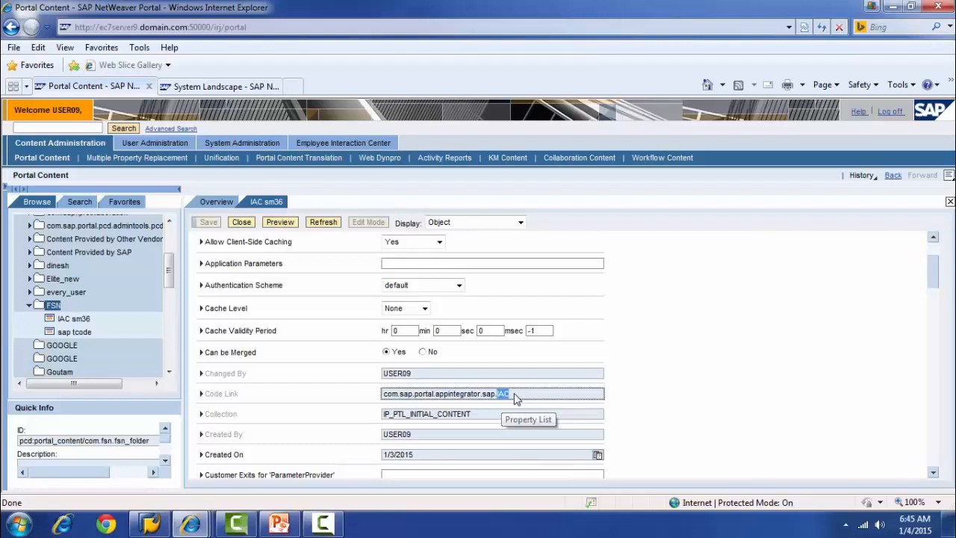
{"action": "left_click_drag", "start_coordinate": [514, 398], "coordinate": [500, 400]}
{"action": "left_click", "coordinate": [510, 398]}
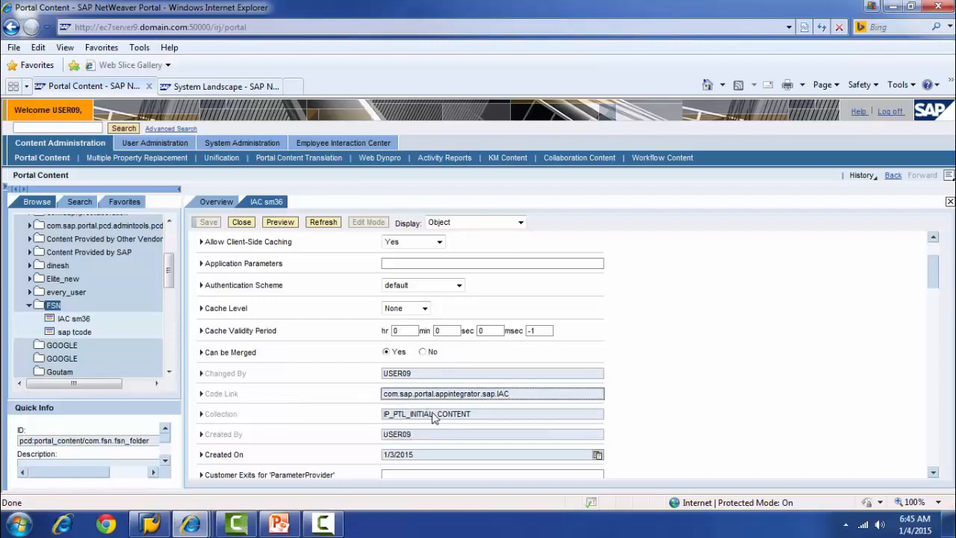
{"action": "left_click_drag", "start_coordinate": [518, 396], "coordinate": [499, 397]}
Preview the IAC sm36 iView in a maximized window, and close the preview and the iView's editor.
{"action": "left_click", "coordinate": [280, 223]}
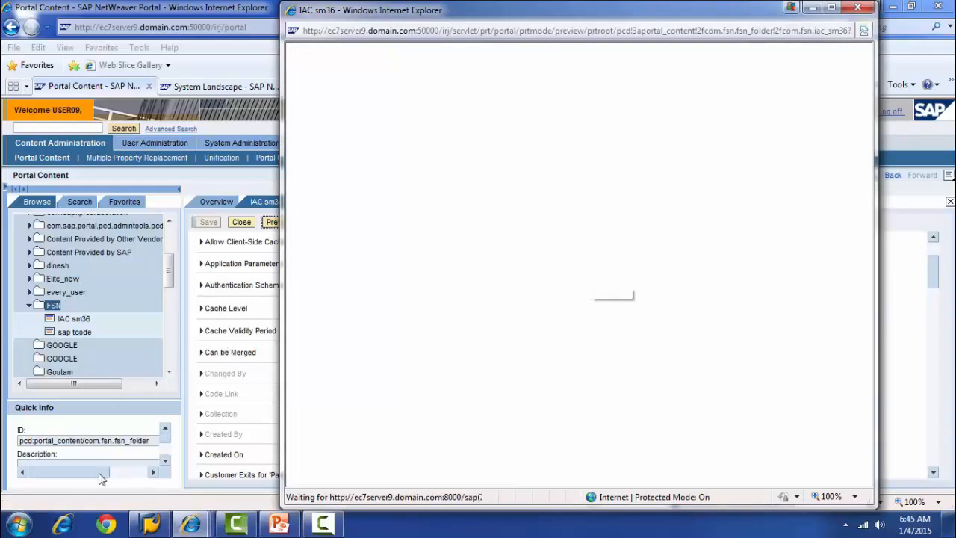
{"action": "left_click", "coordinate": [149, 523]}
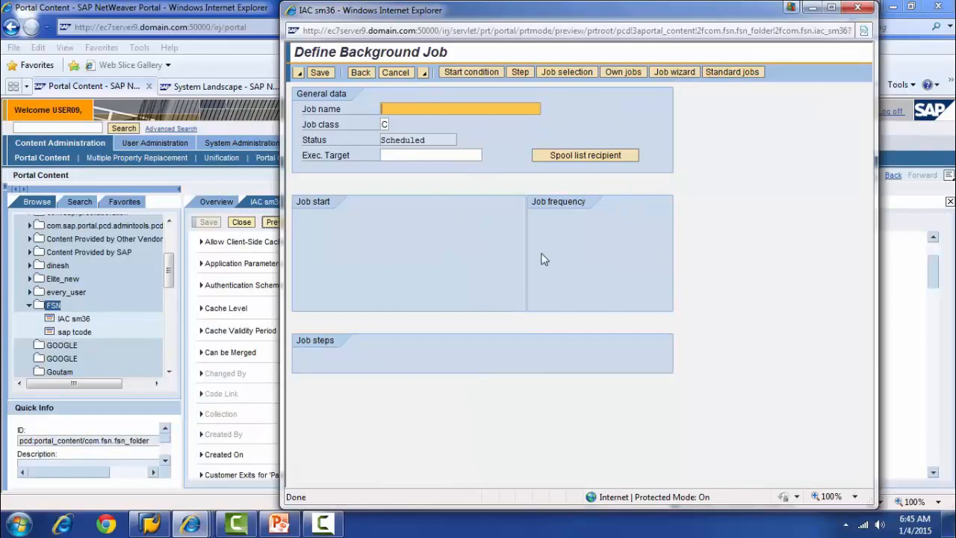
{"action": "left_click", "coordinate": [833, 9]}
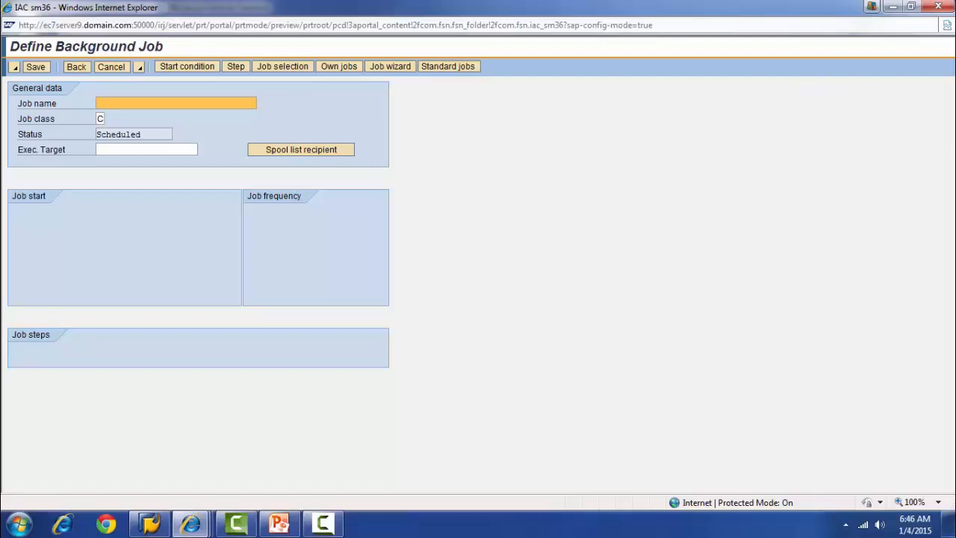
{"action": "left_click", "coordinate": [939, 7]}
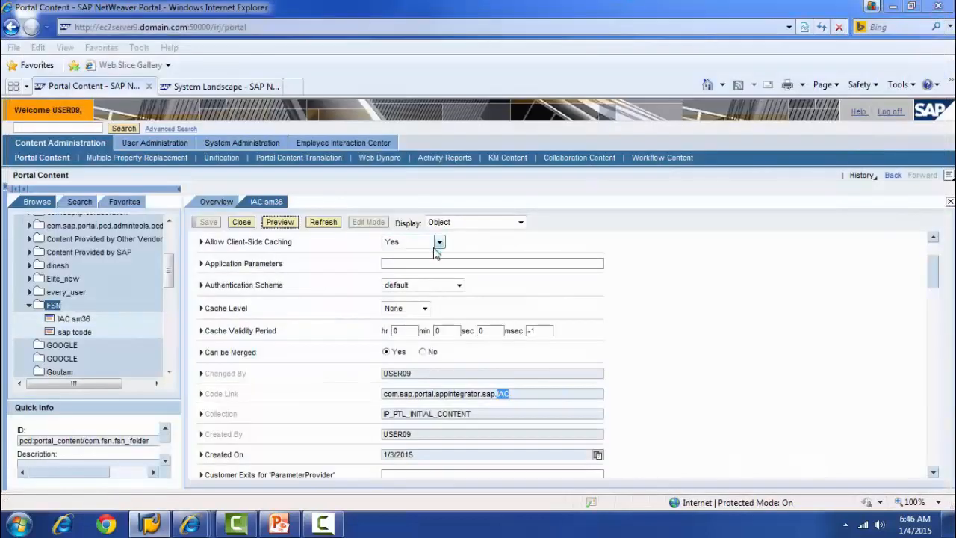
{"action": "left_click", "coordinate": [241, 222]}
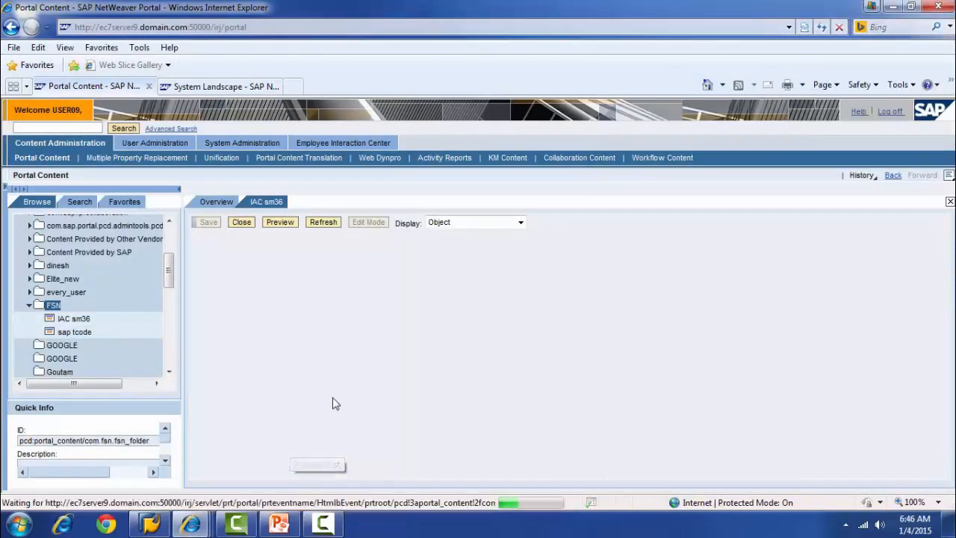
Start creating a new iView in the FSN folder.
{"action": "right_click", "coordinate": [56, 308]}
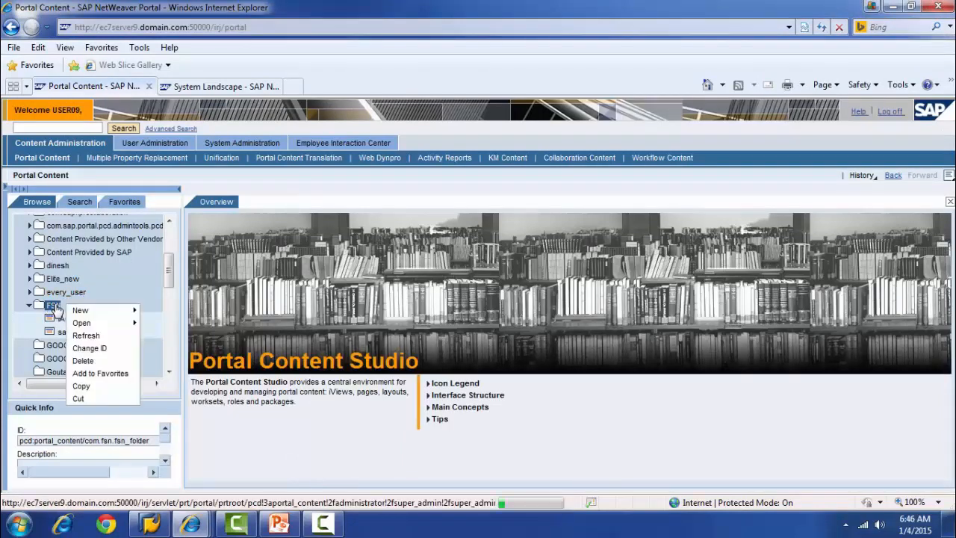
{"action": "mouse_move", "coordinate": [118, 312]}
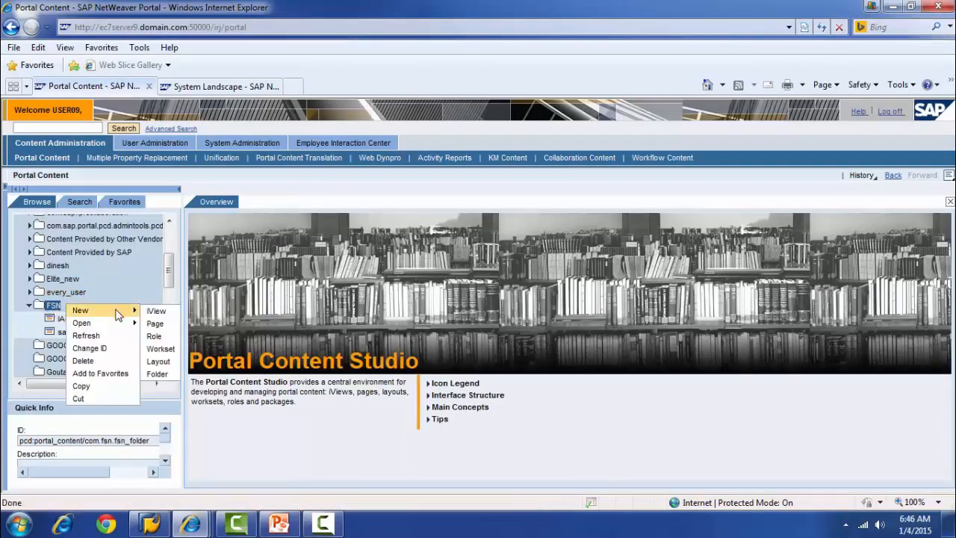
{"action": "left_click", "coordinate": [158, 312]}
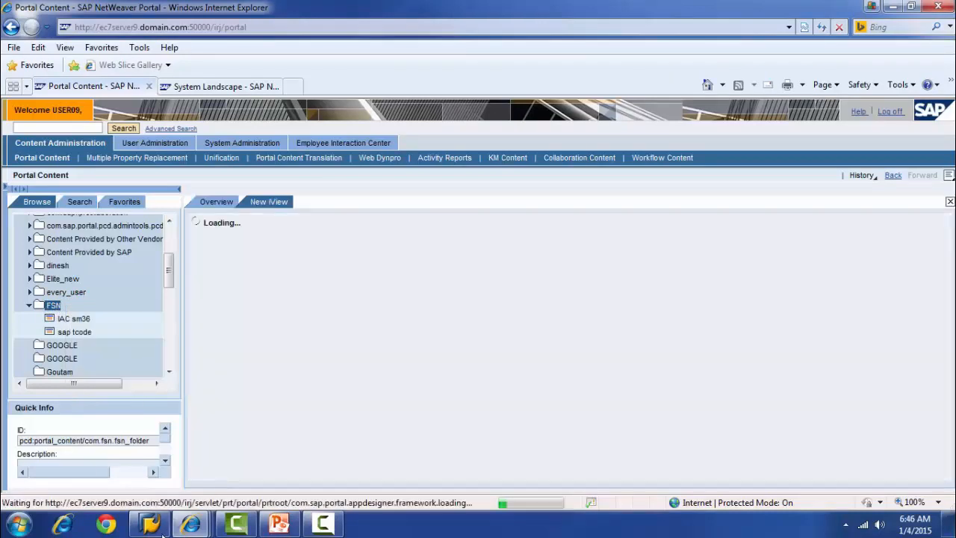
Switch to the SAP backend session, return to the Maintain Services selection and filter the service hierarchy by service name webdynpro.
{"action": "mouse_move", "coordinate": [192, 528]}
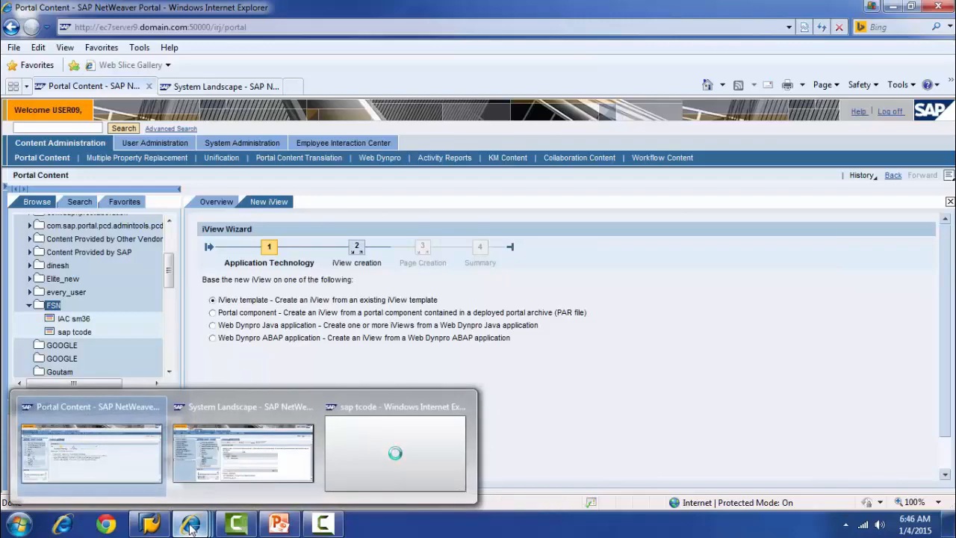
{"action": "left_click", "coordinate": [152, 526]}
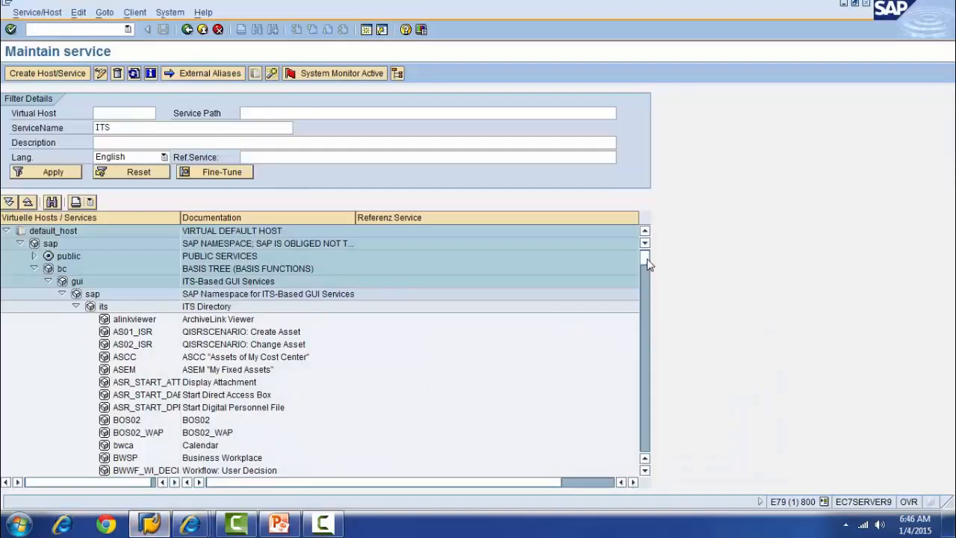
{"action": "left_click", "coordinate": [186, 29]}
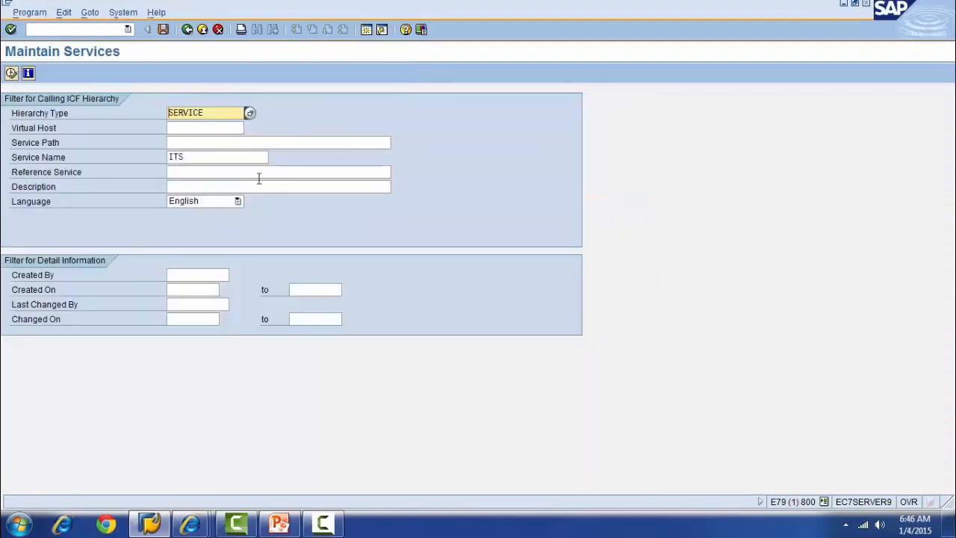
{"action": "left_click", "coordinate": [204, 153]}
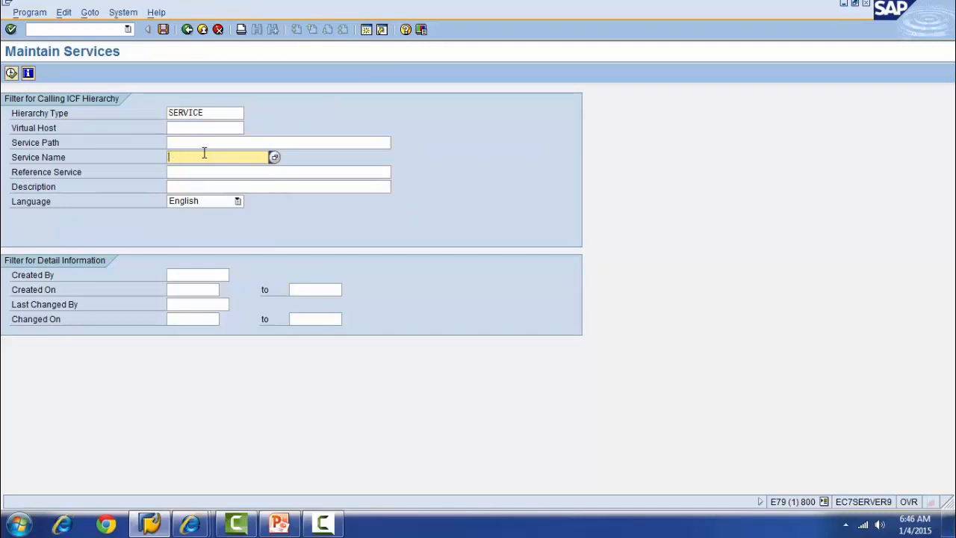
{"action": "type", "text": "webdynpro"}
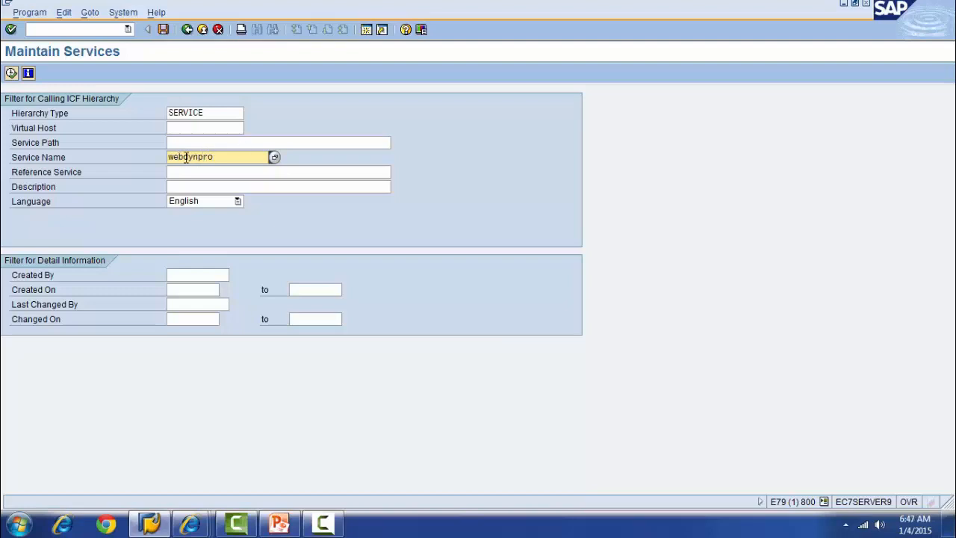
{"action": "left_click", "coordinate": [12, 73]}
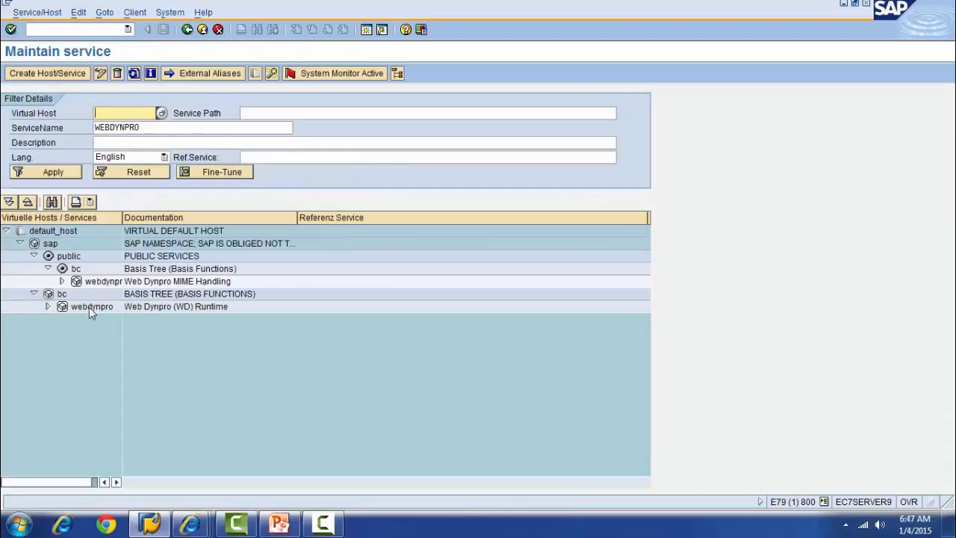
Expand the Web Dynpro Runtime service and its sap namespace, and collapse the public services branch.
{"action": "left_click", "coordinate": [47, 307]}
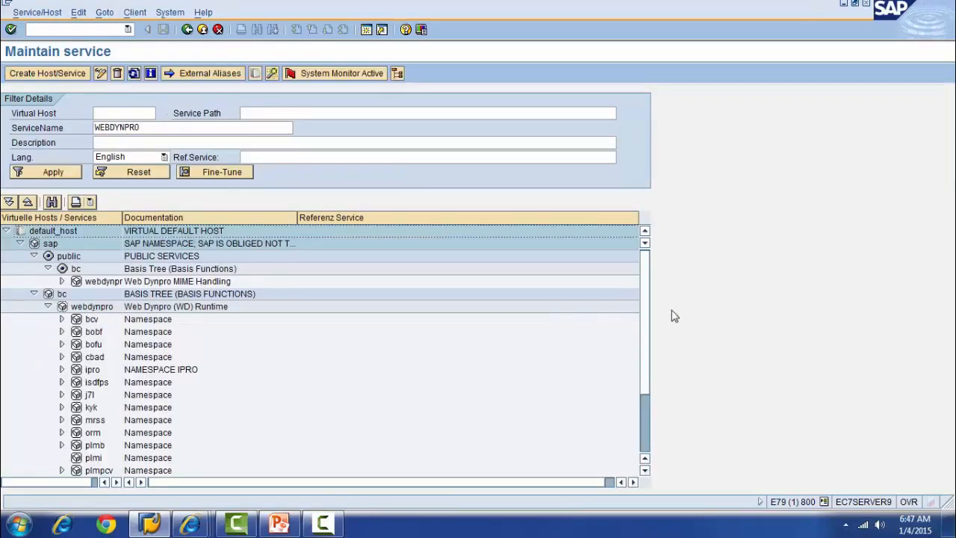
{"action": "scroll", "coordinate": [645, 310], "scroll_direction": "down", "scroll_amount": 3}
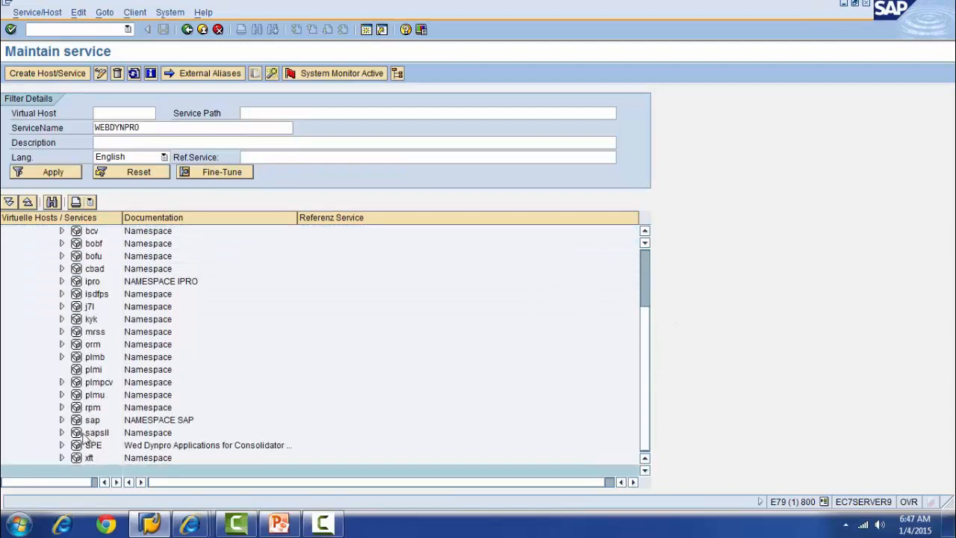
{"action": "left_click", "coordinate": [62, 420]}
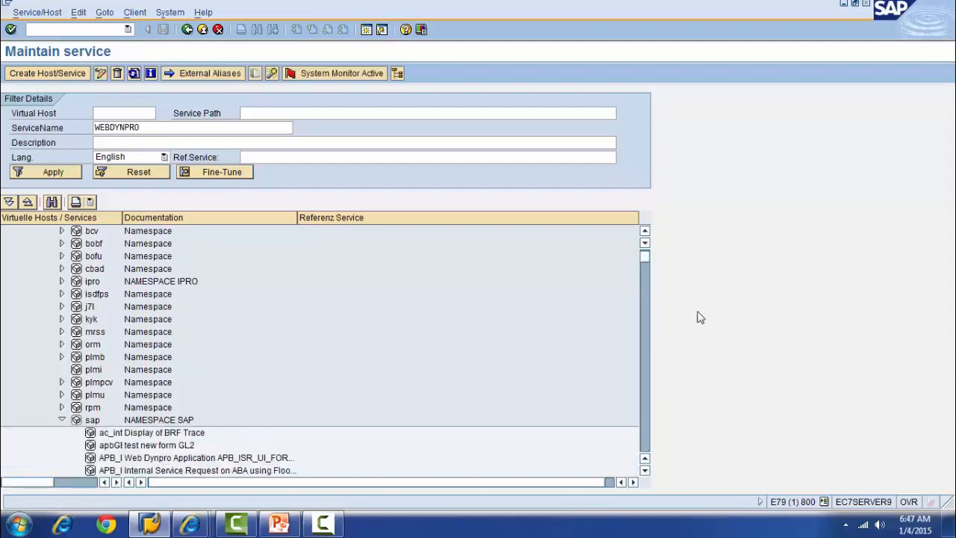
{"action": "left_click", "coordinate": [646, 269]}
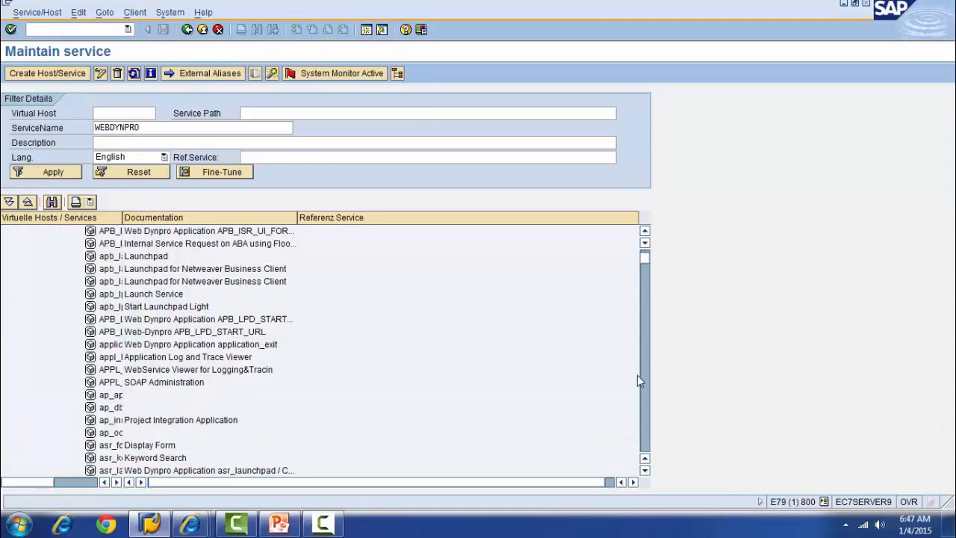
{"action": "left_click", "coordinate": [645, 263]}
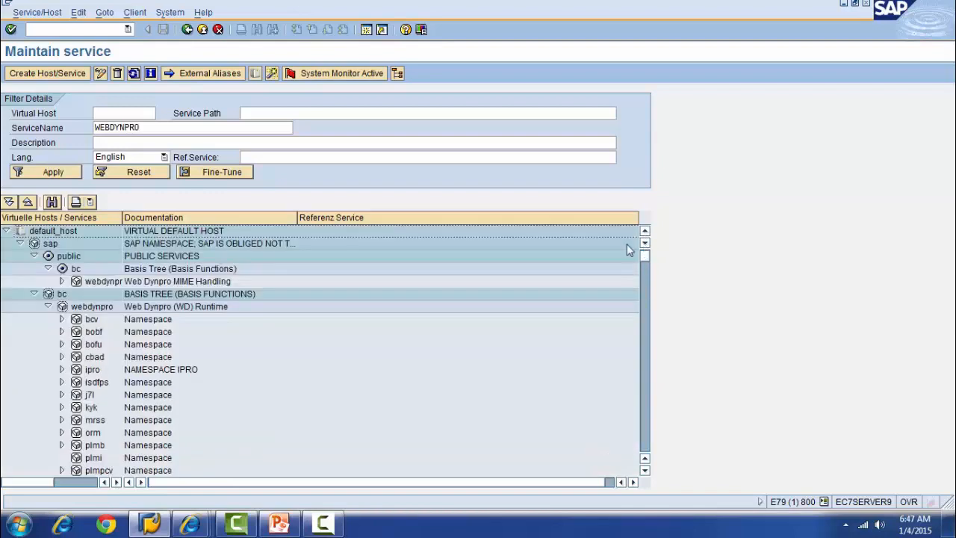
{"action": "left_click", "coordinate": [48, 268]}
{"action": "left_click", "coordinate": [34, 255]}
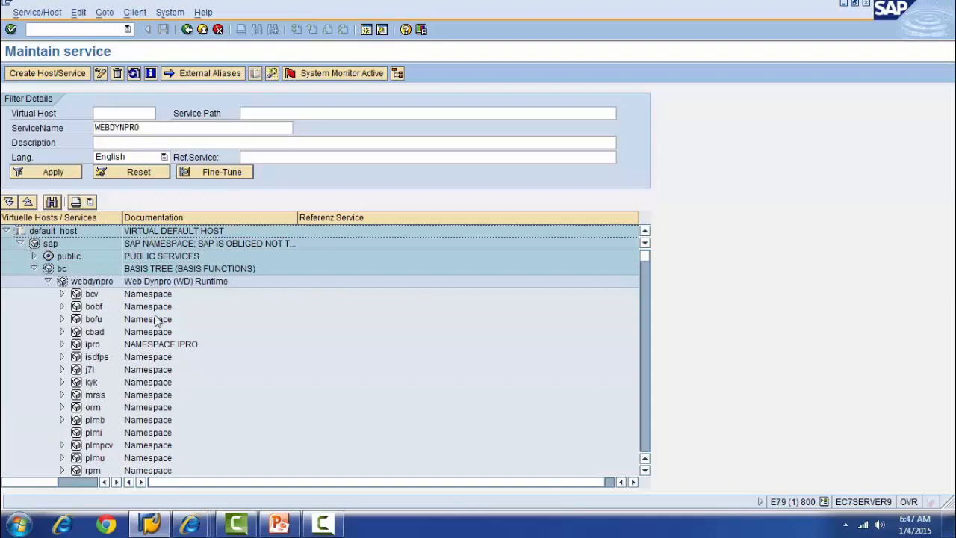
Examine the Web Dynpro applications in the sap namespace down to the zz_railway_test entry, widening the services column for full names.
{"action": "left_click_drag", "start_coordinate": [645, 256], "coordinate": [646, 263]}
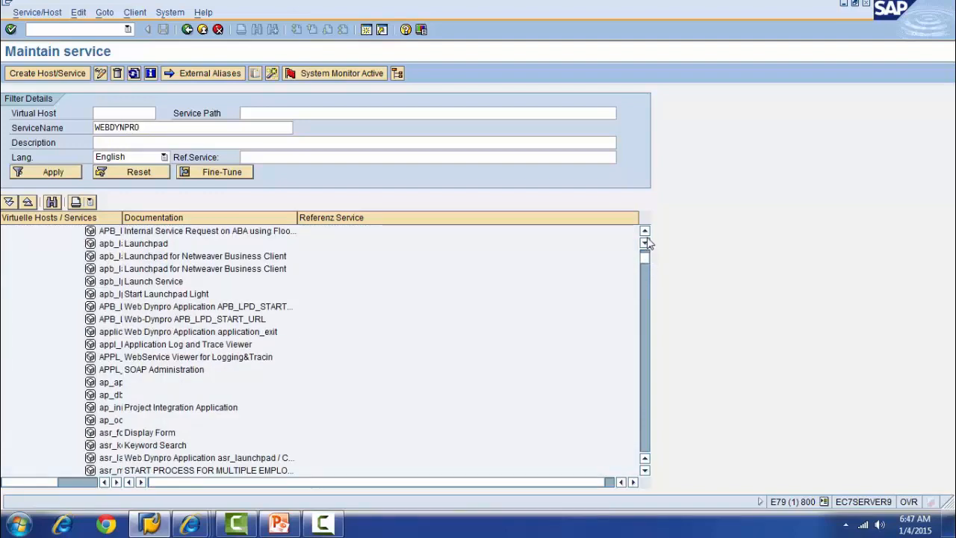
{"action": "left_click", "coordinate": [645, 233]}
{"action": "left_click", "coordinate": [645, 233]}
{"action": "left_click", "coordinate": [645, 233]}
{"action": "scroll", "coordinate": [646, 237], "scroll_direction": "up", "scroll_amount": 4}
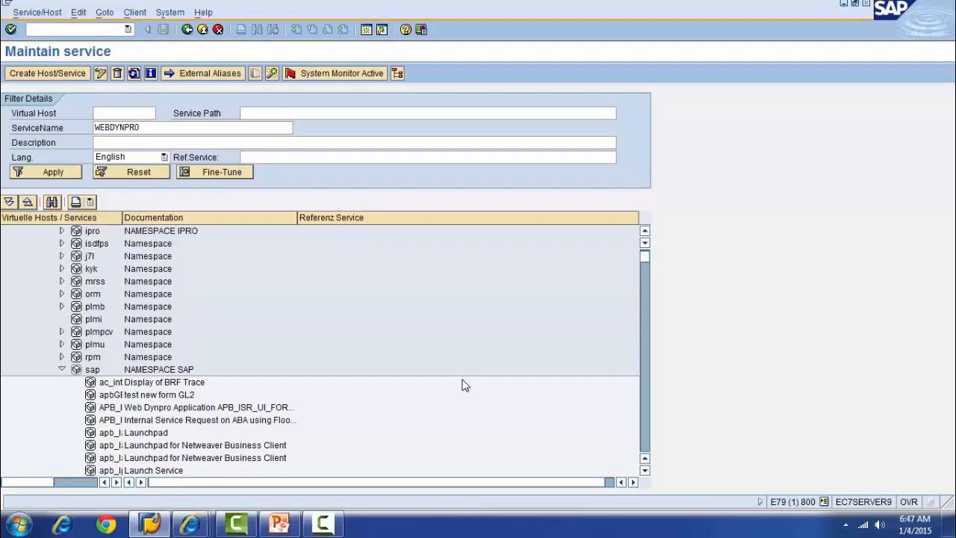
{"action": "left_click", "coordinate": [646, 231]}
{"action": "scroll", "coordinate": [648, 236], "scroll_direction": "up", "scroll_amount": 2}
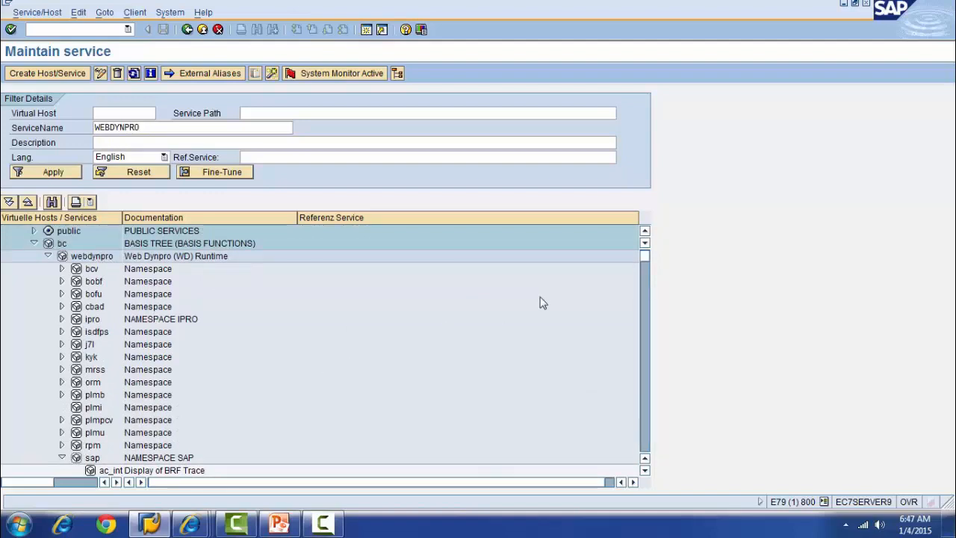
{"action": "left_click_drag", "start_coordinate": [644, 258], "coordinate": [647, 237]}
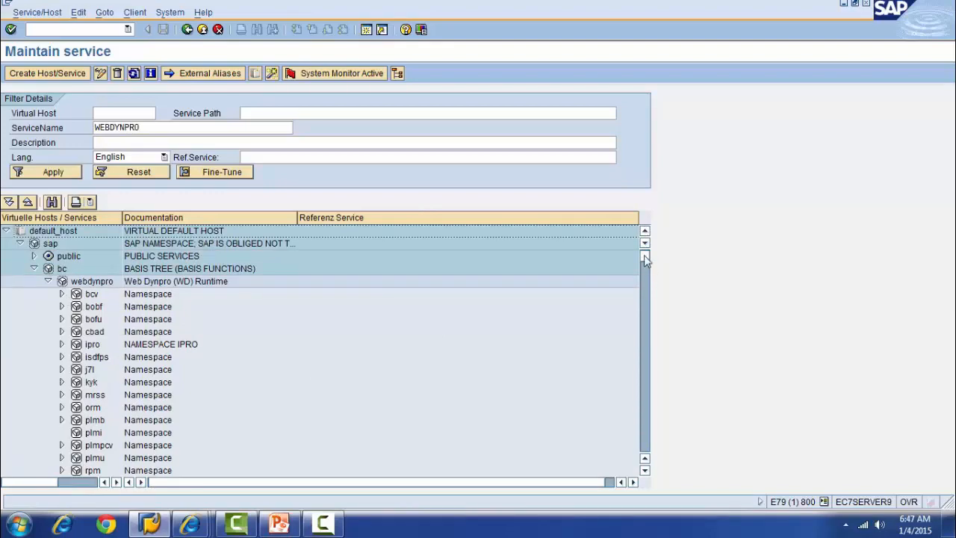
{"action": "mouse_move", "coordinate": [645, 258]}
{"action": "left_mouse_down"}
{"action": "mouse_move", "coordinate": [648, 269]}
{"action": "mouse_move", "coordinate": [645, 260]}
{"action": "left_mouse_up"}
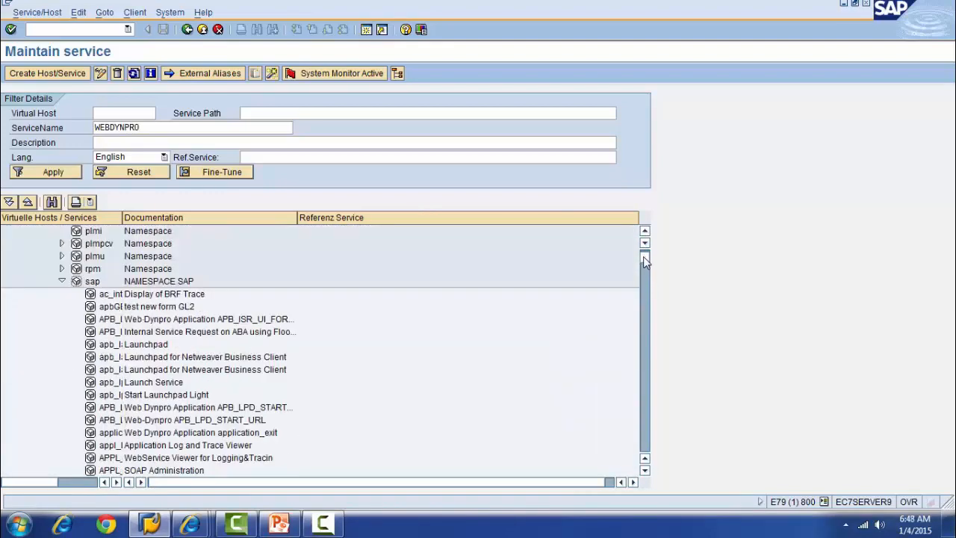
{"action": "left_click_drag", "start_coordinate": [122, 213], "coordinate": [215, 213]}
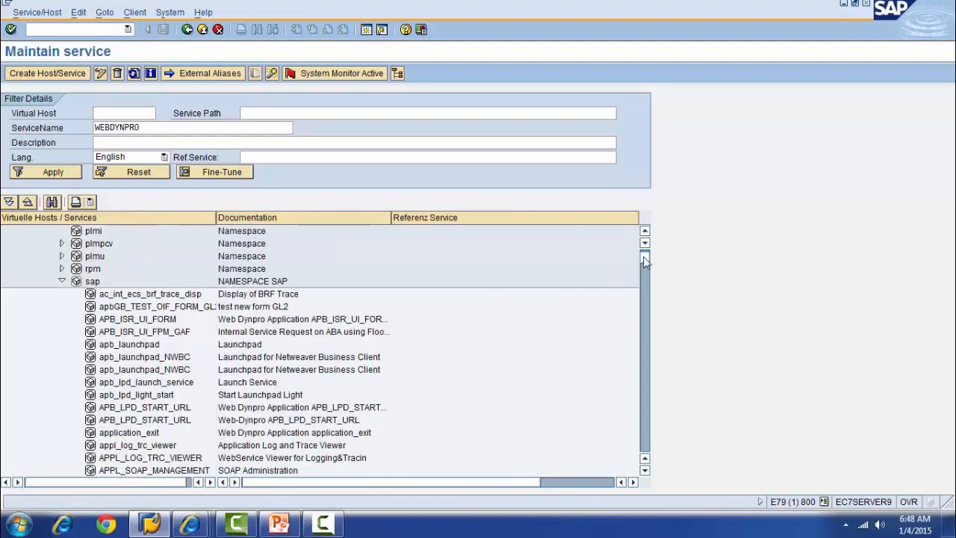
{"action": "left_click_drag", "start_coordinate": [646, 260], "coordinate": [646, 444]}
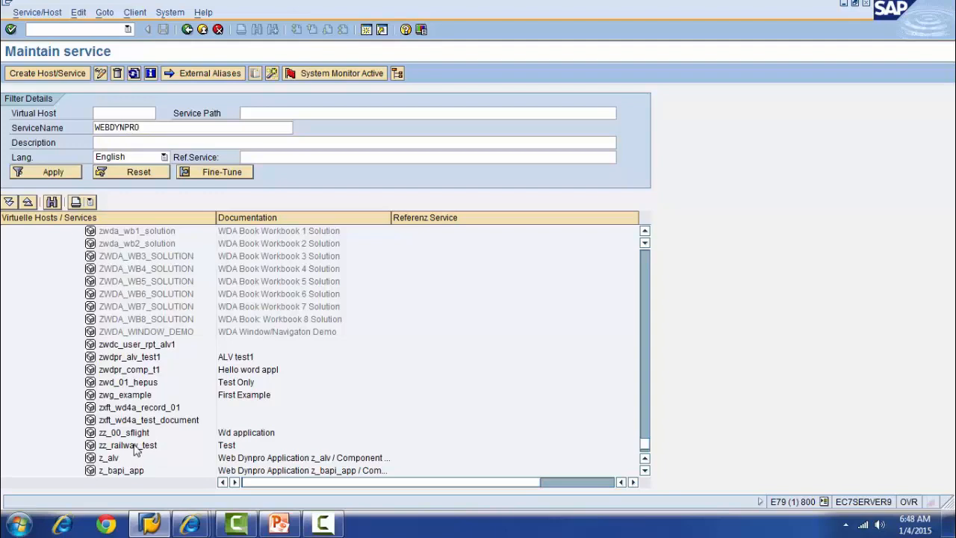
Test the zz_railway_test service in the browser and close its test window.
{"action": "right_click", "coordinate": [136, 448]}
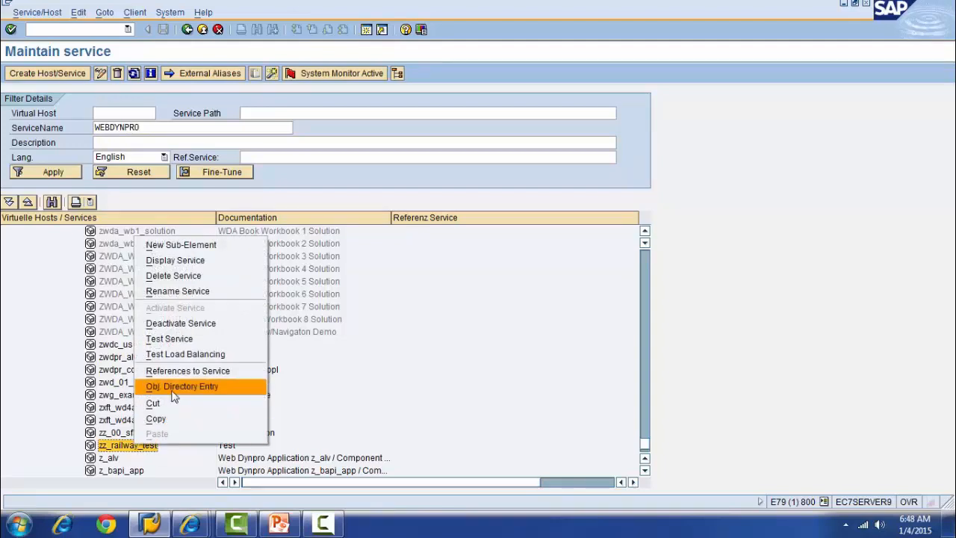
{"action": "left_click", "coordinate": [185, 340]}
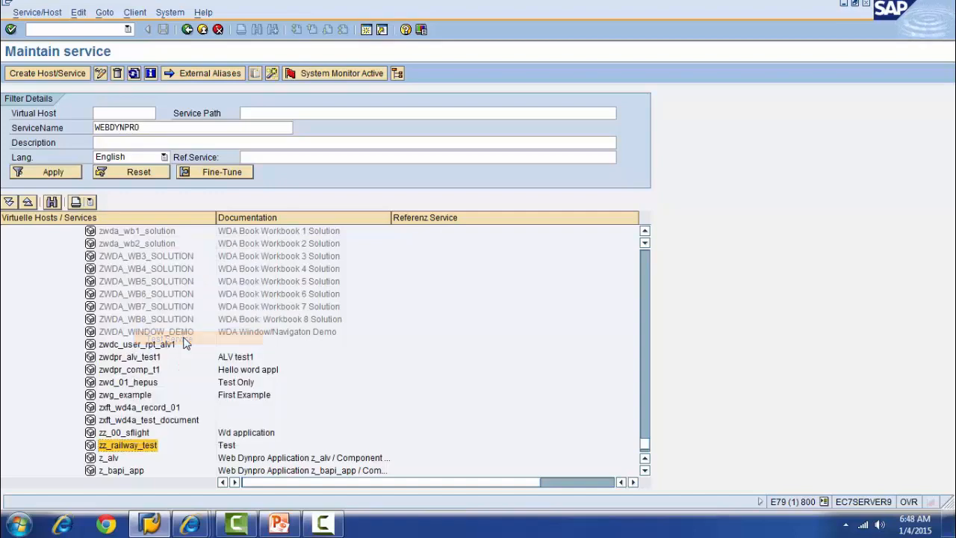
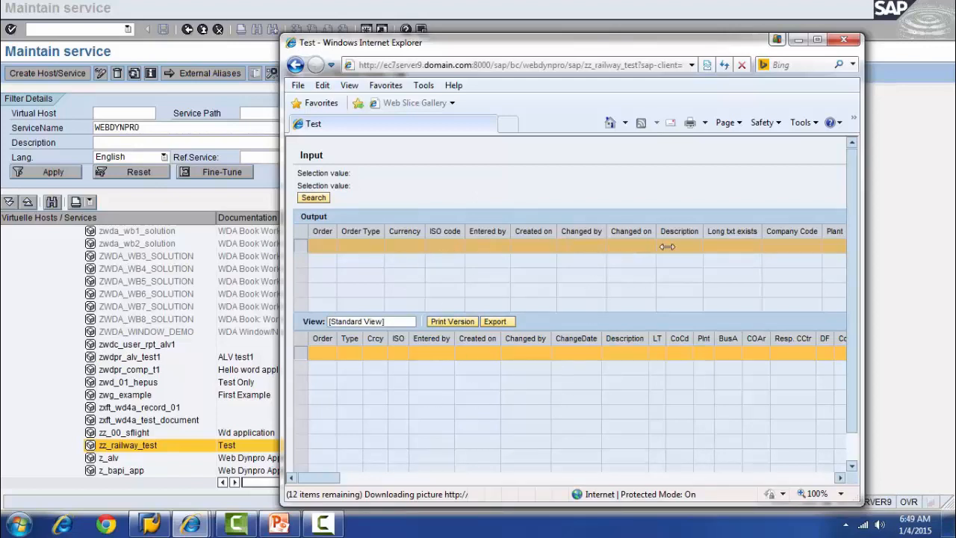
{"action": "left_click", "coordinate": [847, 41]}
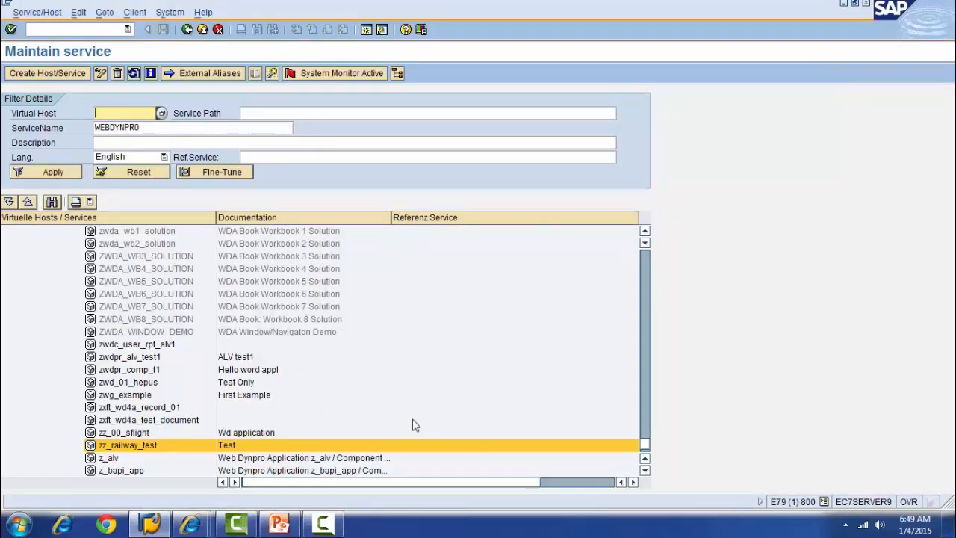
Switch back to the Portal Content page and base the new iView on a Web Dynpro ABAP application.
{"action": "left_click", "coordinate": [196, 524]}
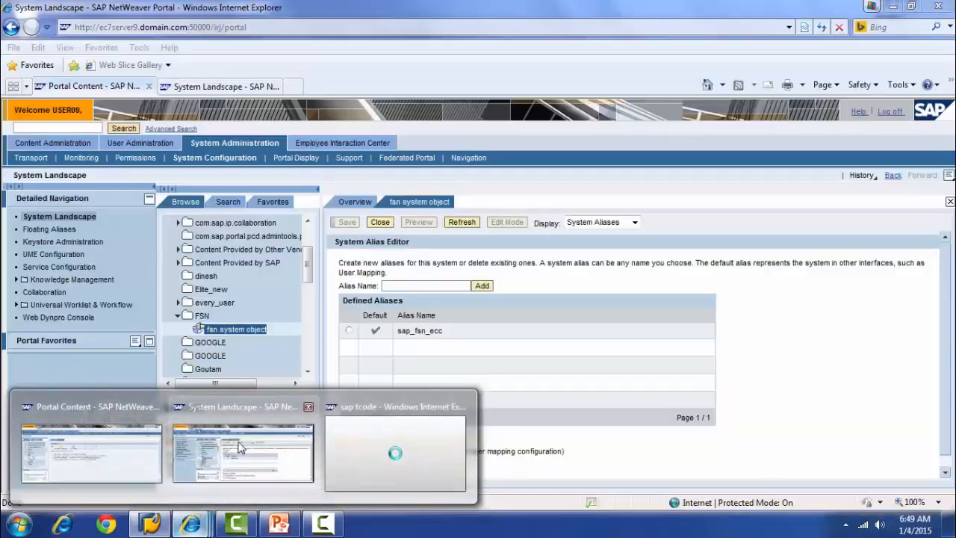
{"action": "left_click", "coordinate": [230, 473]}
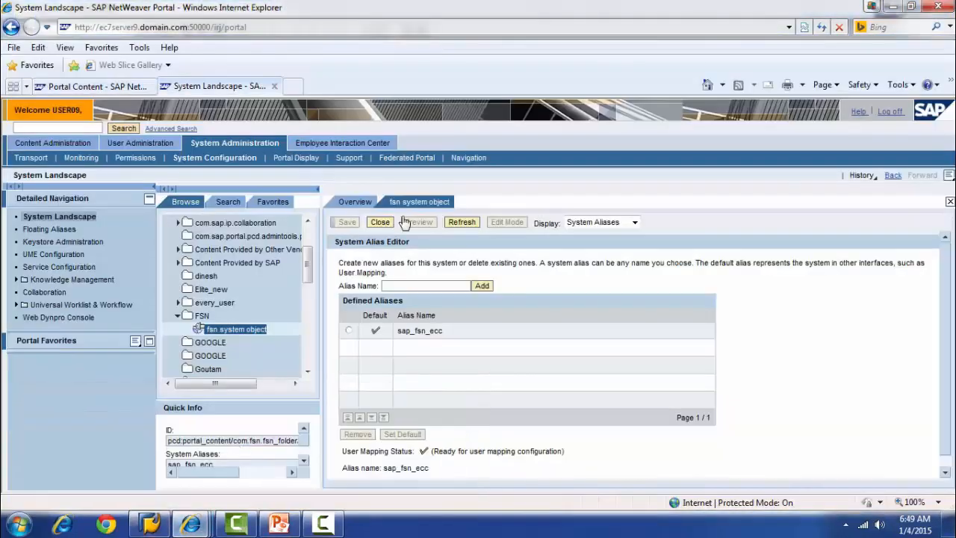
{"action": "left_click", "coordinate": [76, 86]}
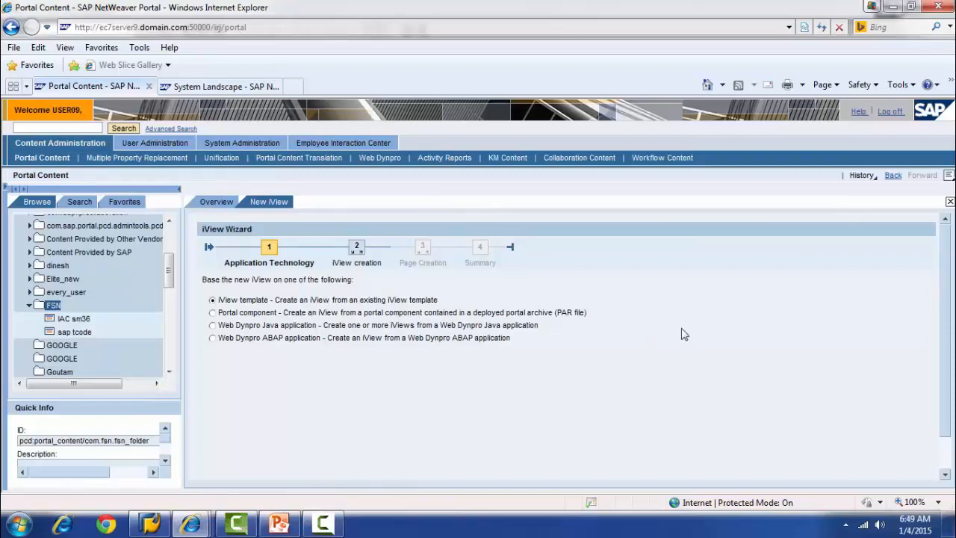
{"action": "scroll", "coordinate": [950, 281], "scroll_direction": "down", "scroll_amount": 2}
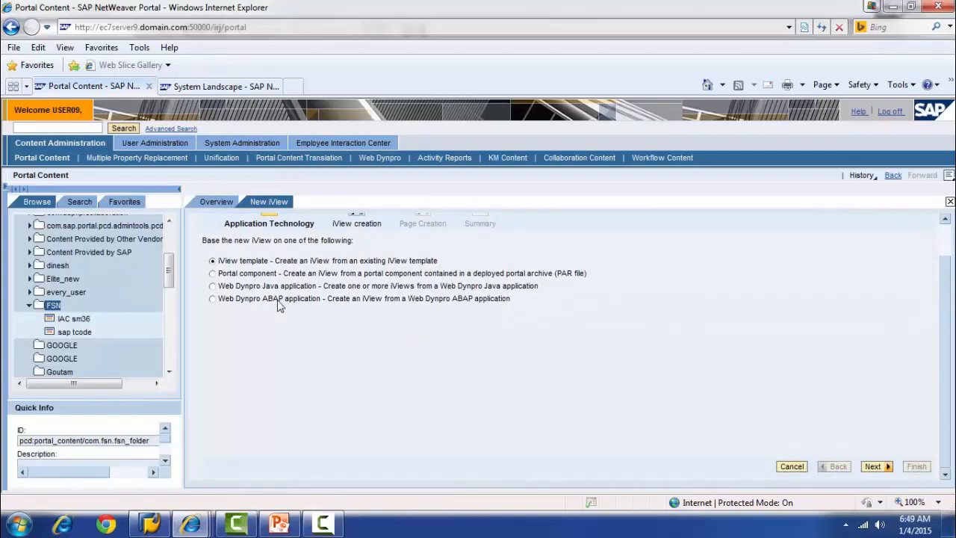
{"action": "left_click", "coordinate": [219, 303]}
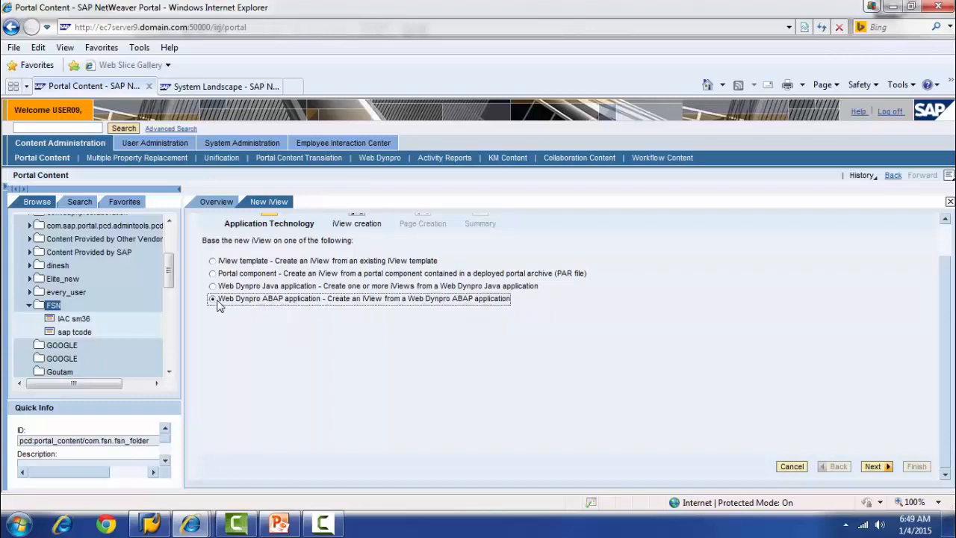
{"action": "left_click", "coordinate": [874, 467]}
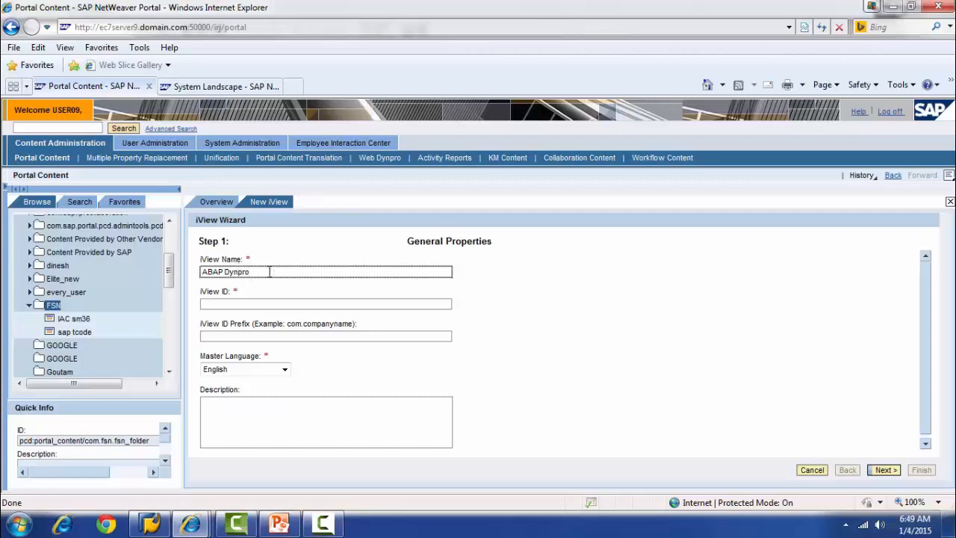
Set the iView's name to ABAP Dynpro, ID to abap_dynpro and ID prefix to com.fsn, and continue to the Web Dynpro parameters.
{"action": "left_click", "coordinate": [237, 304]}
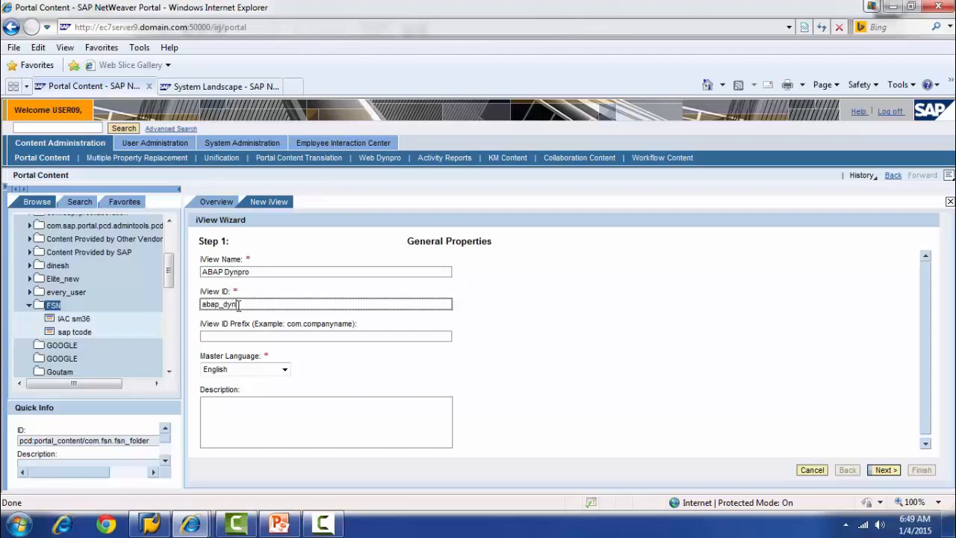
{"action": "left_click", "coordinate": [221, 335]}
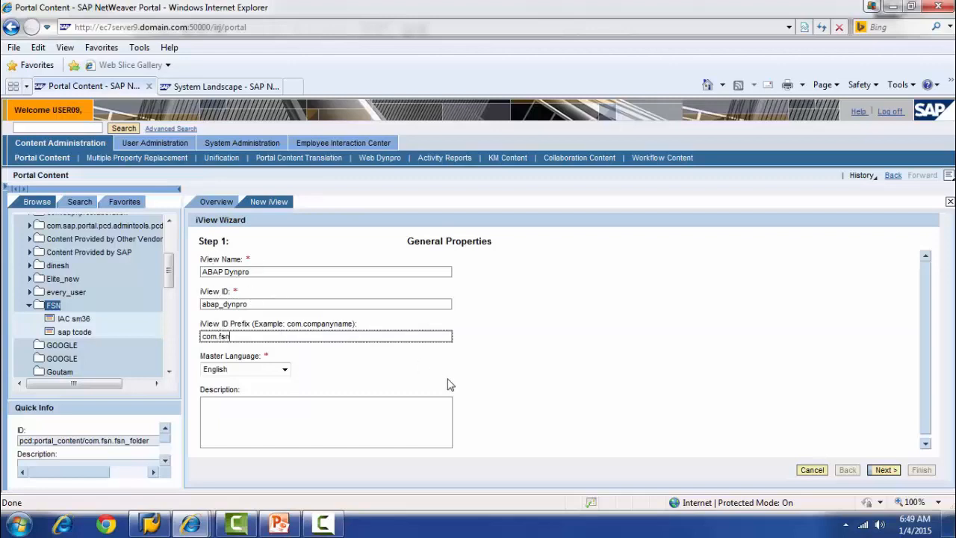
{"action": "left_click", "coordinate": [883, 470]}
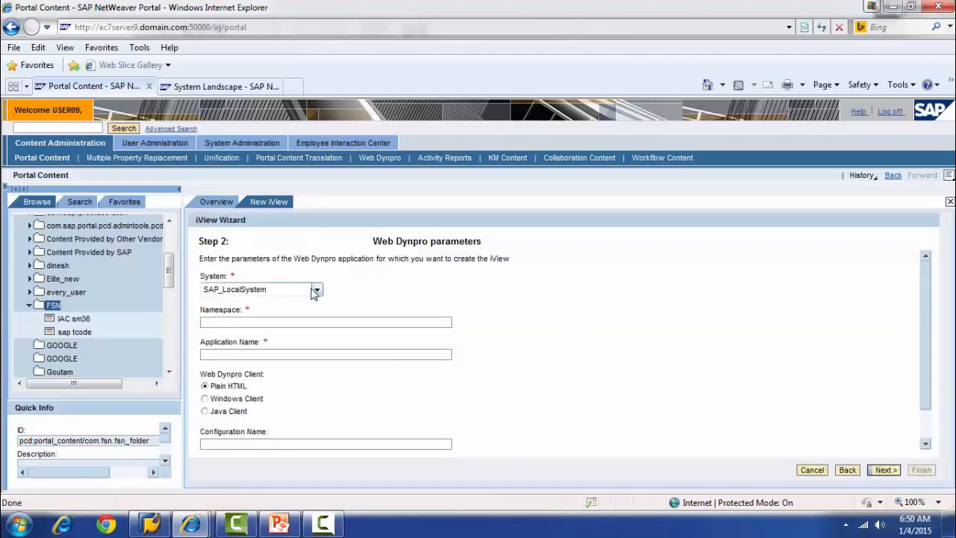
Select sap_fsn_ecc as the iView's system and set its namespace to sap.
{"action": "left_click", "coordinate": [316, 291]}
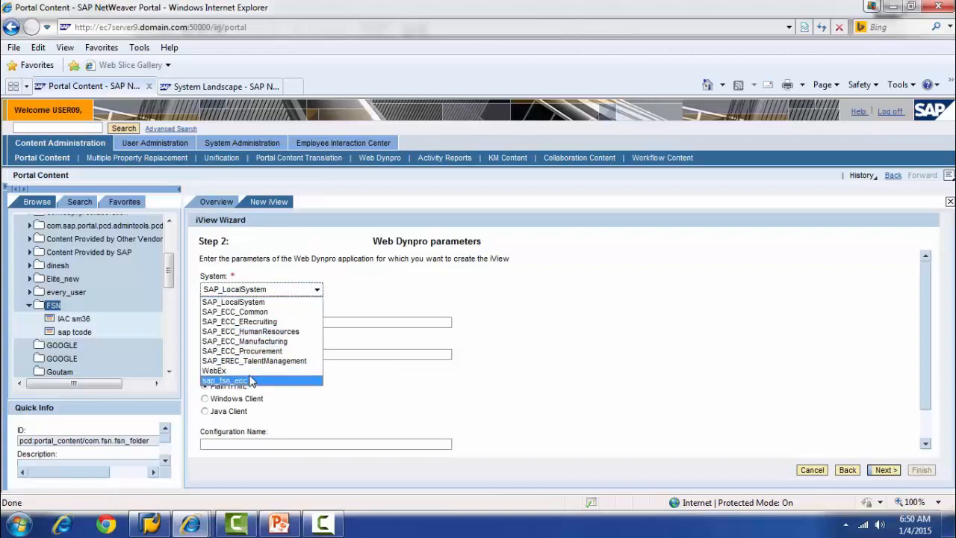
{"action": "left_click", "coordinate": [251, 372]}
{"action": "left_click", "coordinate": [316, 290]}
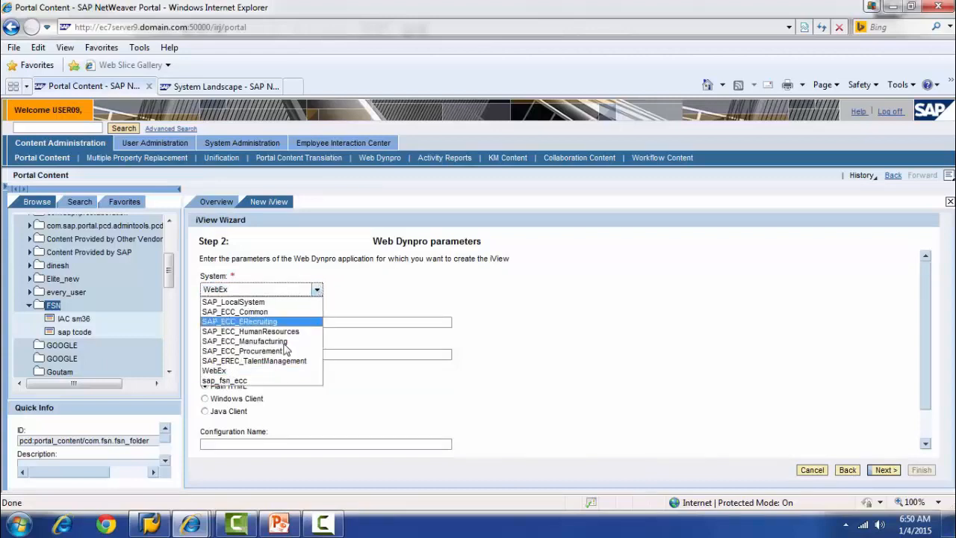
{"action": "left_click", "coordinate": [249, 381]}
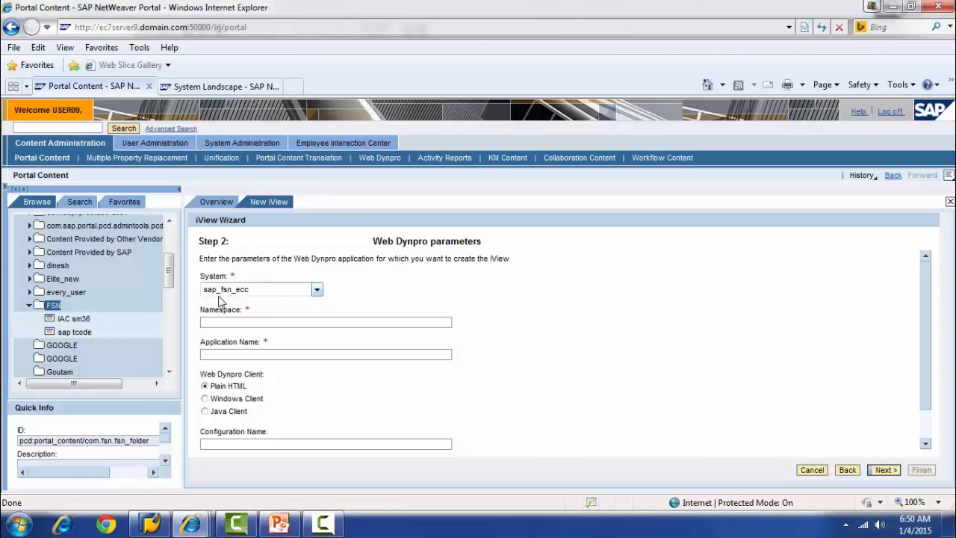
{"action": "left_click", "coordinate": [251, 323]}
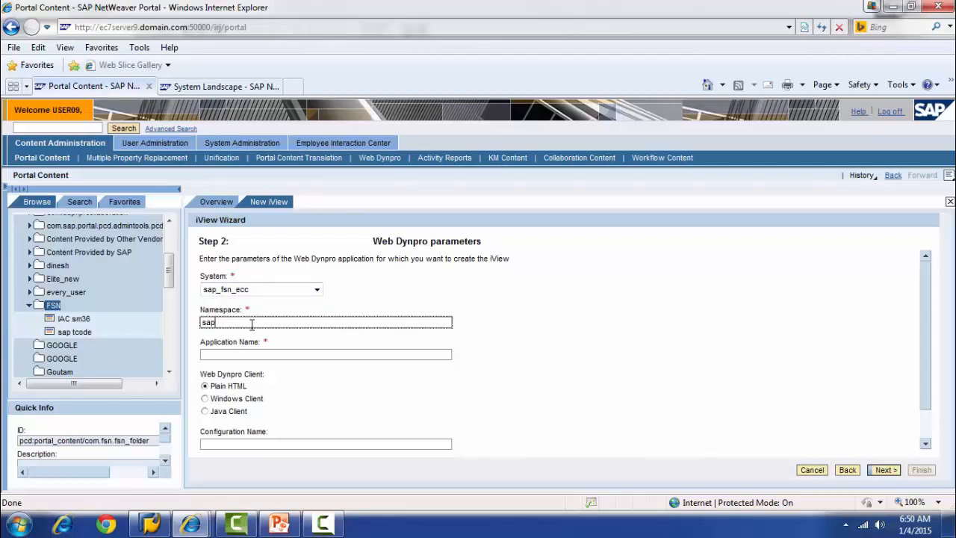
Check the sap namespace under webdynpro in the SAP Maintain service tree and return to the Portal Content iView wizard.
{"action": "left_click", "coordinate": [153, 523]}
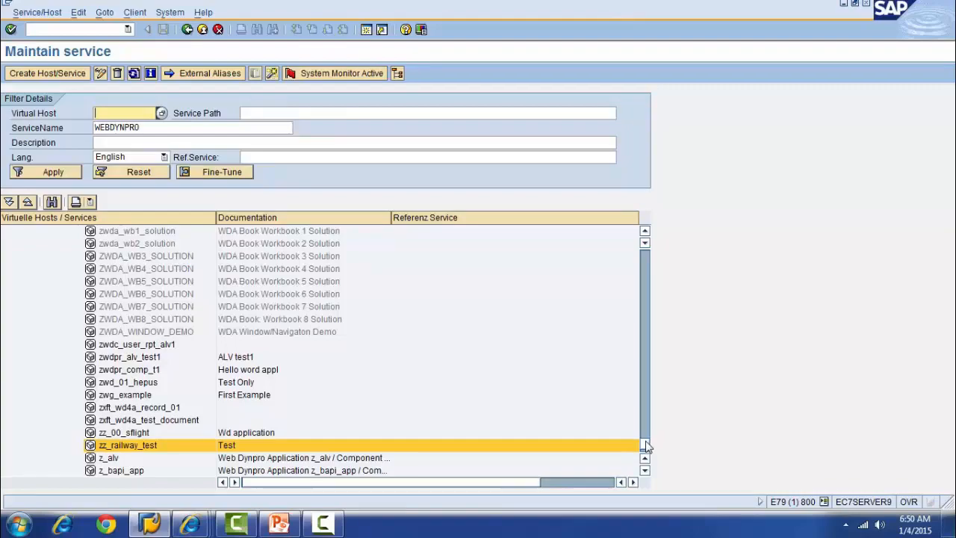
{"action": "left_click_drag", "start_coordinate": [647, 446], "coordinate": [645, 250]}
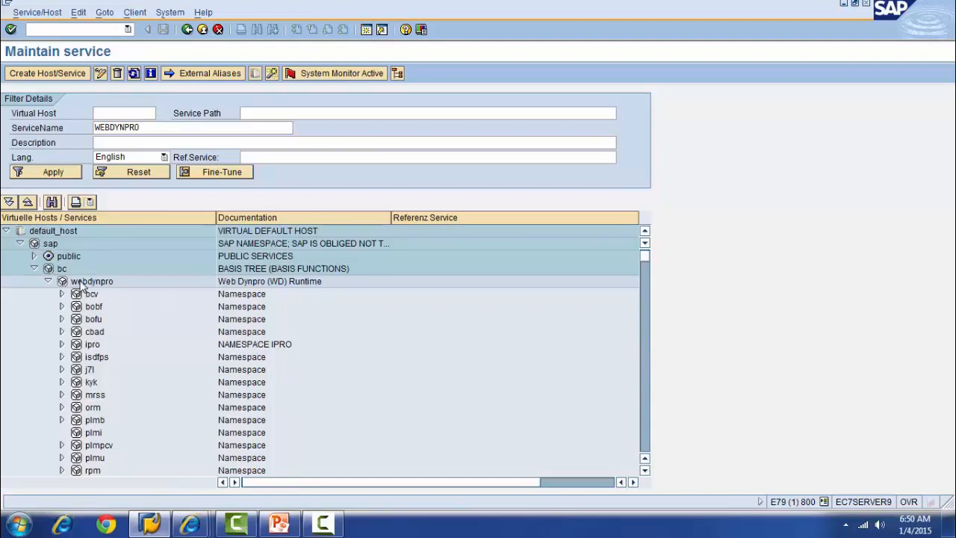
{"action": "left_click", "coordinate": [645, 470]}
{"action": "scroll", "coordinate": [620, 465], "scroll_direction": "down", "scroll_amount": 3}
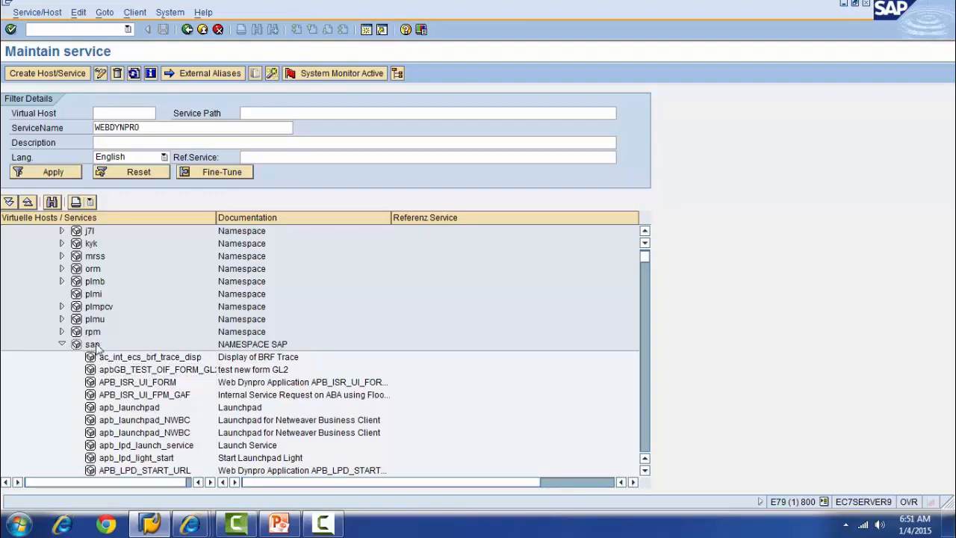
{"action": "left_click", "coordinate": [190, 525]}
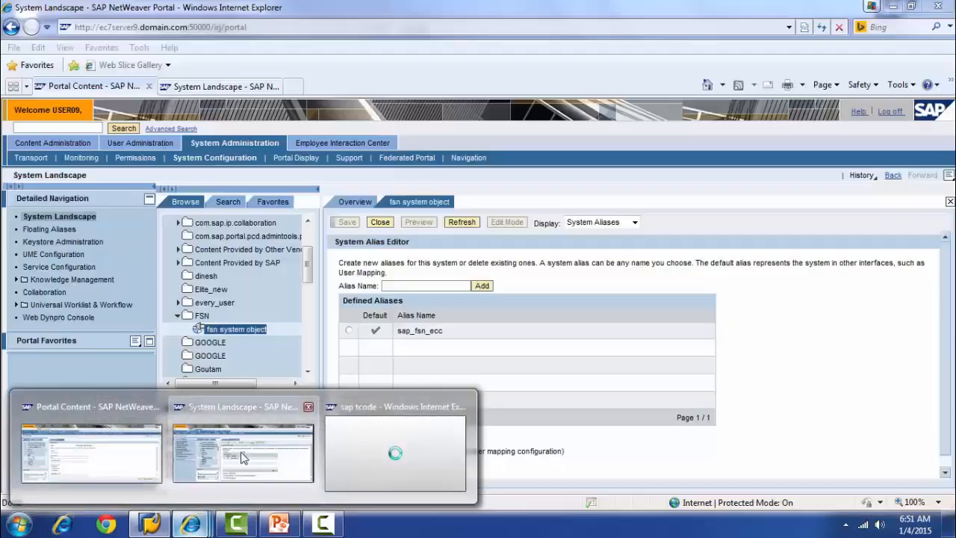
{"action": "left_click", "coordinate": [239, 441]}
{"action": "left_click", "coordinate": [110, 87]}
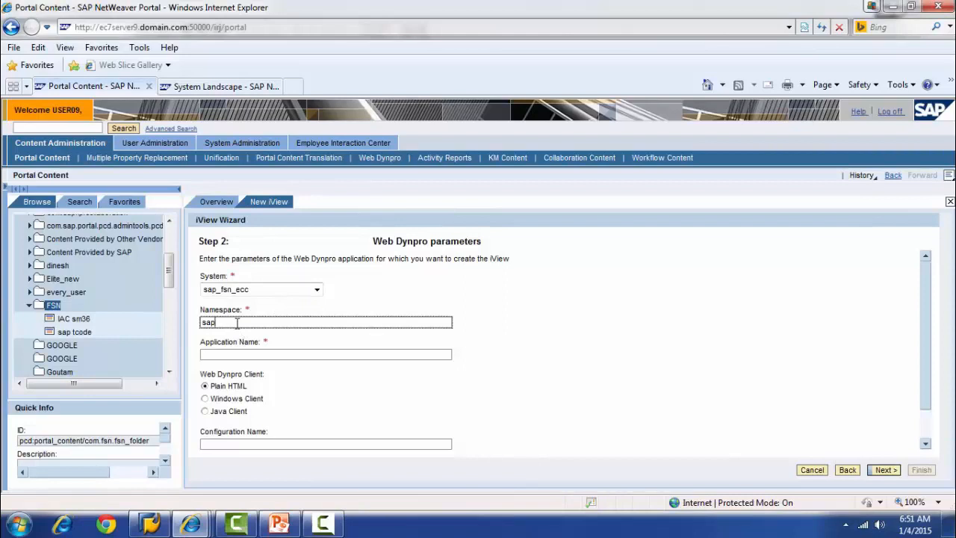
Look up the railway test service in the SAP Maintain service tree and set the iView's application name to zz_railway_test.
{"action": "left_click", "coordinate": [221, 356]}
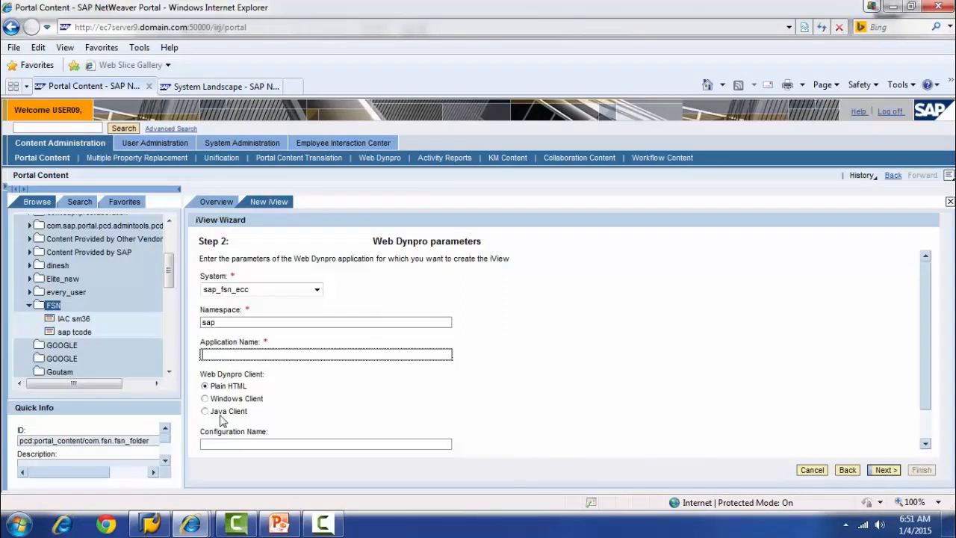
{"action": "left_click", "coordinate": [153, 523]}
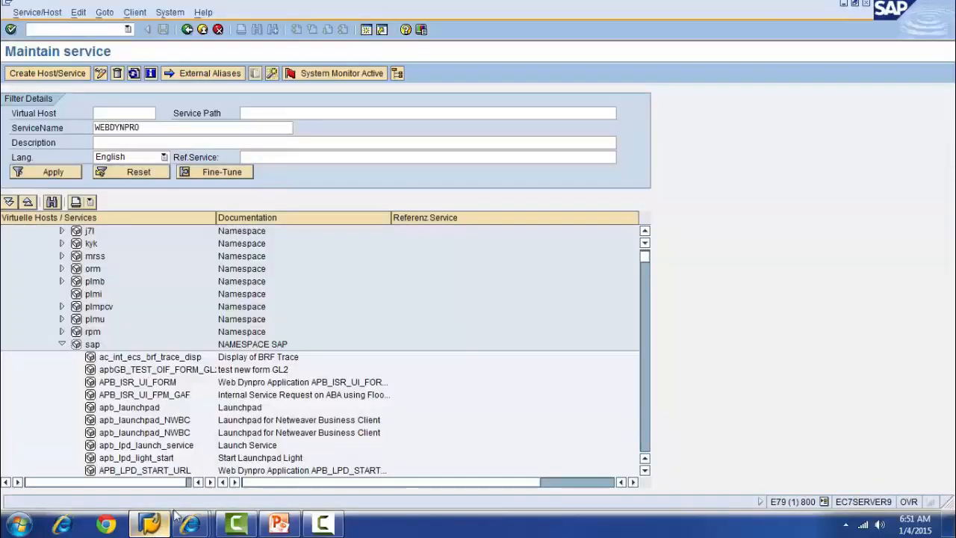
{"action": "left_click_drag", "start_coordinate": [645, 258], "coordinate": [644, 449]}
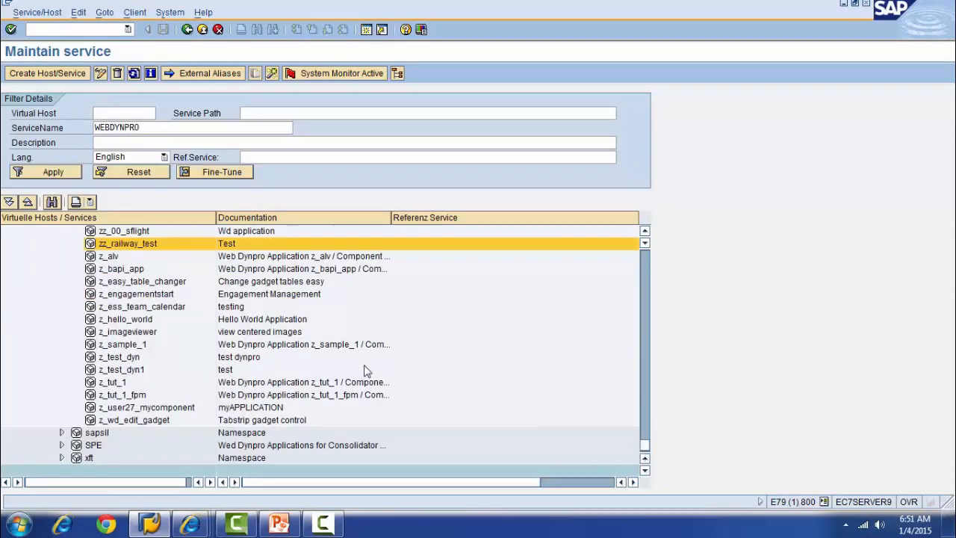
{"action": "left_click", "coordinate": [157, 250], "text": "ctrl"}
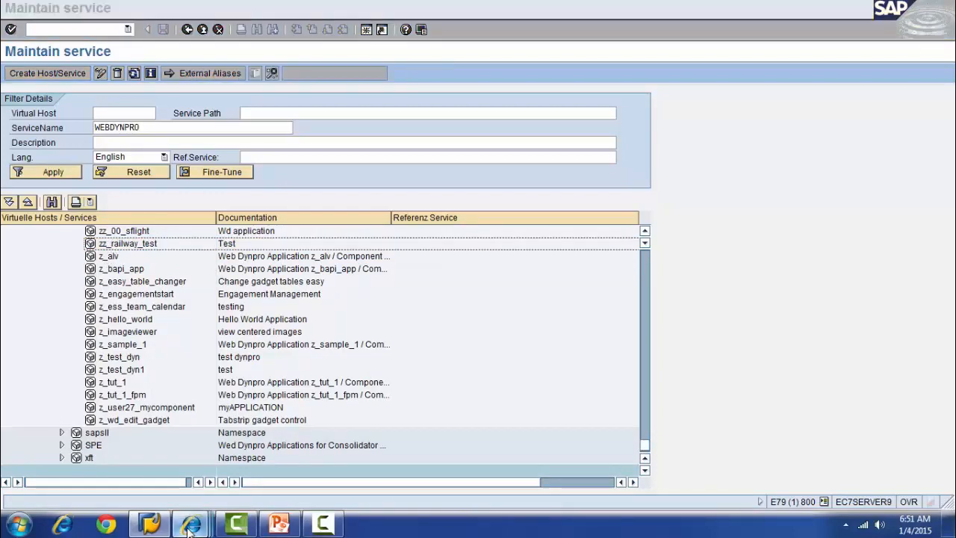
{"action": "mouse_move", "coordinate": [190, 523]}
{"action": "left_click", "coordinate": [103, 461]}
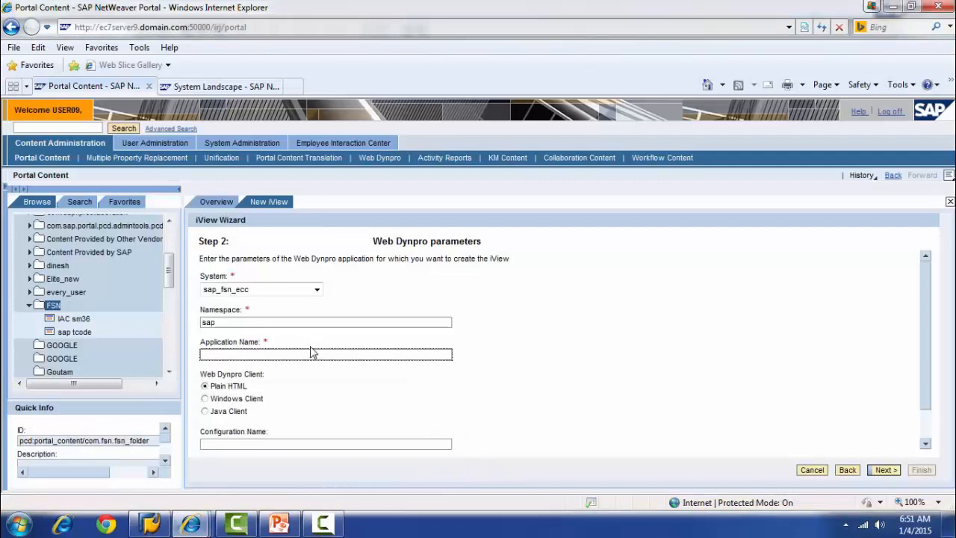
{"action": "left_click", "coordinate": [313, 353]}
{"action": "type", "text": "zz_railway_test"}
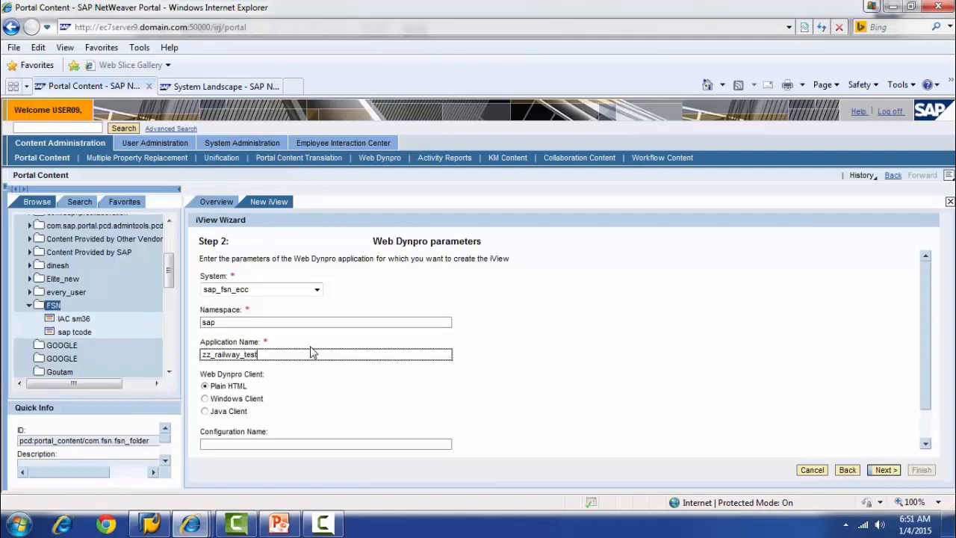
Revisit the SAP Maintain service list, return to the portal and view the fsn system object's aliases in System Landscape.
{"action": "left_click", "coordinate": [149, 523]}
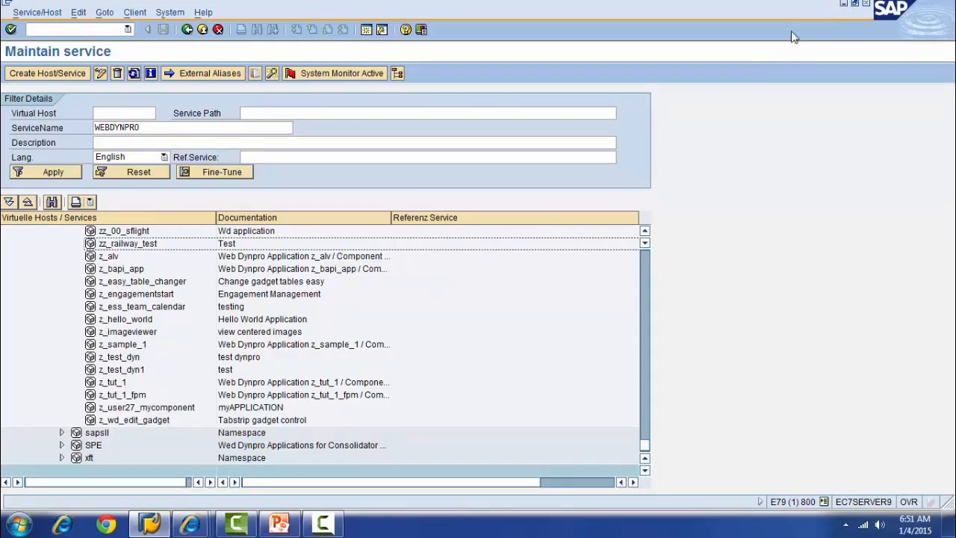
{"action": "left_click", "coordinate": [149, 523]}
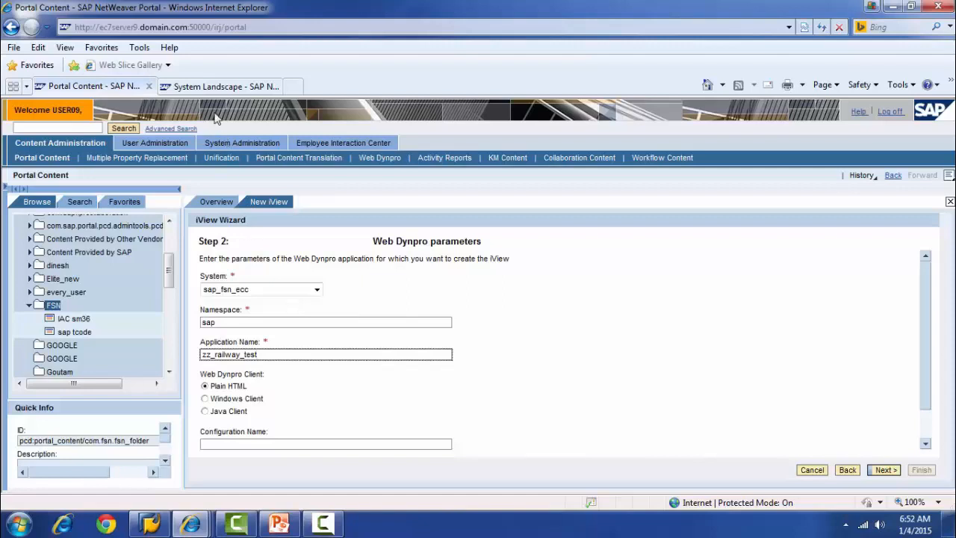
{"action": "left_click", "coordinate": [217, 86]}
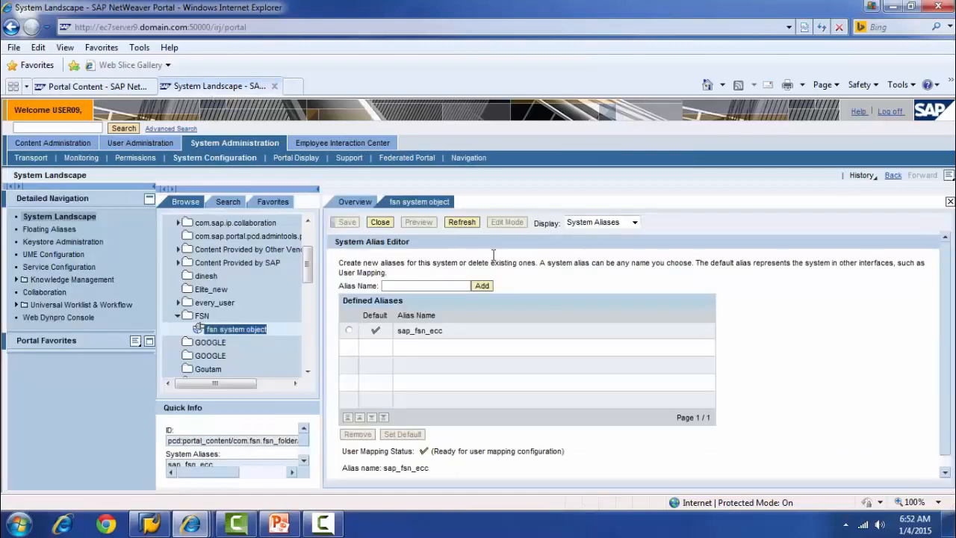
Display the Web Application Server (Web AS) properties of the fsn system object and check its Web AS Path.
{"action": "left_click", "coordinate": [633, 222]}
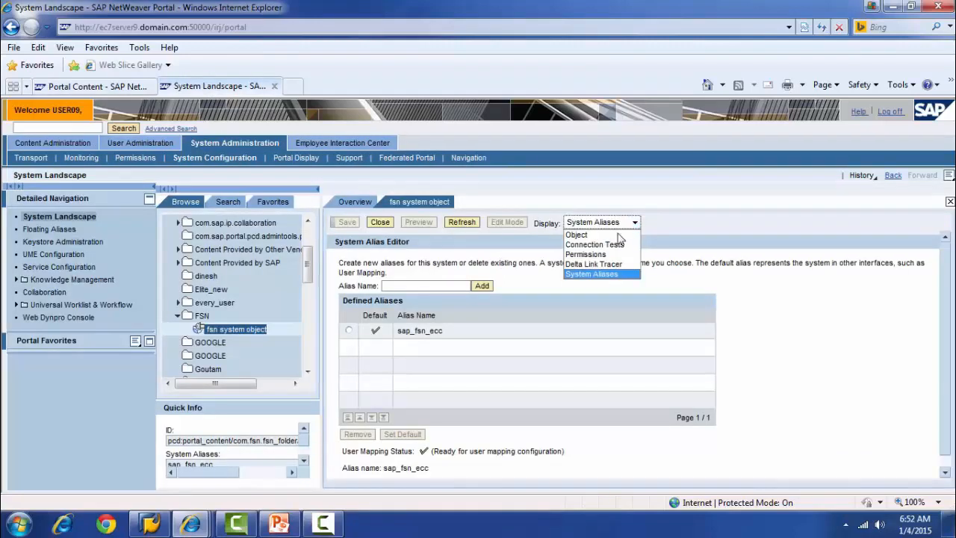
{"action": "left_click", "coordinate": [598, 236]}
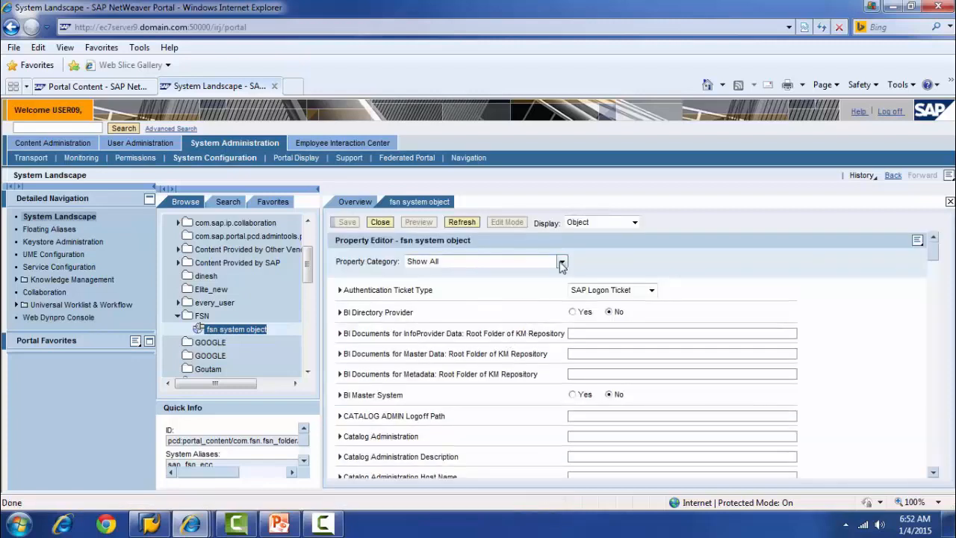
{"action": "left_click", "coordinate": [562, 262]}
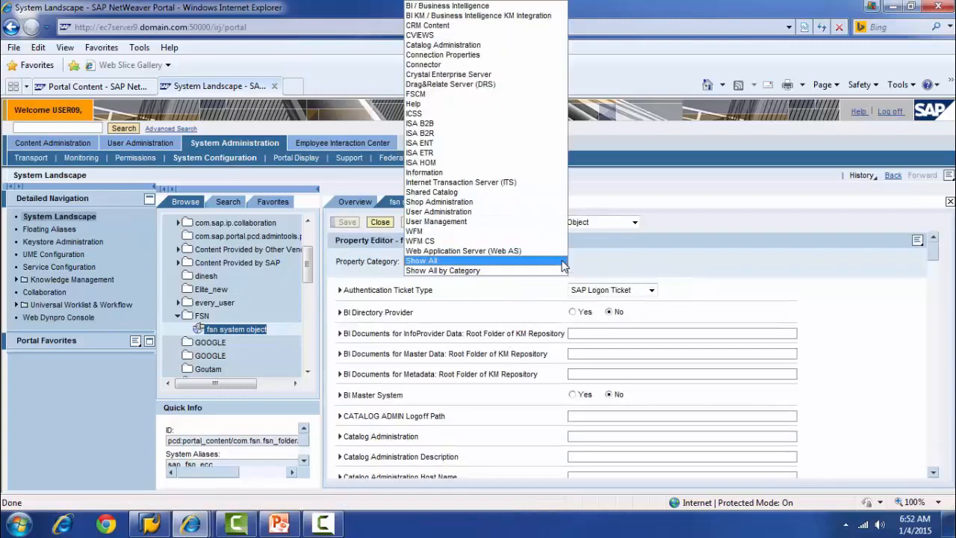
{"action": "left_click", "coordinate": [527, 253]}
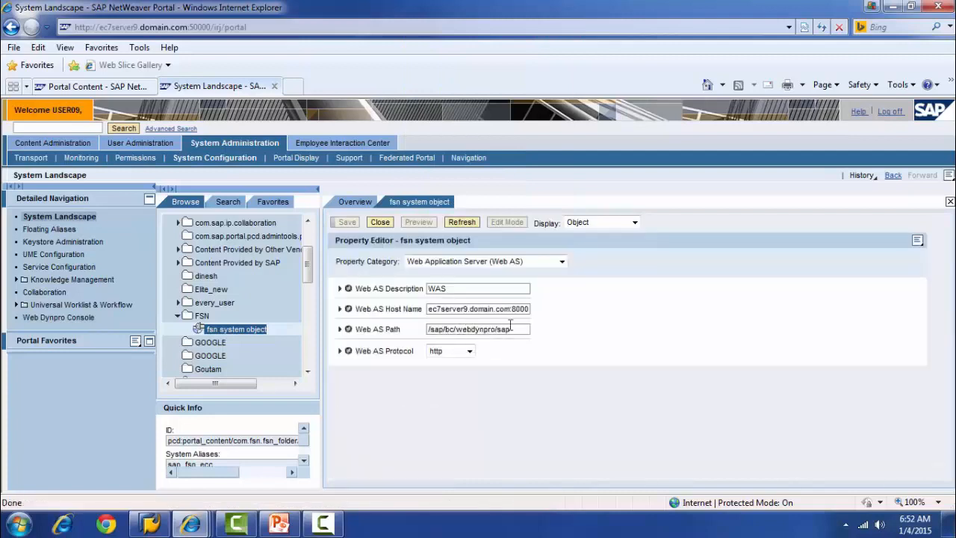
{"action": "left_click_drag", "start_coordinate": [513, 328], "coordinate": [426, 328]}
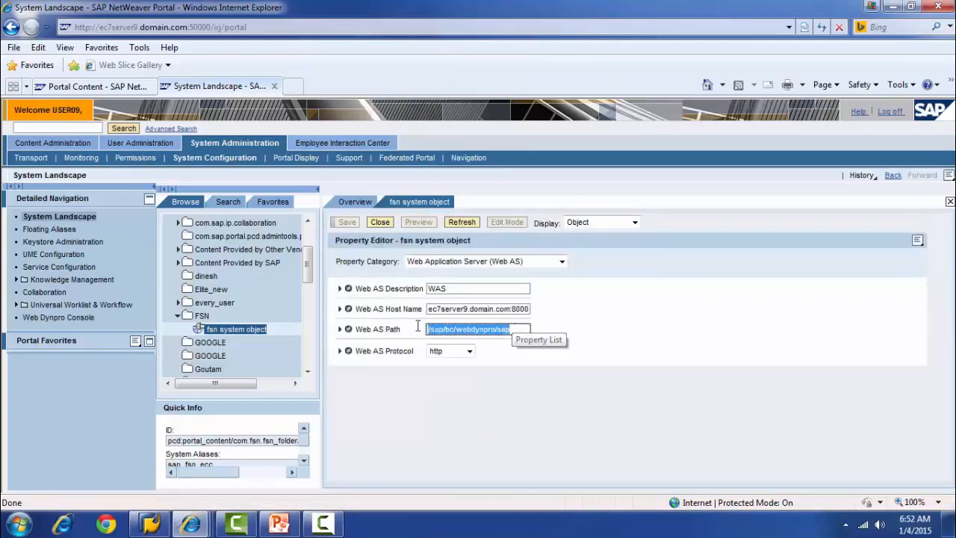
{"action": "left_click", "coordinate": [645, 326]}
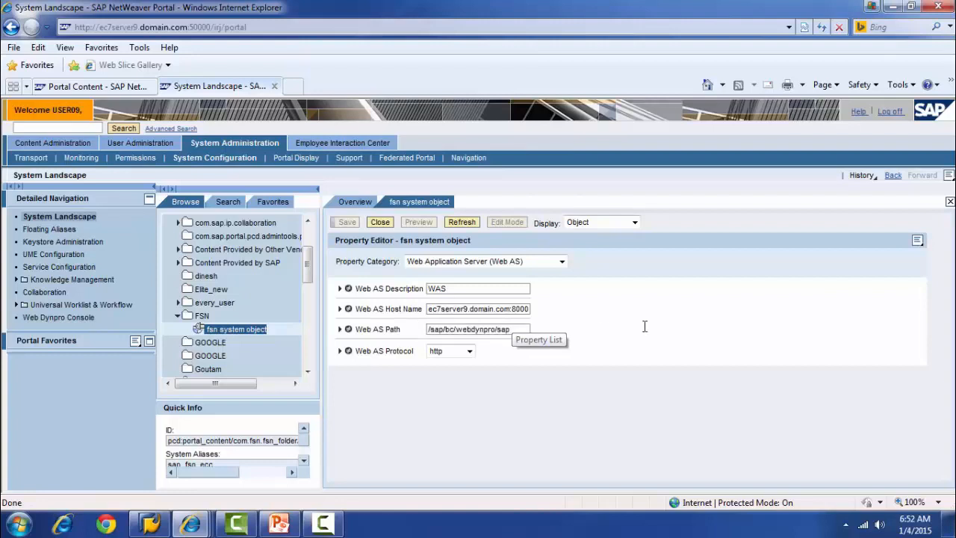
Compare the Web Dynpro parameters in the iView Wizard with the system object's Web AS Path.
{"action": "left_click", "coordinate": [112, 87]}
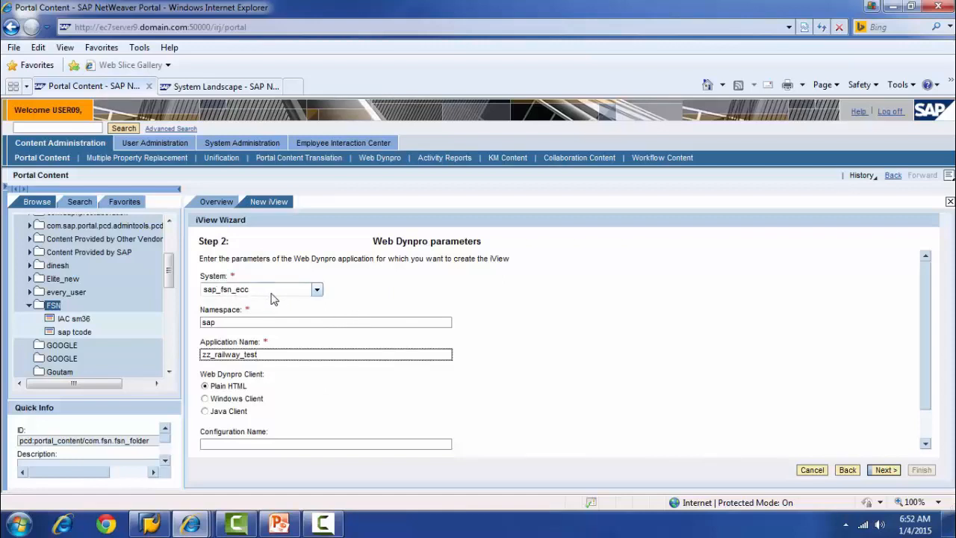
{"action": "left_click", "coordinate": [239, 87]}
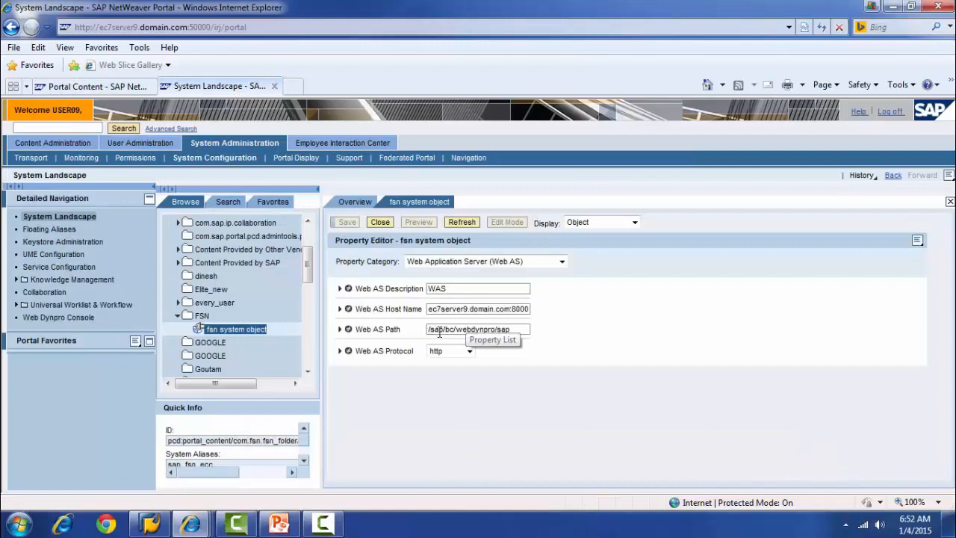
{"action": "left_click", "coordinate": [104, 87]}
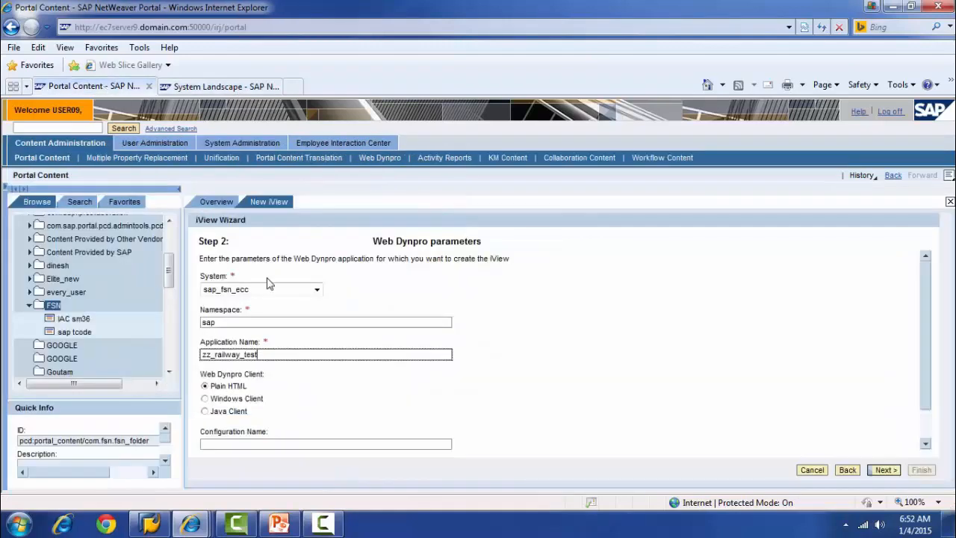
Accept the Web Dynpro parameters, finish the ABAP Dynpro iView with opening for editing enabled, and close the pop-up session windows.
{"action": "left_click", "coordinate": [221, 322]}
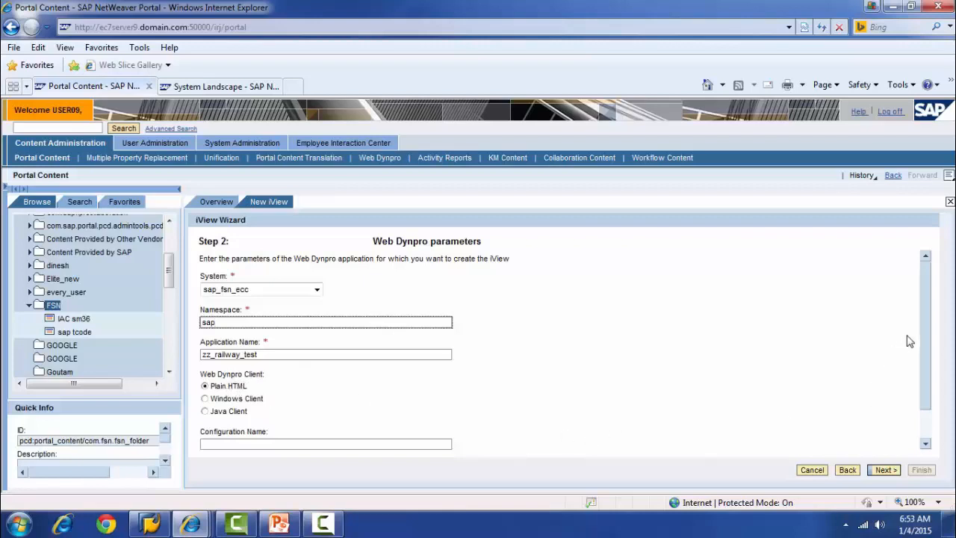
{"action": "left_click_drag", "start_coordinate": [925, 326], "coordinate": [935, 356]}
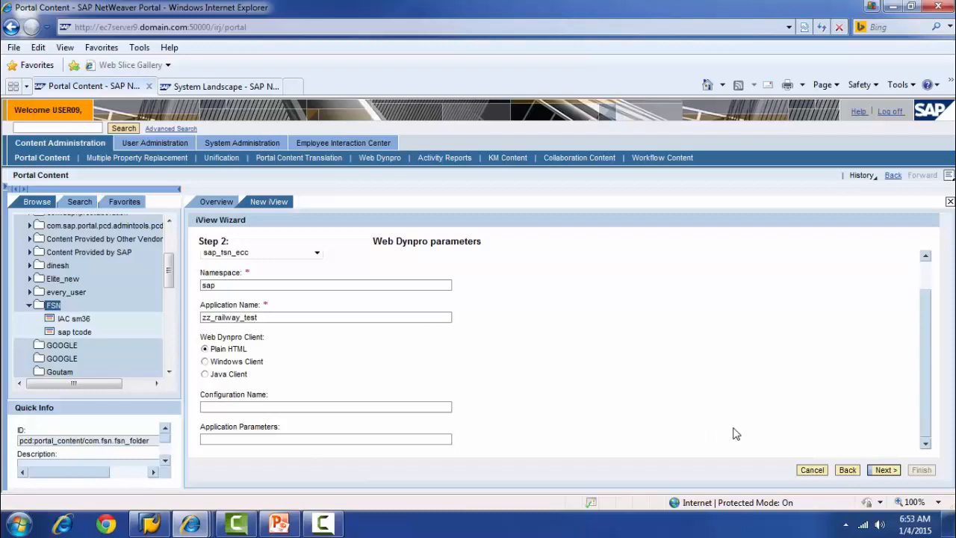
{"action": "left_click", "coordinate": [886, 471]}
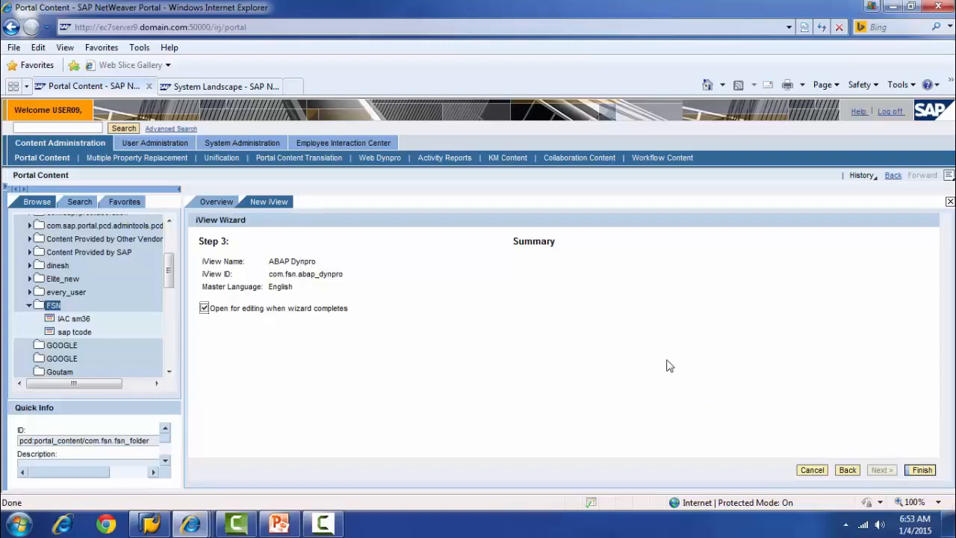
{"action": "left_click", "coordinate": [918, 471]}
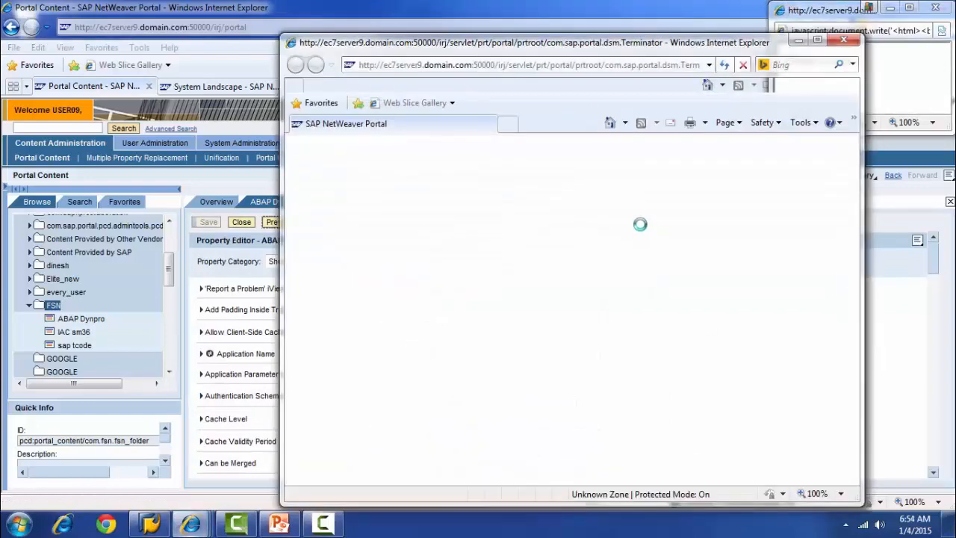
{"action": "left_click", "coordinate": [844, 38]}
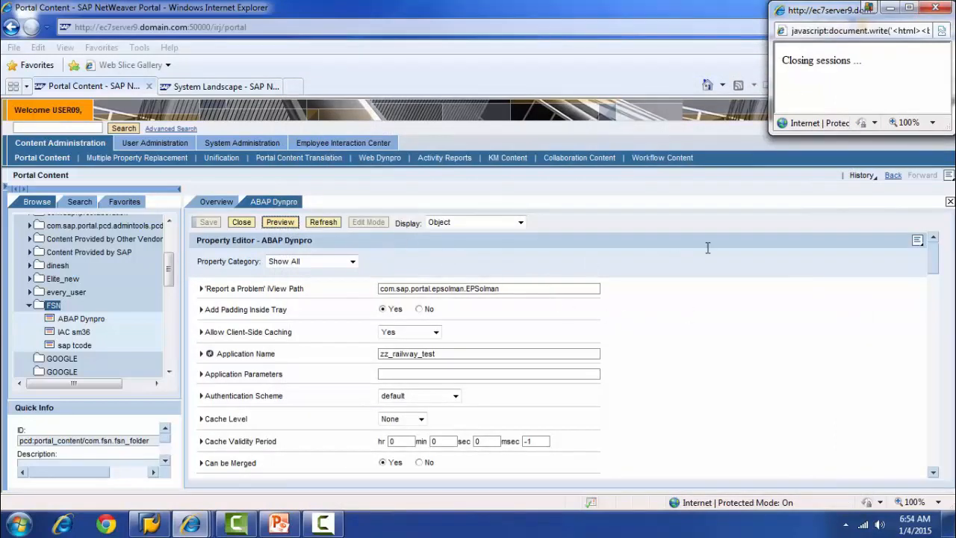
{"action": "left_click", "coordinate": [899, 10]}
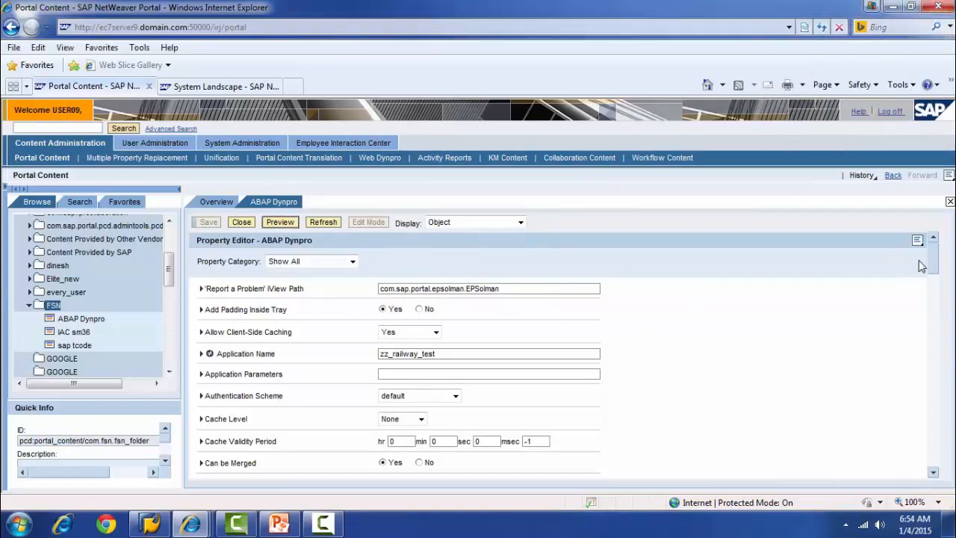
Examine the ABAP Dynpro iView's properties, including Code Link, the available Platform options, and System.
{"action": "left_click_drag", "start_coordinate": [938, 263], "coordinate": [935, 282]}
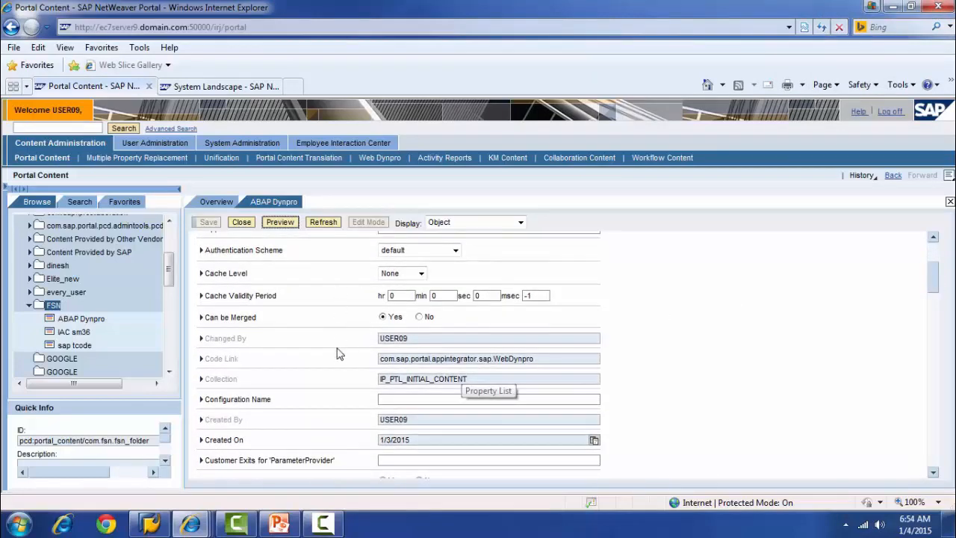
{"action": "mouse_move", "coordinate": [534, 358]}
{"action": "left_mouse_down"}
{"action": "mouse_move", "coordinate": [478, 362]}
{"action": "mouse_move", "coordinate": [523, 364]}
{"action": "left_mouse_up"}
{"action": "left_click", "coordinate": [523, 365]}
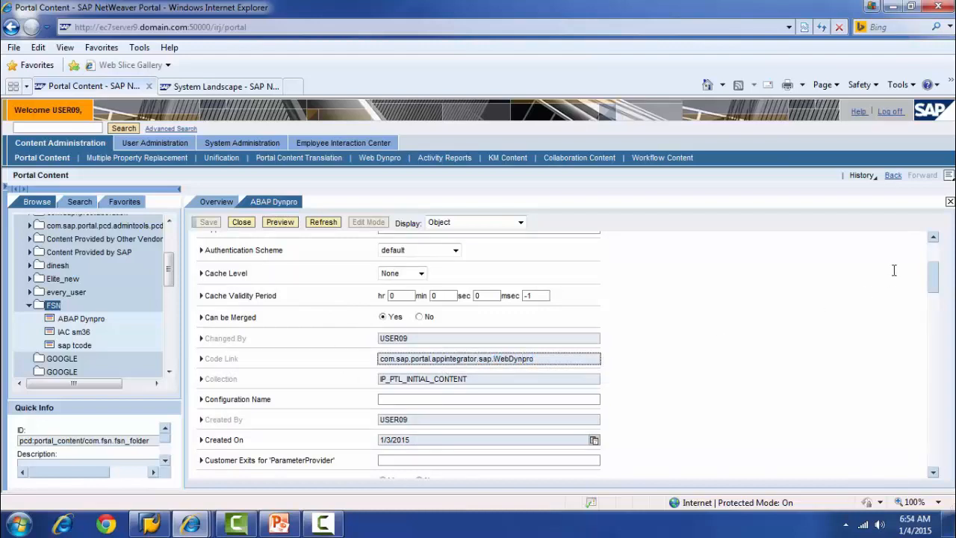
{"action": "scroll", "coordinate": [933, 287], "scroll_direction": "down", "scroll_amount": 1}
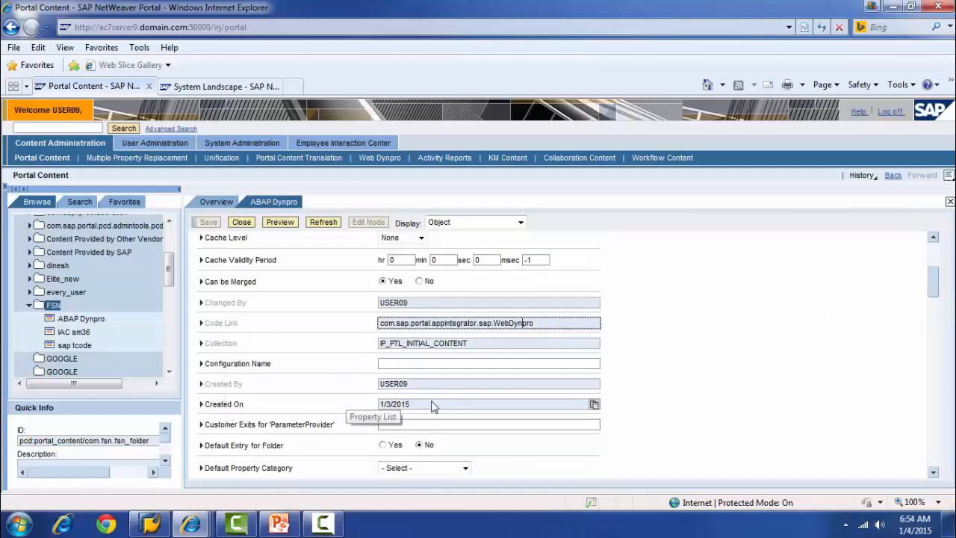
{"action": "left_click_drag", "start_coordinate": [938, 289], "coordinate": [943, 403]}
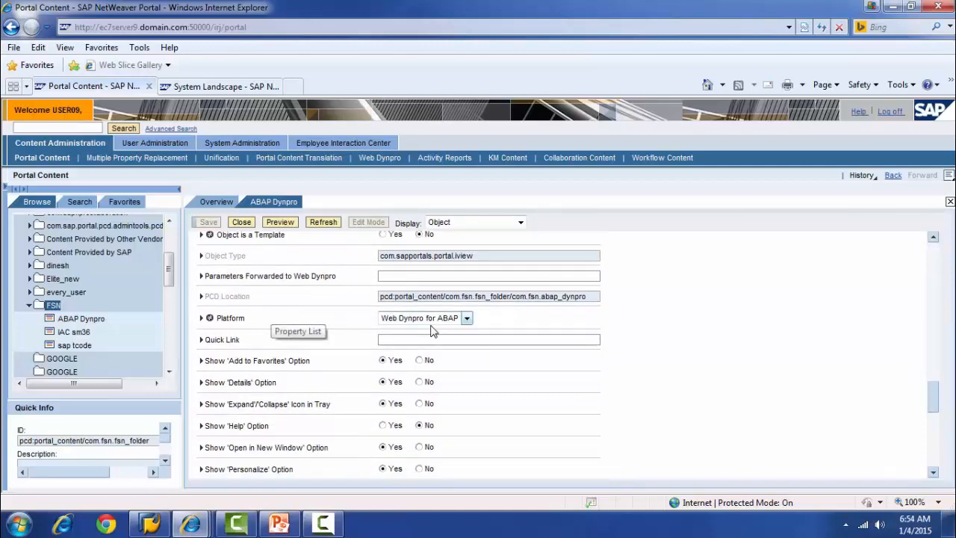
{"action": "left_click", "coordinate": [466, 318]}
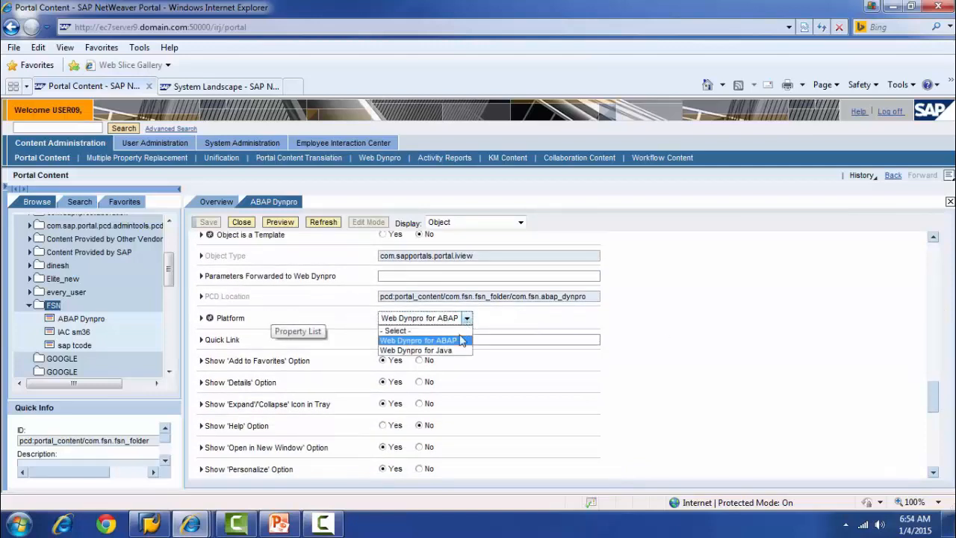
{"action": "left_click", "coordinate": [499, 320]}
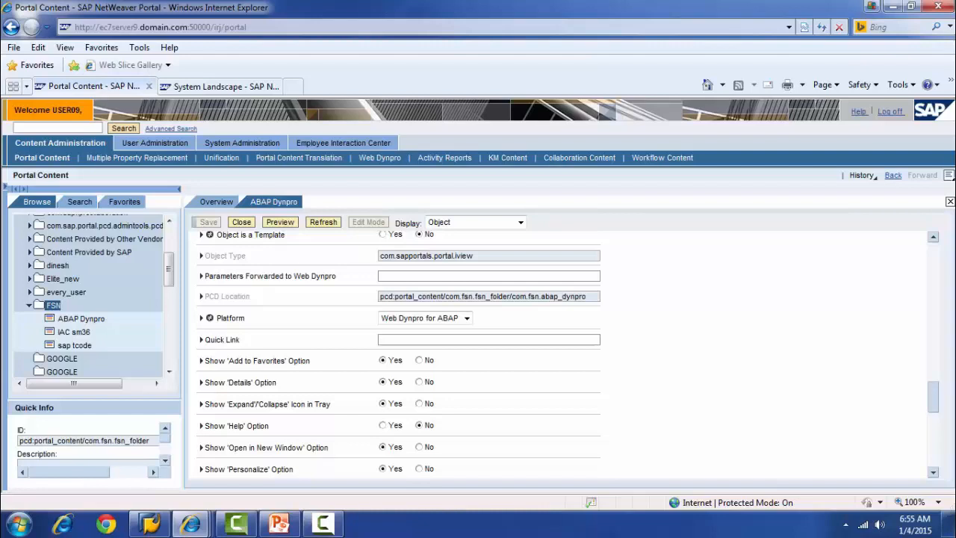
{"action": "left_click_drag", "start_coordinate": [935, 397], "coordinate": [941, 436]}
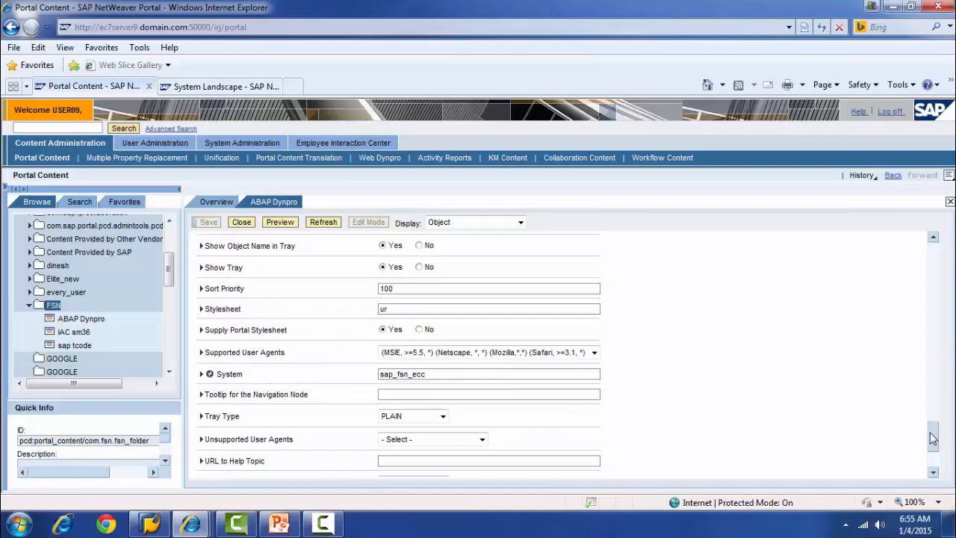
{"action": "left_click_drag", "start_coordinate": [933, 439], "coordinate": [953, 258]}
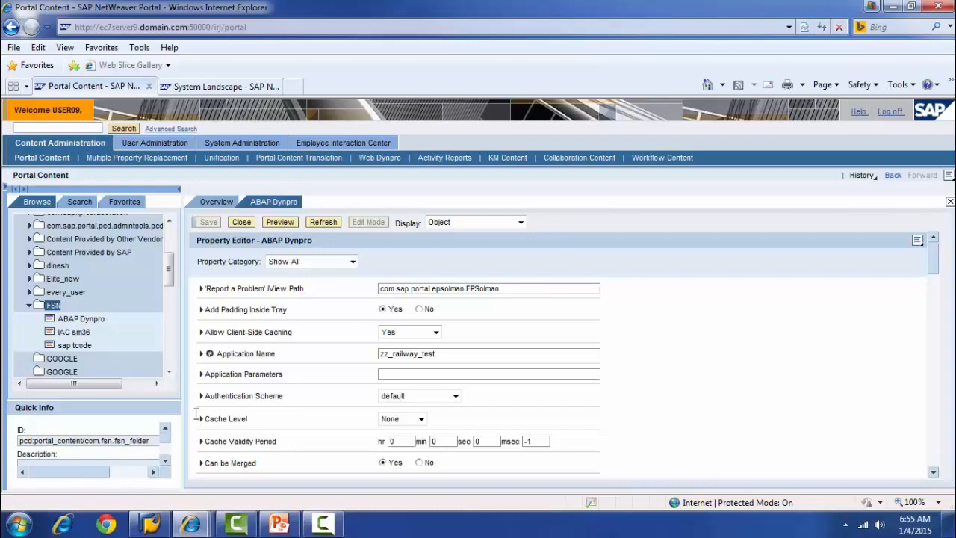
Switch to SAP GUI, inspect the sap namespace under the webdynpro service in Maintain service, and return to the portal.
{"action": "left_click", "coordinate": [149, 522]}
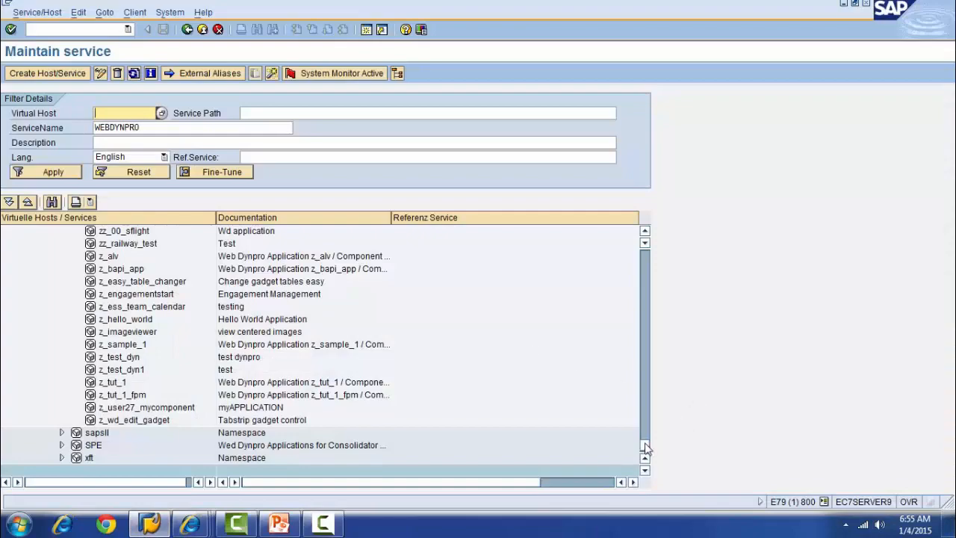
{"action": "left_click_drag", "start_coordinate": [647, 448], "coordinate": [646, 257]}
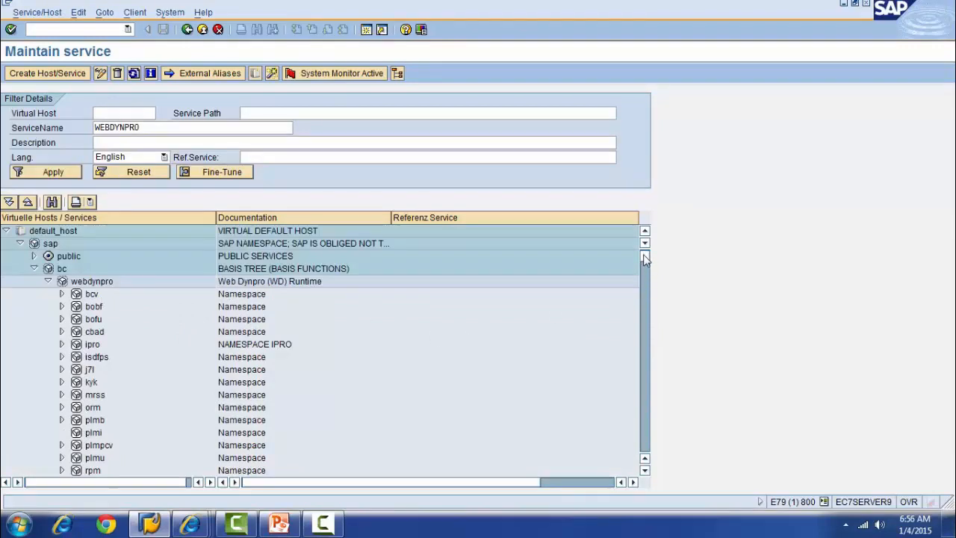
{"action": "left_click_drag", "start_coordinate": [643, 254], "coordinate": [643, 257]}
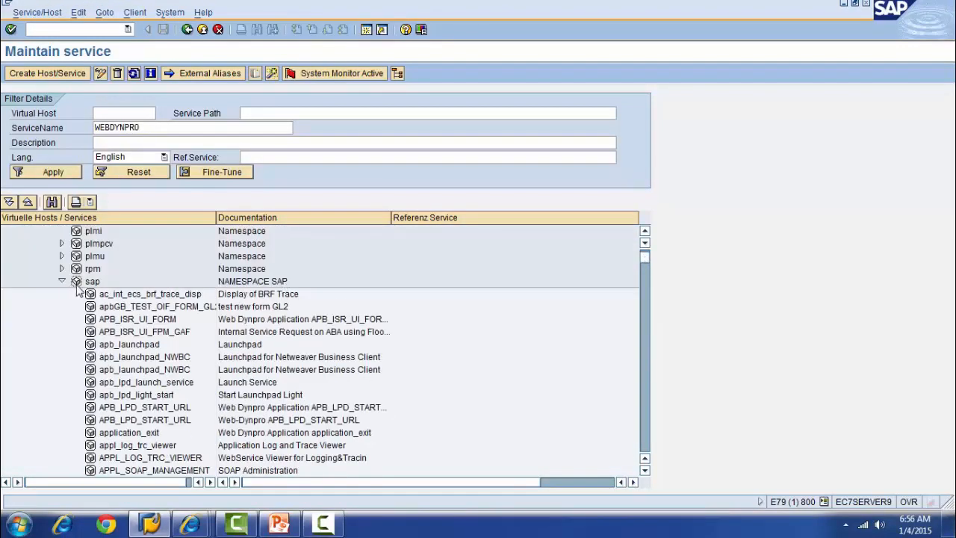
{"action": "left_click", "coordinate": [151, 523]}
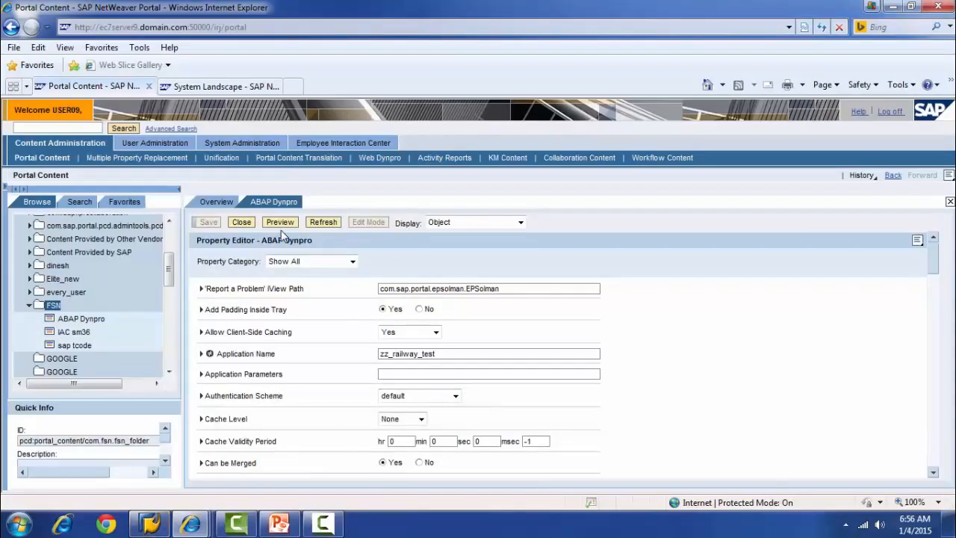
Preview the ABAP Dynpro iView, and close the preview, the iView's editor and the session window.
{"action": "left_click", "coordinate": [281, 224]}
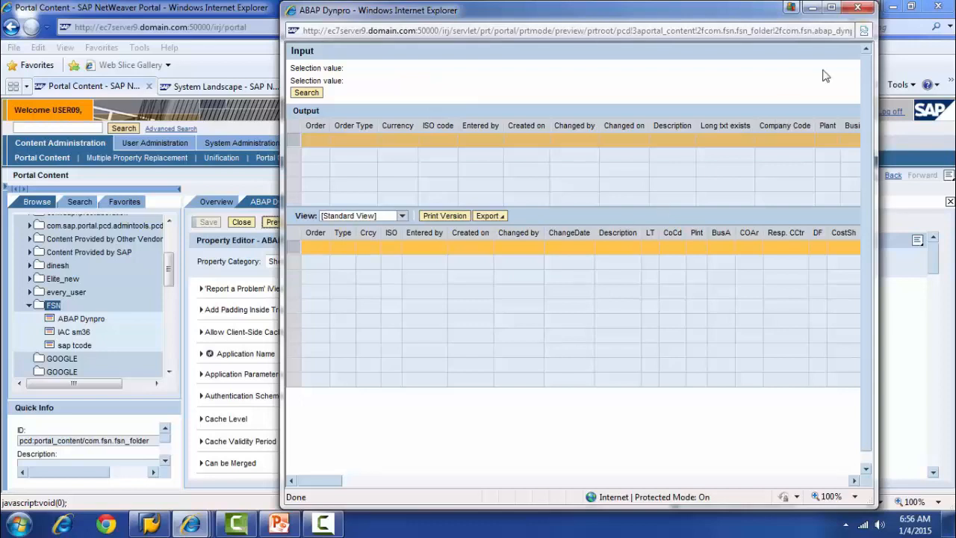
{"action": "left_click", "coordinate": [858, 8]}
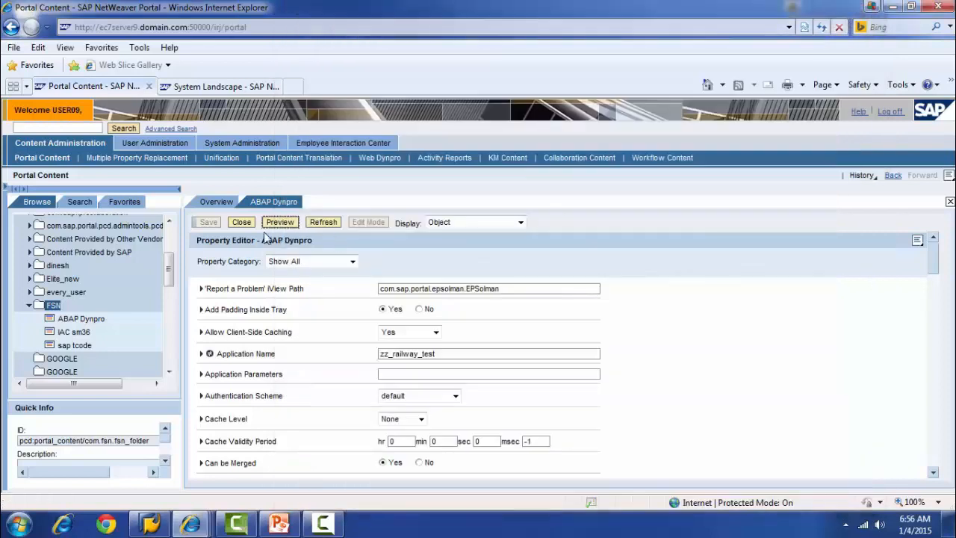
{"action": "left_click", "coordinate": [242, 226]}
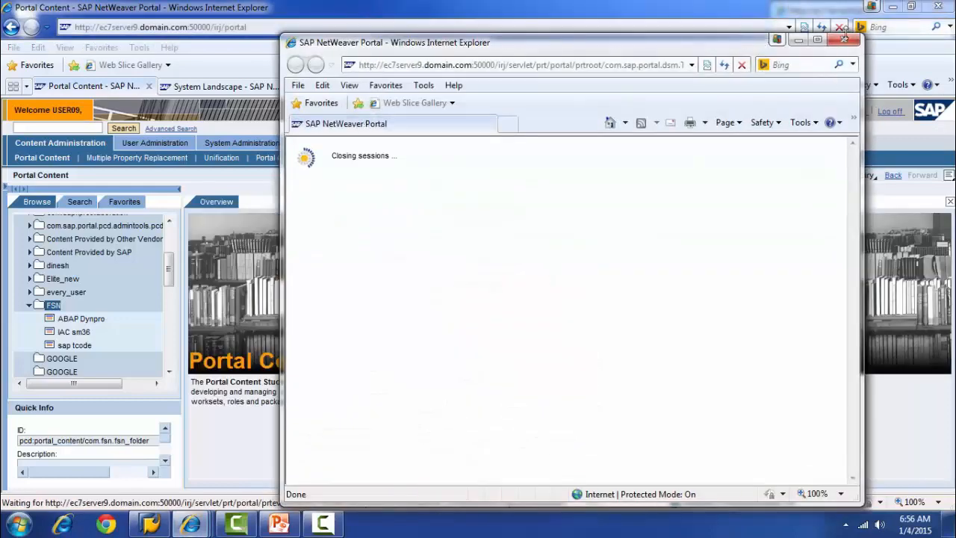
{"action": "left_click", "coordinate": [844, 39]}
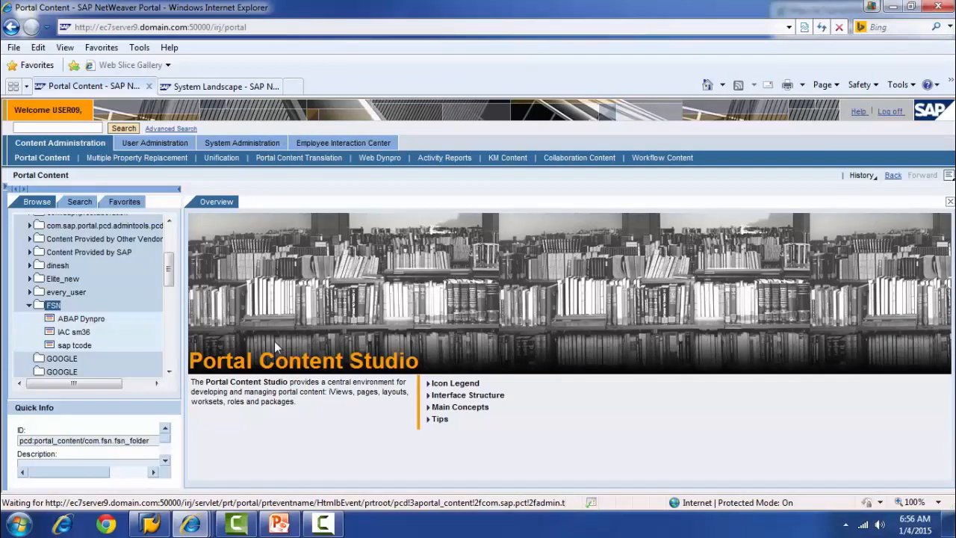
Start a new page in the FSN folder named fsn page, with ID fsn_page and prefix com.fsn, and continue to the template choice.
{"action": "right_click", "coordinate": [56, 308]}
{"action": "mouse_move", "coordinate": [89, 311]}
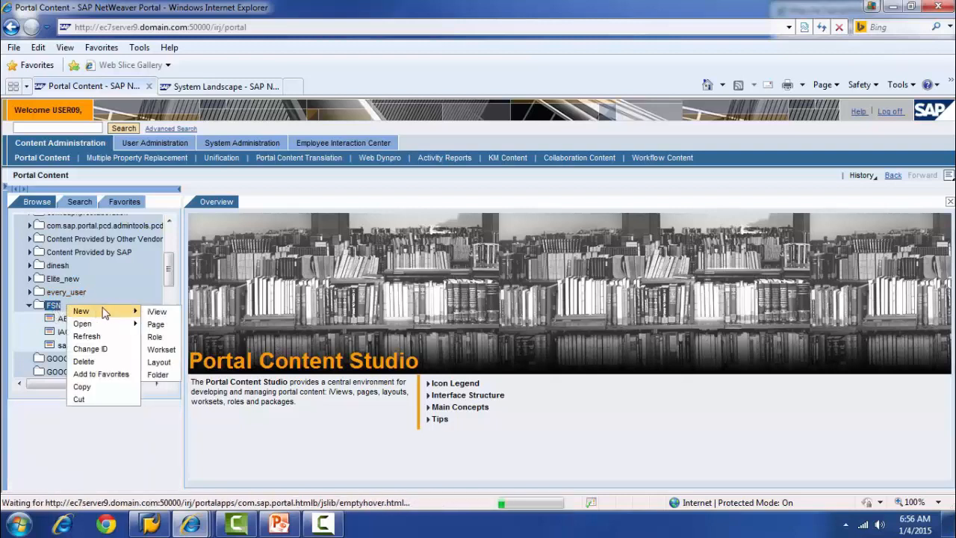
{"action": "left_click", "coordinate": [156, 325]}
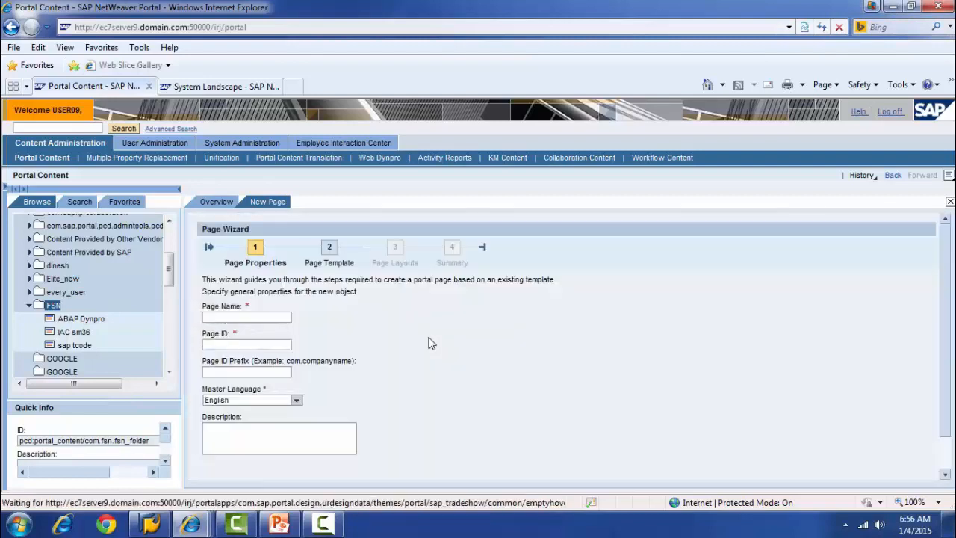
{"action": "left_click", "coordinate": [259, 317]}
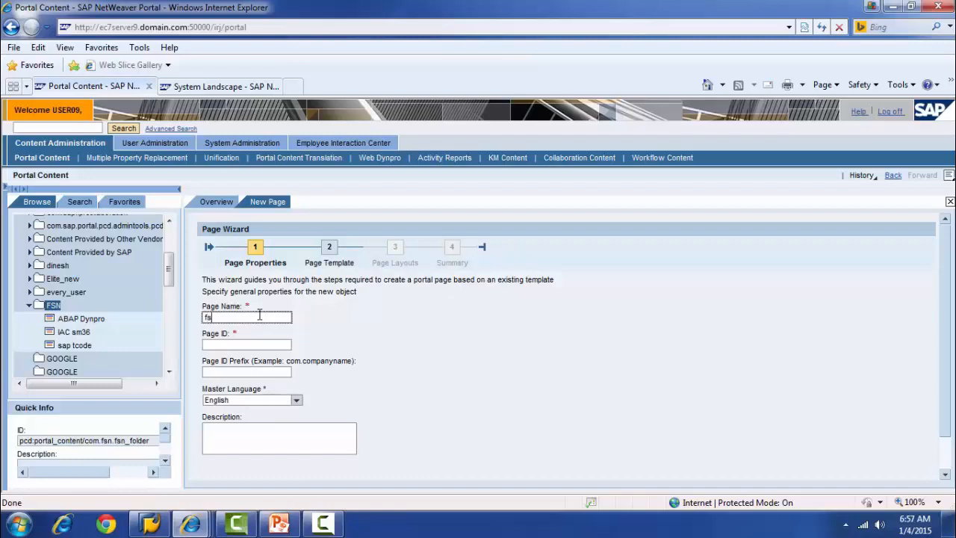
{"action": "key", "text": "Tab"}
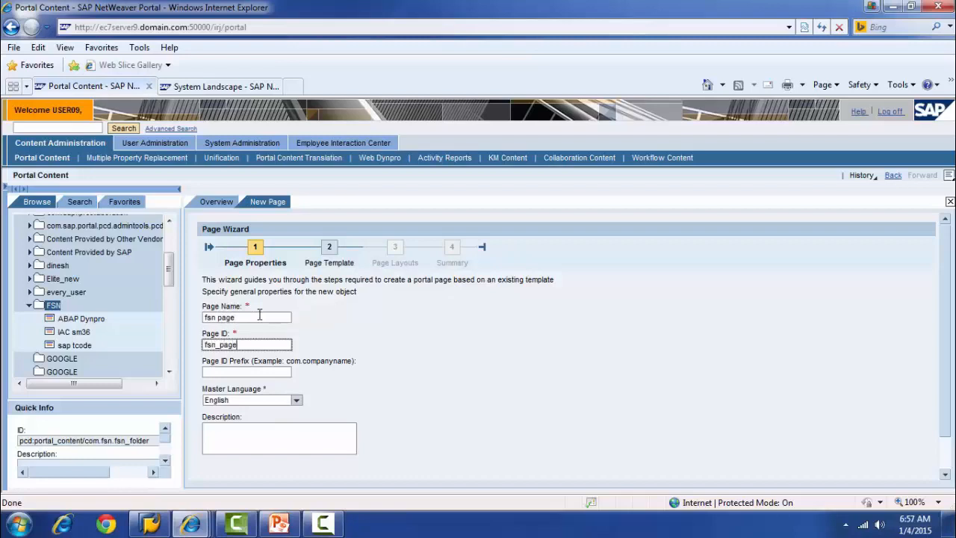
{"action": "key", "text": "Tab"}
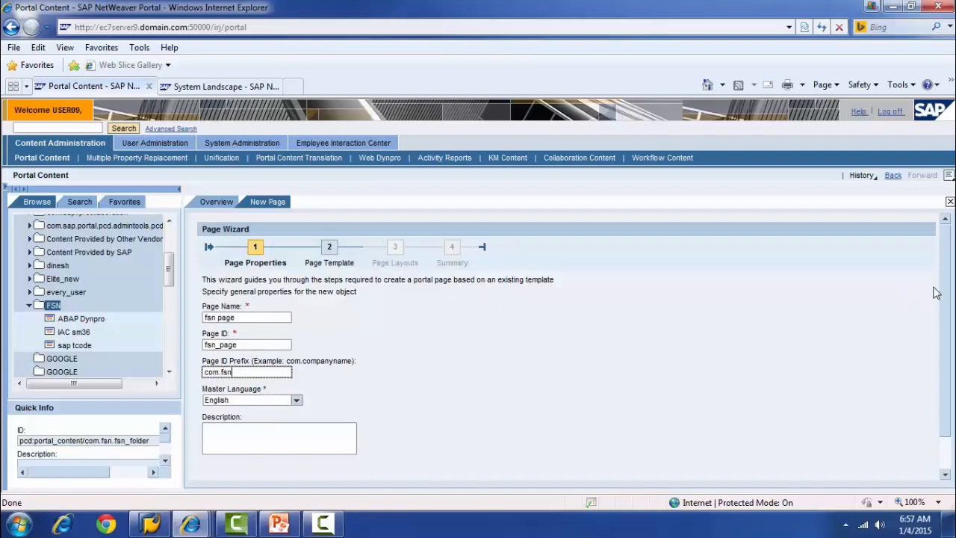
{"action": "left_click_drag", "start_coordinate": [946, 285], "coordinate": [953, 363]}
{"action": "left_click", "coordinate": [873, 466]}
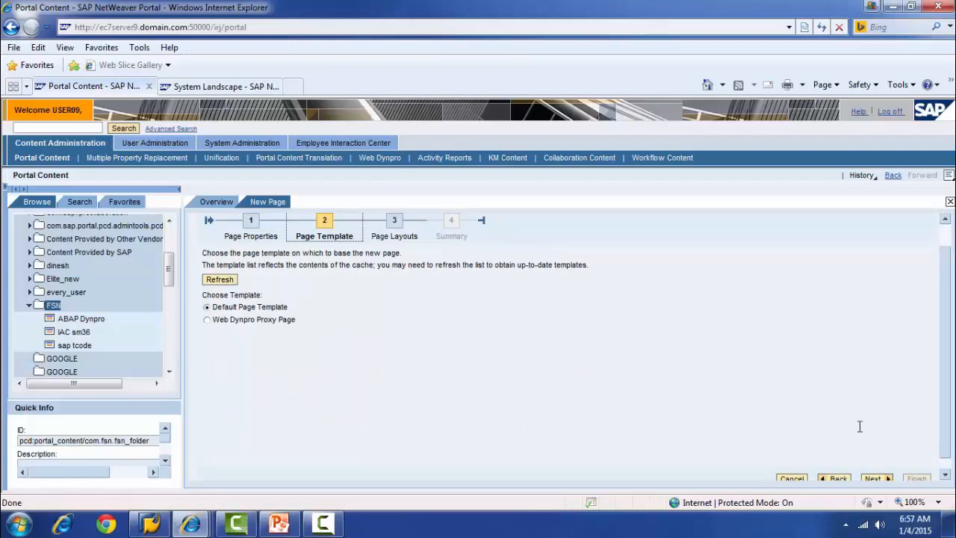
Accept the Default Page Template and assign the 3 Columns (Narrow:Wide:Narrow) layout to the new page.
{"action": "scroll", "coordinate": [900, 481], "scroll_direction": "down", "scroll_amount": 1}
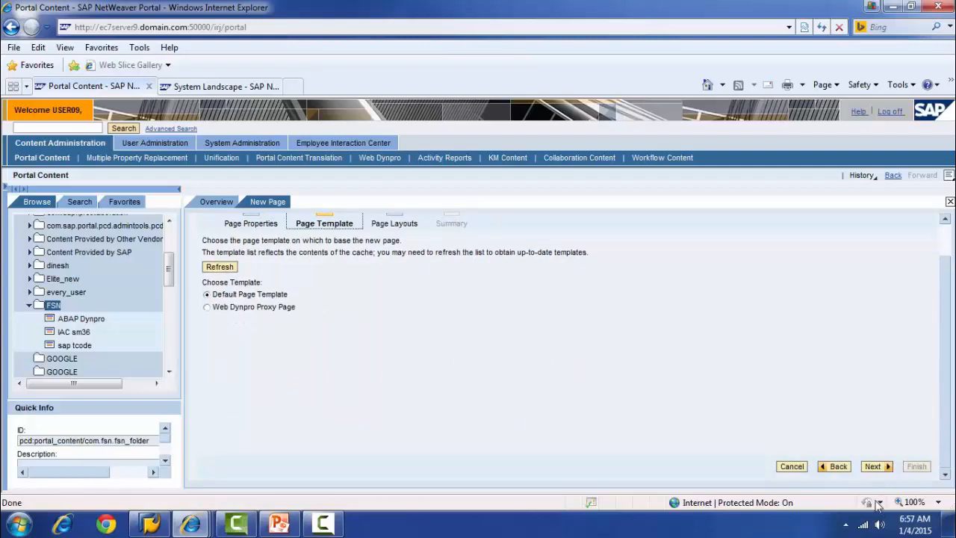
{"action": "left_click", "coordinate": [874, 468]}
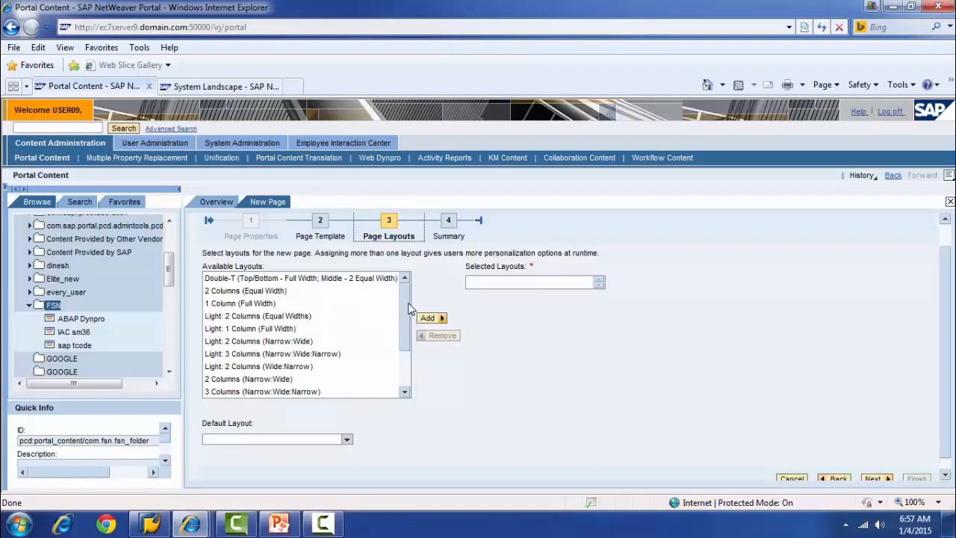
{"action": "mouse_move", "coordinate": [407, 311]}
{"action": "left_mouse_down"}
{"action": "mouse_move", "coordinate": [401, 368]}
{"action": "mouse_move", "coordinate": [401, 319]}
{"action": "left_mouse_up"}
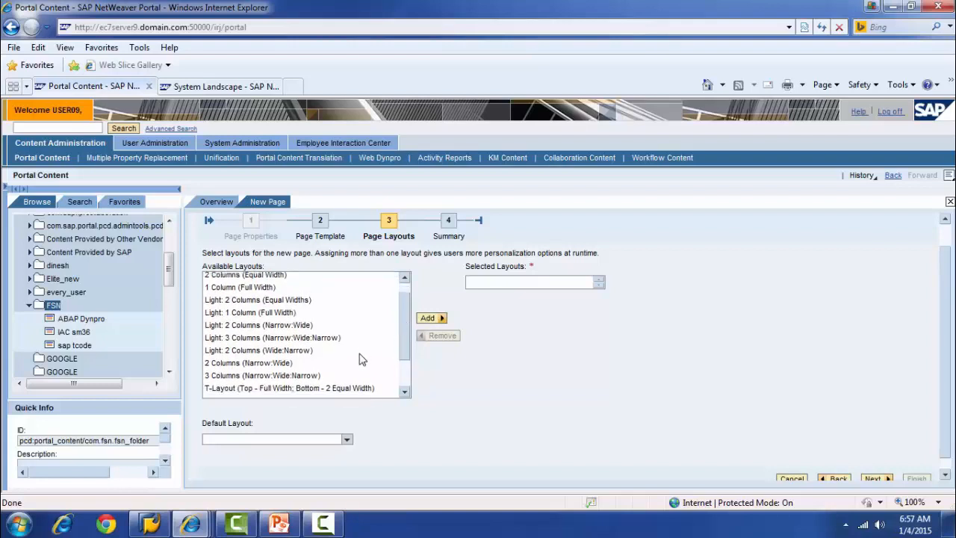
{"action": "left_click", "coordinate": [312, 379]}
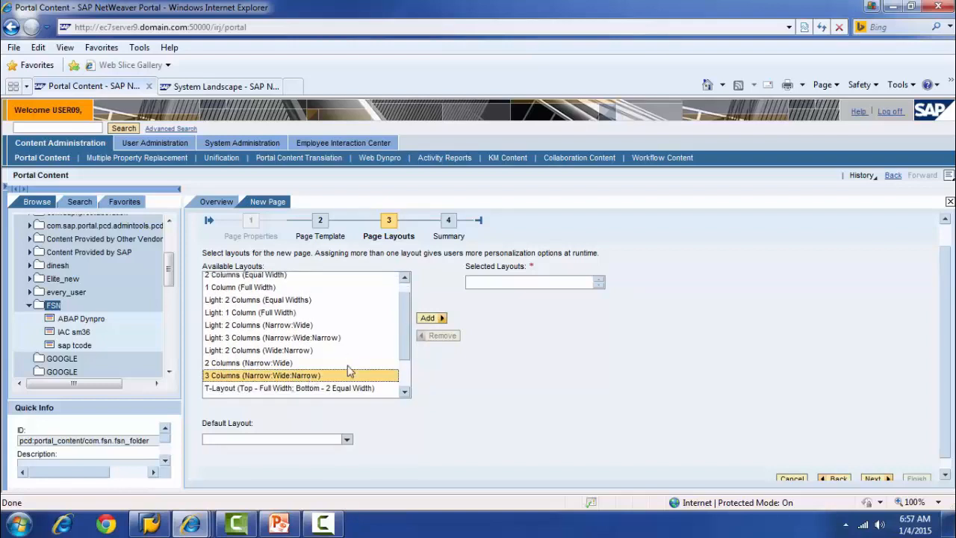
{"action": "left_click", "coordinate": [428, 318]}
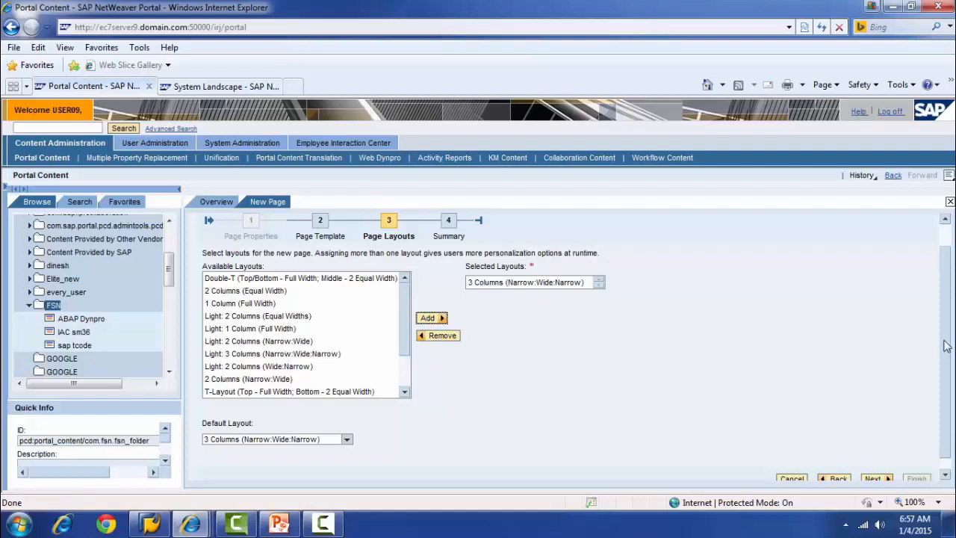
{"action": "scroll", "coordinate": [945, 345], "scroll_direction": "down", "scroll_amount": 1}
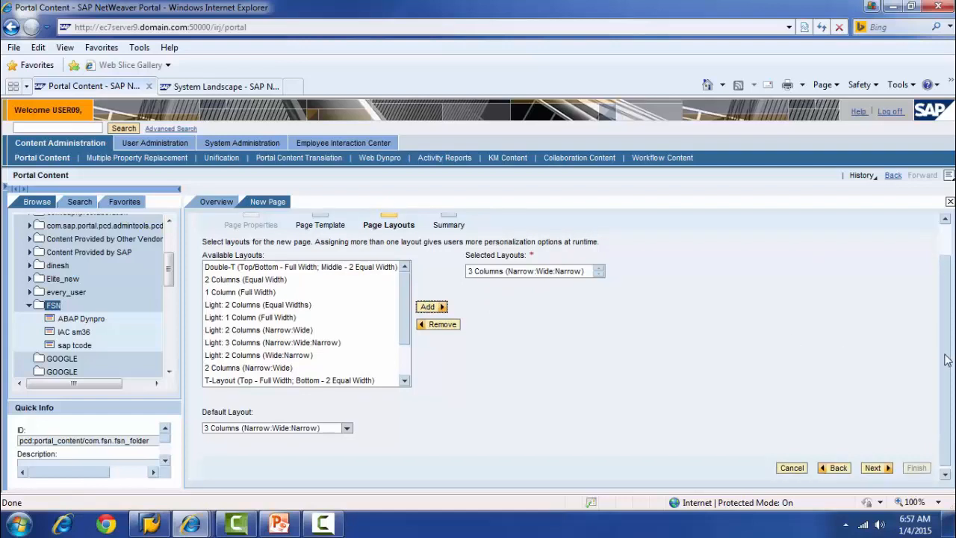
{"action": "left_click", "coordinate": [873, 467]}
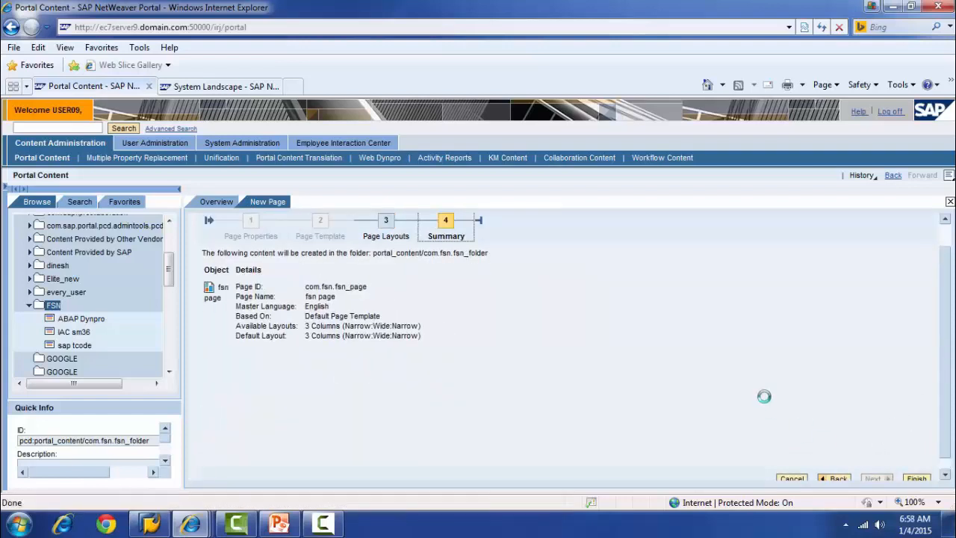
Finish creating the fsn page and open it for editing.
{"action": "scroll", "coordinate": [947, 405], "scroll_direction": "down", "scroll_amount": 1}
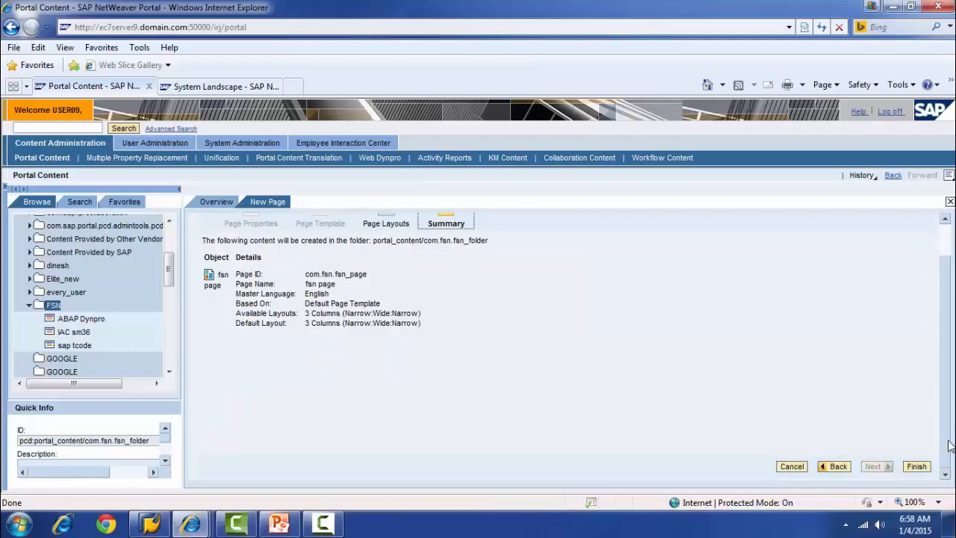
{"action": "left_click", "coordinate": [908, 466]}
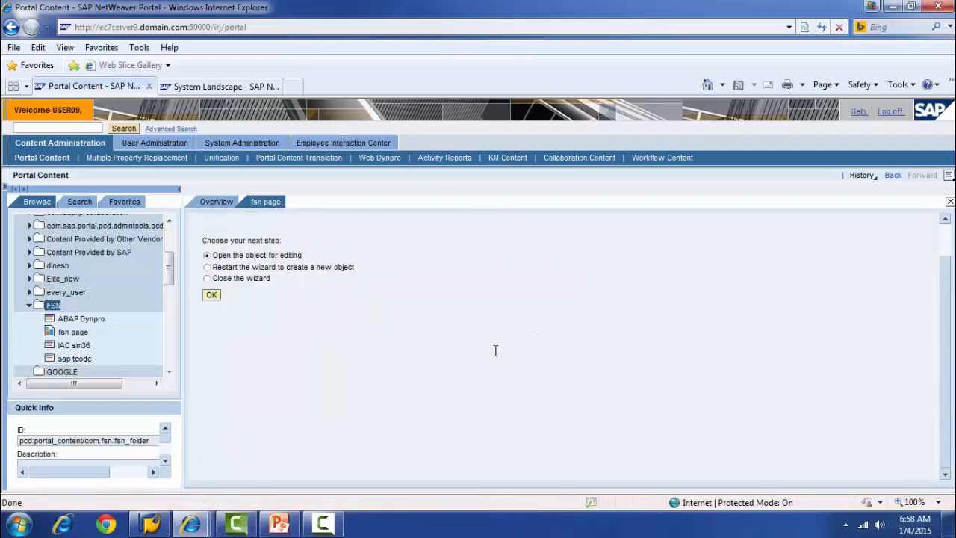
{"action": "left_click", "coordinate": [211, 295]}
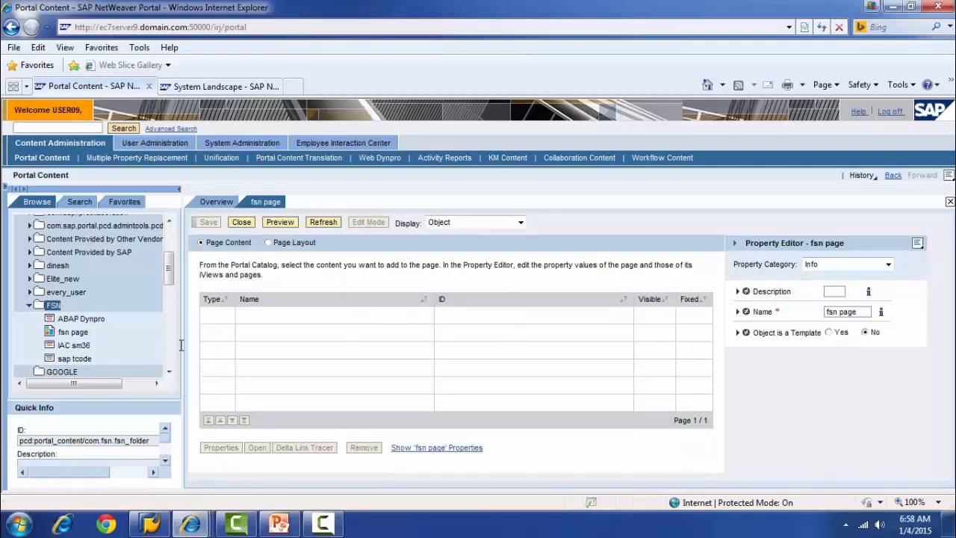
Add the ABAP Dynpro, IAC sm36 and sap tcode iViews to the fsn page as delta links, and save the page.
{"action": "right_click", "coordinate": [90, 319]}
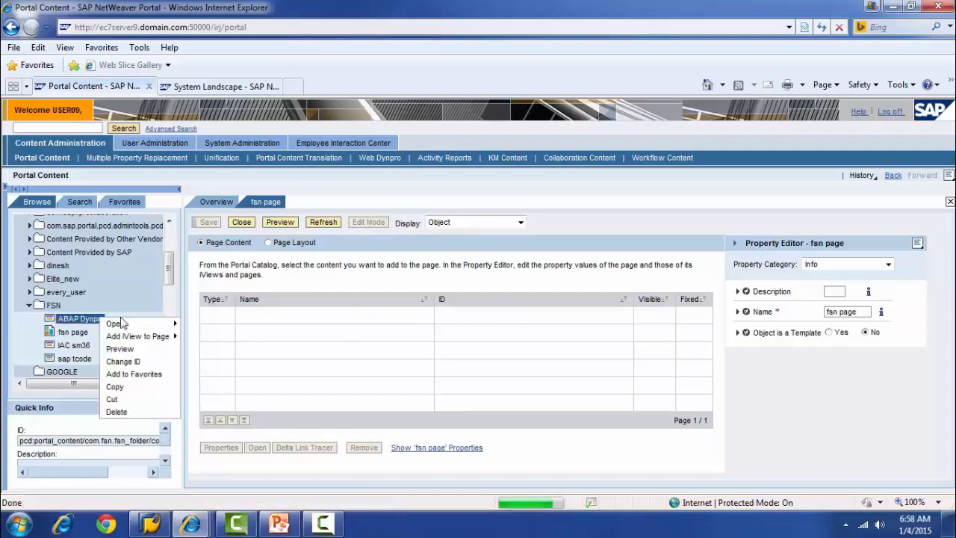
{"action": "mouse_move", "coordinate": [137, 340]}
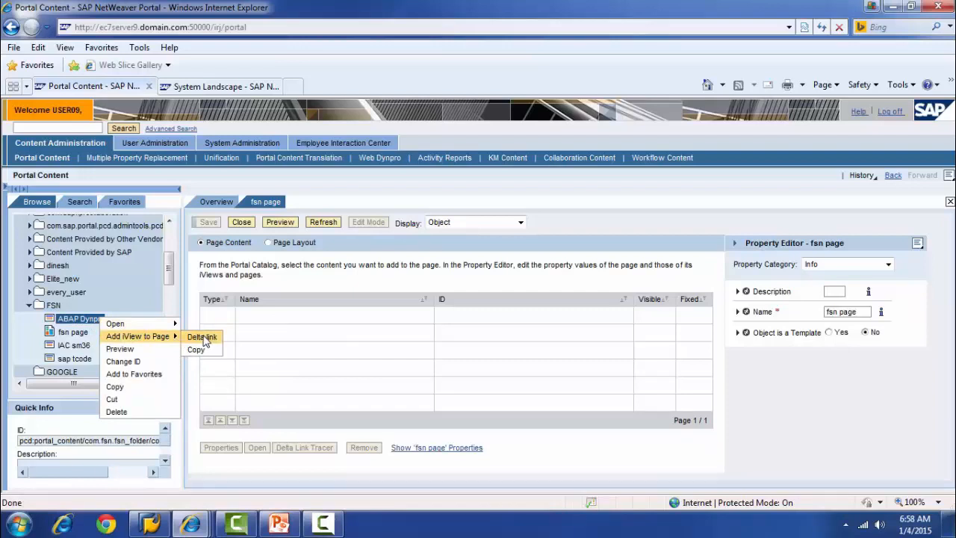
{"action": "left_click", "coordinate": [203, 337]}
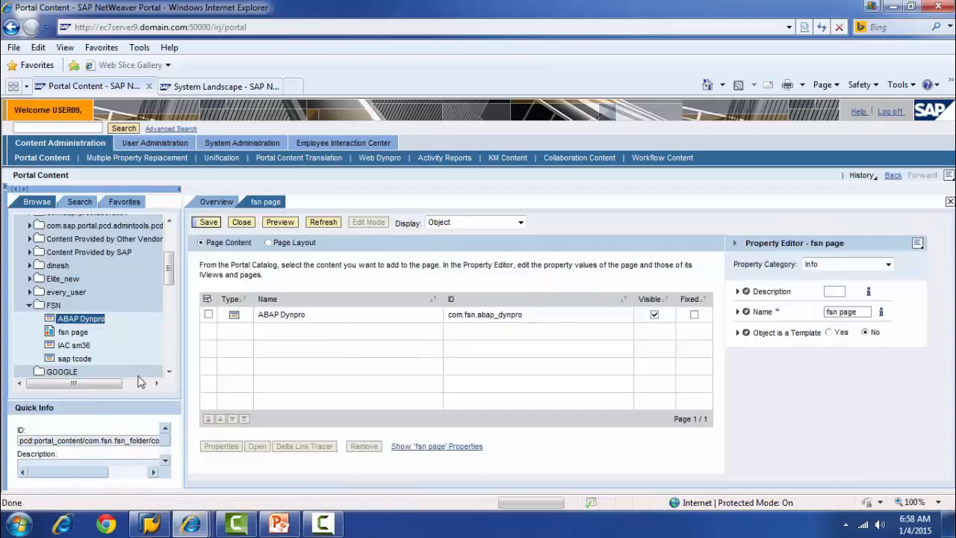
{"action": "right_click", "coordinate": [83, 348]}
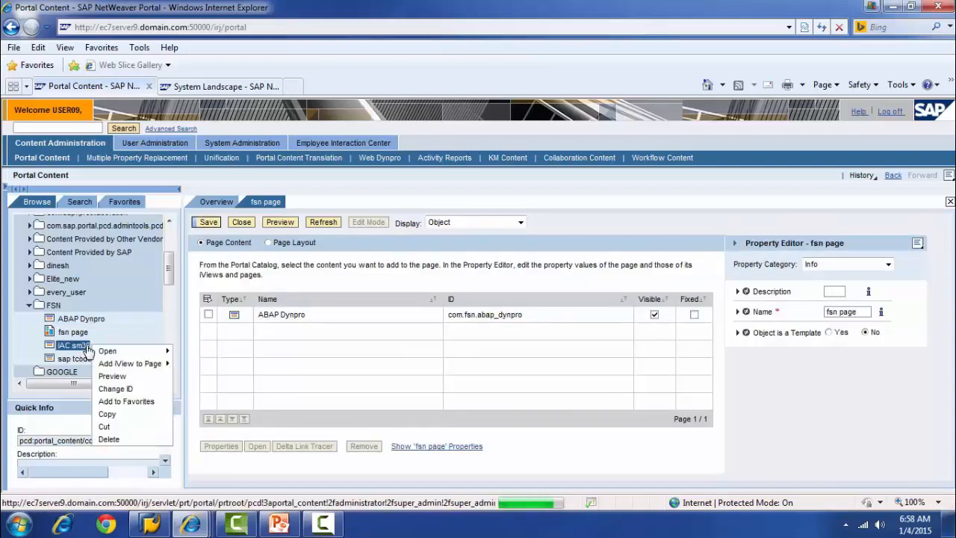
{"action": "mouse_move", "coordinate": [139, 369]}
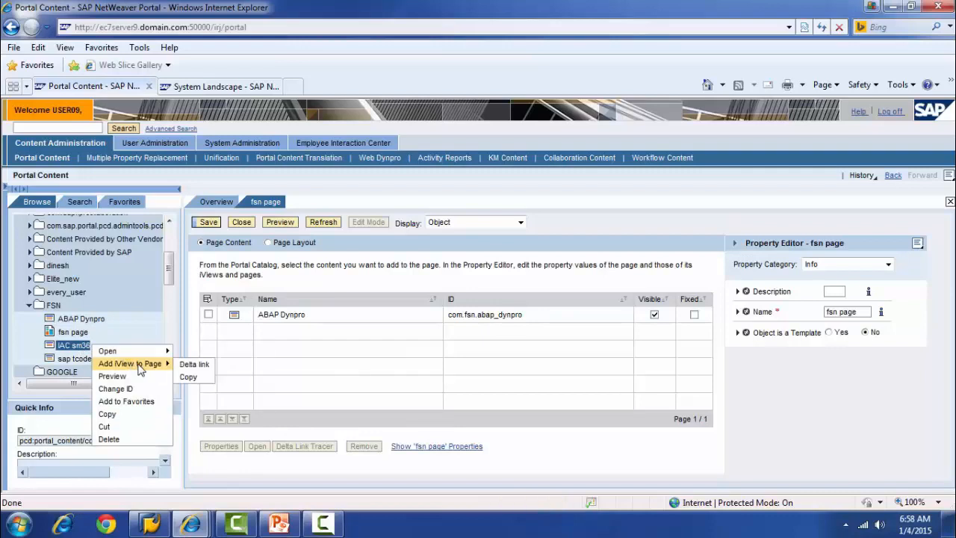
{"action": "left_click", "coordinate": [194, 364]}
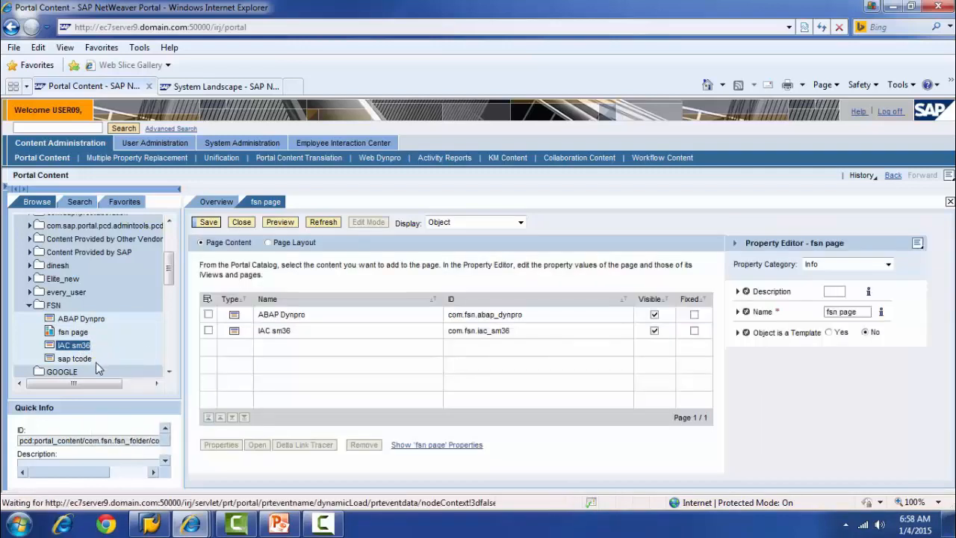
{"action": "right_click", "coordinate": [84, 361]}
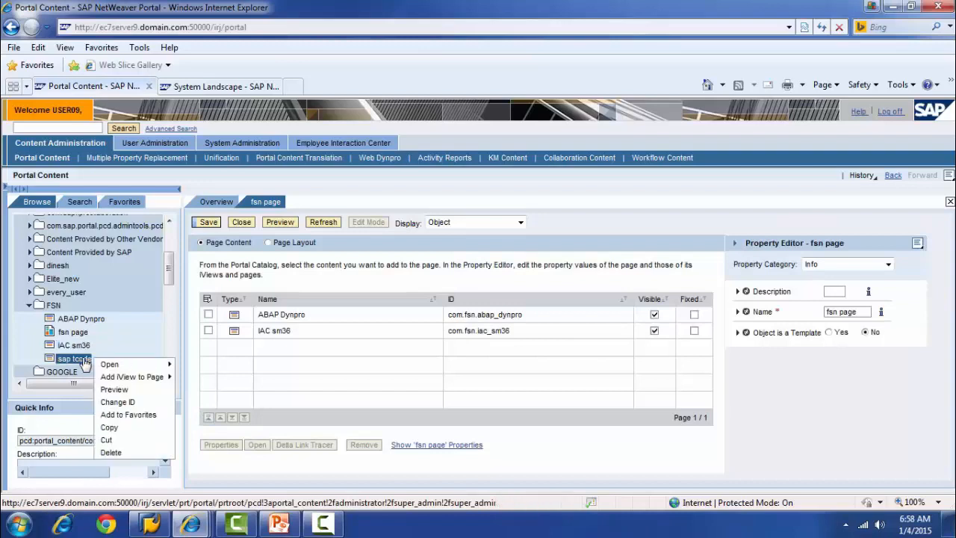
{"action": "mouse_move", "coordinate": [139, 379]}
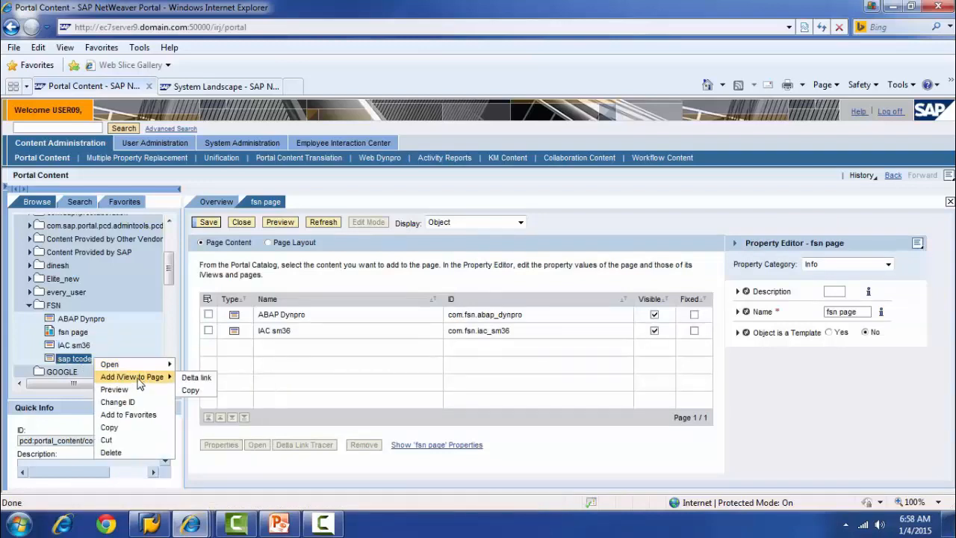
{"action": "left_click", "coordinate": [199, 377]}
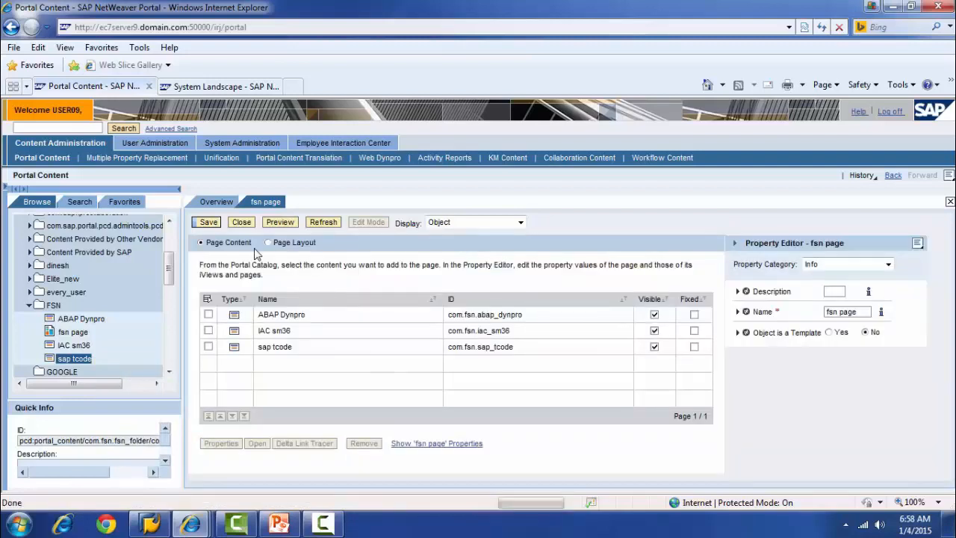
{"action": "left_click", "coordinate": [210, 226]}
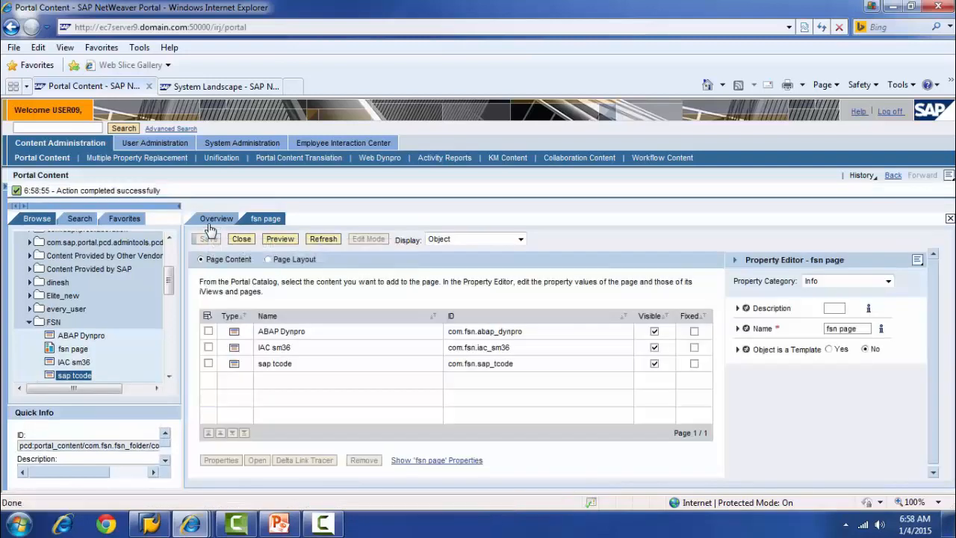
In the page layout, move IAC sm36 to Column 2 and ABAP Dynpro to Column 3, and save the page.
{"action": "left_click", "coordinate": [275, 261]}
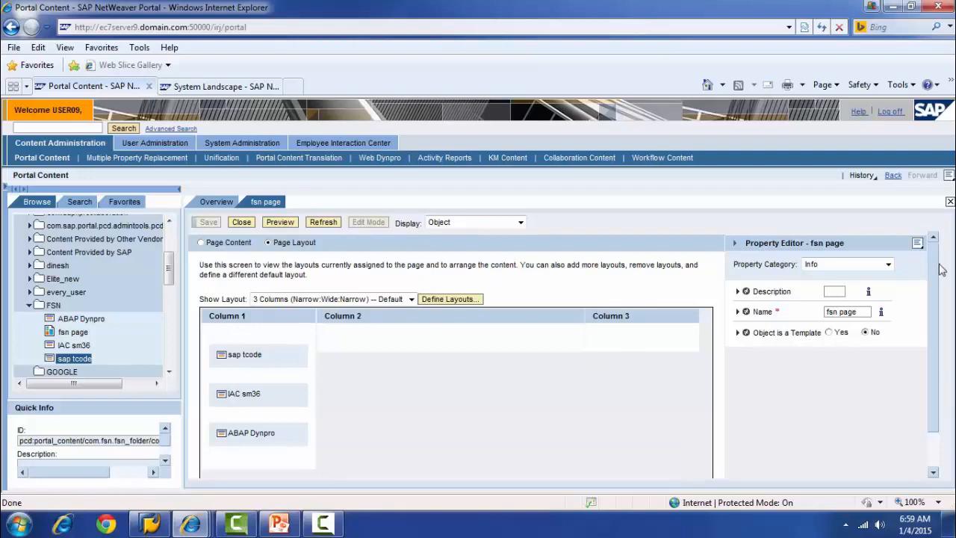
{"action": "scroll", "coordinate": [939, 273], "scroll_direction": "down", "scroll_amount": 1}
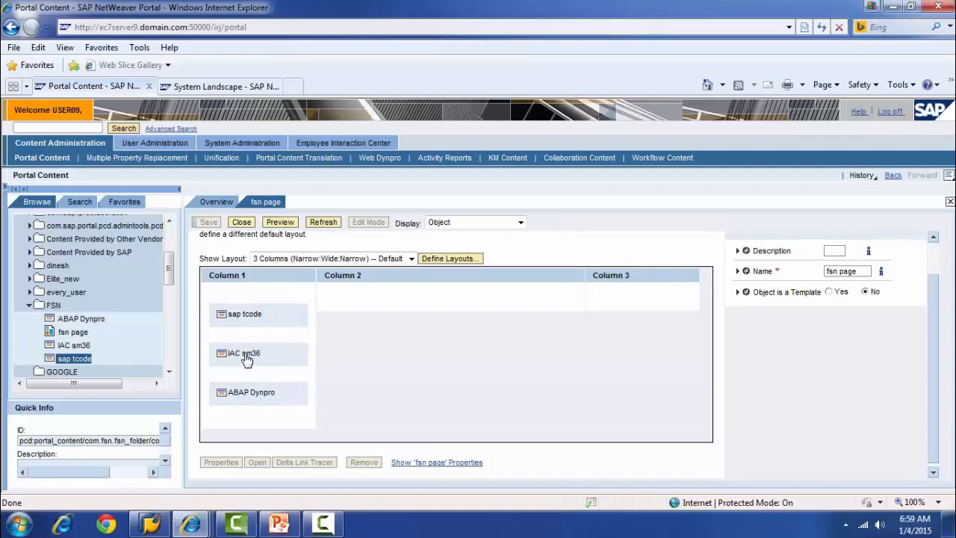
{"action": "left_click_drag", "start_coordinate": [247, 360], "coordinate": [371, 298]}
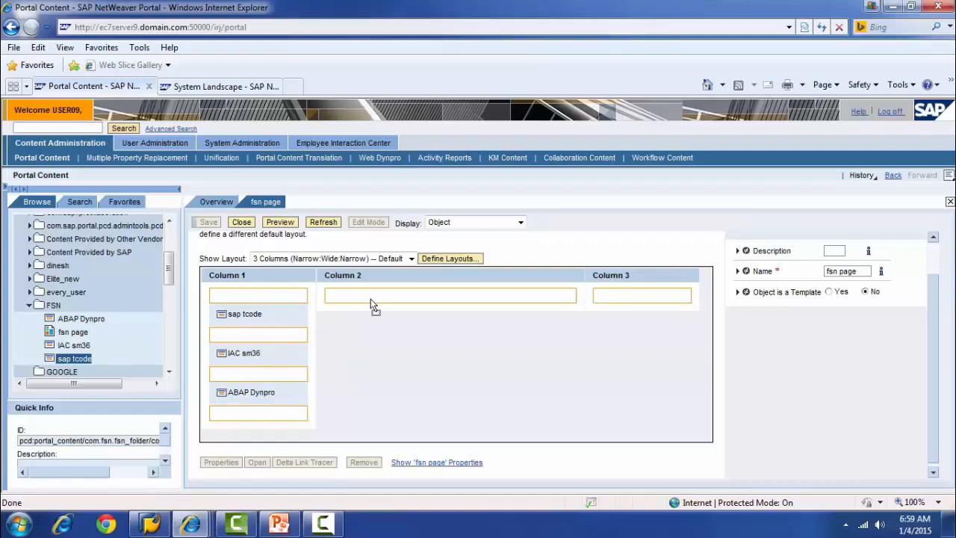
{"action": "left_click_drag", "start_coordinate": [370, 299], "coordinate": [370, 299]}
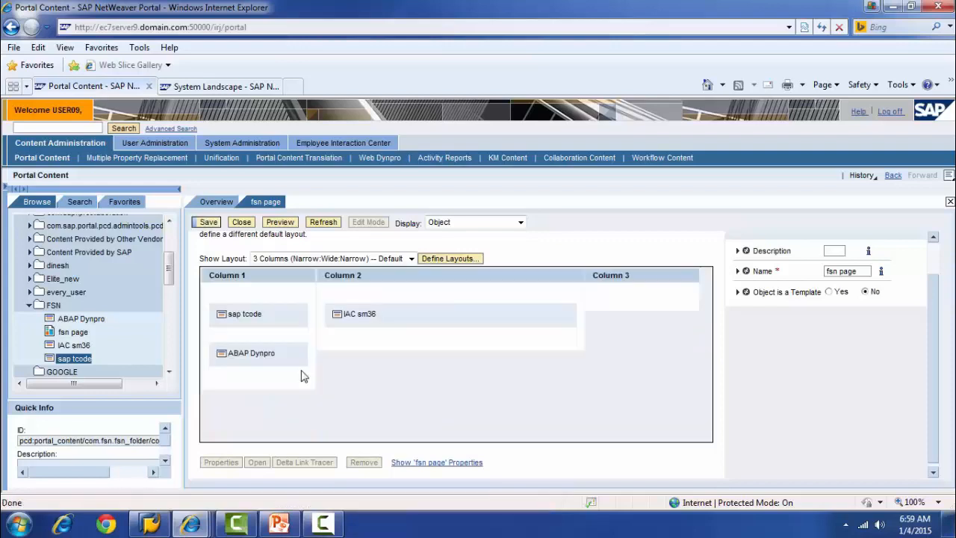
{"action": "left_click_drag", "start_coordinate": [259, 357], "coordinate": [637, 296]}
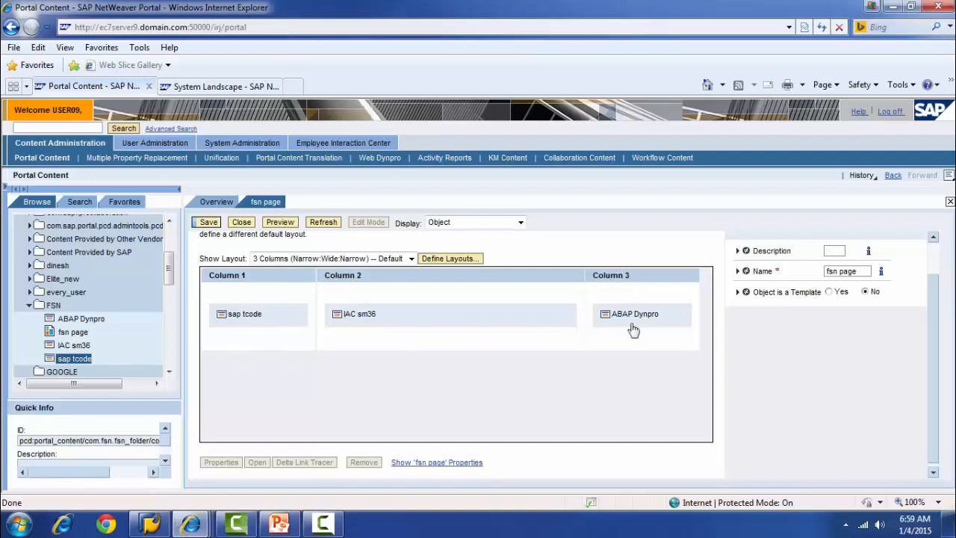
{"action": "left_click", "coordinate": [208, 224]}
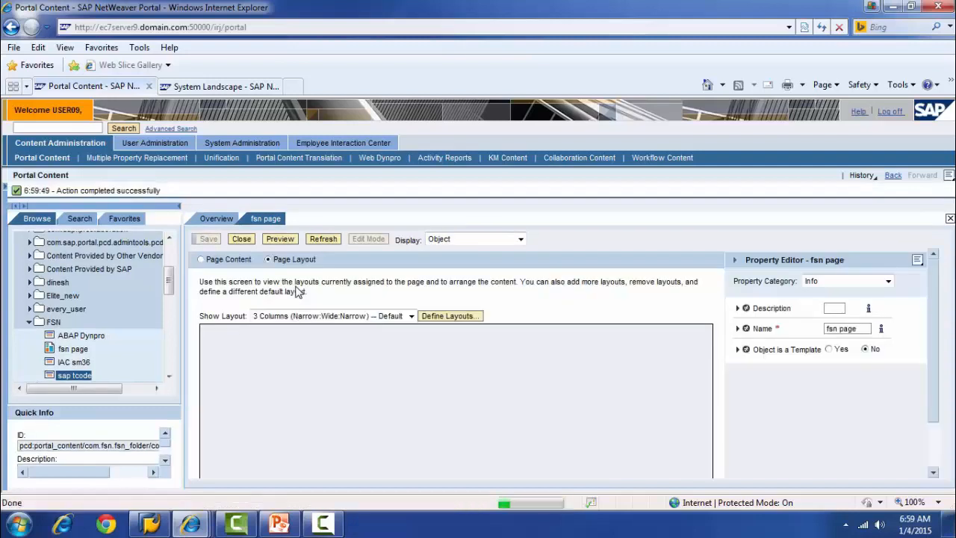
Preview the fsn page in a maximized window and collapse the sap tcode tray.
{"action": "left_click", "coordinate": [280, 239]}
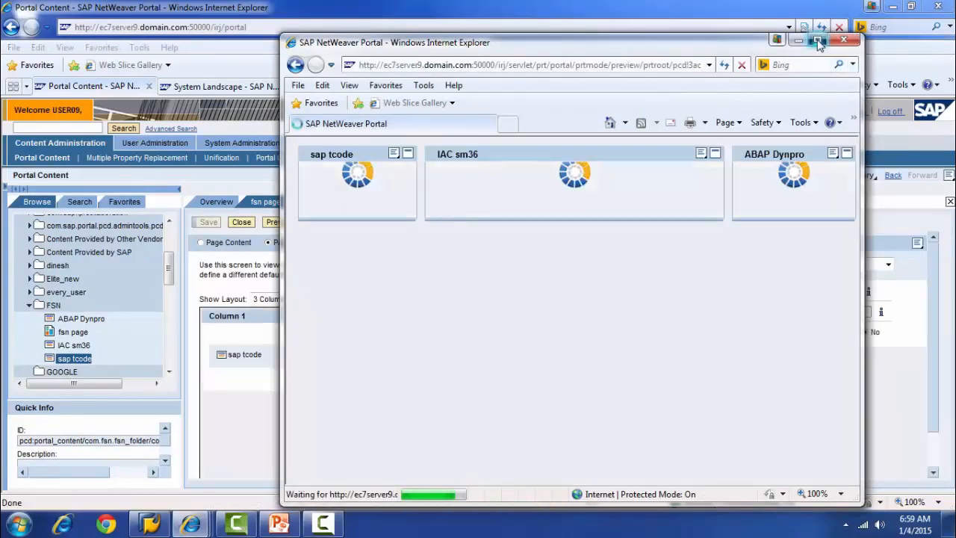
{"action": "left_click", "coordinate": [818, 40]}
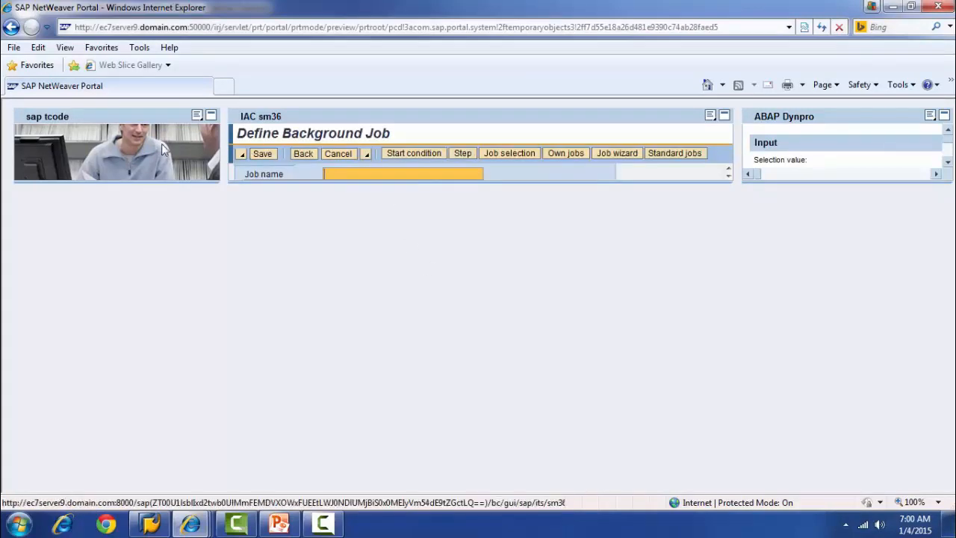
{"action": "left_click", "coordinate": [212, 116]}
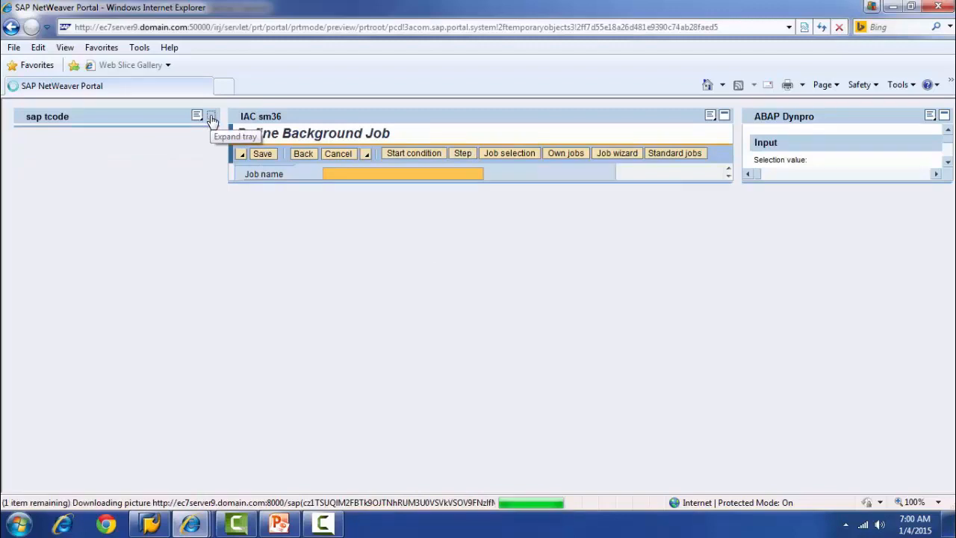
Expand the sap tcode tray, collapse and re-expand the IAC sm36 and ABAP Dynpro trays, and minimize the preview.
{"action": "left_click", "coordinate": [212, 116]}
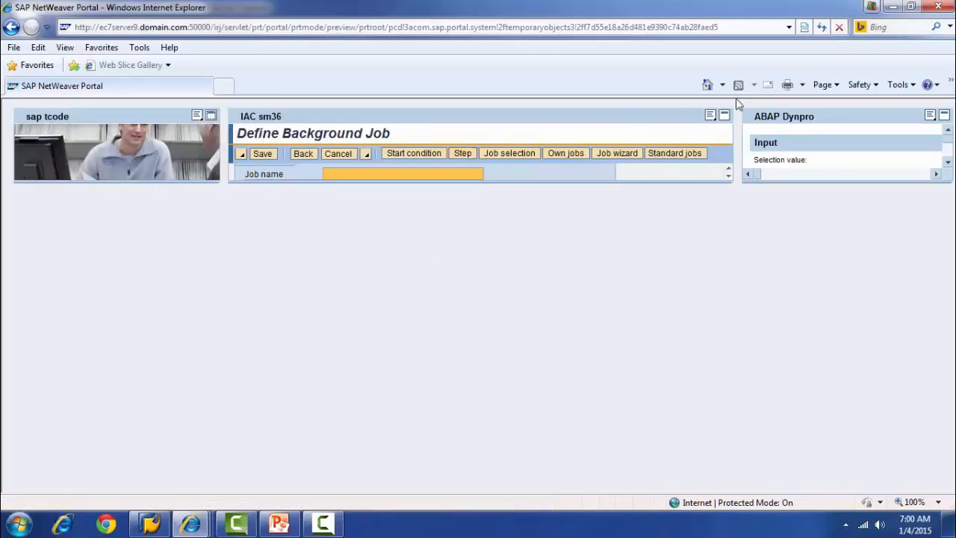
{"action": "left_click", "coordinate": [724, 116]}
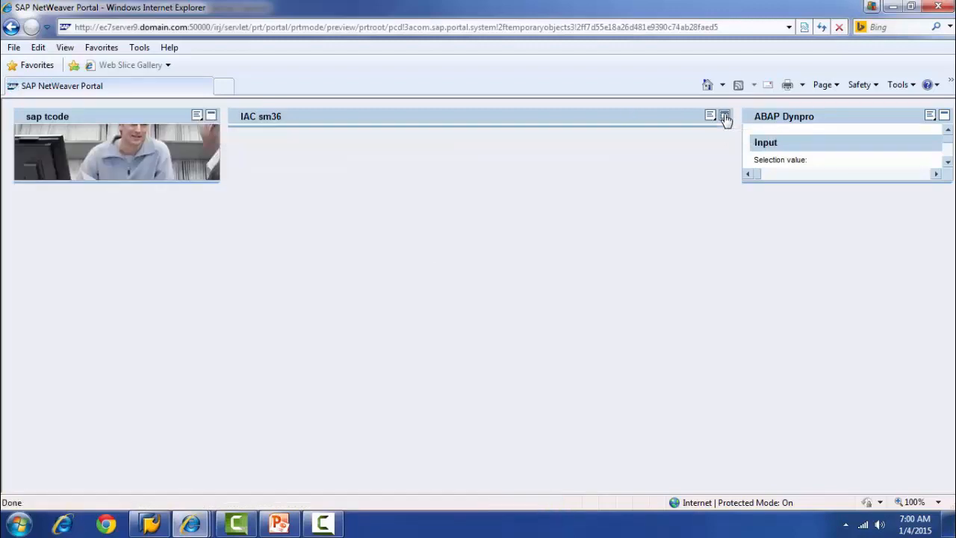
{"action": "left_click", "coordinate": [724, 116]}
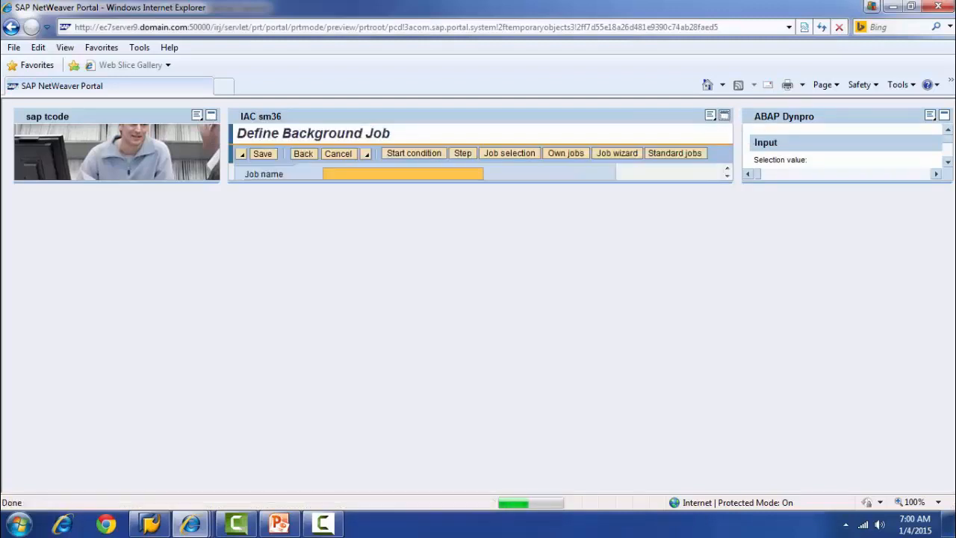
{"action": "left_click", "coordinate": [944, 117]}
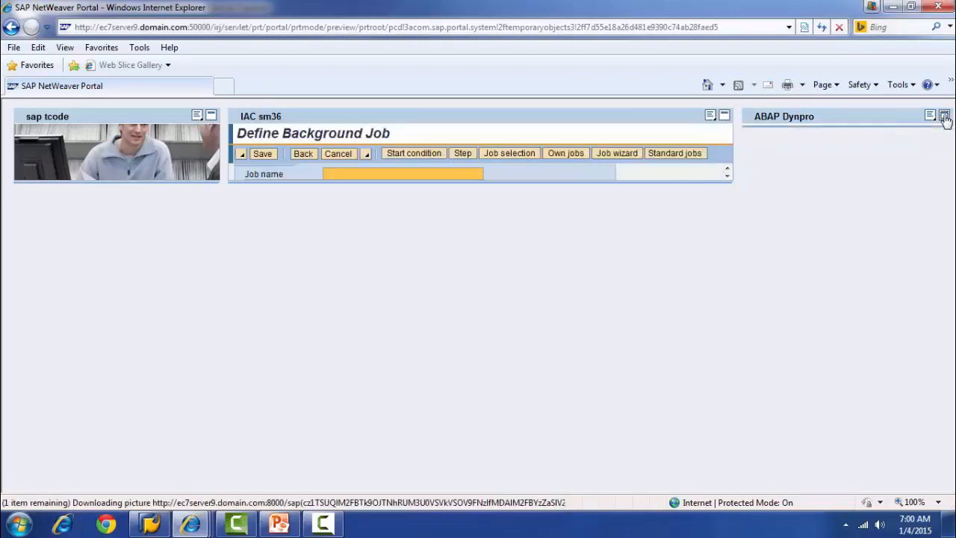
{"action": "left_click", "coordinate": [944, 117]}
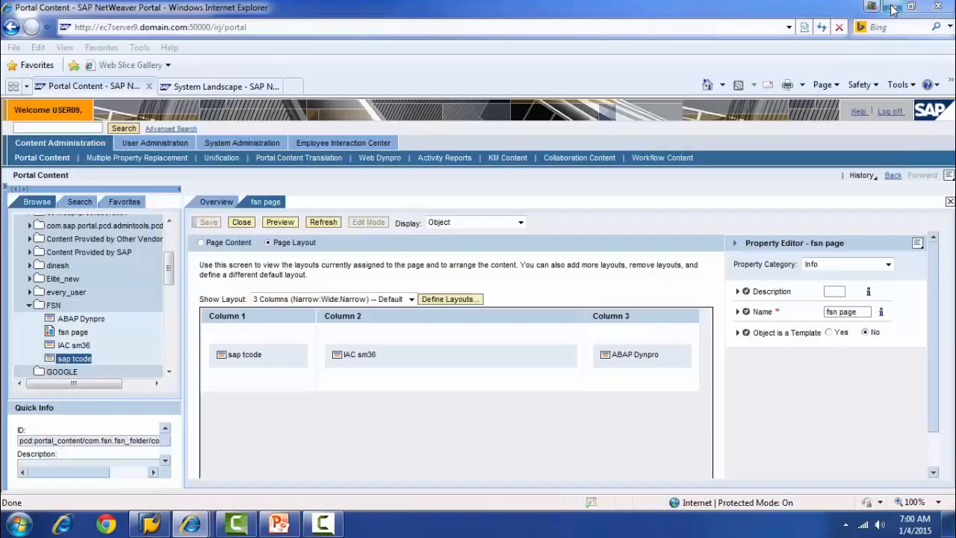
{"action": "left_click", "coordinate": [893, 7]}
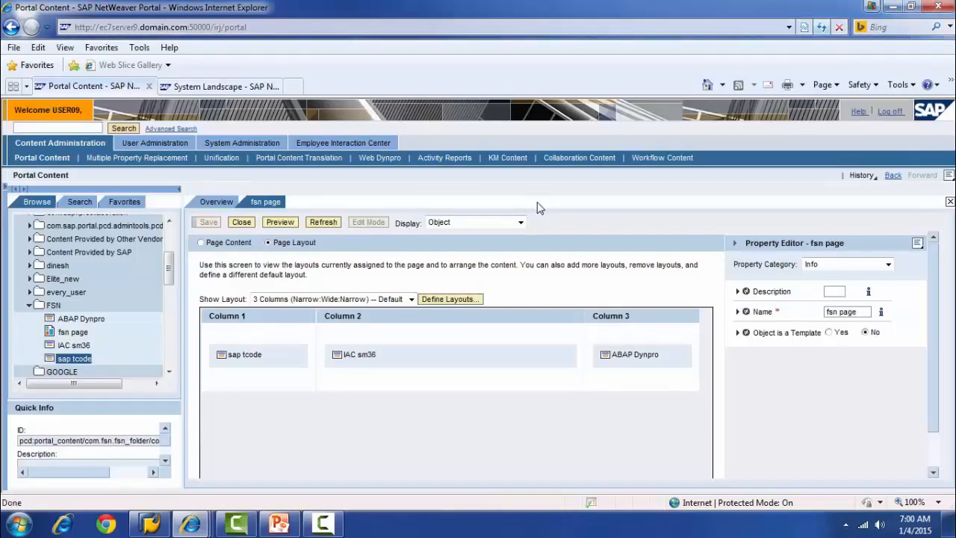
Open the ABAP Dynpro iView in the FSN folder, set its Height Type to FULL_PAGE, and save it.
{"action": "right_click", "coordinate": [88, 322]}
{"action": "mouse_move", "coordinate": [119, 324]}
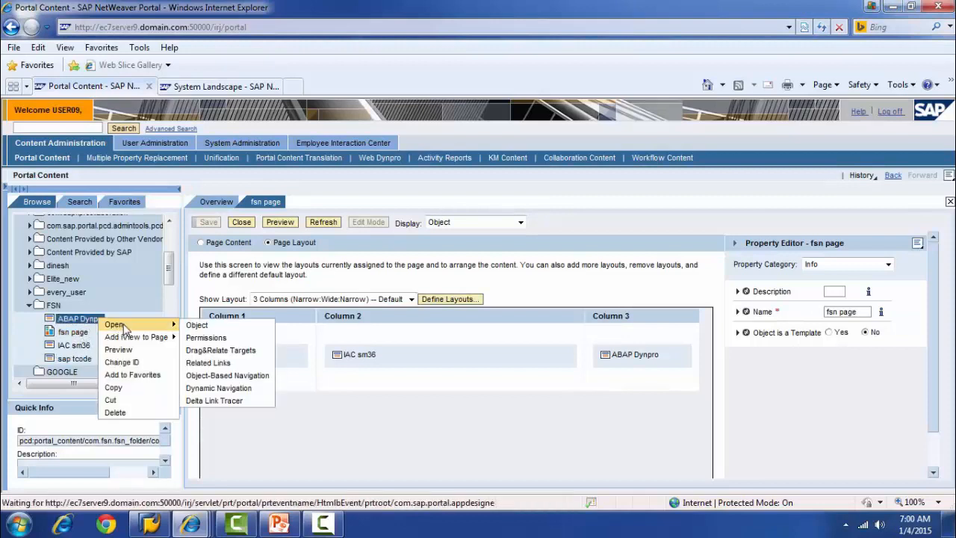
{"action": "left_click", "coordinate": [202, 327]}
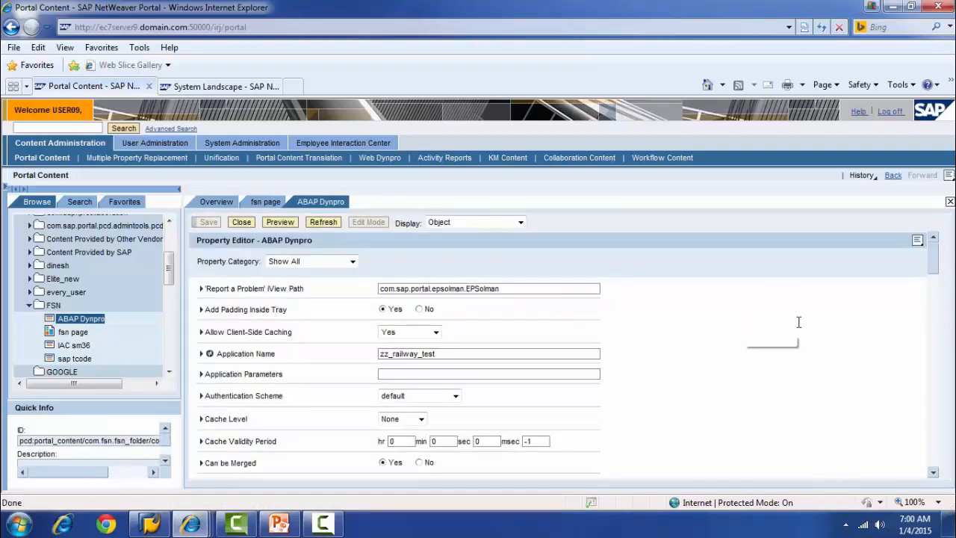
{"action": "left_click_drag", "start_coordinate": [932, 254], "coordinate": [947, 308]}
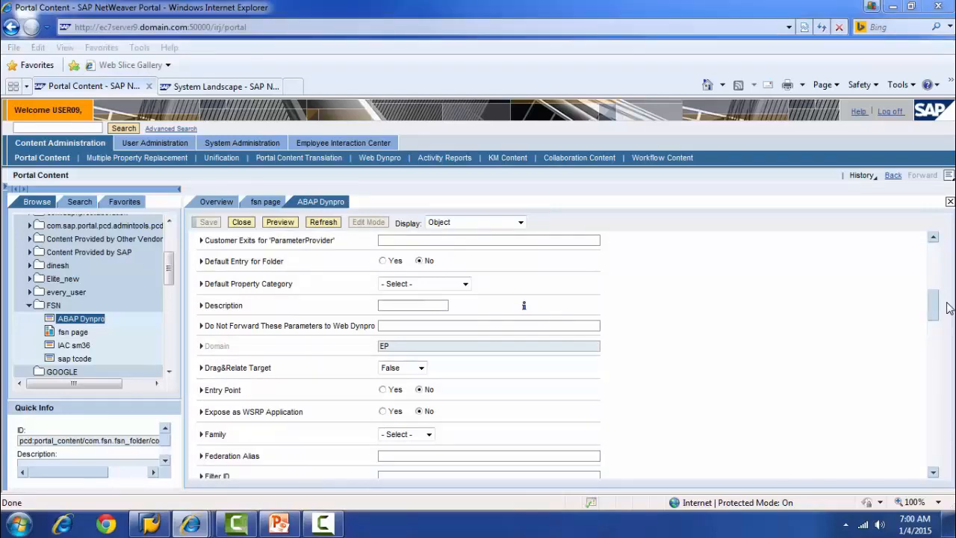
{"action": "left_click_drag", "start_coordinate": [938, 306], "coordinate": [937, 329]}
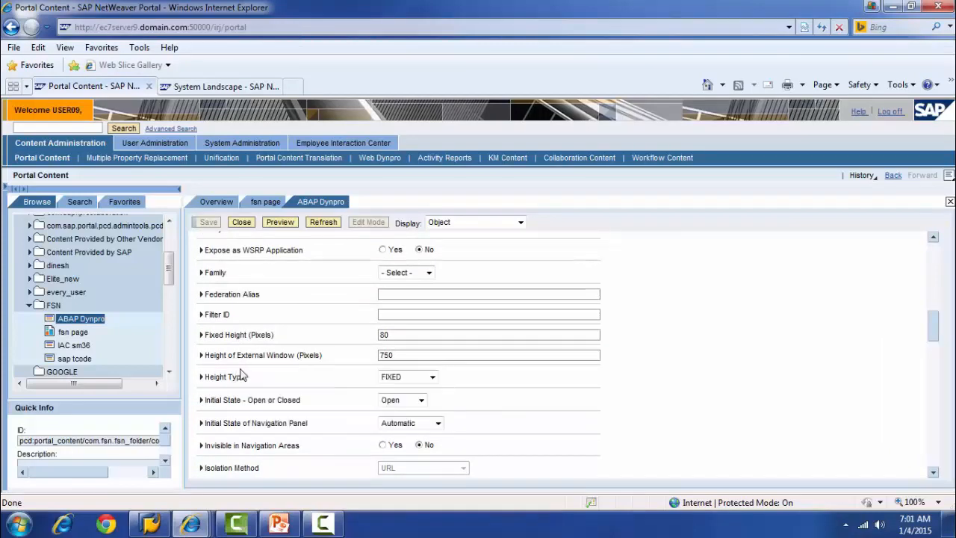
{"action": "left_click", "coordinate": [433, 378]}
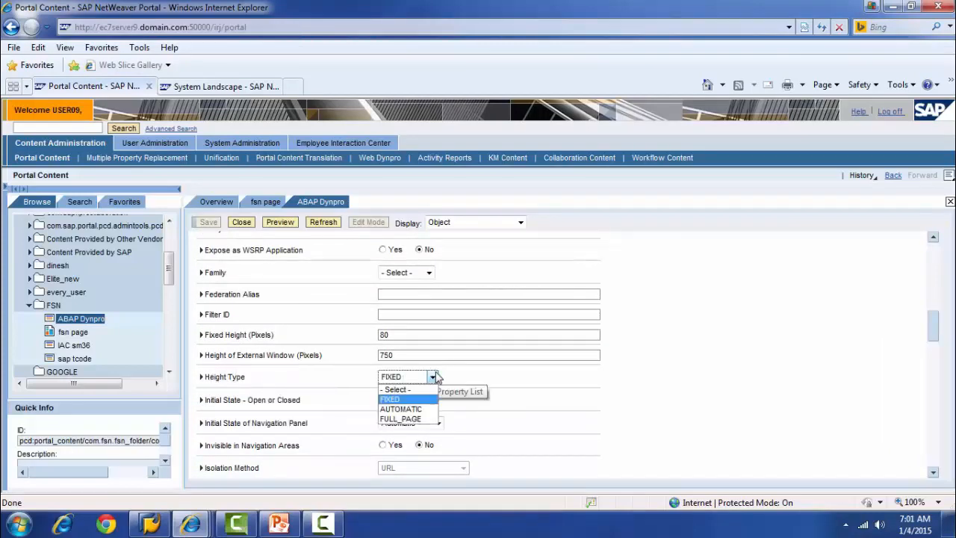
{"action": "left_click", "coordinate": [416, 419]}
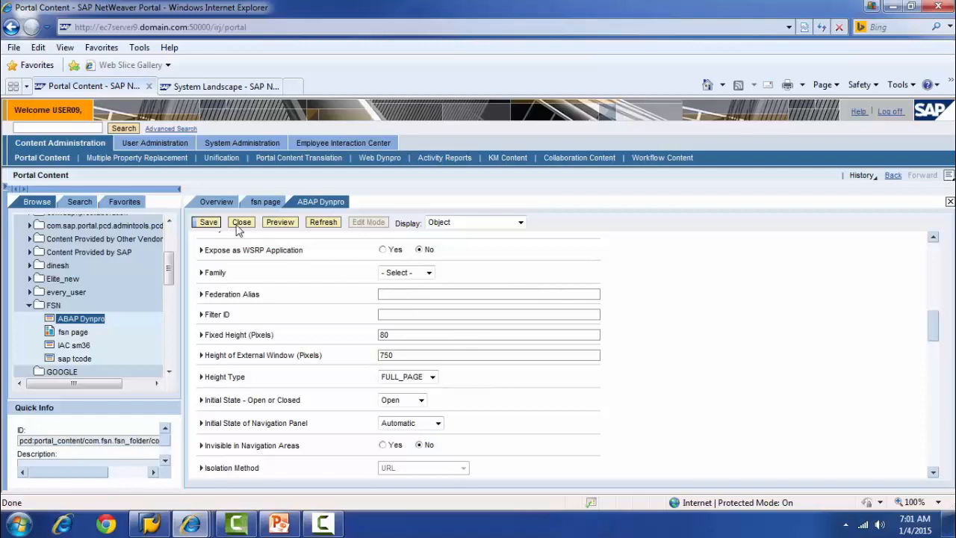
{"action": "left_click", "coordinate": [206, 222]}
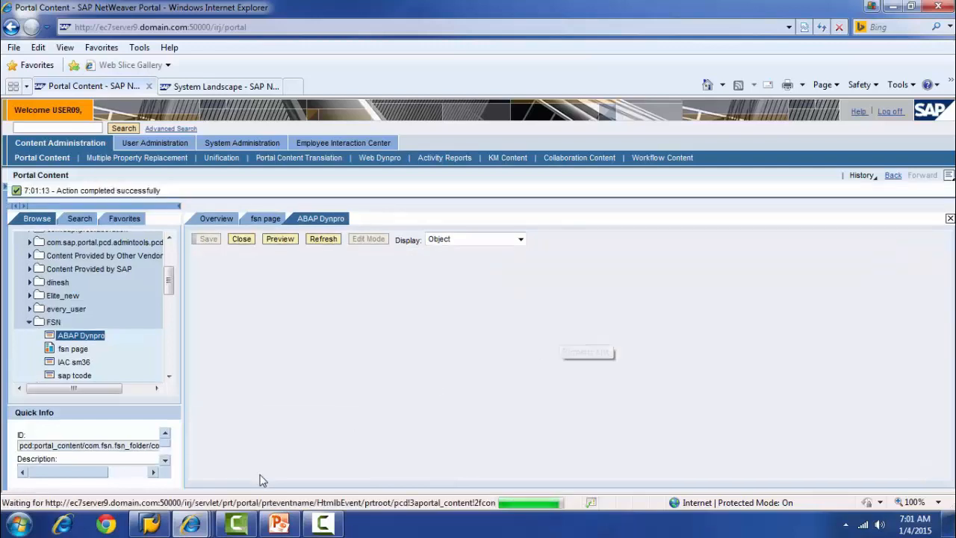
Reload the fsn page preview, dismiss the session-closing popup, and examine the height of the ABAP Dynpro tray.
{"action": "mouse_move", "coordinate": [197, 526]}
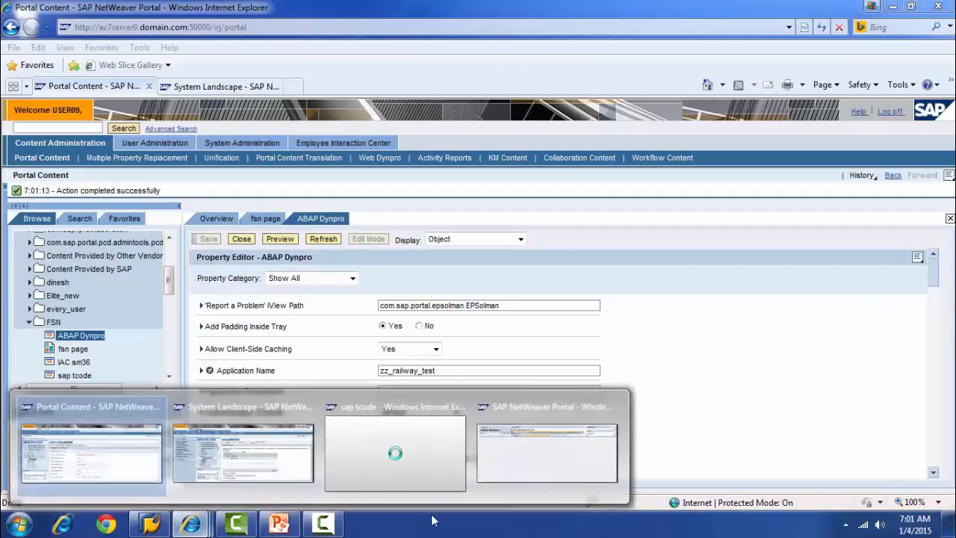
{"action": "left_click", "coordinate": [535, 475]}
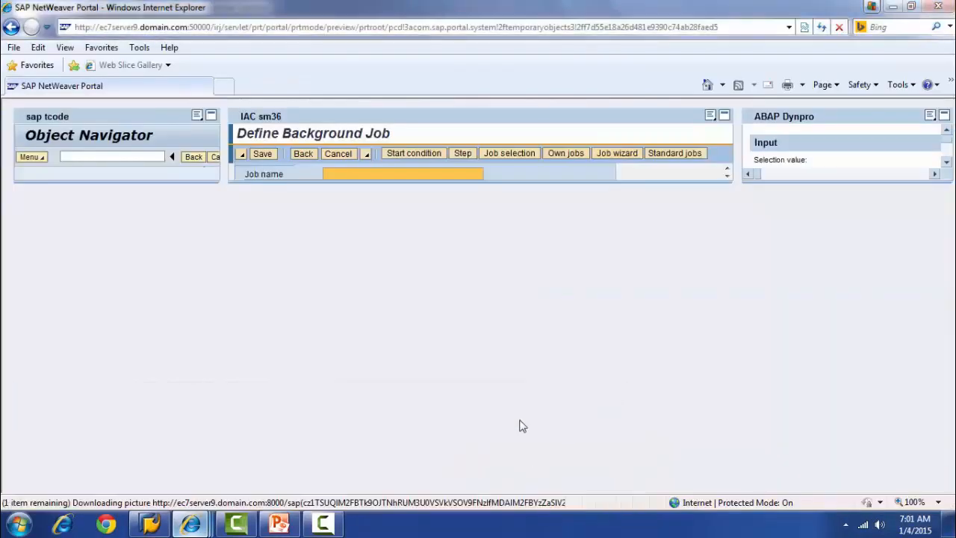
{"action": "left_click", "coordinate": [403, 33]}
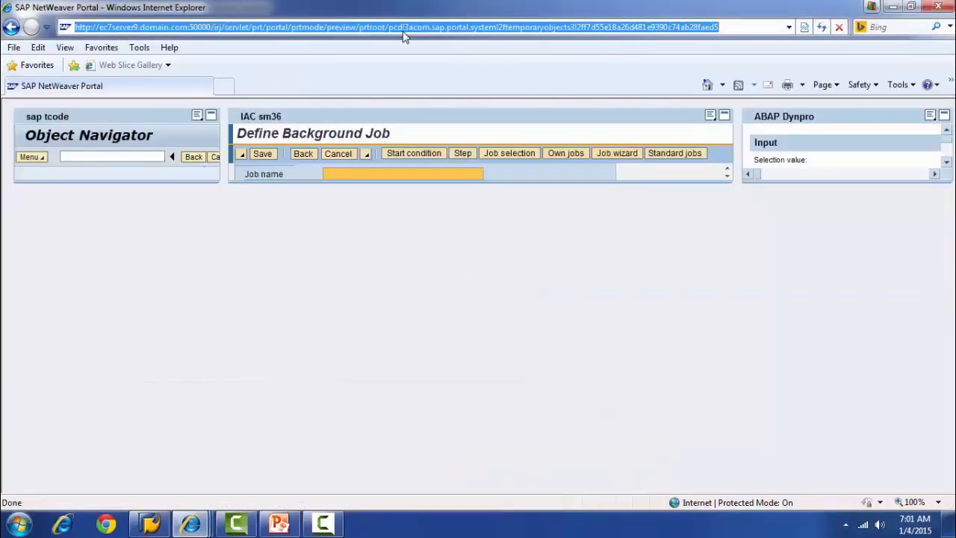
{"action": "key", "text": "Return"}
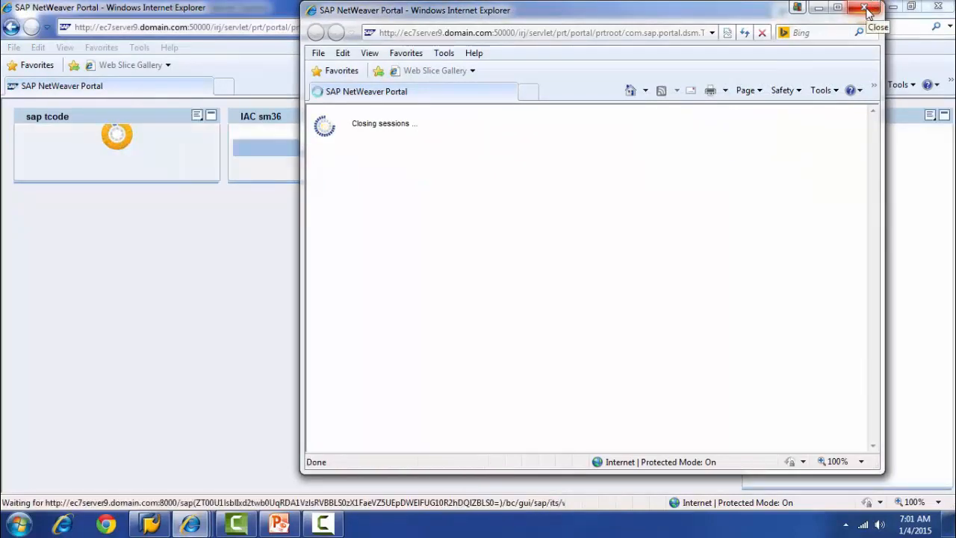
{"action": "left_click", "coordinate": [867, 11]}
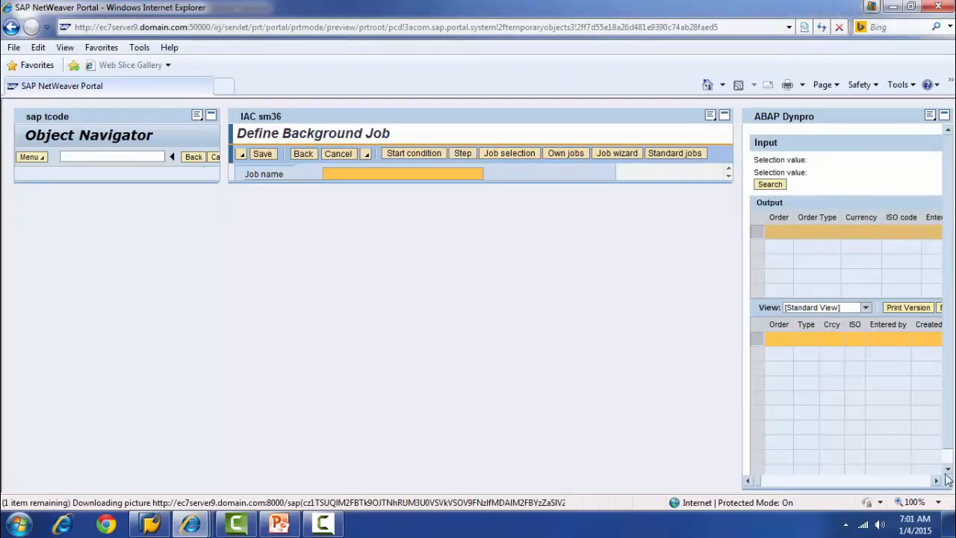
{"action": "left_click", "coordinate": [947, 471]}
{"action": "scroll", "coordinate": [946, 437], "scroll_direction": "up", "scroll_amount": 1}
{"action": "left_click", "coordinate": [892, 9]}
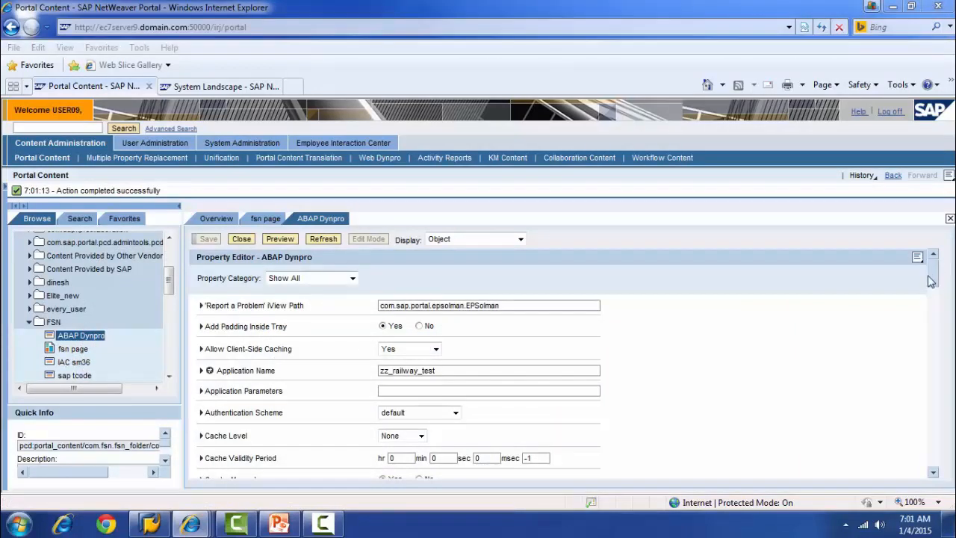
Review the Height Type options in the ABAP Dynpro iView's properties.
{"action": "left_click_drag", "start_coordinate": [932, 280], "coordinate": [941, 345]}
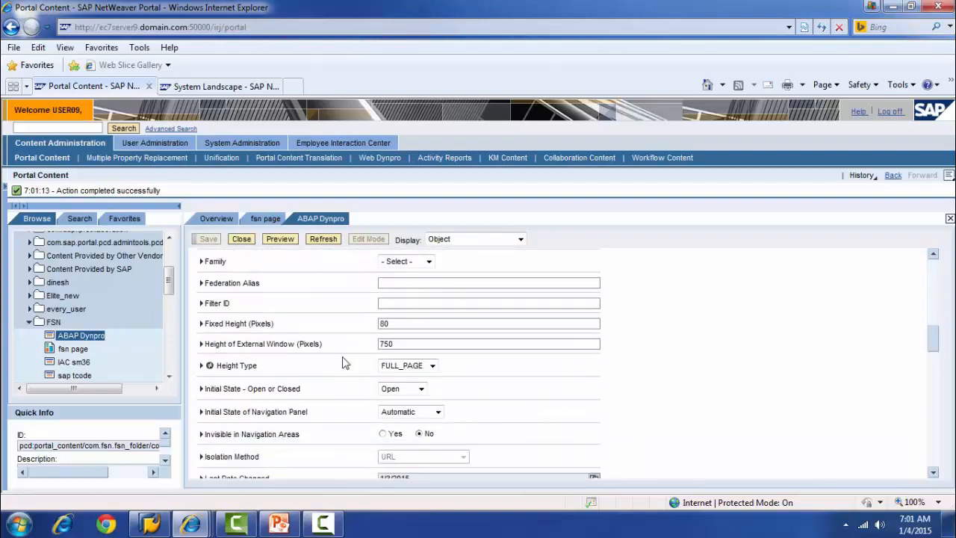
{"action": "left_click", "coordinate": [432, 365]}
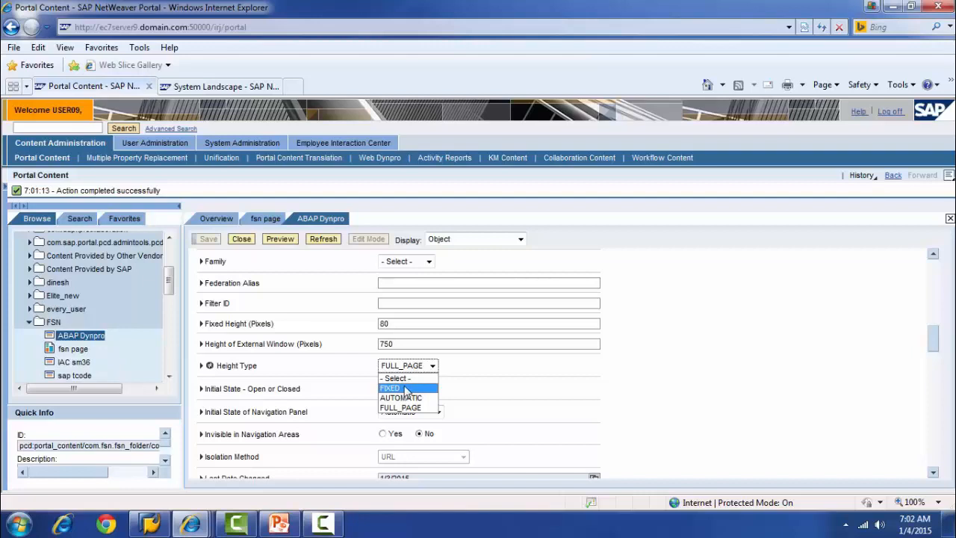
{"action": "left_click", "coordinate": [550, 373]}
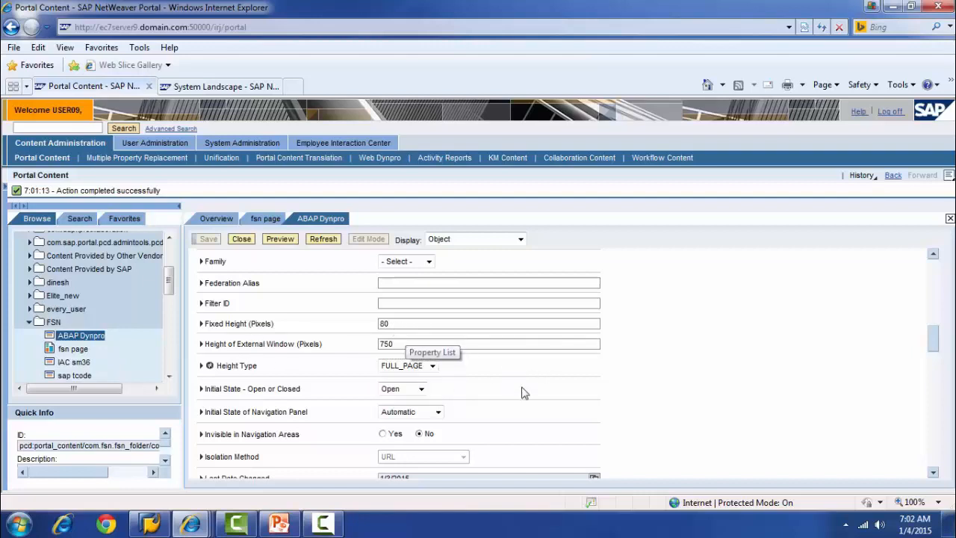
Check the fsn page preview once more, then close it and the ABAP Dynpro iView editor.
{"action": "left_click", "coordinate": [193, 525]}
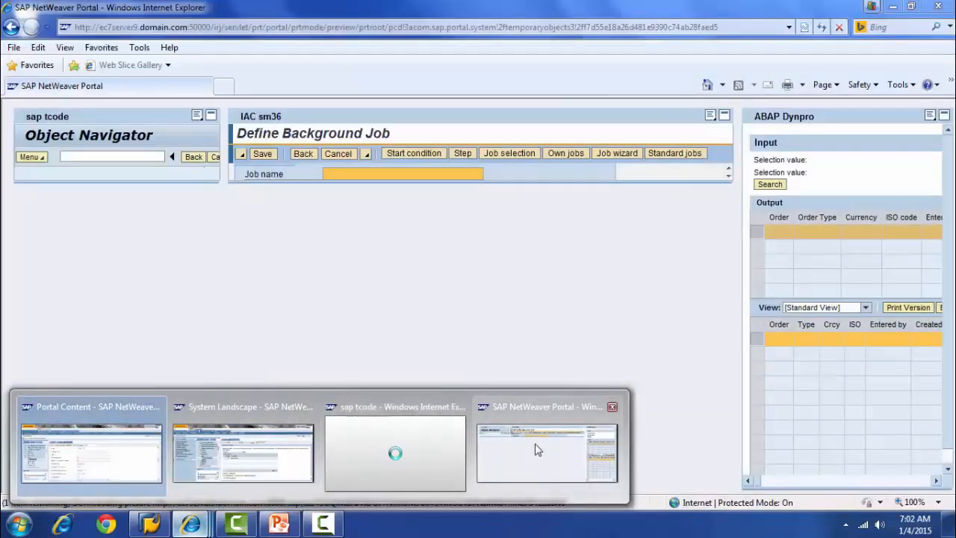
{"action": "left_click", "coordinate": [535, 449]}
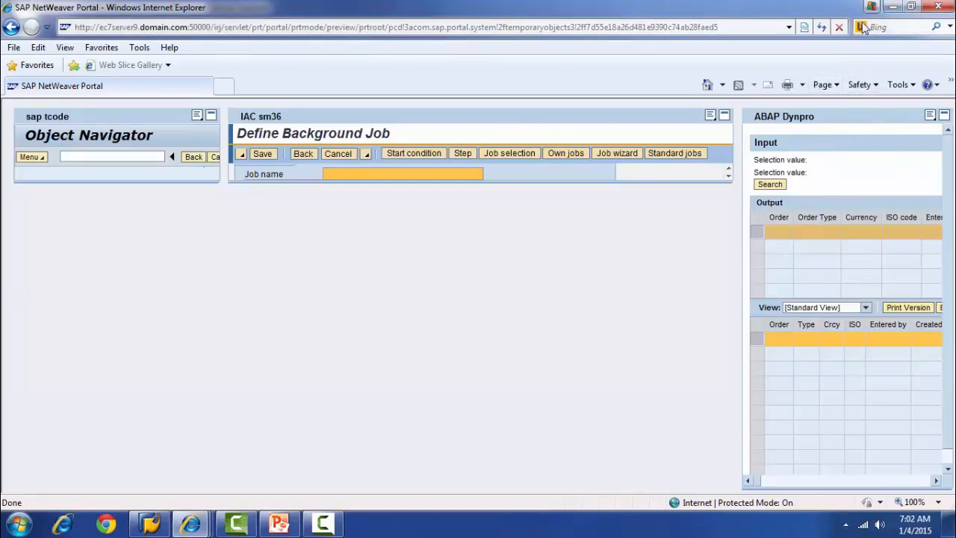
{"action": "left_click", "coordinate": [939, 8]}
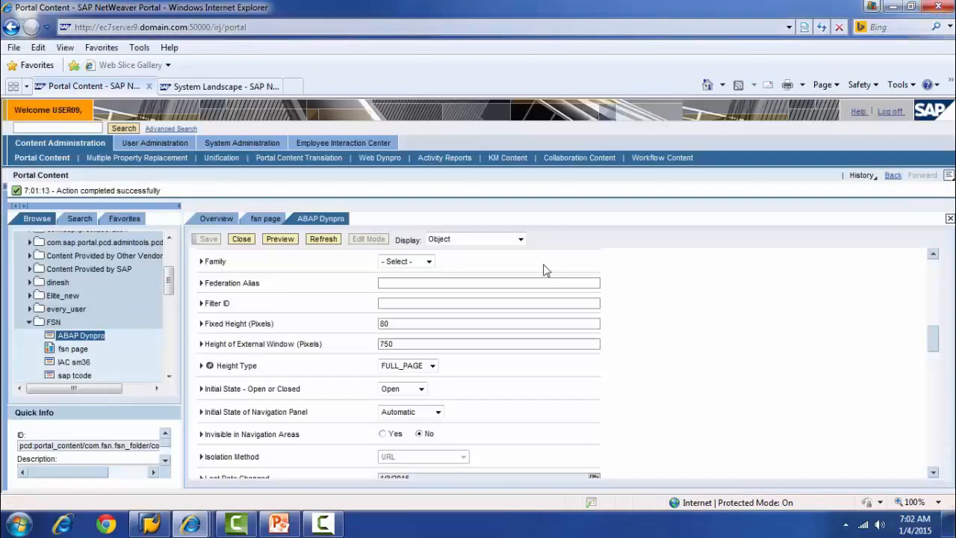
{"action": "left_click", "coordinate": [241, 238]}
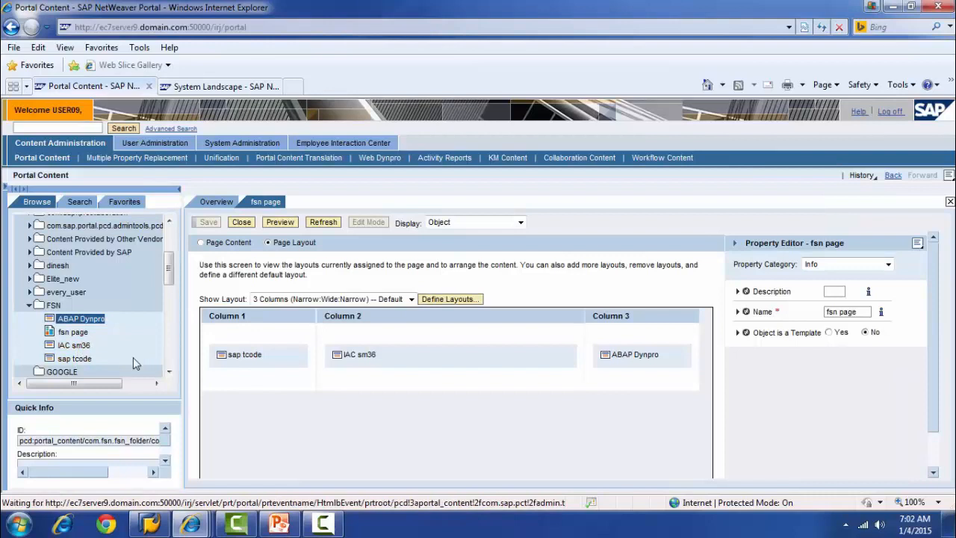
Open the IAC sm36 iView, set its Height Type to FULL_PAGE, save it, and close its editor.
{"action": "right_click", "coordinate": [79, 347]}
{"action": "mouse_move", "coordinate": [142, 351]}
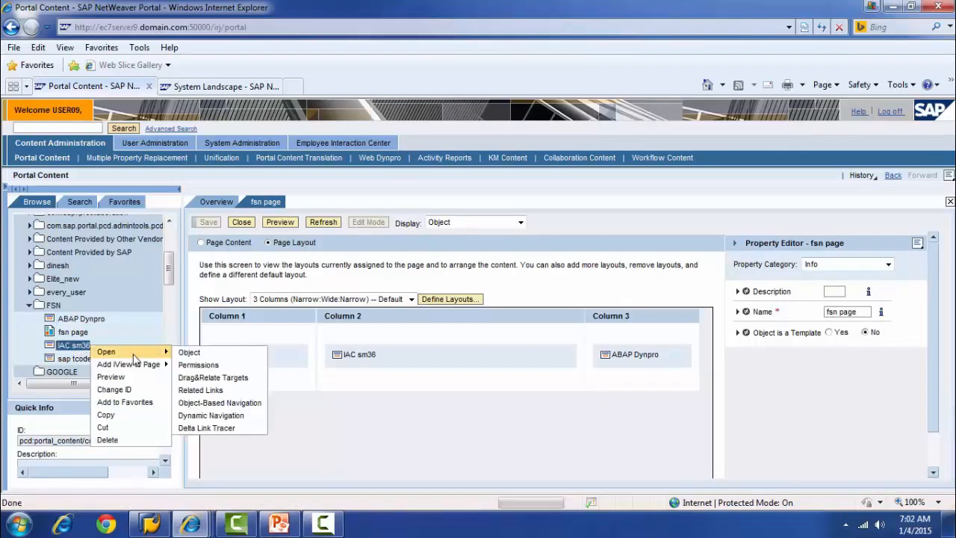
{"action": "left_click", "coordinate": [191, 353]}
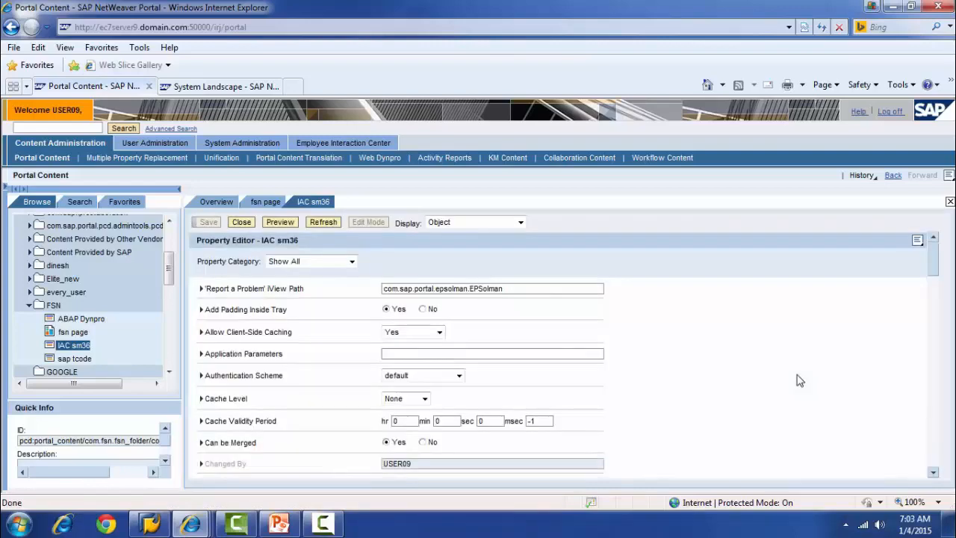
{"action": "left_click_drag", "start_coordinate": [938, 271], "coordinate": [954, 341]}
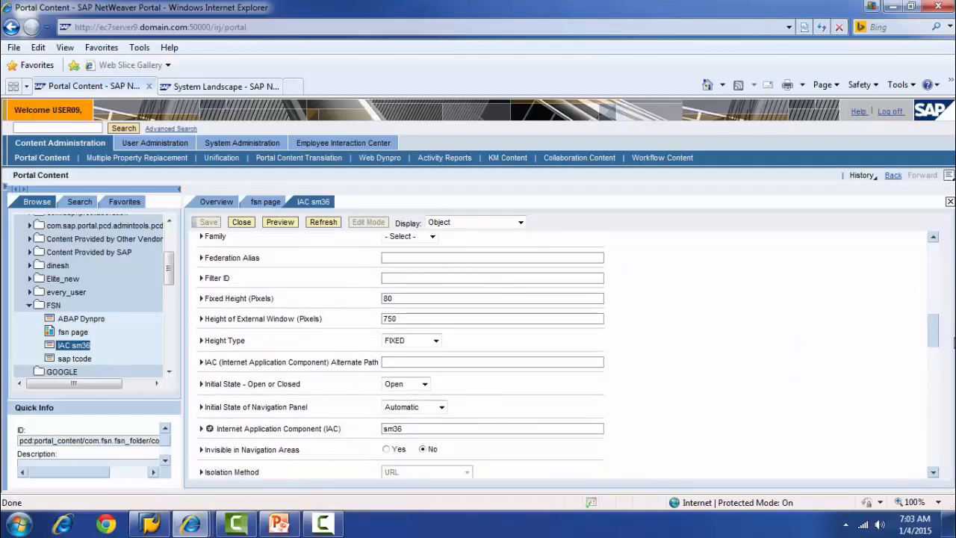
{"action": "left_click", "coordinate": [438, 342]}
{"action": "left_click", "coordinate": [414, 372]}
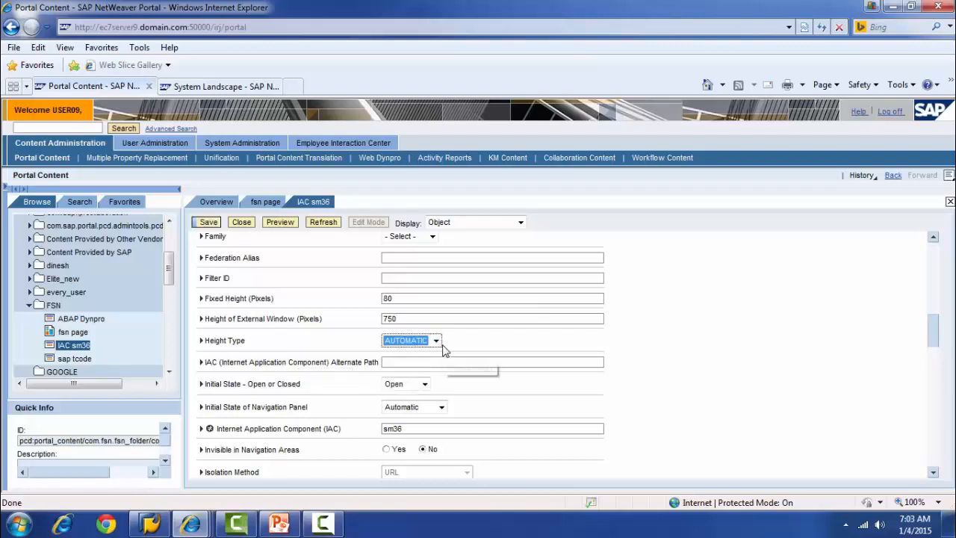
{"action": "left_click", "coordinate": [439, 343]}
{"action": "left_click", "coordinate": [407, 382]}
{"action": "left_click", "coordinate": [545, 342]}
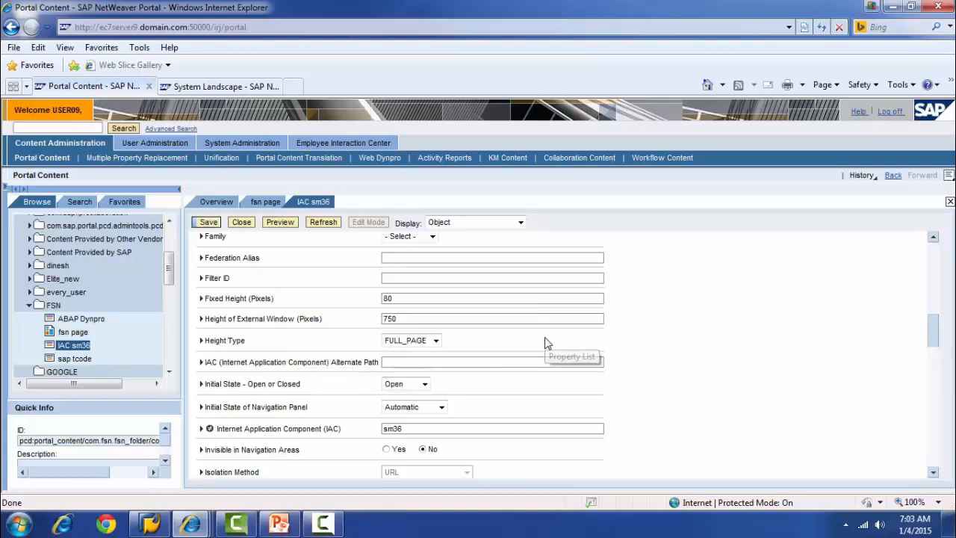
{"action": "left_click", "coordinate": [209, 223]}
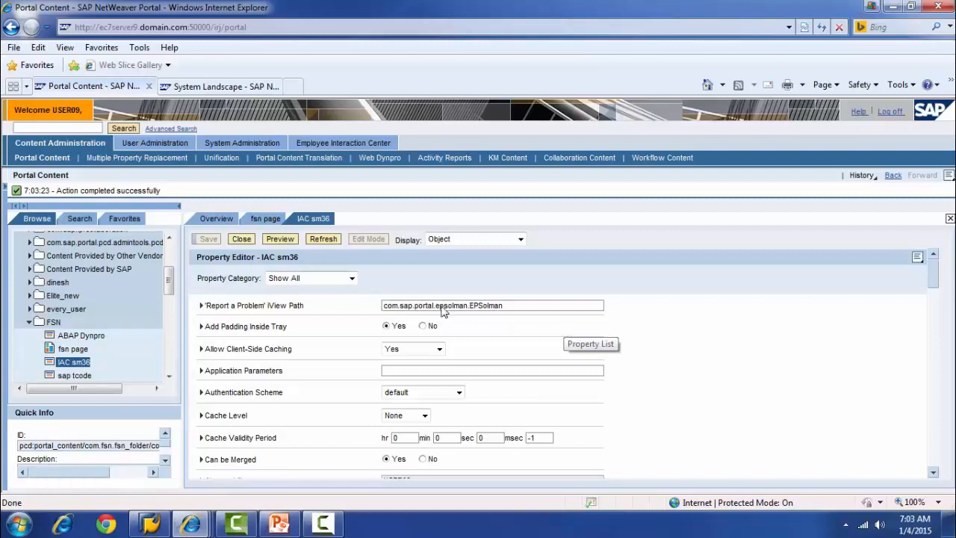
{"action": "left_click", "coordinate": [241, 238]}
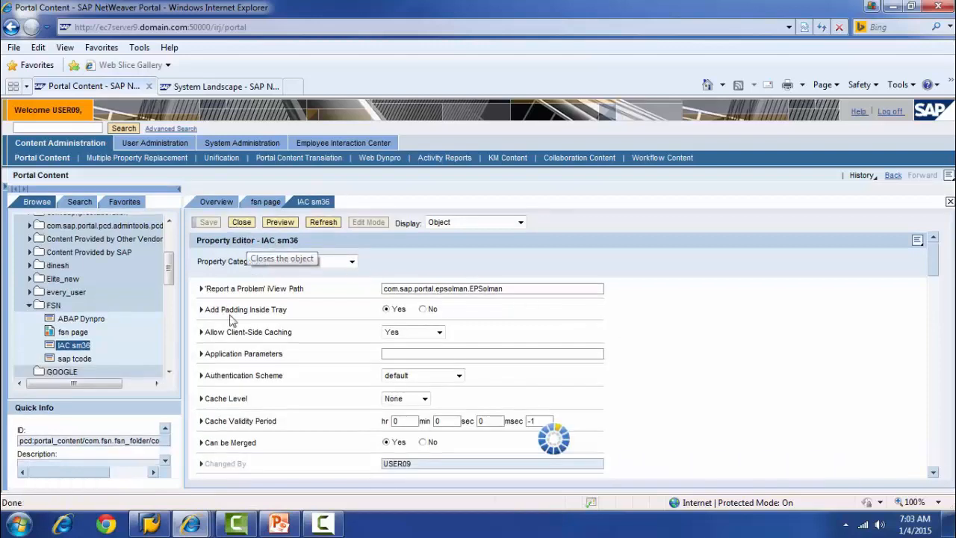
Open the sap tcode iView, set its Height Type to FULL_PAGE, save it, and close its editor.
{"action": "right_click", "coordinate": [86, 364]}
{"action": "mouse_move", "coordinate": [132, 367]}
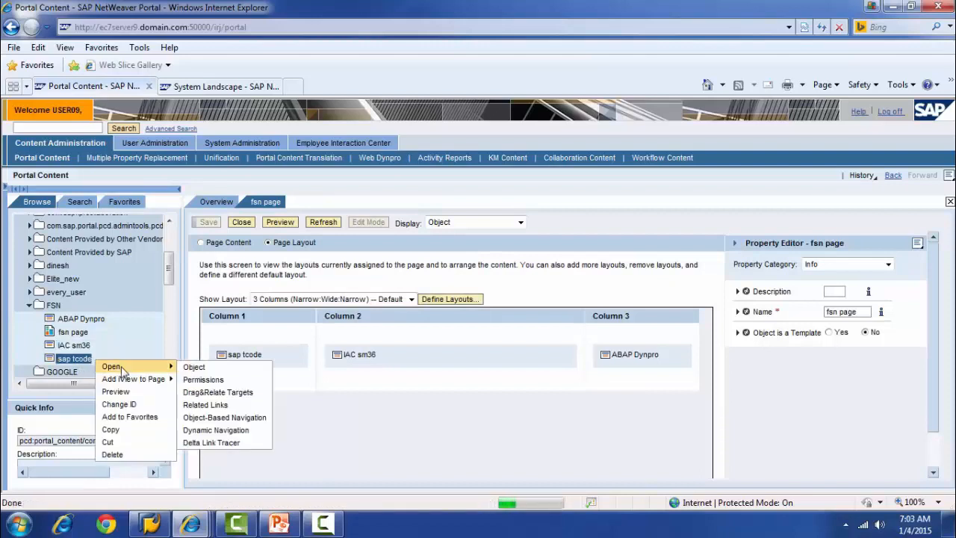
{"action": "left_click", "coordinate": [193, 367]}
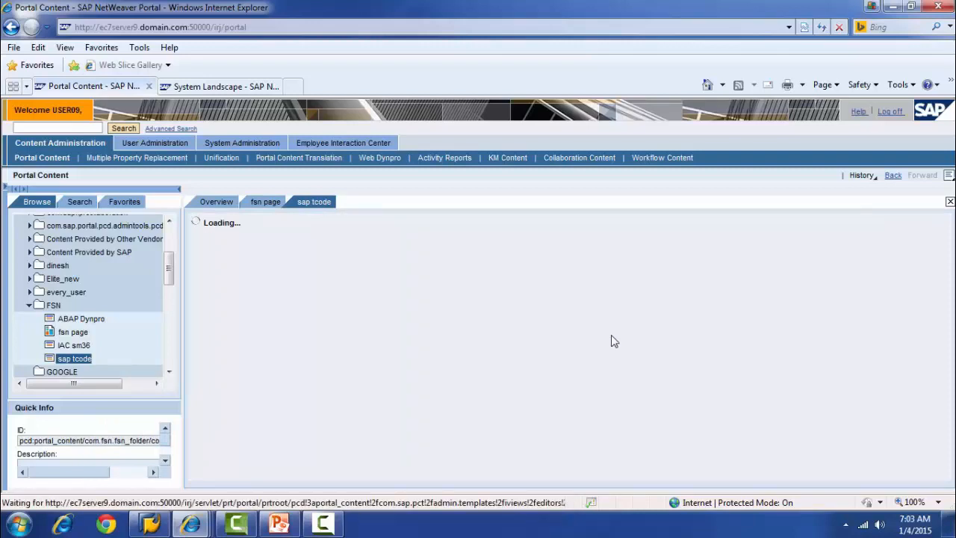
{"action": "left_click_drag", "start_coordinate": [935, 259], "coordinate": [951, 331]}
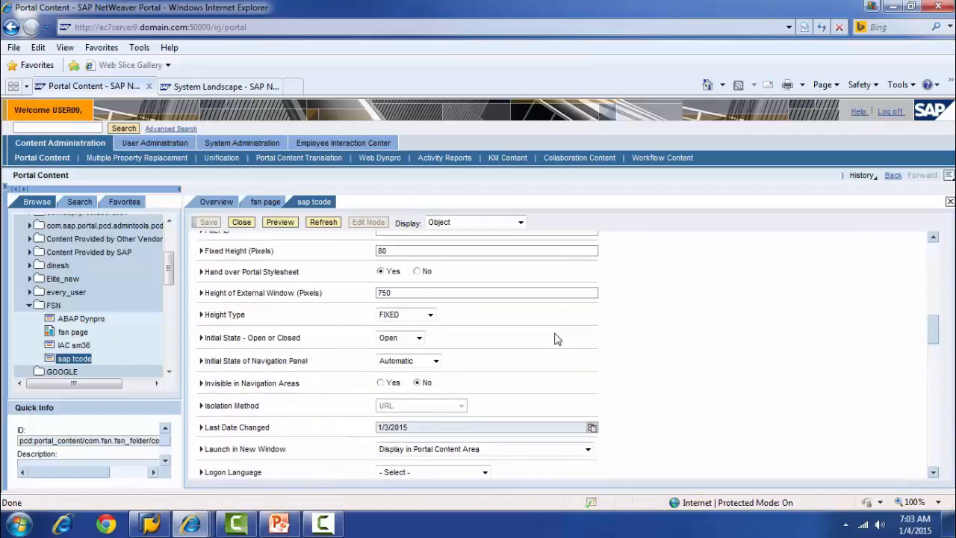
{"action": "left_click", "coordinate": [430, 315]}
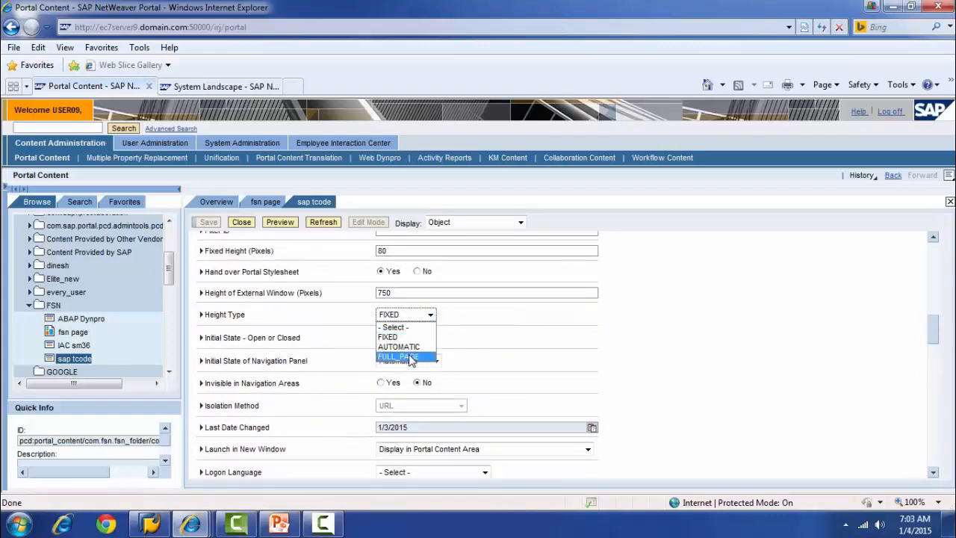
{"action": "left_click", "coordinate": [409, 357]}
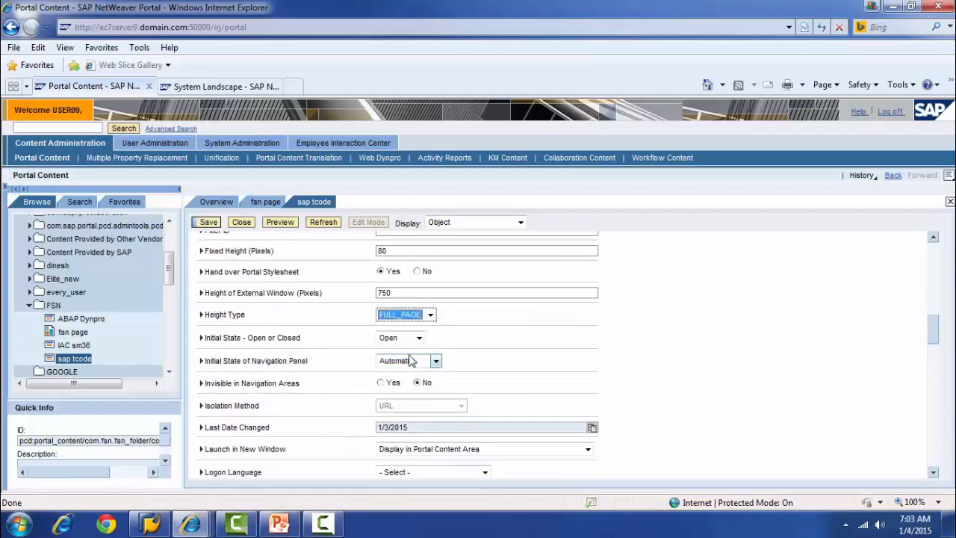
{"action": "left_click", "coordinate": [209, 224]}
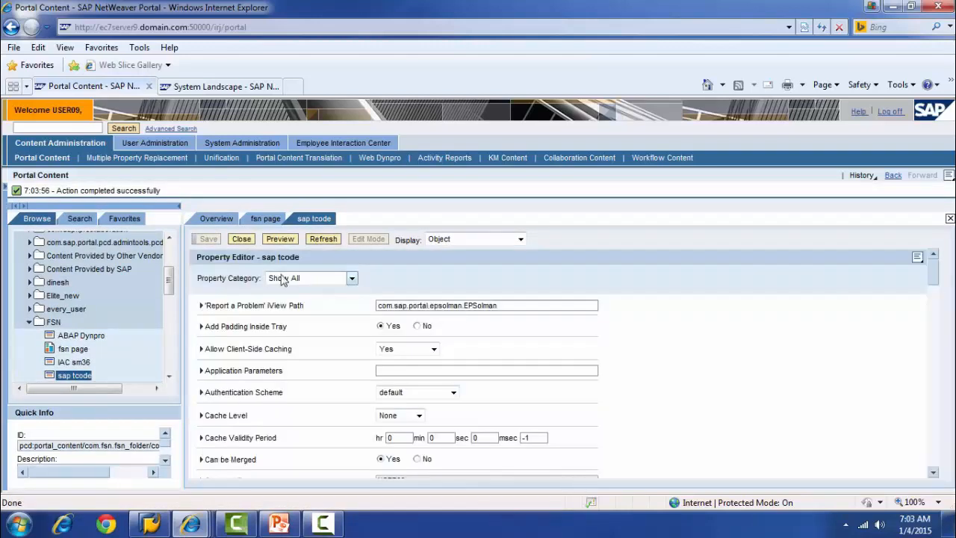
{"action": "left_click", "coordinate": [241, 238]}
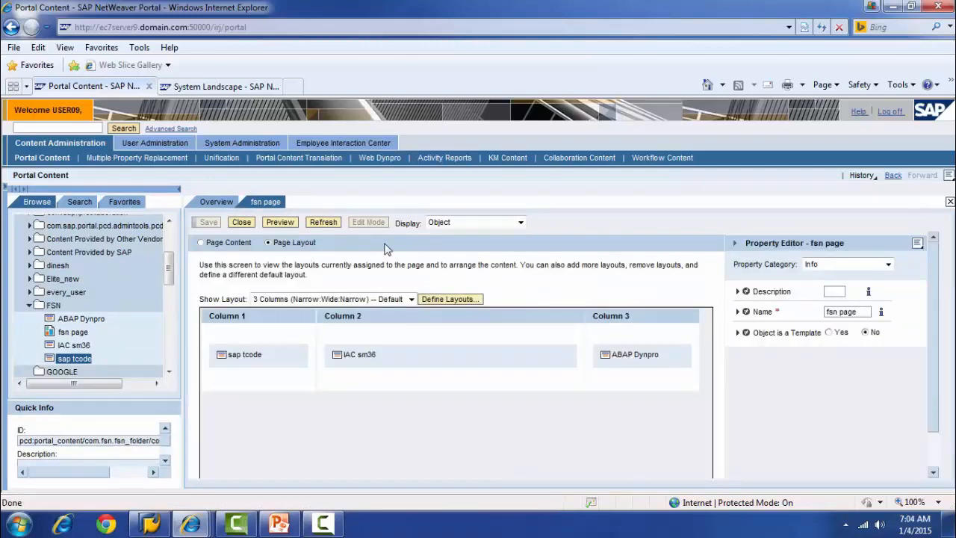
Preview the fsn page maximized to examine its three trays, then close the preview, the session popups and the page editor.
{"action": "left_click", "coordinate": [280, 225]}
{"action": "left_click", "coordinate": [280, 223]}
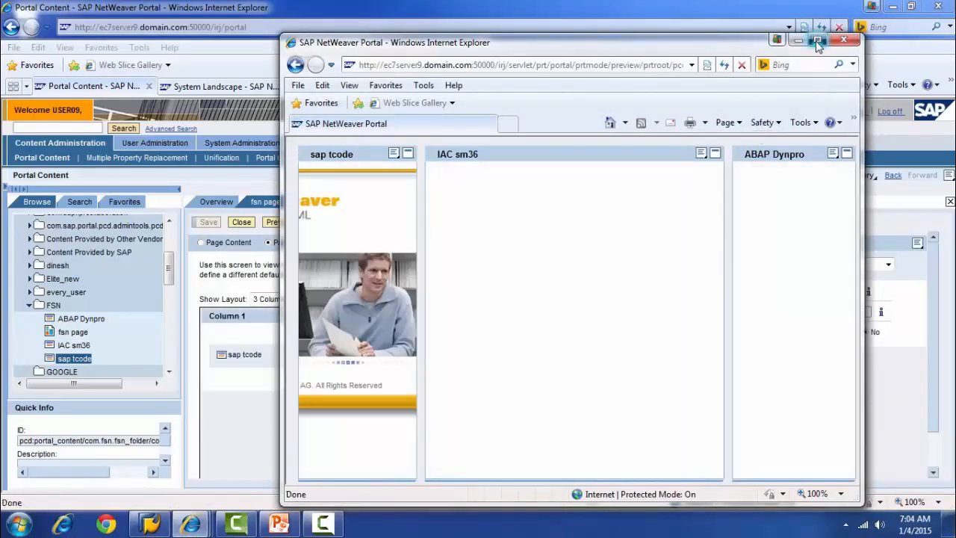
{"action": "left_click", "coordinate": [817, 41]}
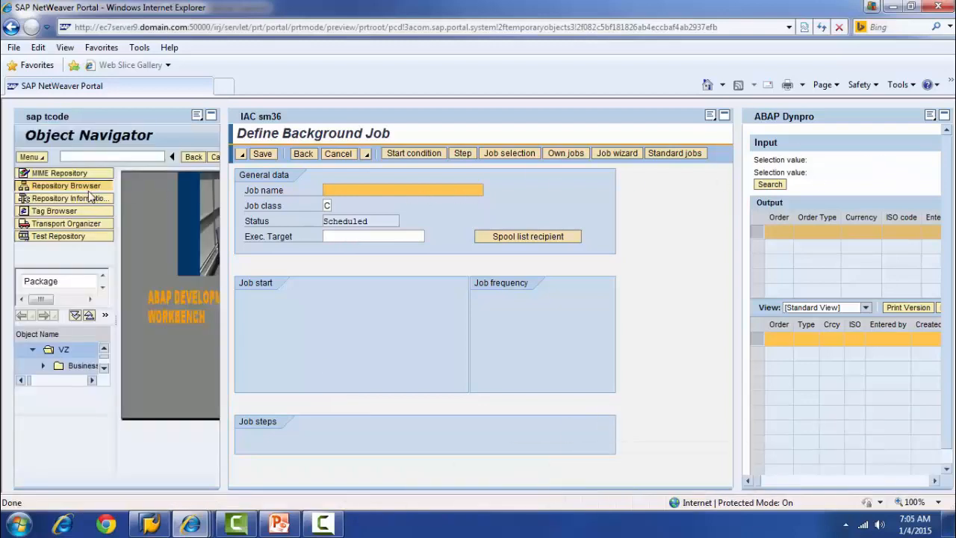
{"action": "left_click", "coordinate": [940, 7]}
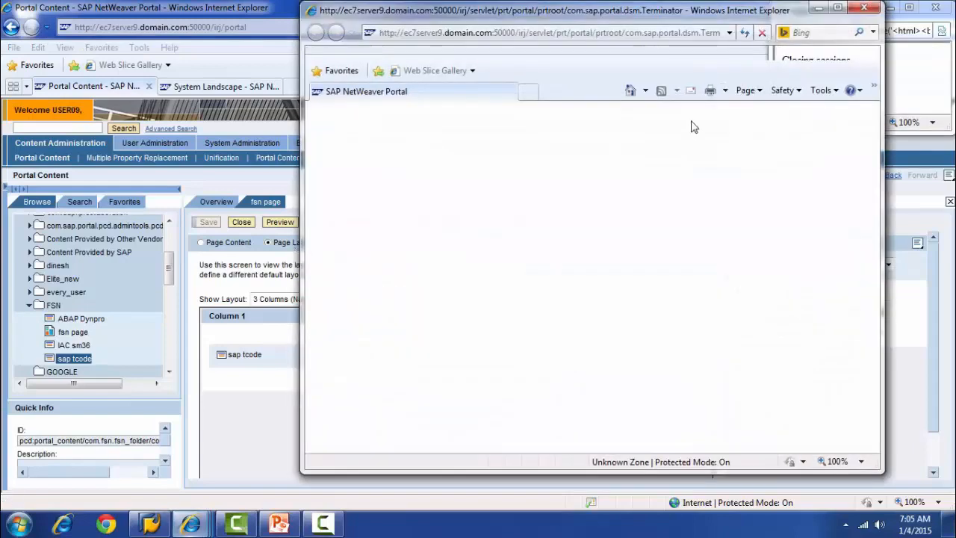
{"action": "left_click", "coordinate": [874, 10]}
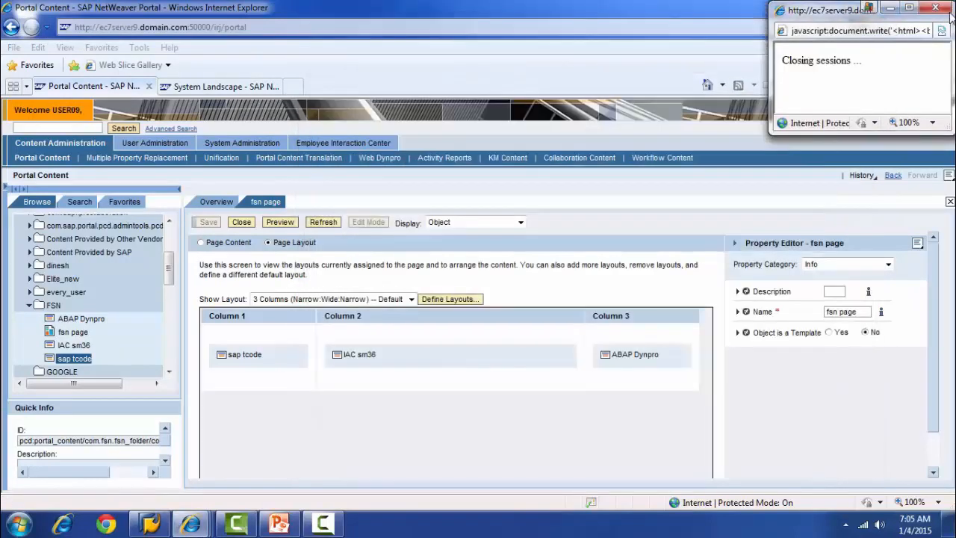
{"action": "left_click", "coordinate": [936, 9]}
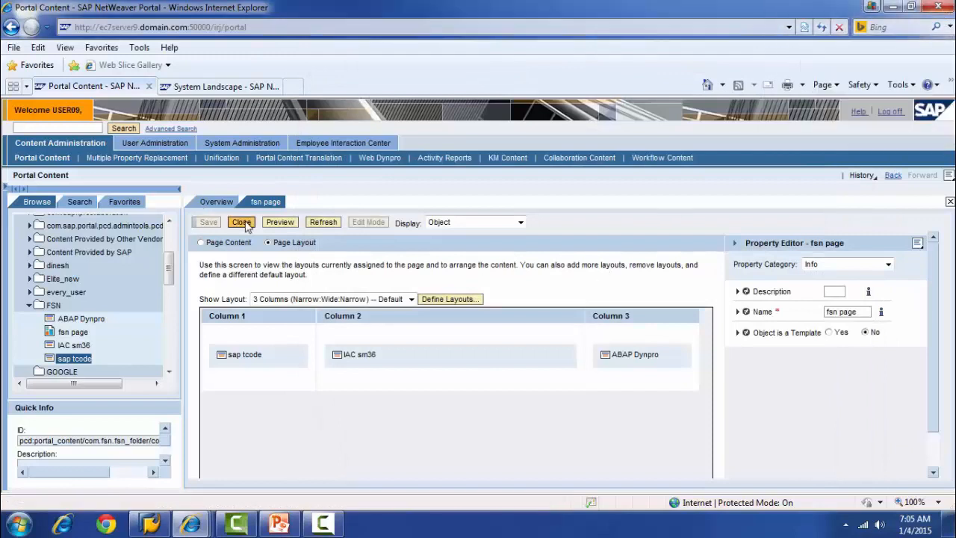
{"action": "left_click", "coordinate": [242, 224]}
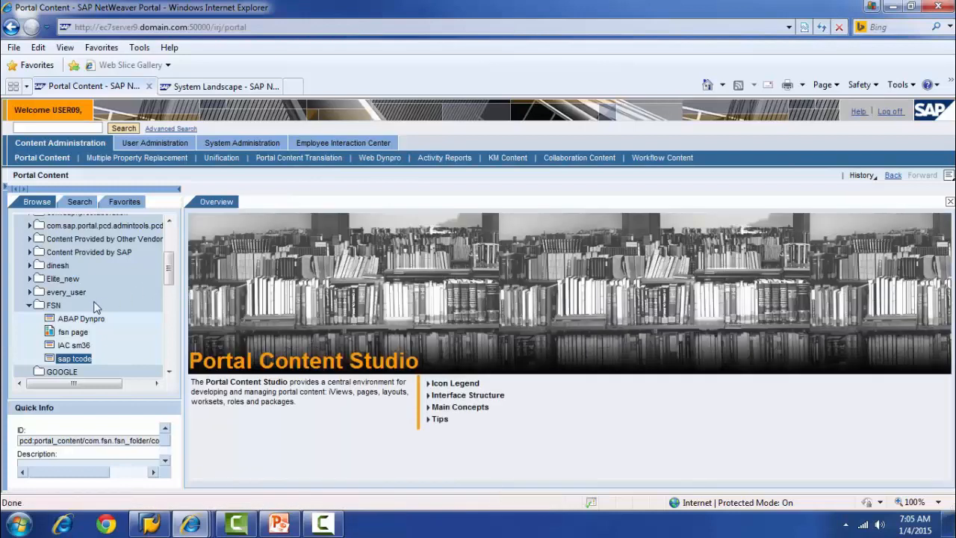
Create a workset in the FSN folder named fsn workset, with ID fsn_workset and ID prefix com.fsn.
{"action": "right_click", "coordinate": [53, 306]}
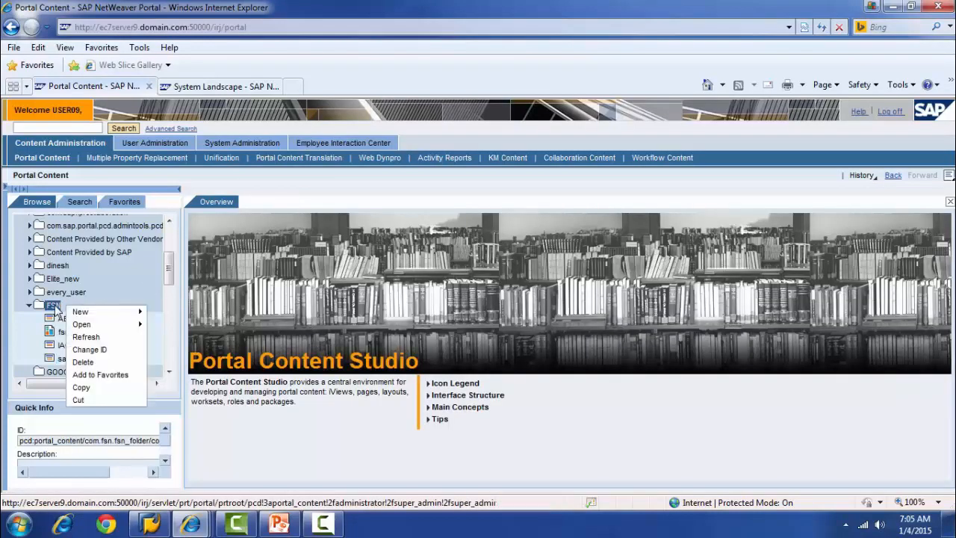
{"action": "mouse_move", "coordinate": [112, 312]}
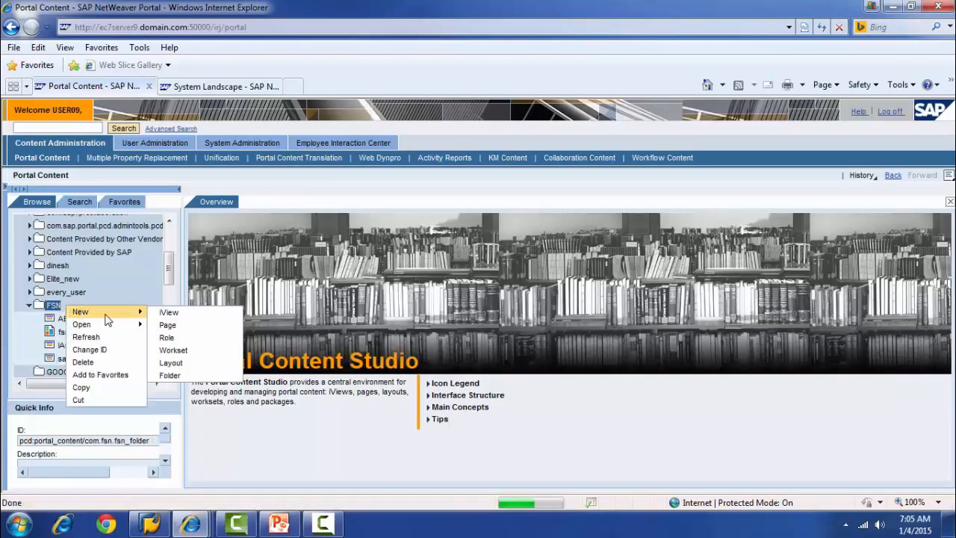
{"action": "left_click", "coordinate": [172, 350]}
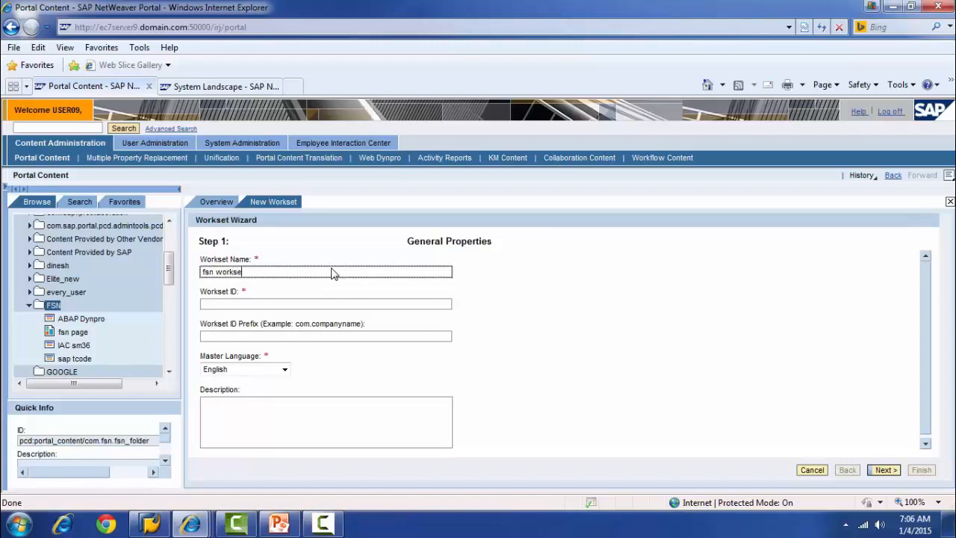
{"action": "key", "text": "Tab"}
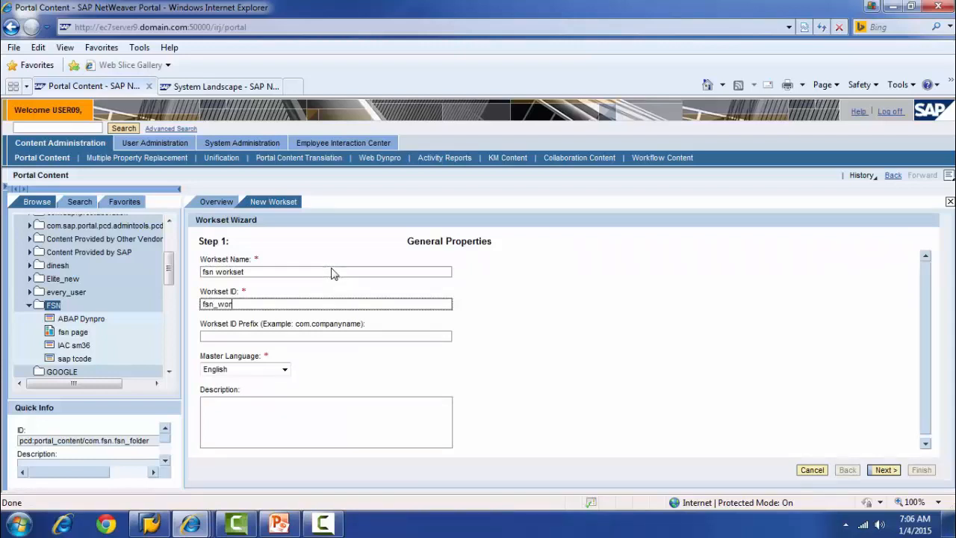
{"action": "key", "text": "Tab"}
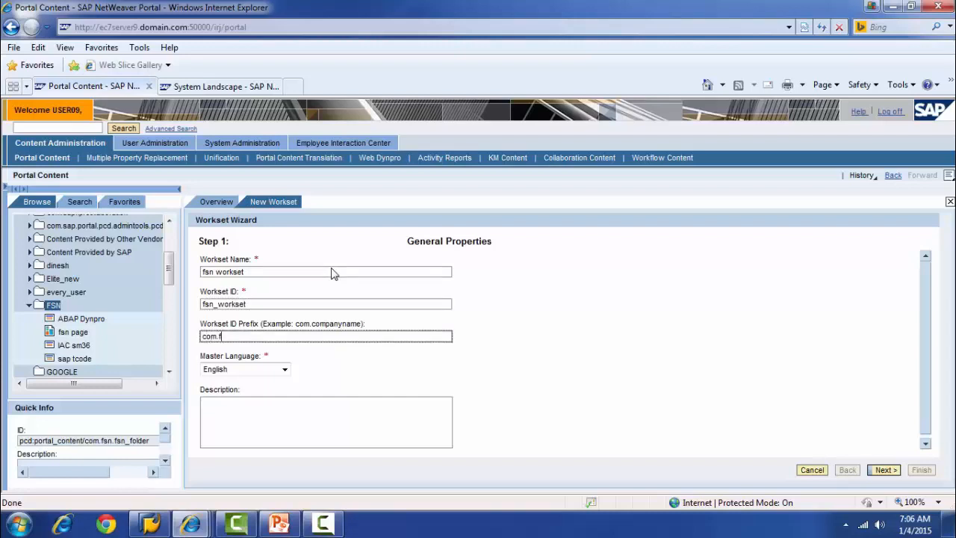
{"action": "left_click", "coordinate": [885, 469]}
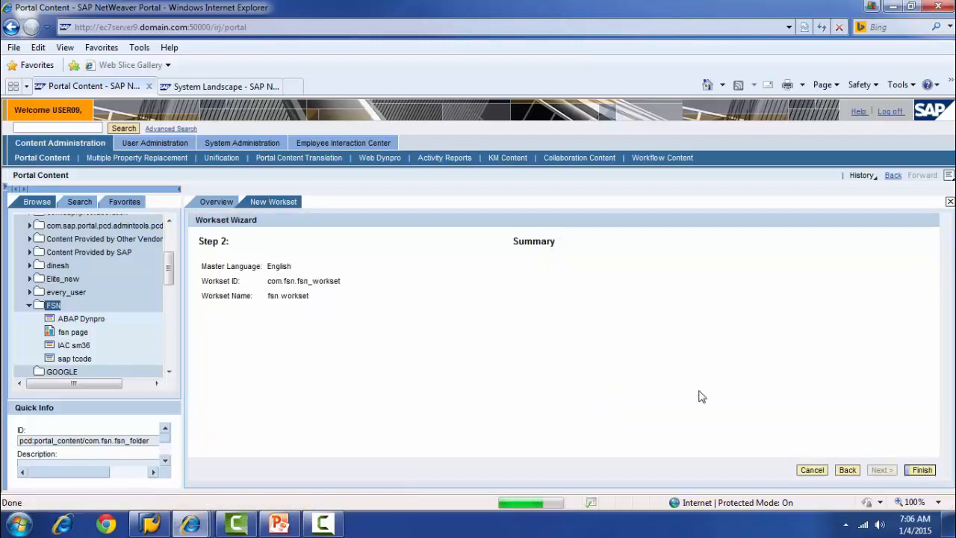
{"action": "left_click", "coordinate": [924, 470]}
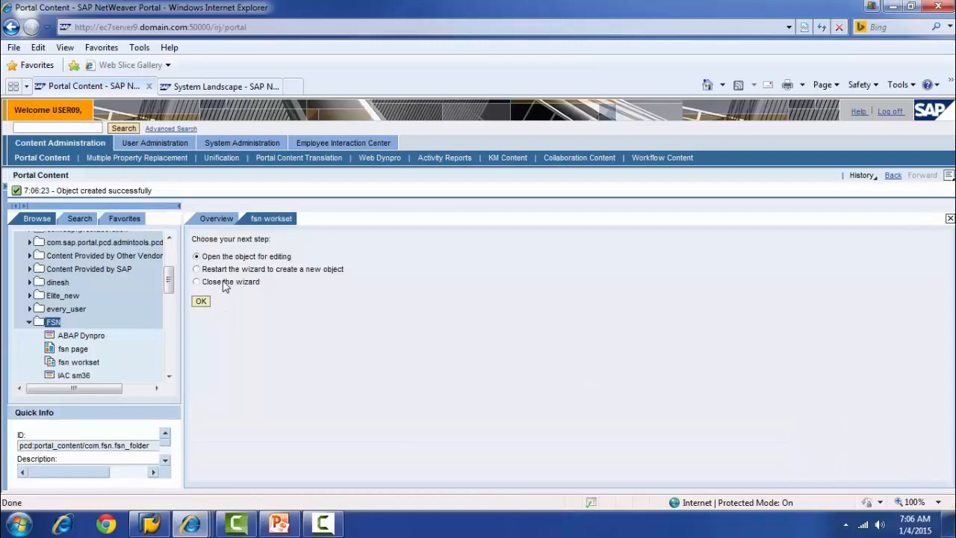
Open the new fsn workset for editing and add the fsn page to it as a delta link.
{"action": "left_click", "coordinate": [217, 258]}
{"action": "left_click", "coordinate": [201, 302]}
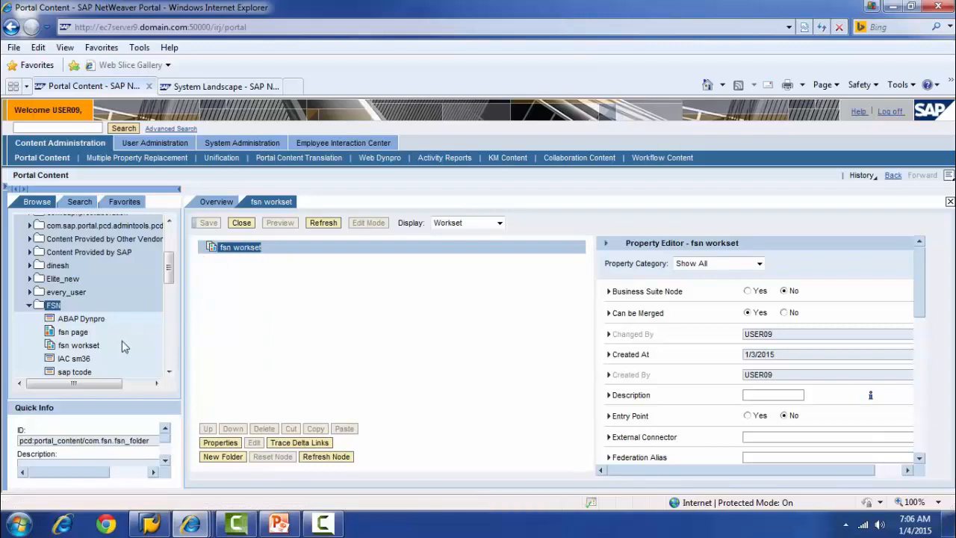
{"action": "right_click", "coordinate": [78, 335]}
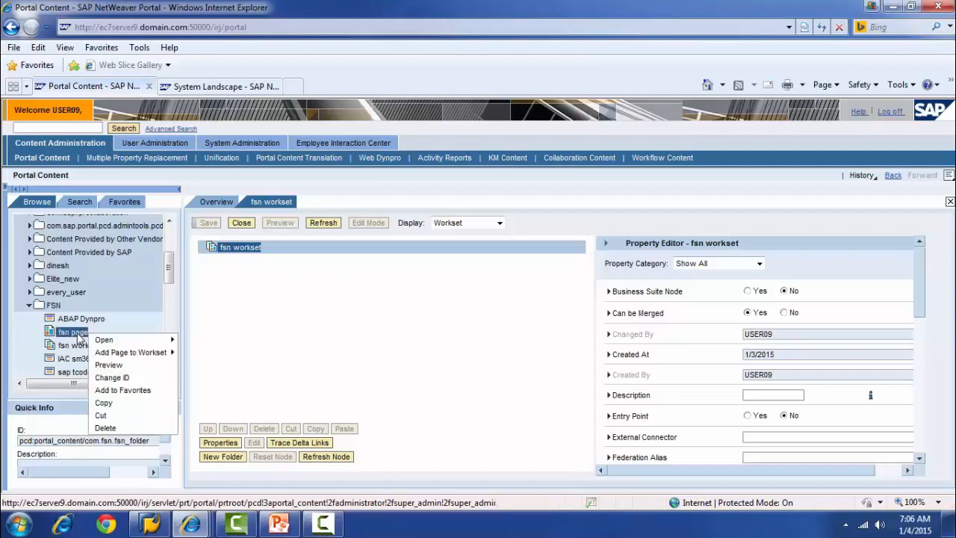
{"action": "mouse_move", "coordinate": [130, 355]}
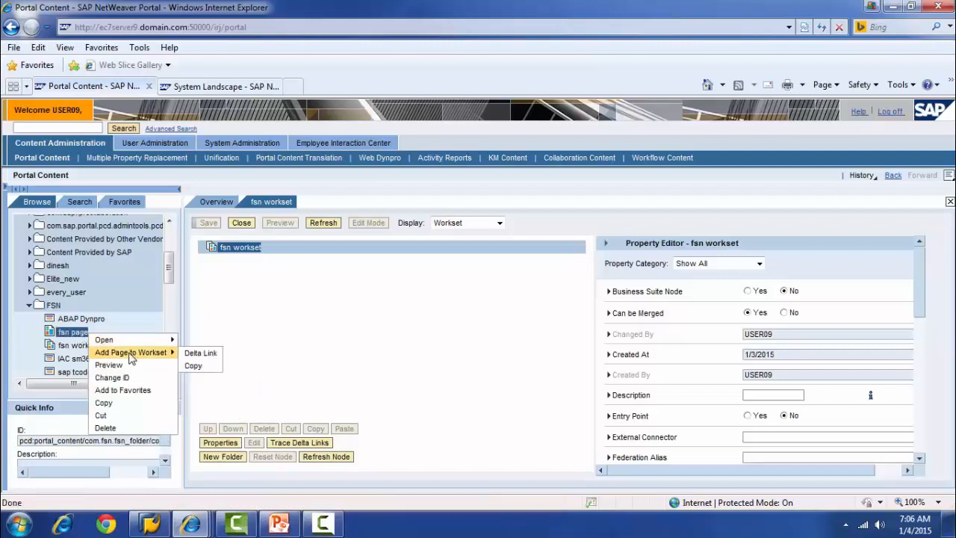
{"action": "left_click", "coordinate": [200, 354]}
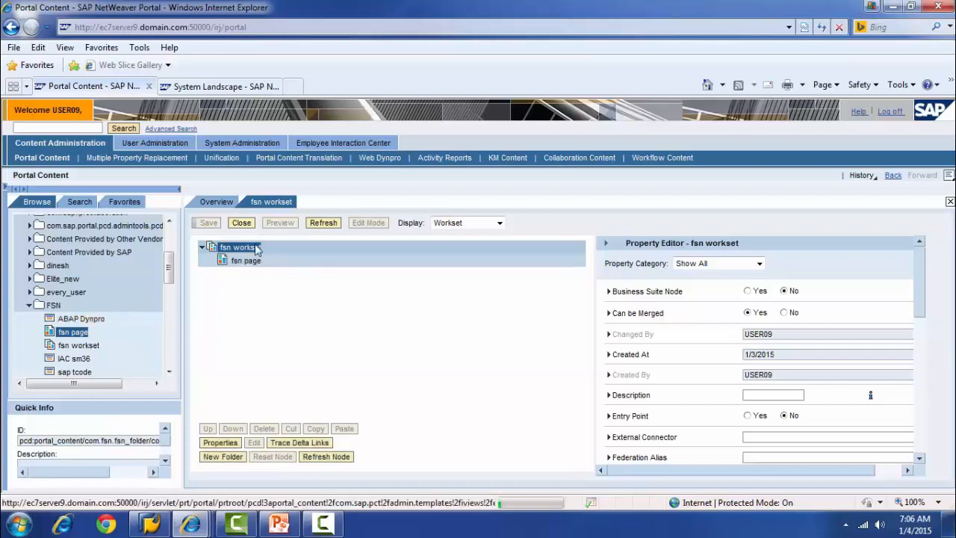
Review the options for adding the ABAP Dynpro iView to the workset, then close the fsn workset editor.
{"action": "right_click", "coordinate": [91, 319]}
{"action": "mouse_move", "coordinate": [142, 340]}
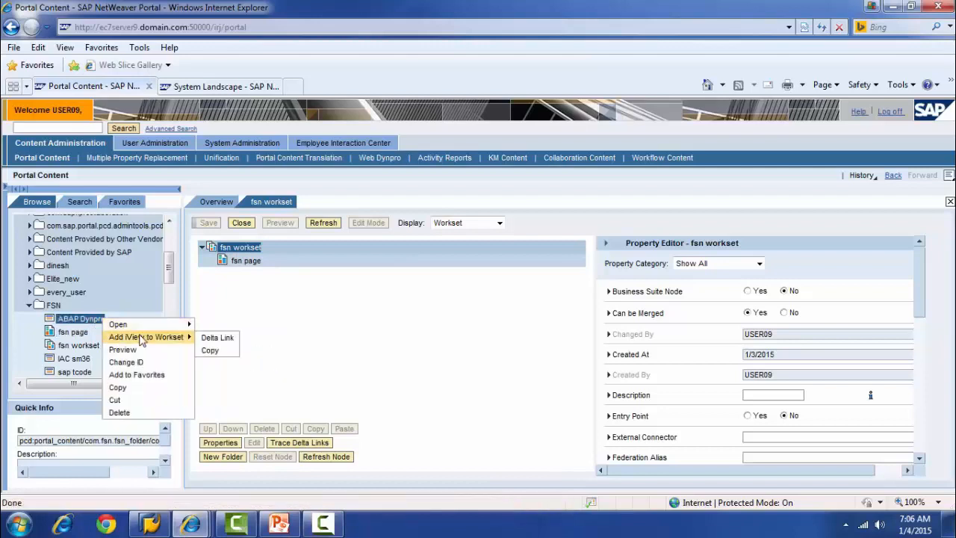
{"action": "mouse_move", "coordinate": [171, 324]}
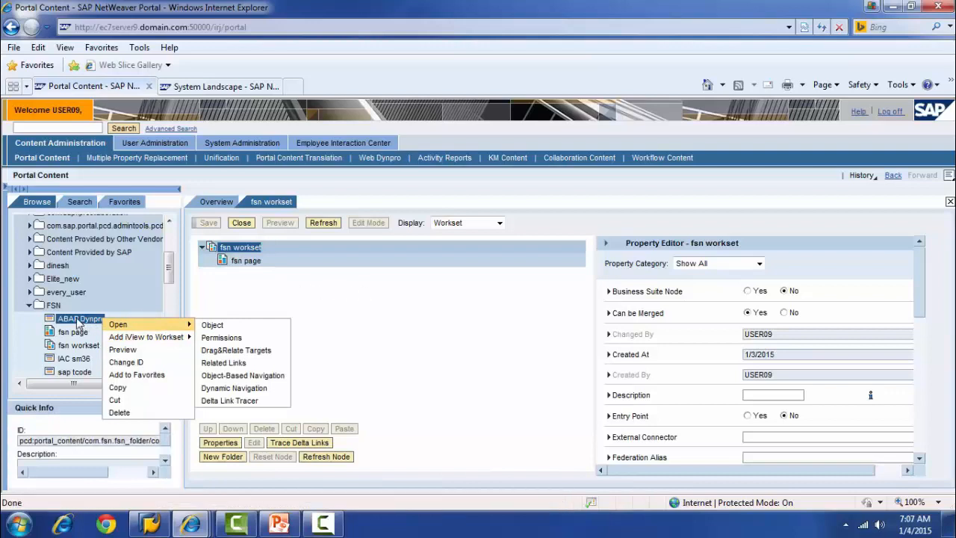
{"action": "left_click", "coordinate": [211, 325]}
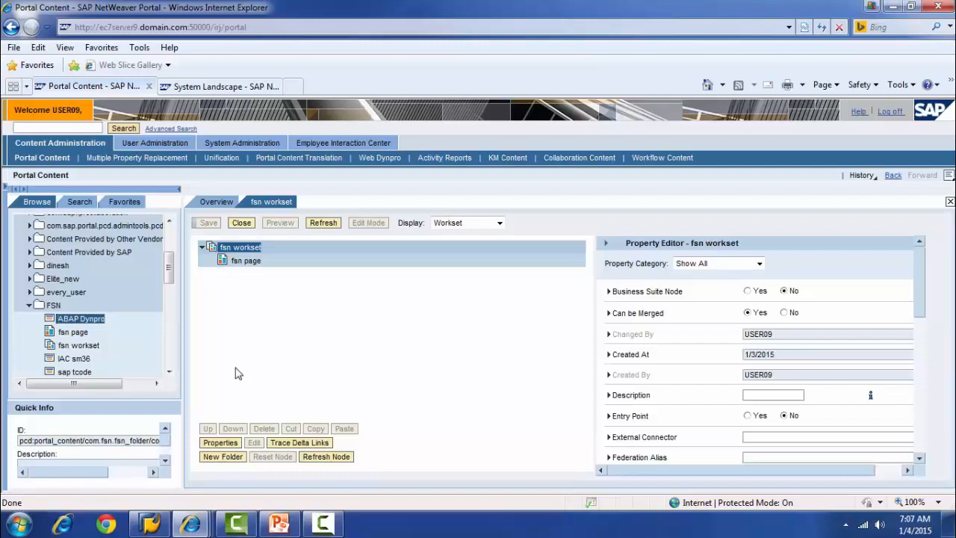
{"action": "left_click", "coordinate": [241, 223]}
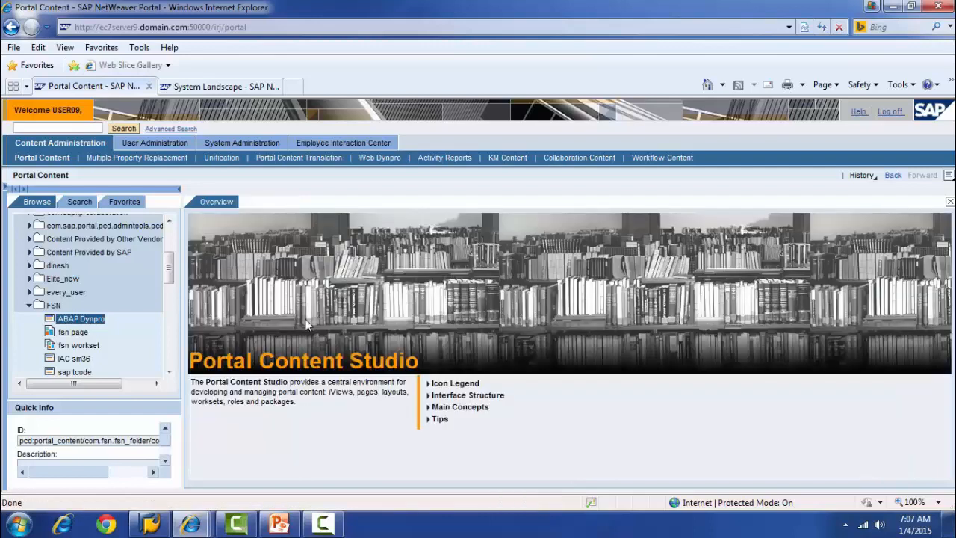
Start a new role in the FSN folder named Fsn Role, with ID fsn_role and ID prefix com.fsn.
{"action": "right_click", "coordinate": [54, 306]}
{"action": "mouse_move", "coordinate": [131, 312]}
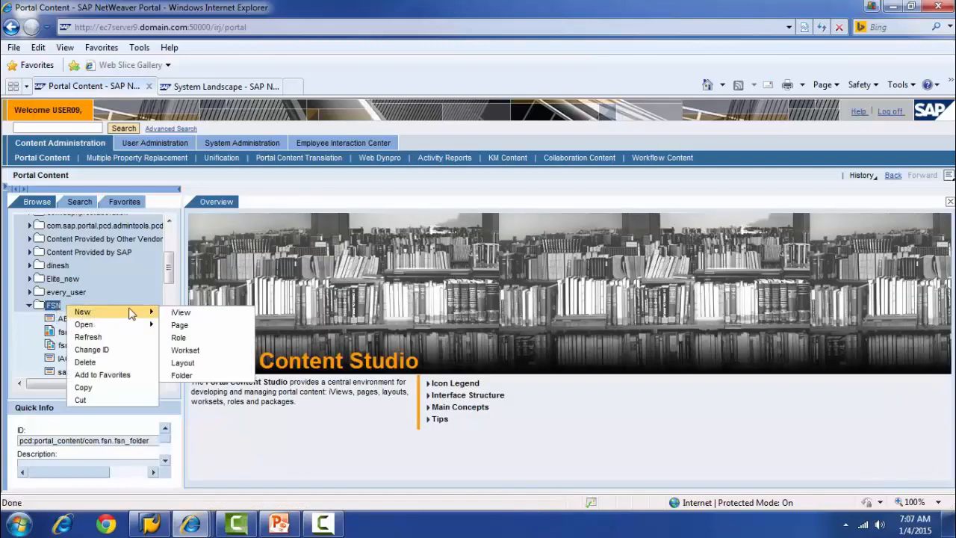
{"action": "left_click", "coordinate": [180, 338]}
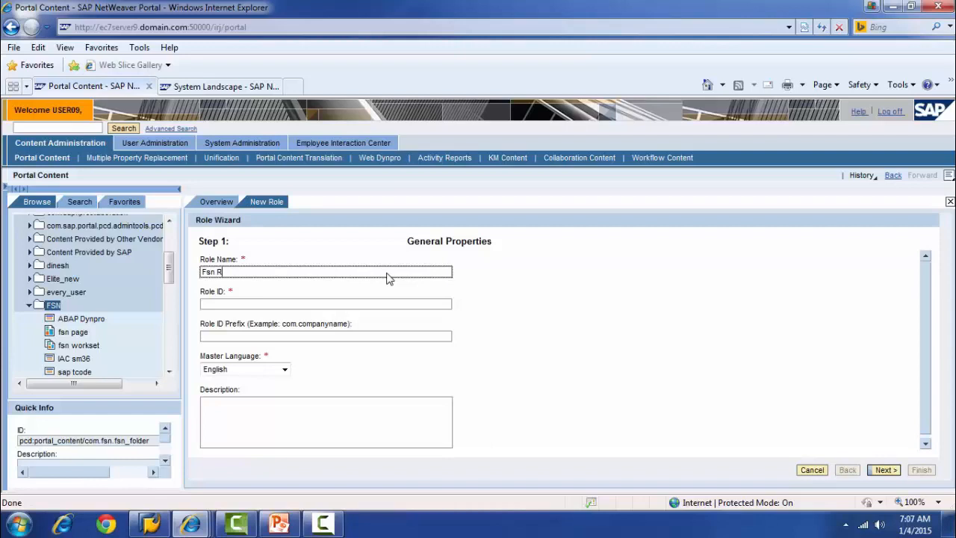
{"action": "key", "text": "Tab"}
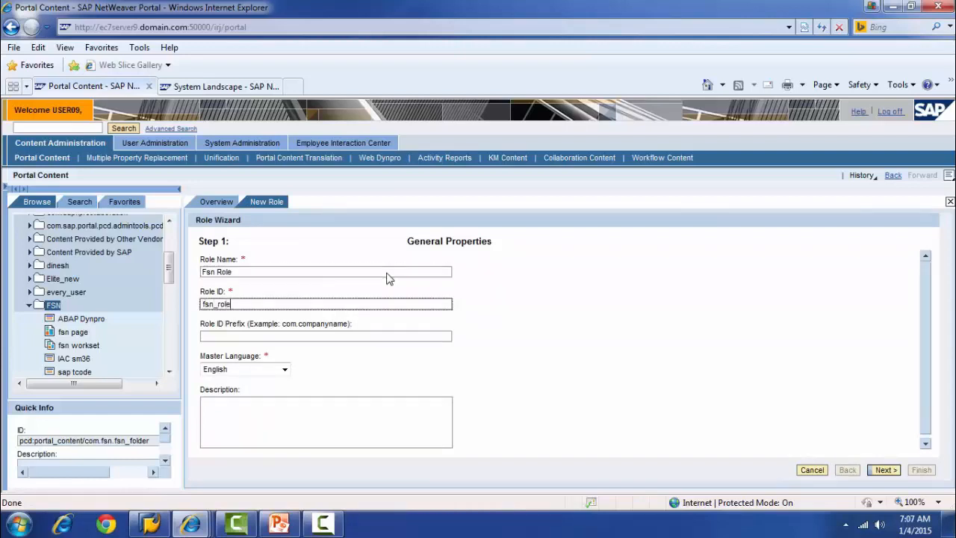
{"action": "left_click", "coordinate": [273, 338]}
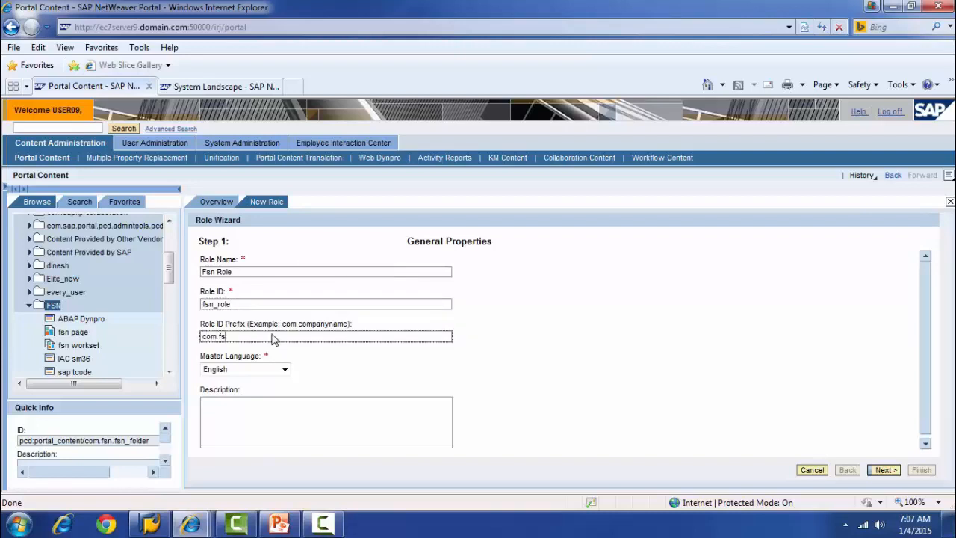
Change the new role's name to SAP Applications and finish creating it, opening the role for editing.
{"action": "left_click", "coordinate": [254, 275]}
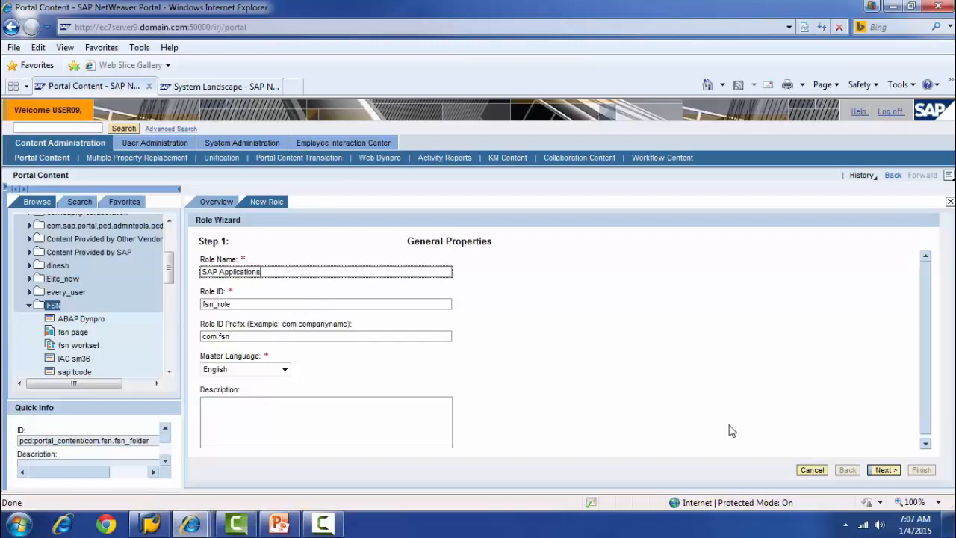
{"action": "left_click", "coordinate": [885, 472]}
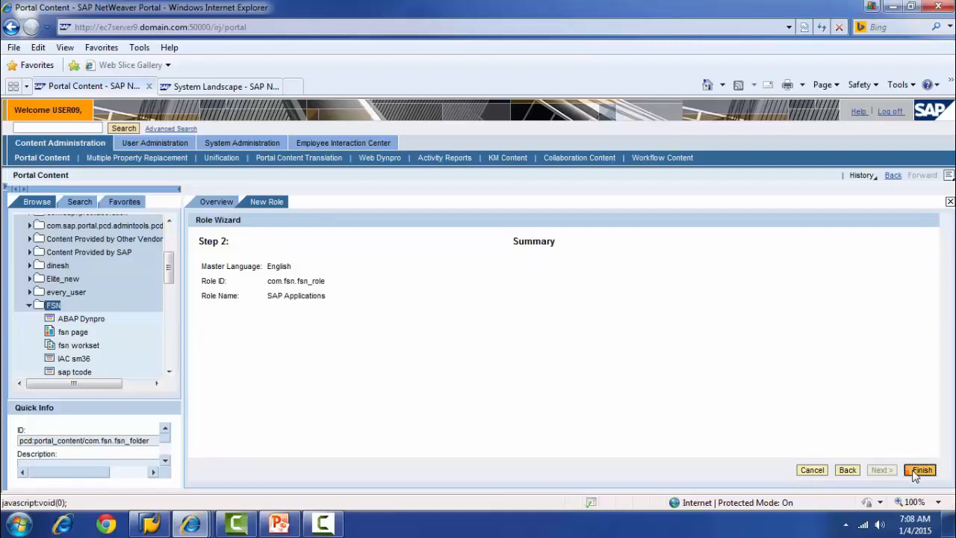
{"action": "left_click", "coordinate": [922, 470]}
{"action": "left_click", "coordinate": [201, 301]}
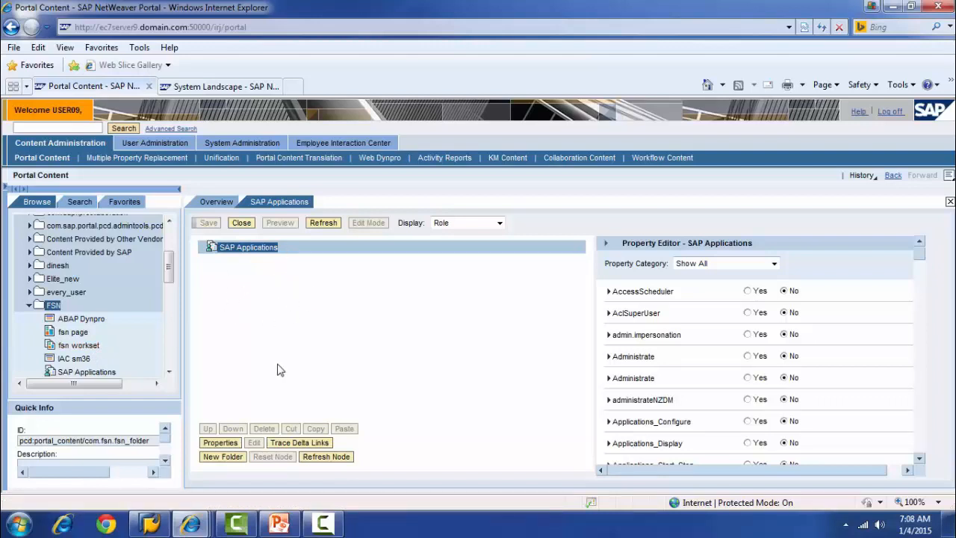
Review the options for adding the fsn workset to the role, then close the role and compare the workset's options without it open.
{"action": "right_click", "coordinate": [90, 347]}
{"action": "mouse_move", "coordinate": [160, 362]}
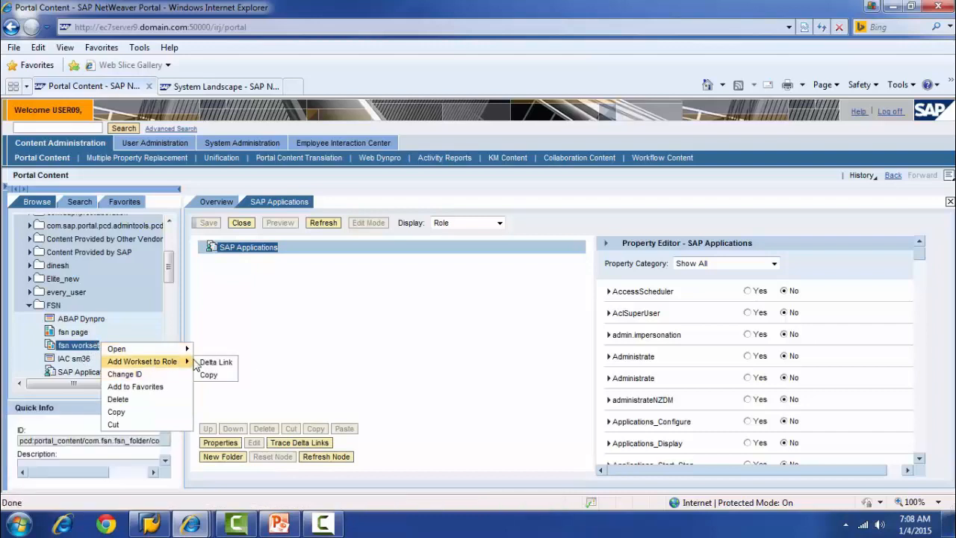
{"action": "left_click", "coordinate": [262, 322]}
{"action": "left_click", "coordinate": [242, 224]}
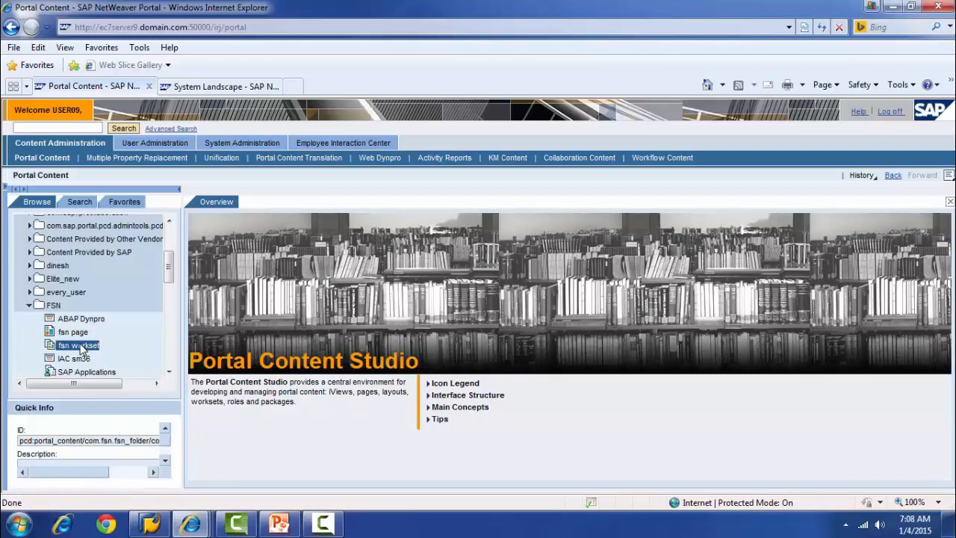
{"action": "right_click", "coordinate": [81, 349]}
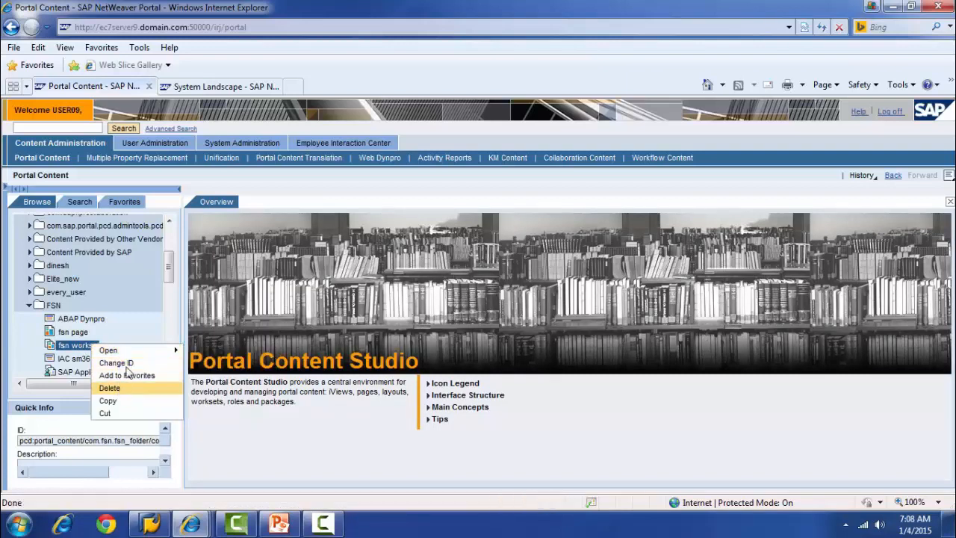
{"action": "mouse_move", "coordinate": [119, 349]}
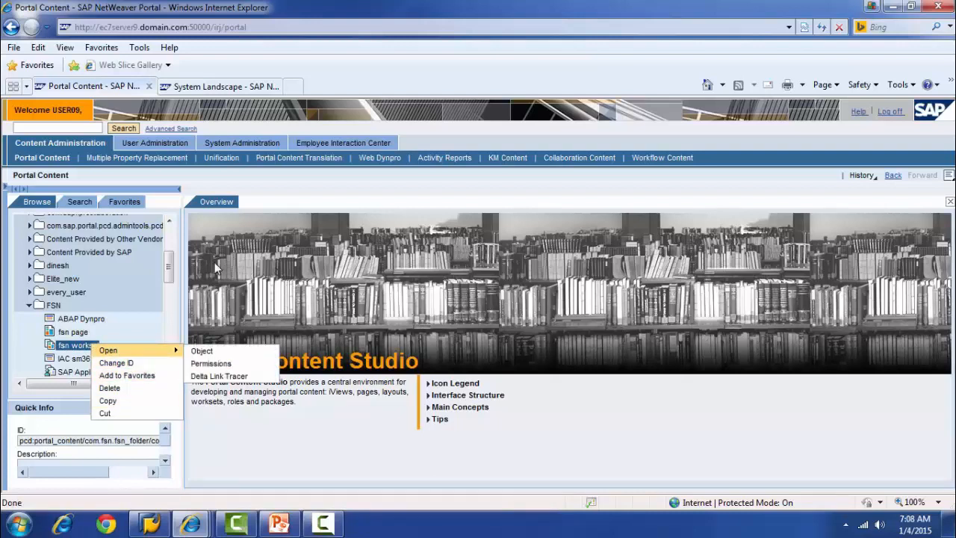
{"action": "left_click", "coordinate": [171, 267]}
Reopen the SAP Applications role from the FSN folder and add the fsn workset to it as a delta link.
{"action": "left_click_drag", "start_coordinate": [170, 268], "coordinate": [171, 279]}
{"action": "double_click", "coordinate": [107, 304]}
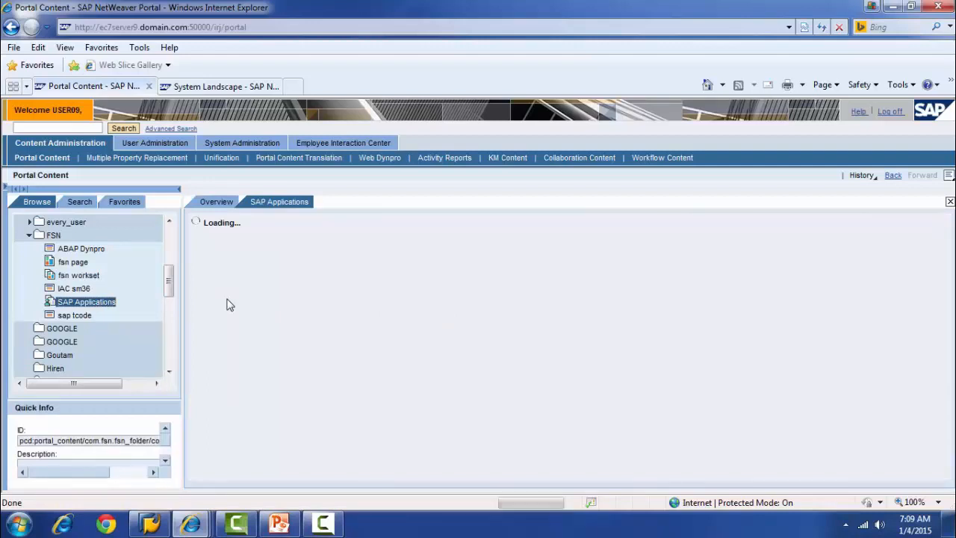
{"action": "right_click", "coordinate": [88, 279]}
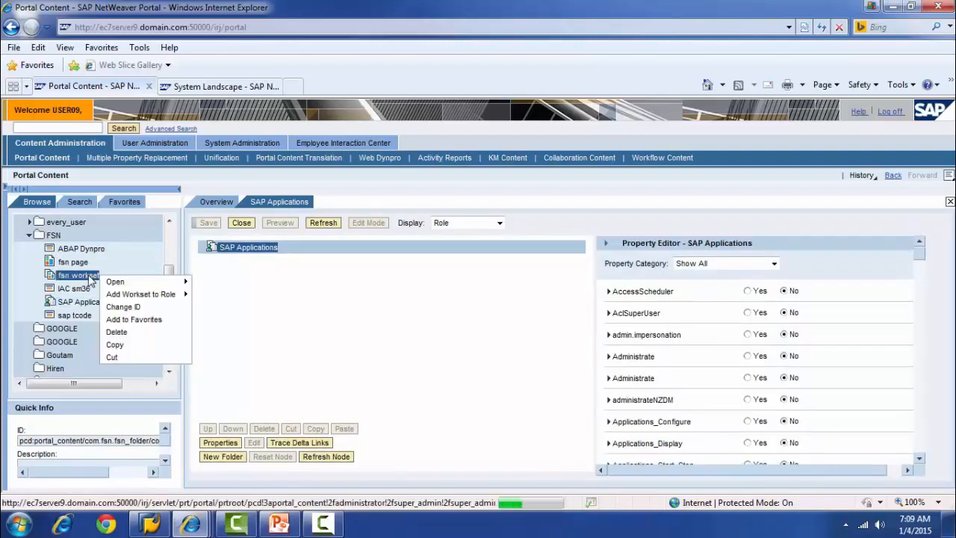
{"action": "mouse_move", "coordinate": [187, 296]}
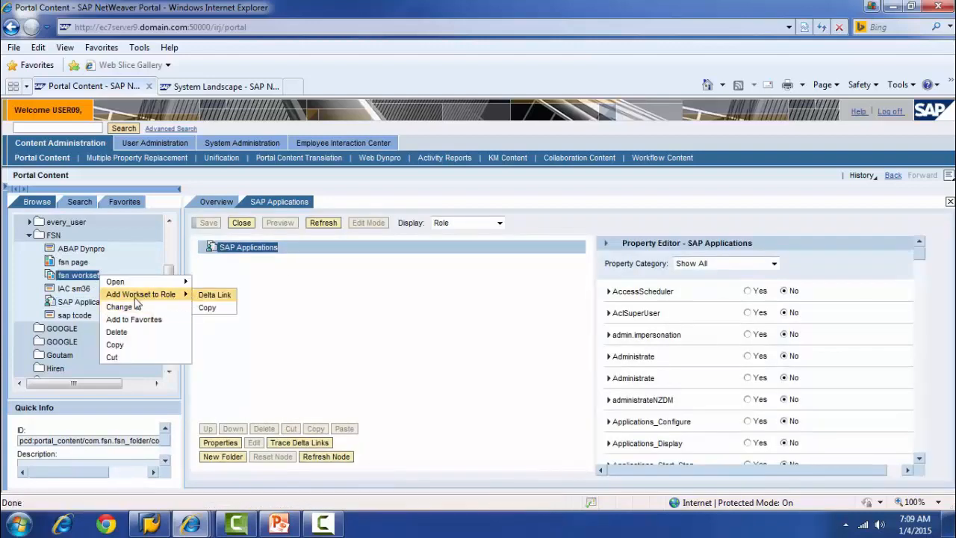
{"action": "left_click", "coordinate": [216, 297]}
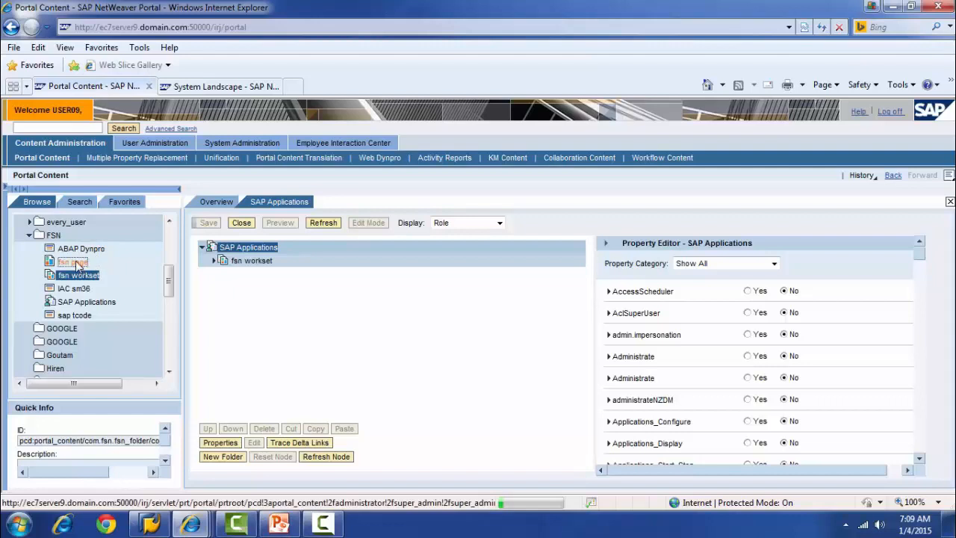
Review the options for adding the fsn page and ABAP Dynpro iView to the role, then inspect the contents of its fsn workset.
{"action": "right_click", "coordinate": [77, 266]}
{"action": "mouse_move", "coordinate": [146, 289]}
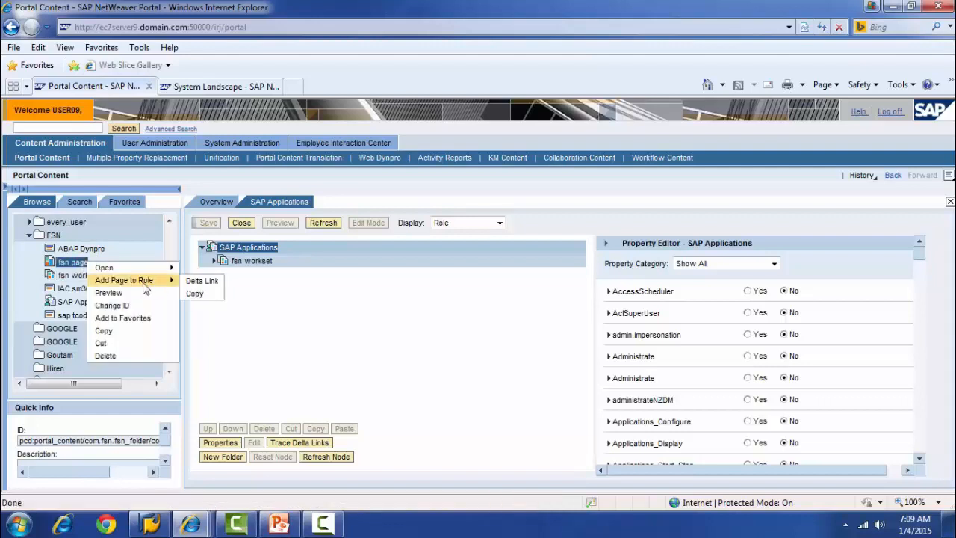
{"action": "right_click", "coordinate": [84, 250]}
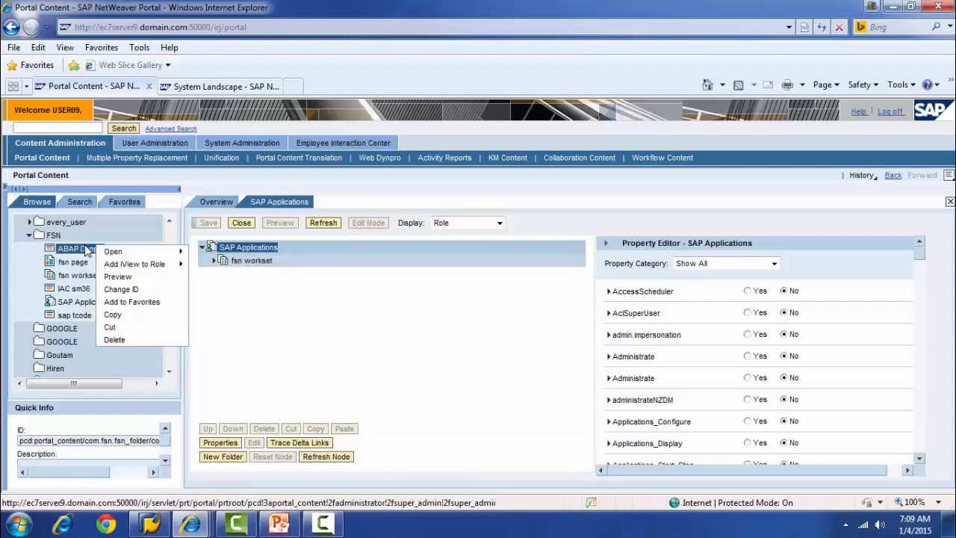
{"action": "mouse_move", "coordinate": [143, 267]}
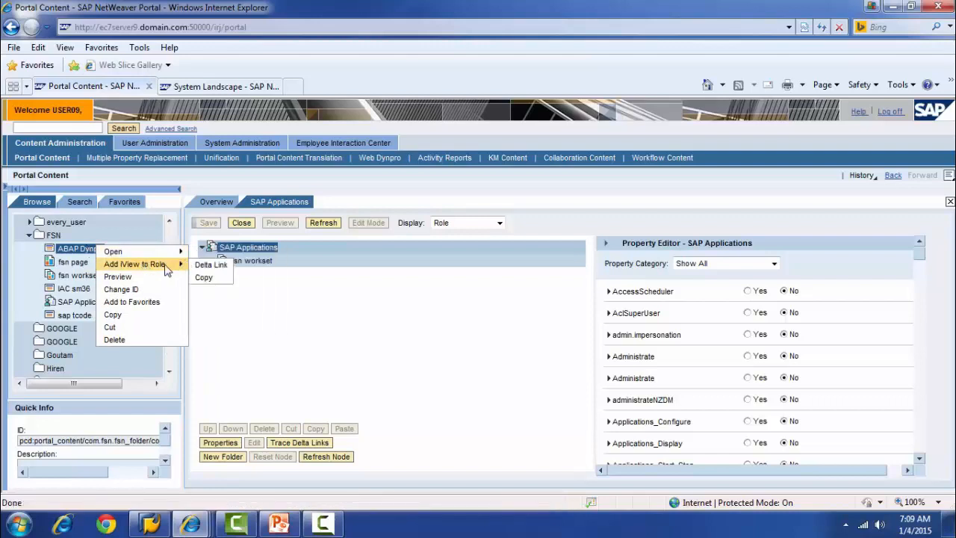
{"action": "left_click", "coordinate": [302, 360]}
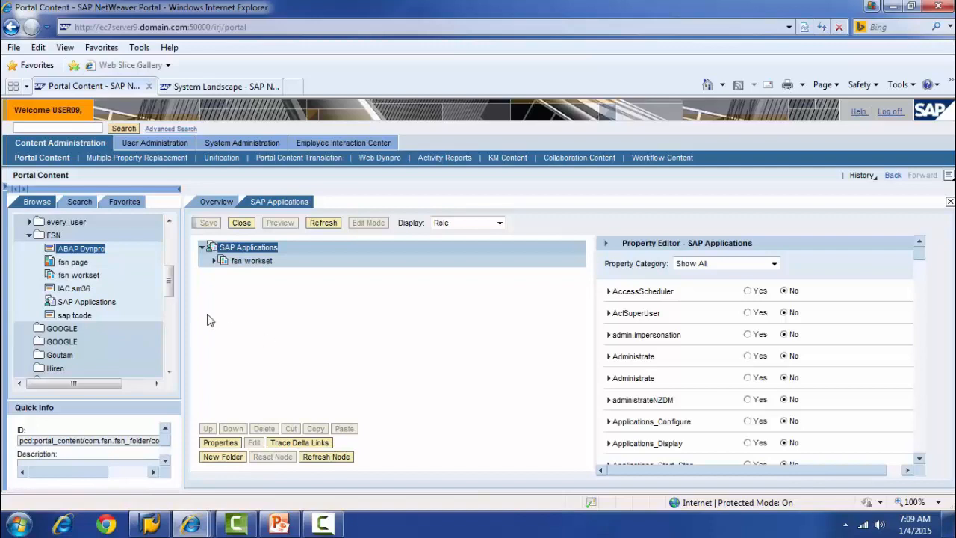
{"action": "left_click", "coordinate": [214, 261]}
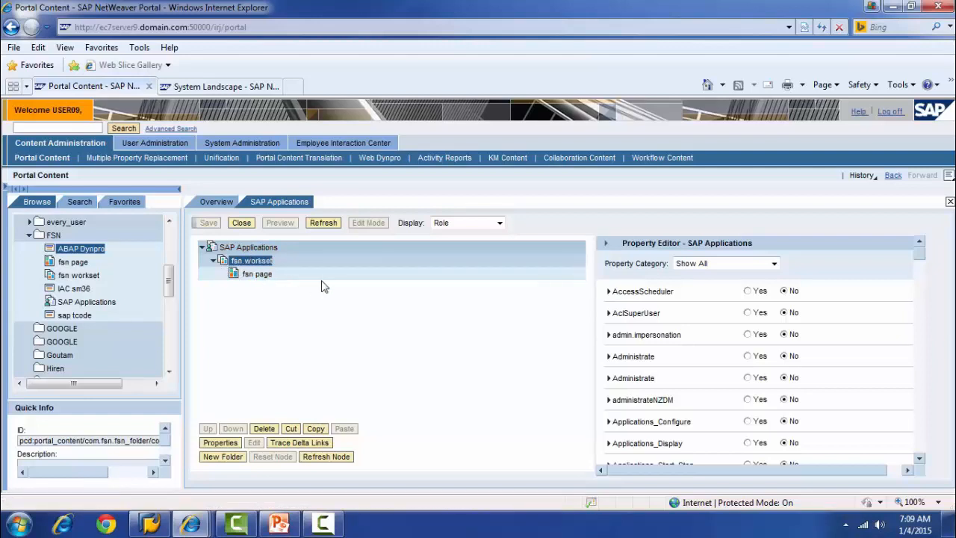
{"action": "left_click", "coordinate": [214, 261]}
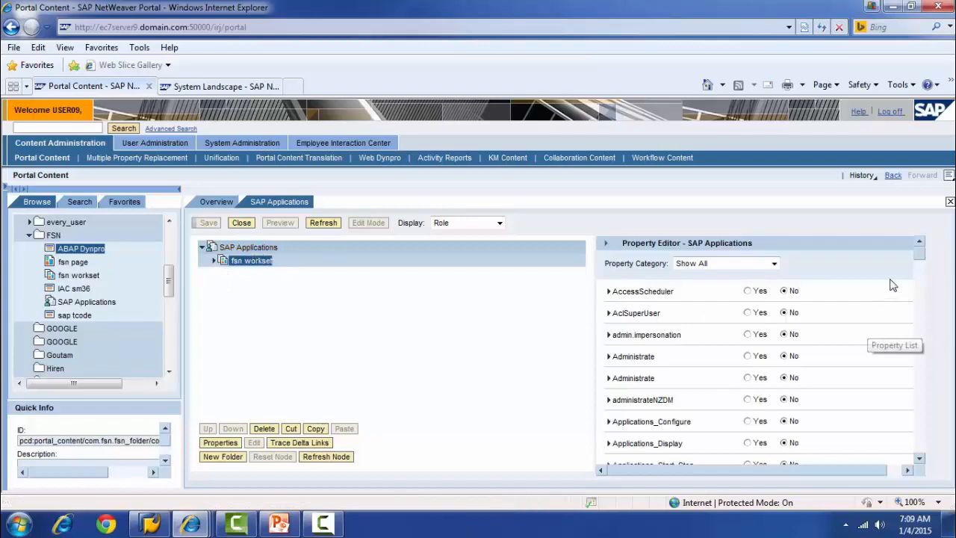
Set the SAP Applications role's Entry Point property to Yes and save the role.
{"action": "left_click_drag", "start_coordinate": [919, 261], "coordinate": [931, 318]}
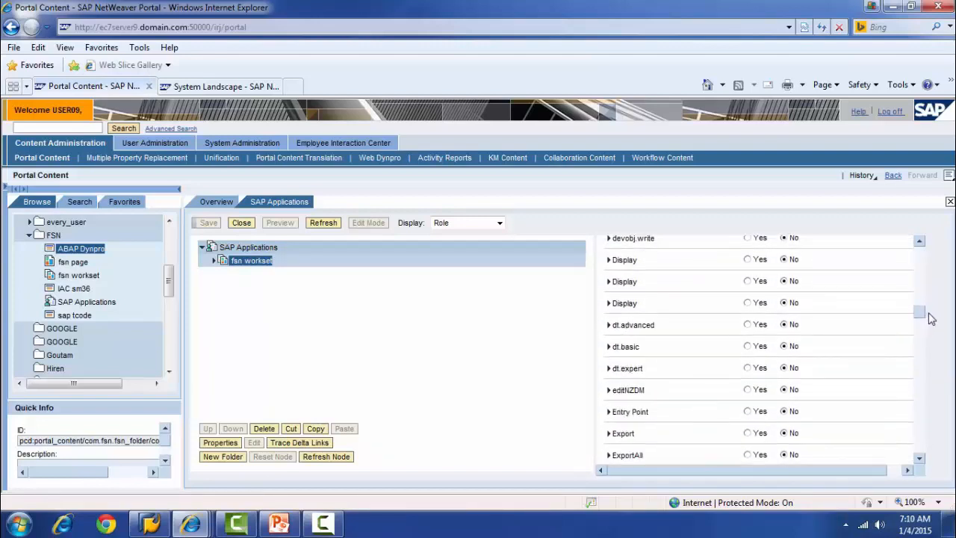
{"action": "left_click", "coordinate": [748, 411]}
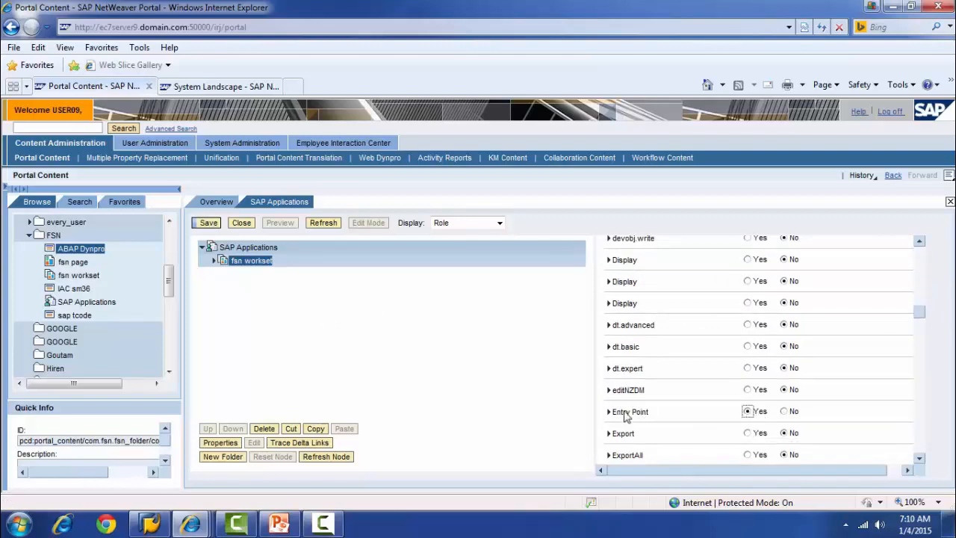
{"action": "left_click", "coordinate": [209, 225]}
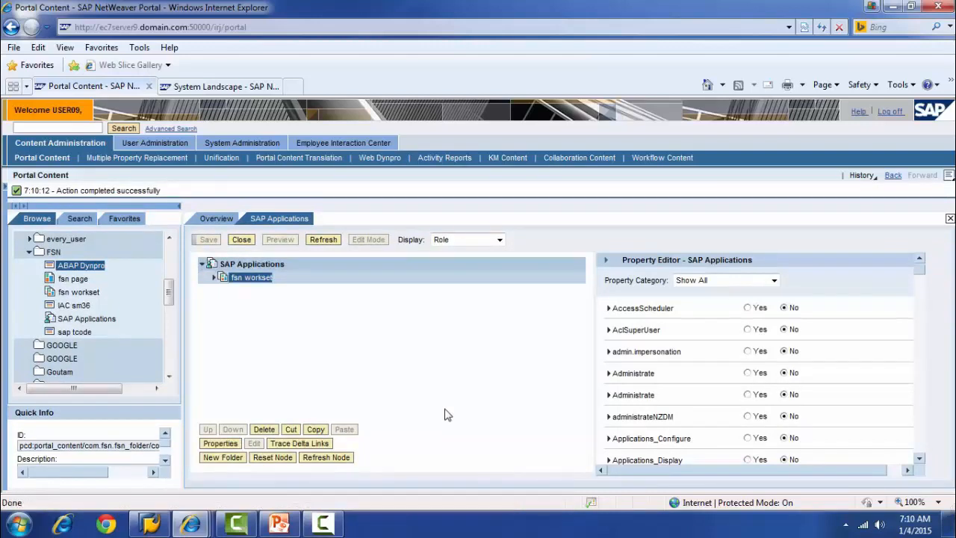
Close the fsn system object in System Landscape and start creating a new user in User Administration.
{"action": "left_click", "coordinate": [221, 85]}
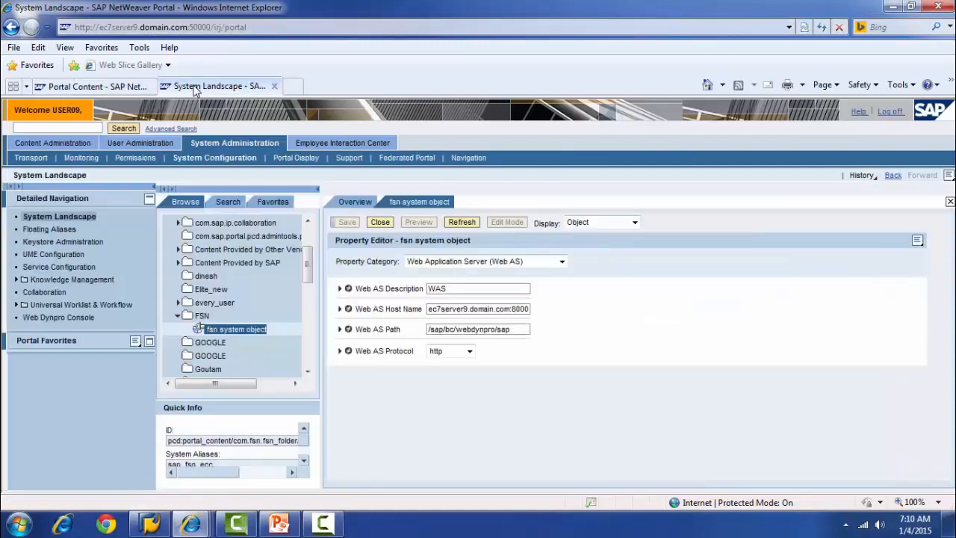
{"action": "left_click", "coordinate": [381, 224]}
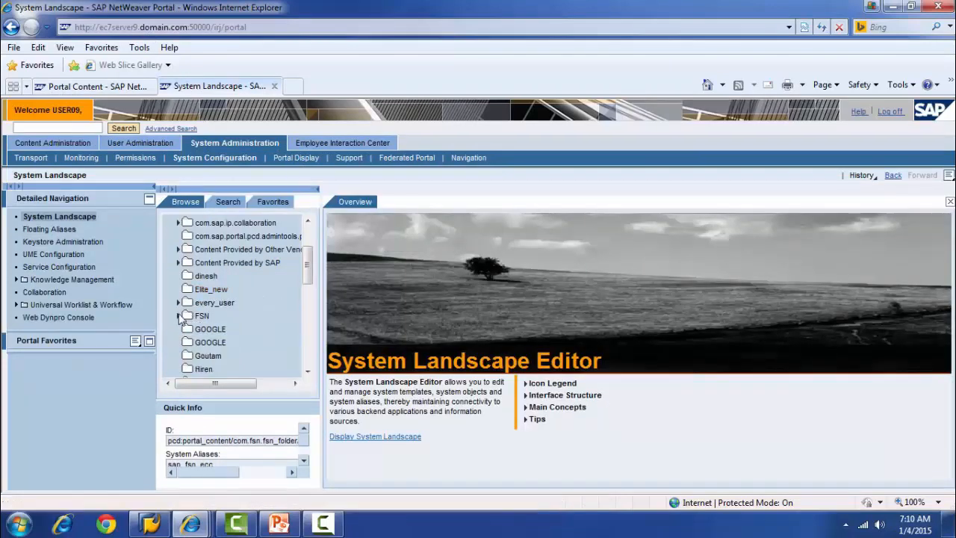
{"action": "left_click", "coordinate": [132, 145]}
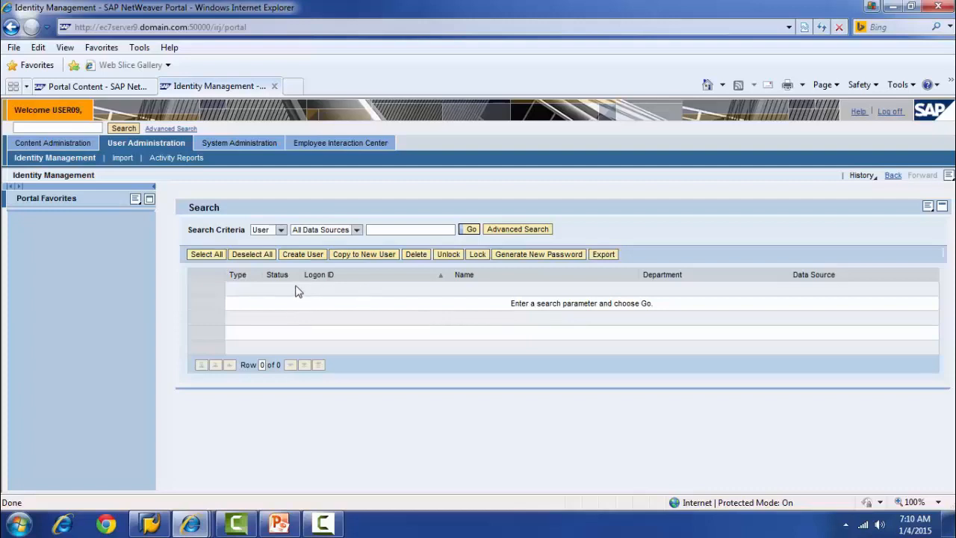
{"action": "left_click", "coordinate": [303, 257]}
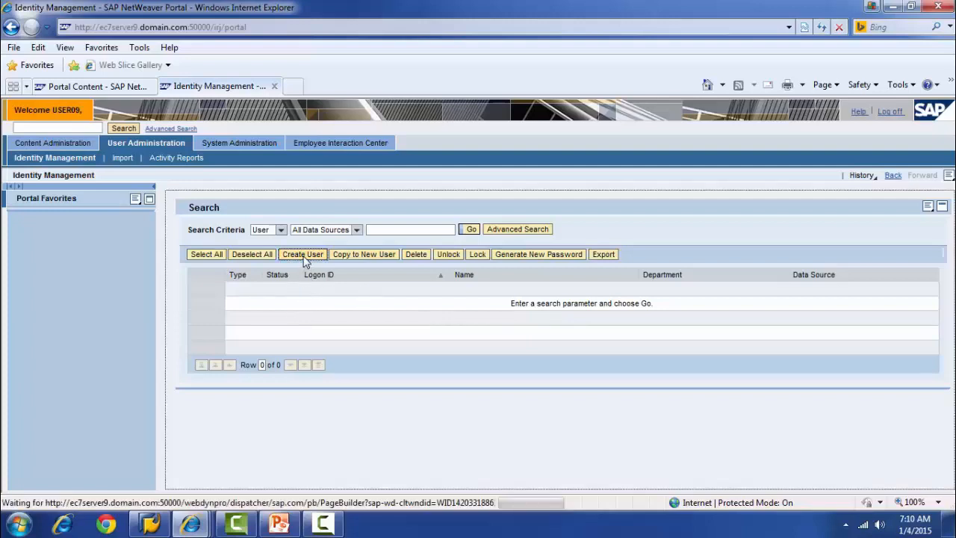
{"action": "scroll", "coordinate": [873, 372], "scroll_direction": "down", "scroll_amount": 3}
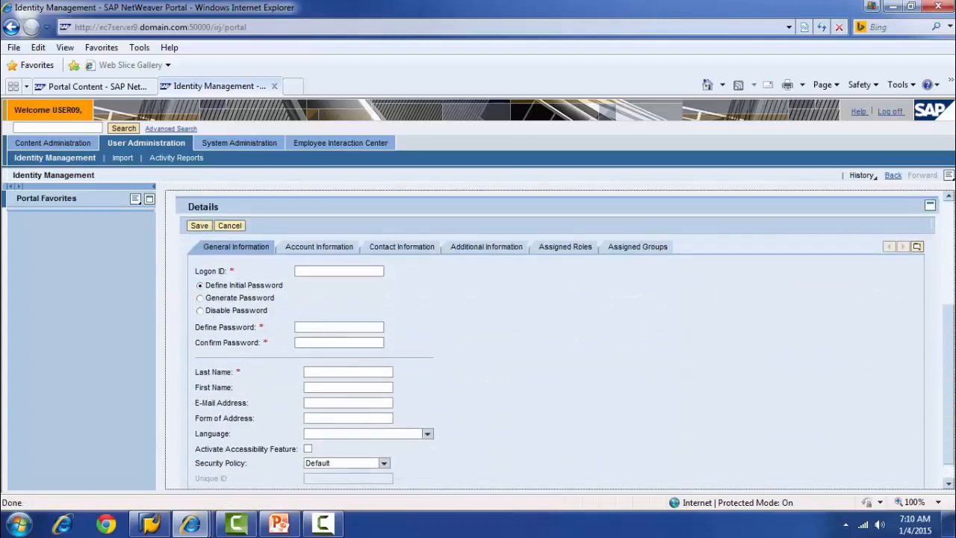
{"action": "scroll", "coordinate": [951, 362], "scroll_direction": "down", "scroll_amount": 1}
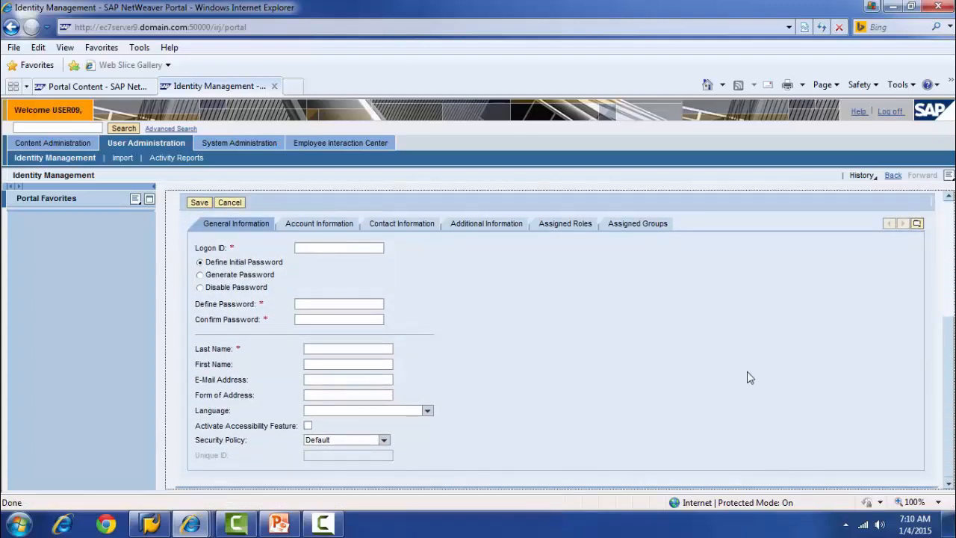
Enter logon ID fsn user, define and confirm the initial password, and set last name fsn and first name user.
{"action": "left_click", "coordinate": [330, 250]}
{"action": "type", "text": "fsn user"}
{"action": "left_click", "coordinate": [316, 310]}
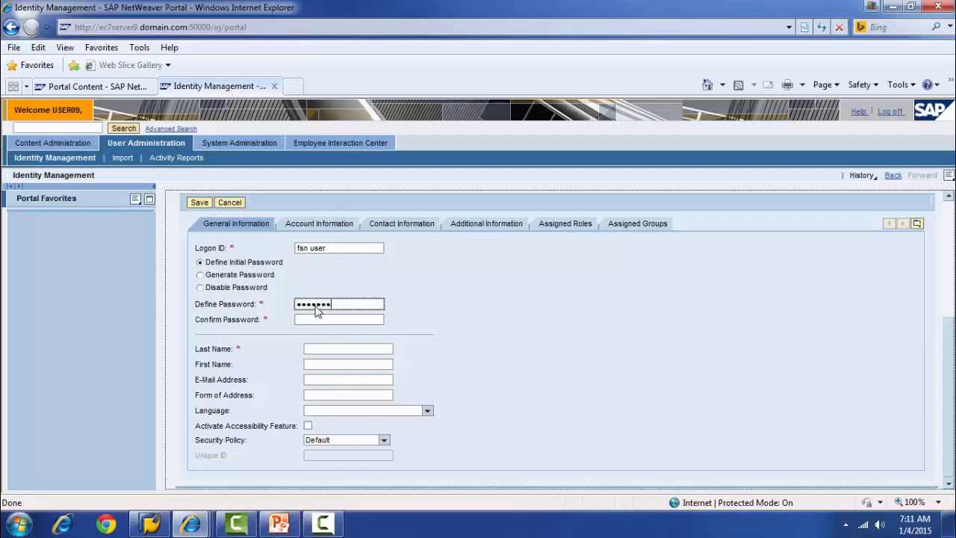
{"action": "key", "text": "Tab"}
{"action": "type", "text": "••••"}
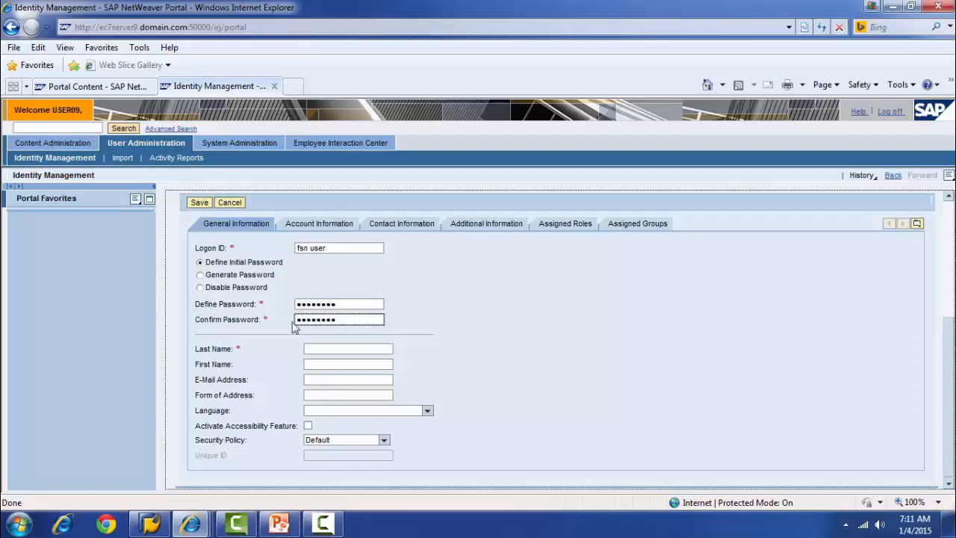
{"action": "left_click", "coordinate": [315, 354]}
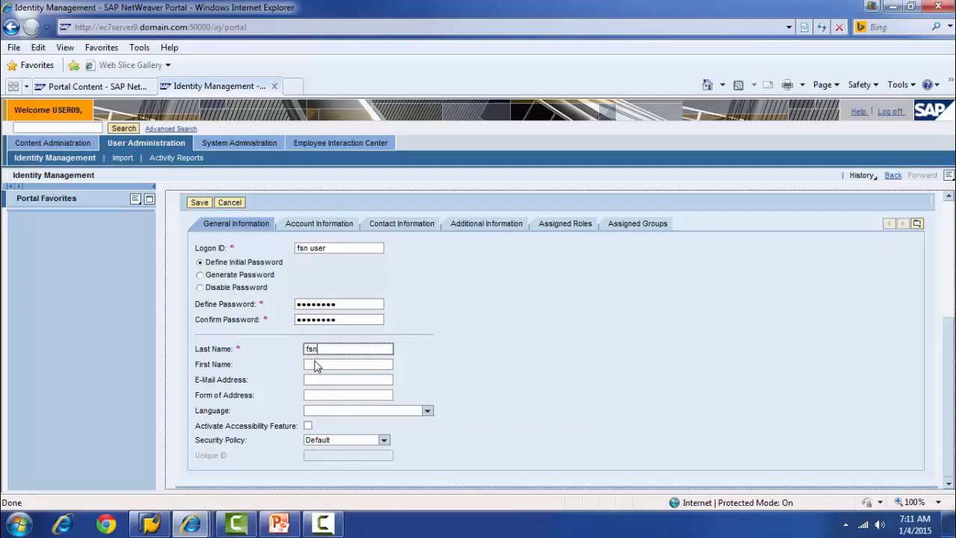
{"action": "left_click", "coordinate": [315, 364]}
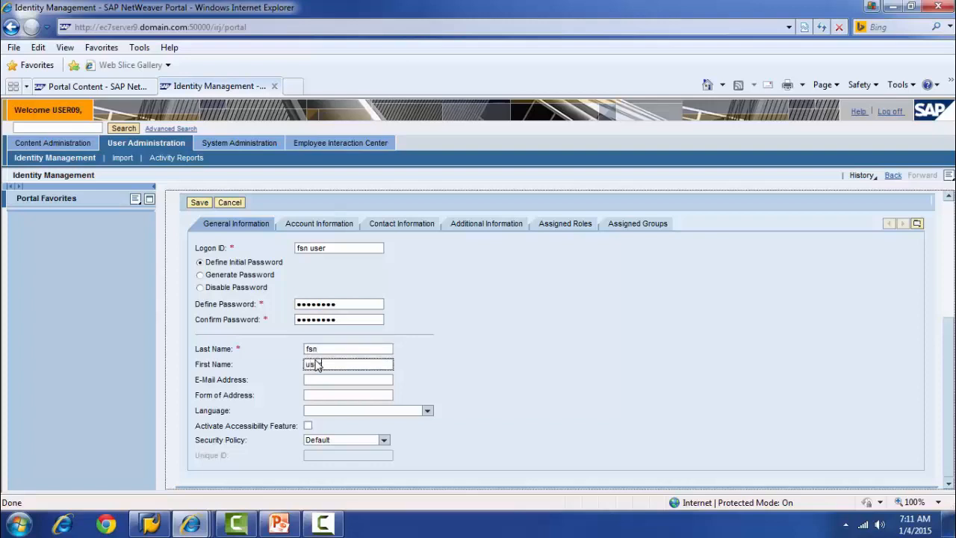
{"action": "type", "text": "user"}
Change the new user's logon ID to fsnuser1, leaving the e-mail address and form of address empty.
{"action": "left_click", "coordinate": [338, 253]}
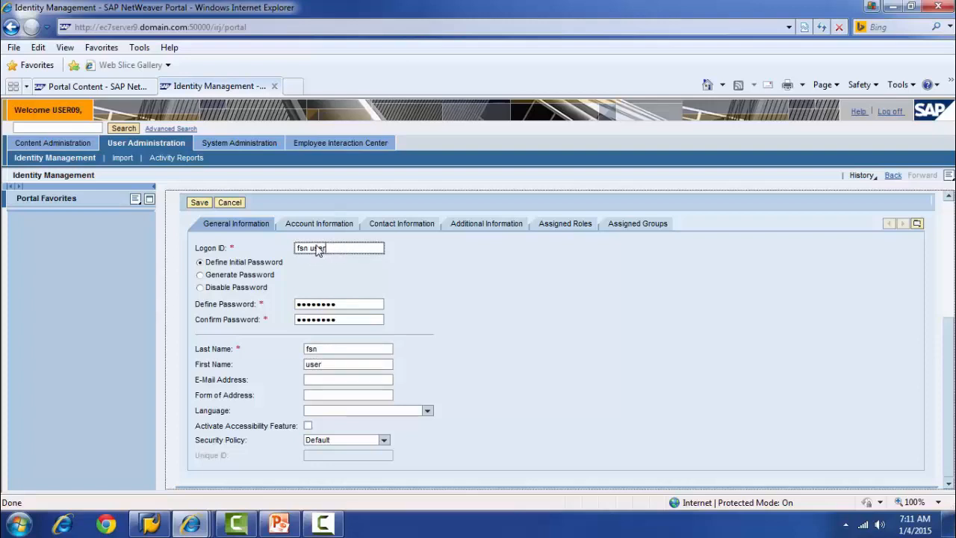
{"action": "left_click", "coordinate": [309, 248]}
{"action": "key", "text": "BackSpace"}
{"action": "left_click", "coordinate": [340, 250]}
{"action": "left_click", "coordinate": [331, 382]}
{"action": "left_click", "coordinate": [319, 395]}
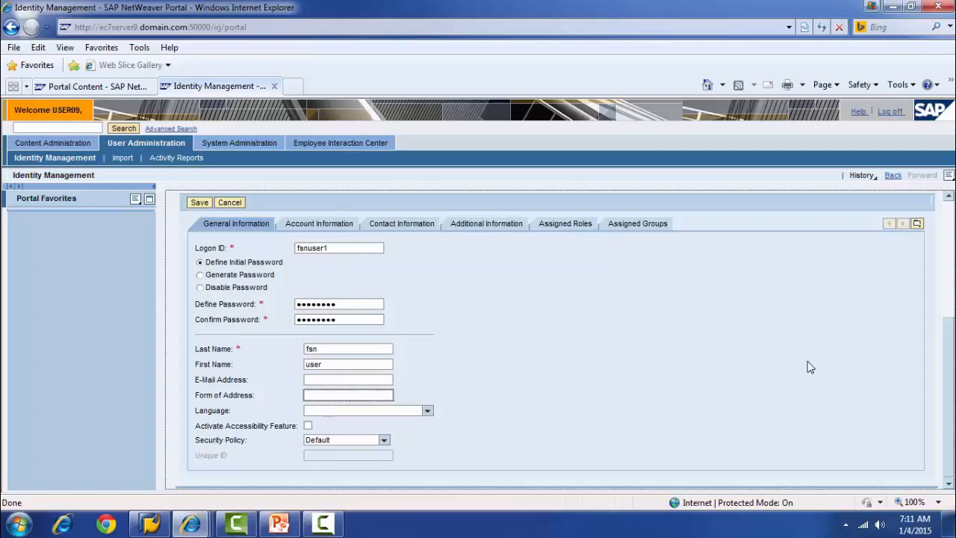
Keep the Default security policy, save the new user, and review the created user's details.
{"action": "left_click", "coordinate": [384, 440]}
{"action": "left_click", "coordinate": [453, 442]}
{"action": "left_click", "coordinate": [200, 203]}
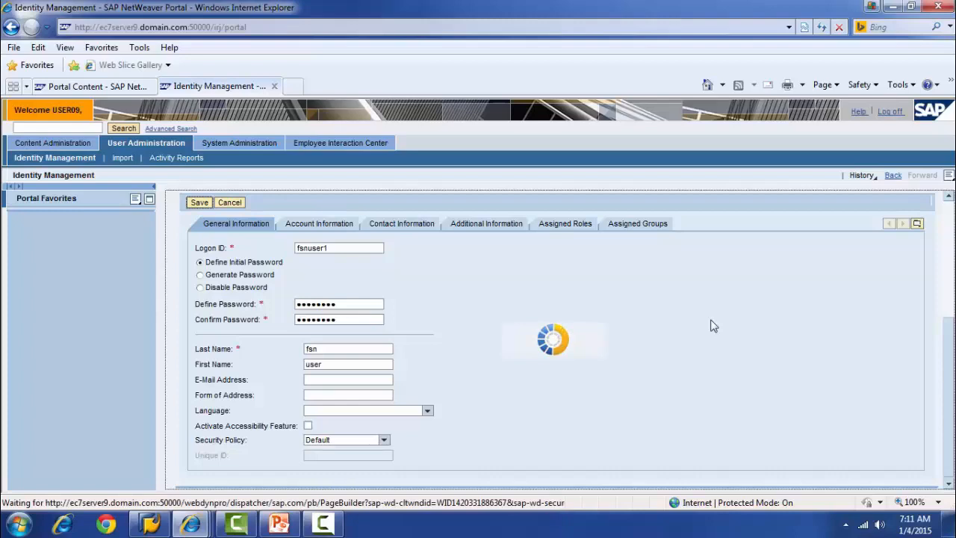
{"action": "scroll", "coordinate": [949, 338], "scroll_direction": "up", "scroll_amount": 3}
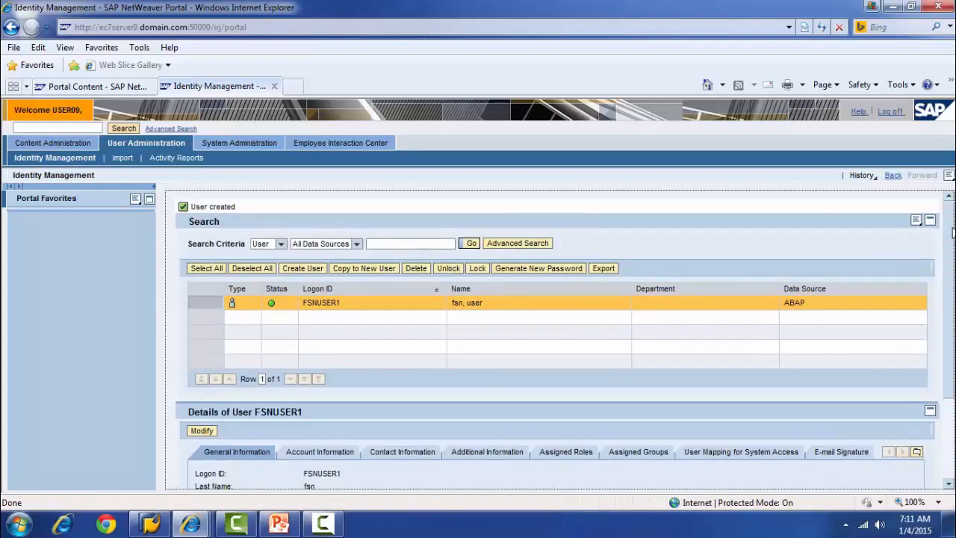
{"action": "scroll", "coordinate": [951, 233], "scroll_direction": "down", "scroll_amount": 3}
{"action": "scroll", "coordinate": [564, 340], "scroll_direction": "up", "scroll_amount": 3}
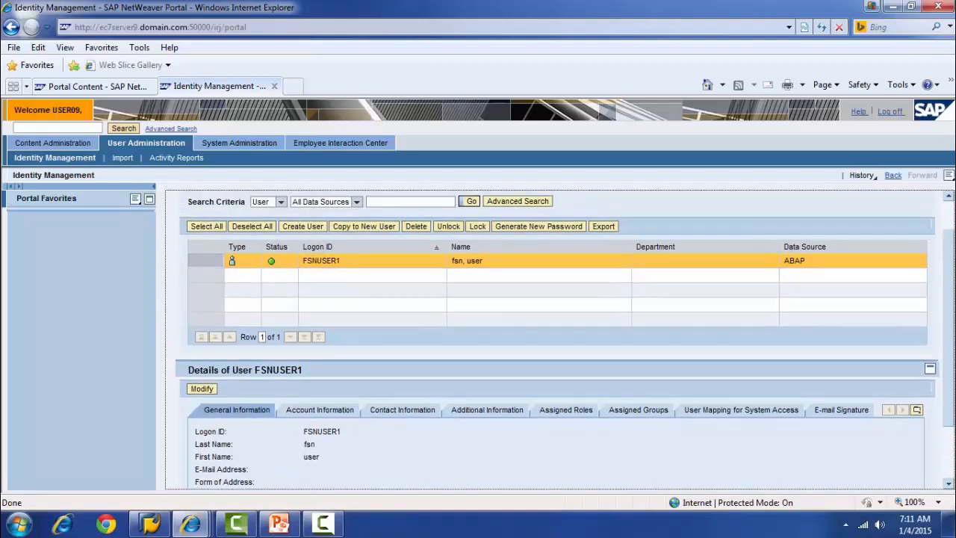
Look at the SAP Applications role in Portal Content, and open FSNUSER1's role assignments for modification.
{"action": "left_click", "coordinate": [104, 88]}
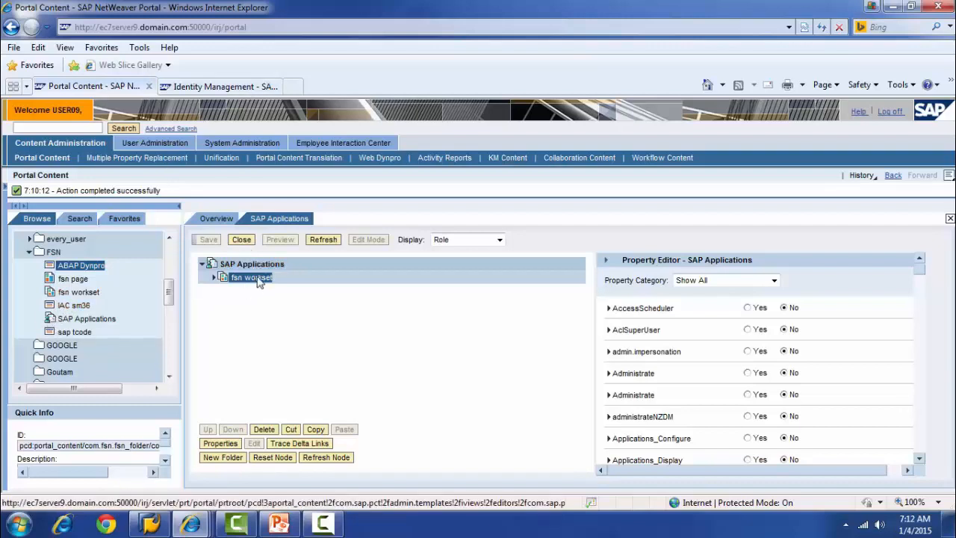
{"action": "left_click", "coordinate": [208, 87]}
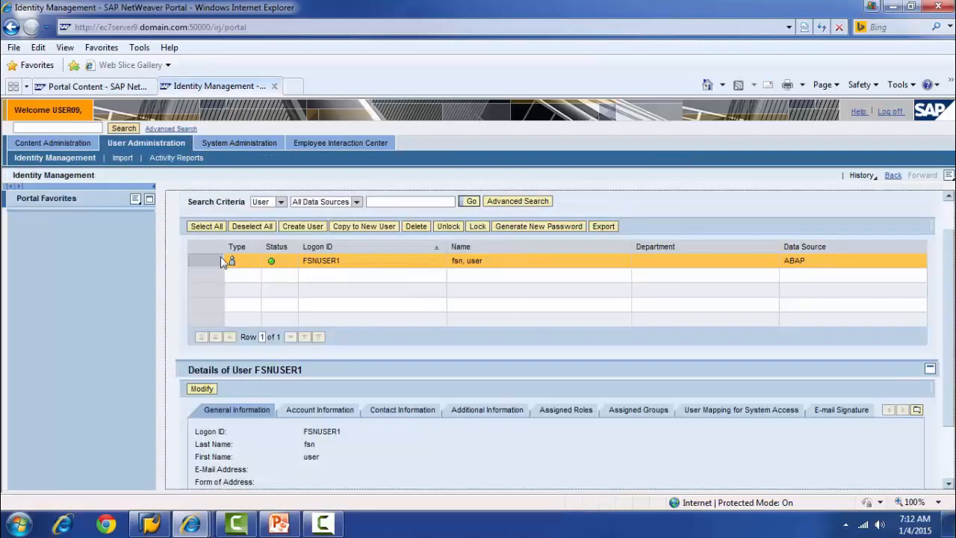
{"action": "left_click", "coordinate": [562, 411]}
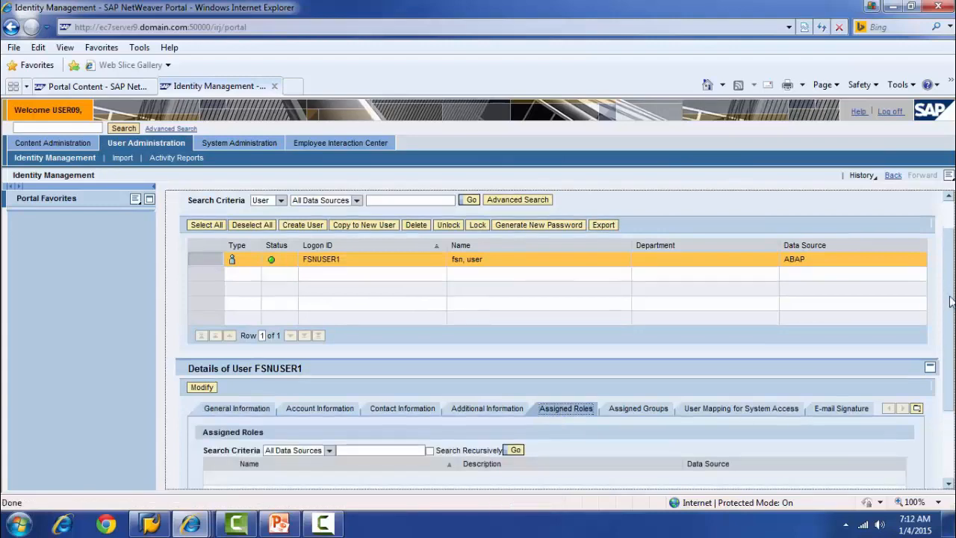
{"action": "scroll", "coordinate": [950, 291], "scroll_direction": "down", "scroll_amount": 1}
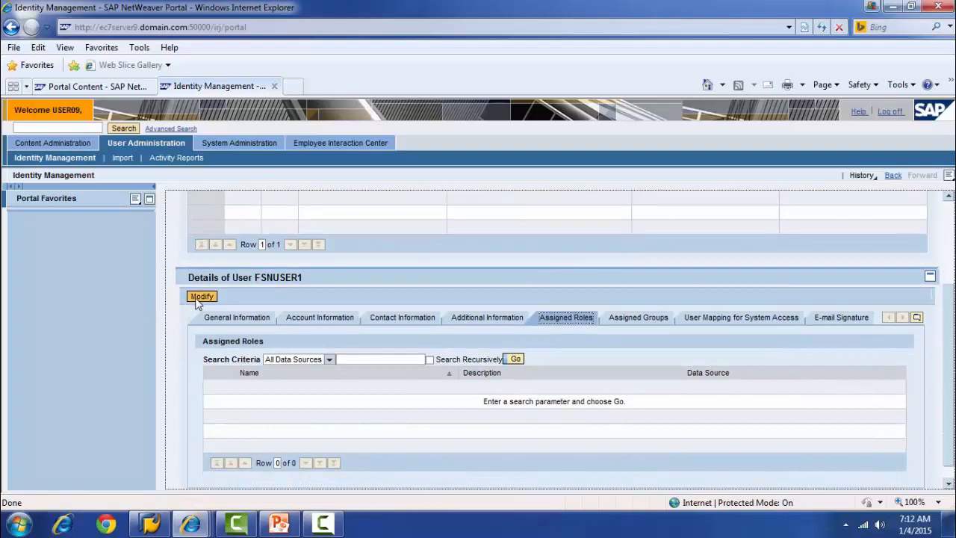
{"action": "left_click", "coordinate": [201, 297]}
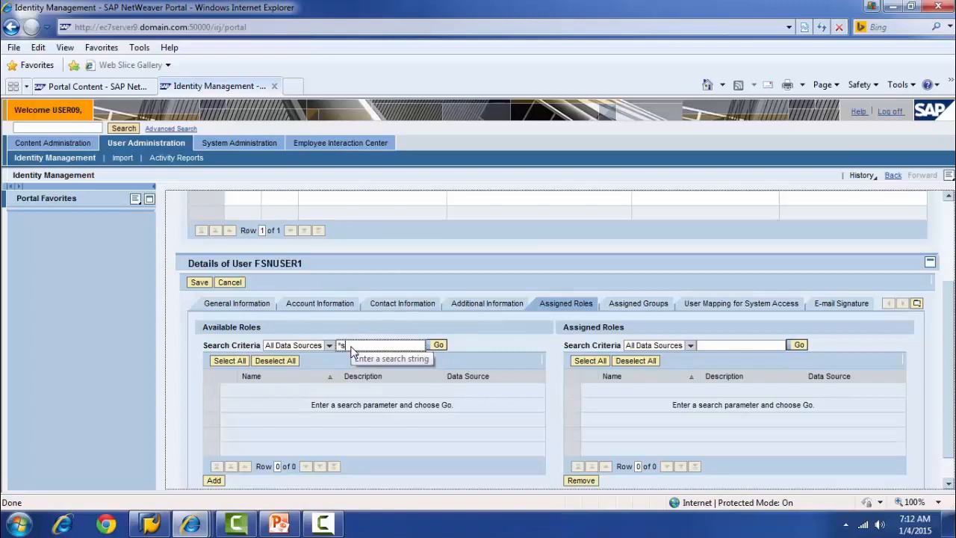
Try to find the role by searching the available roles for *sap* and *sap applications*.
{"action": "left_click", "coordinate": [353, 348]}
{"action": "type", "text": "*sap"}
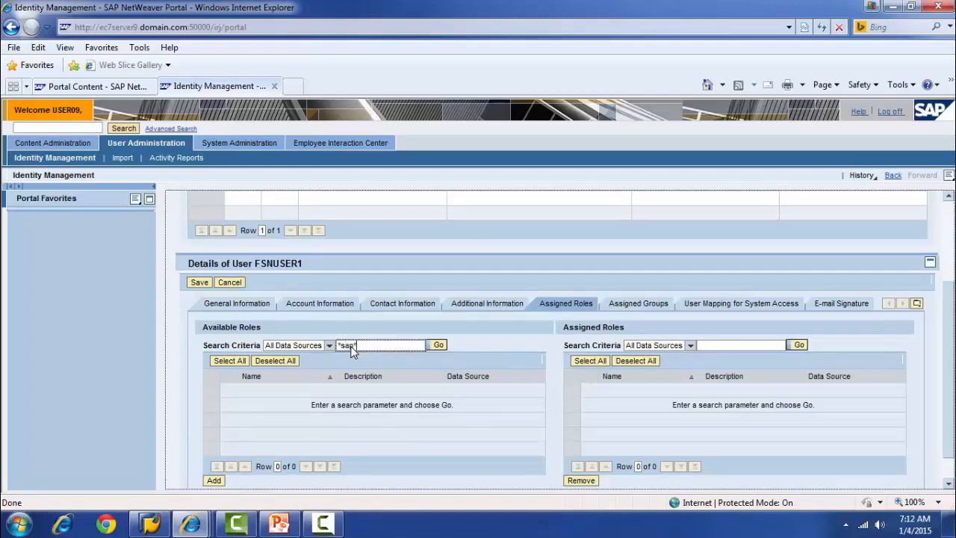
{"action": "type", "text": "*"}
{"action": "key", "text": "Return"}
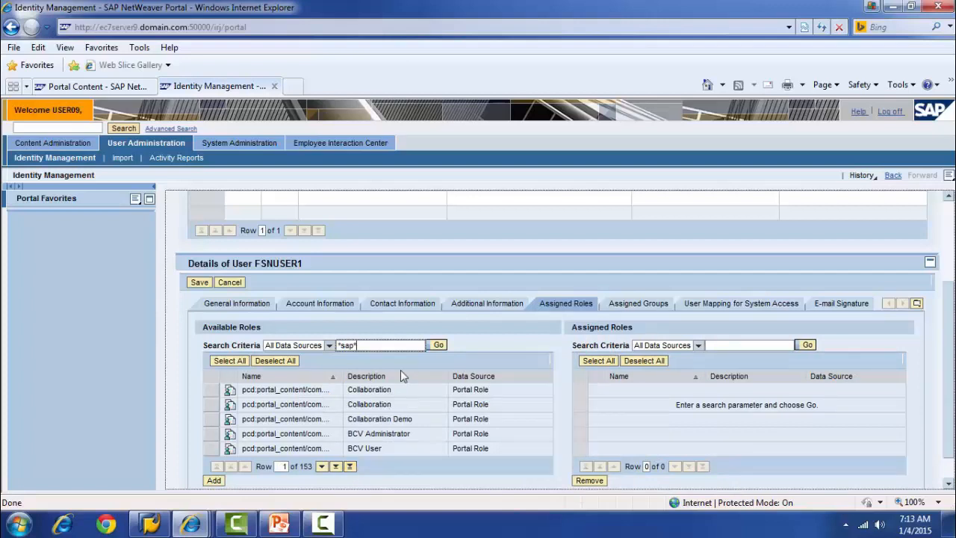
{"action": "key", "text": "BackSpace"}
{"action": "type", "text": "applications"}
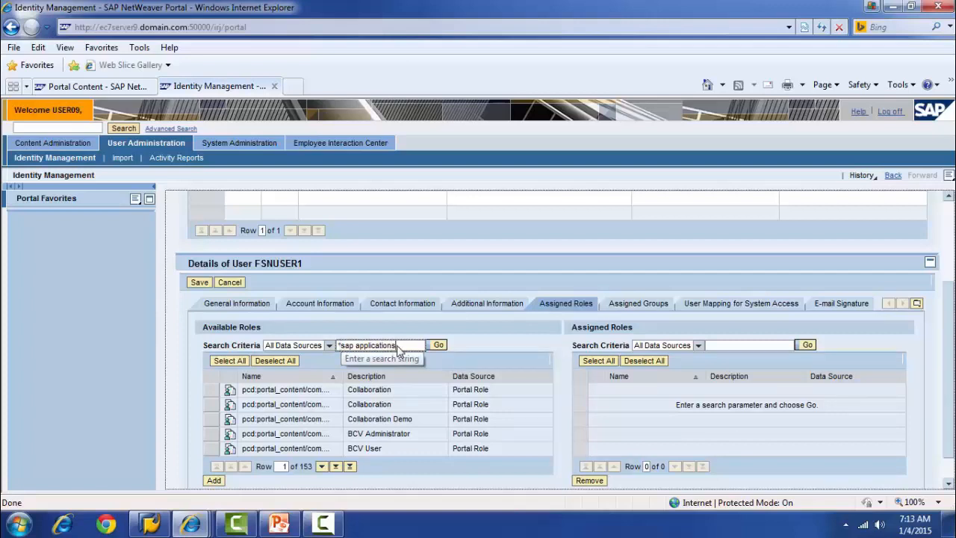
{"action": "key", "text": "Return"}
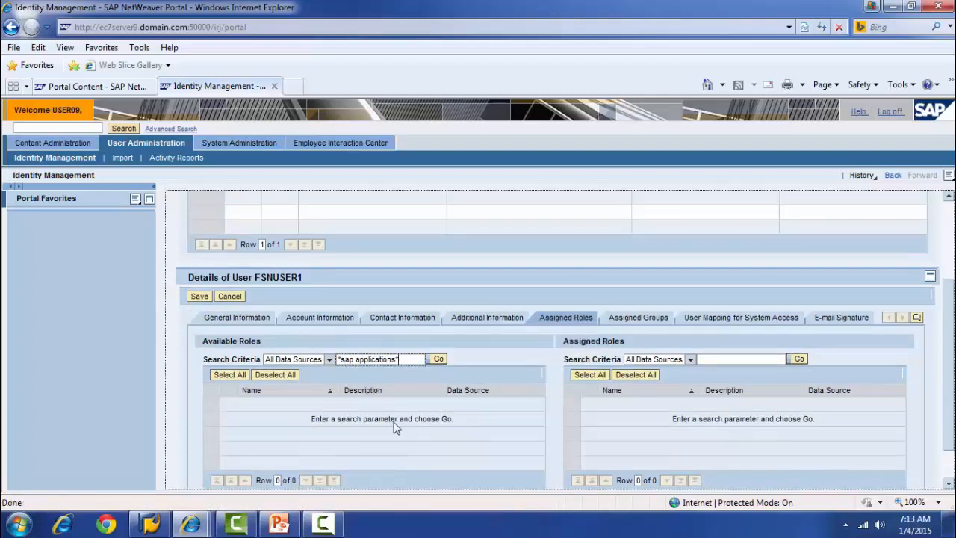
Copy the ID of the SAP Applications role from the FSN folder in Portal Content.
{"action": "left_click", "coordinate": [105, 87]}
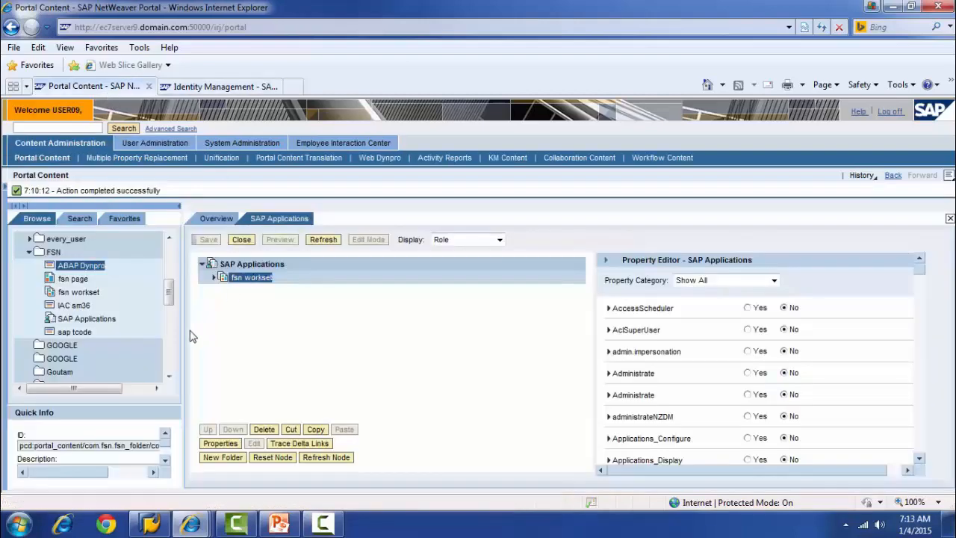
{"action": "left_click", "coordinate": [90, 320]}
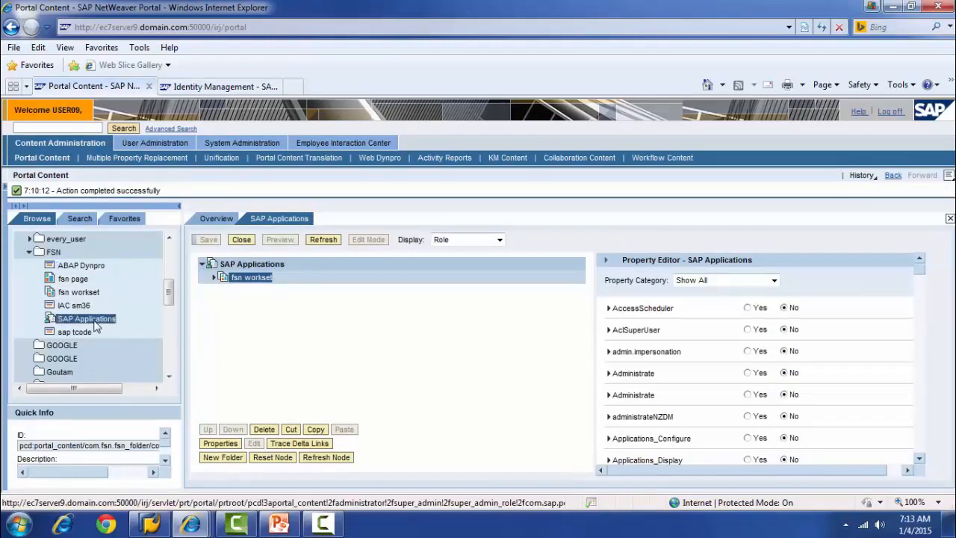
{"action": "double_click", "coordinate": [70, 445]}
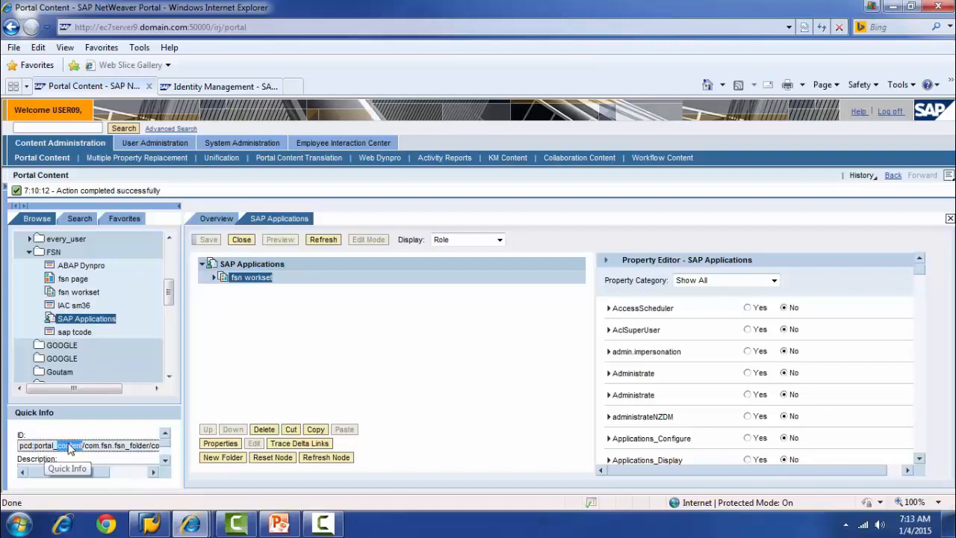
{"action": "triple_click", "coordinate": [69, 447]}
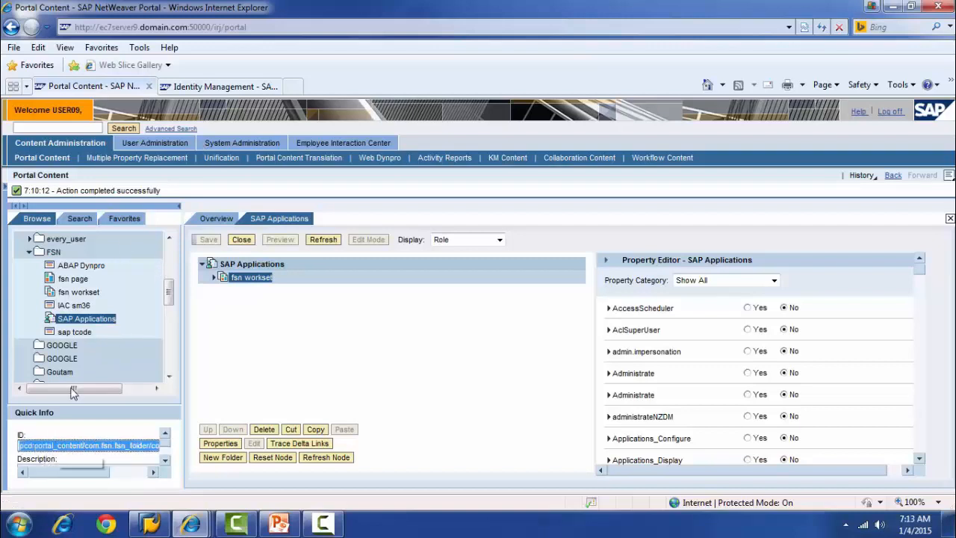
Replace the available roles search text for FSNUSER1 with the copied role ID and run the search.
{"action": "left_click", "coordinate": [219, 85]}
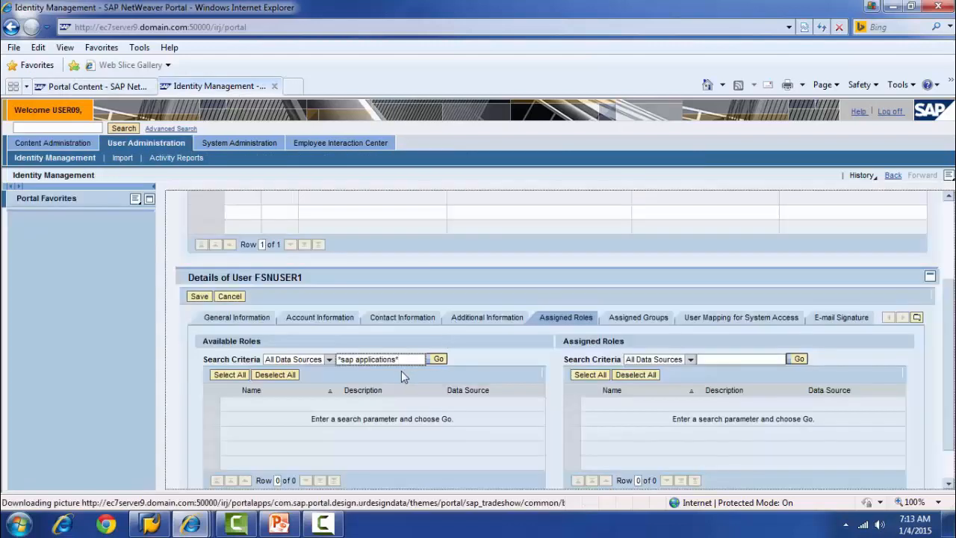
{"action": "left_click", "coordinate": [410, 361]}
{"action": "key", "text": "BackSpace"}
{"action": "key", "text": "BackSpace"}
{"action": "key", "text": "BackSpace"}
{"action": "key", "text": "BackSpace"}
{"action": "key", "text": "BackSpace"}
{"action": "key", "text": "BackSpace"}
{"action": "key", "text": "BackSpace"}
{"action": "key", "text": "BackSpace"}
{"action": "key", "text": "BackSpace"}
{"action": "key", "text": "BackSpace"}
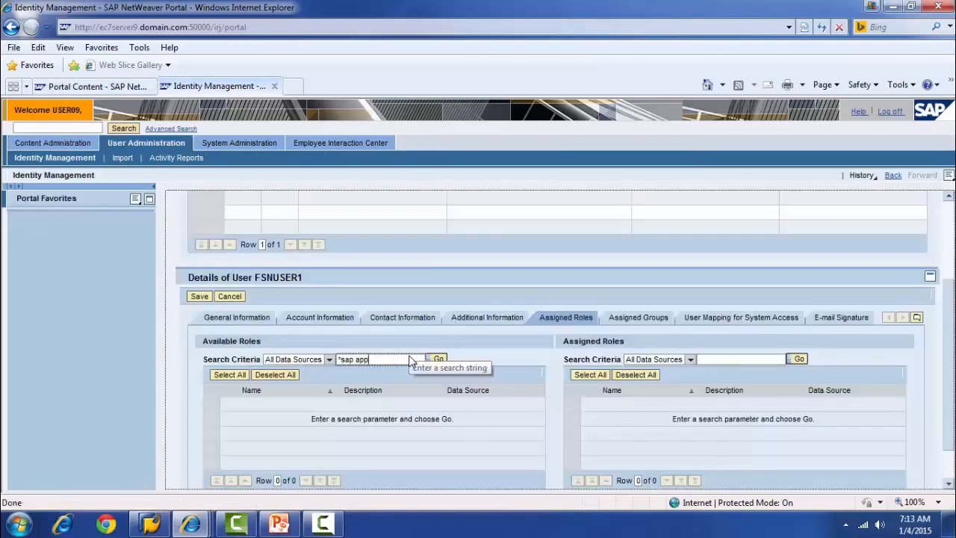
{"action": "key", "text": "BackSpace"}
{"action": "key", "text": "BackSpace"}
{"action": "key", "text": "BackSpace"}
{"action": "key", "text": "BackSpace"}
{"action": "key", "text": "BackSpace"}
{"action": "key", "text": "BackSpace"}
{"action": "key", "text": "BackSpace"}
{"action": "key", "text": "BackSpace"}
{"action": "key", "text": "ctrl+v"}
{"action": "left_click", "coordinate": [438, 359]}
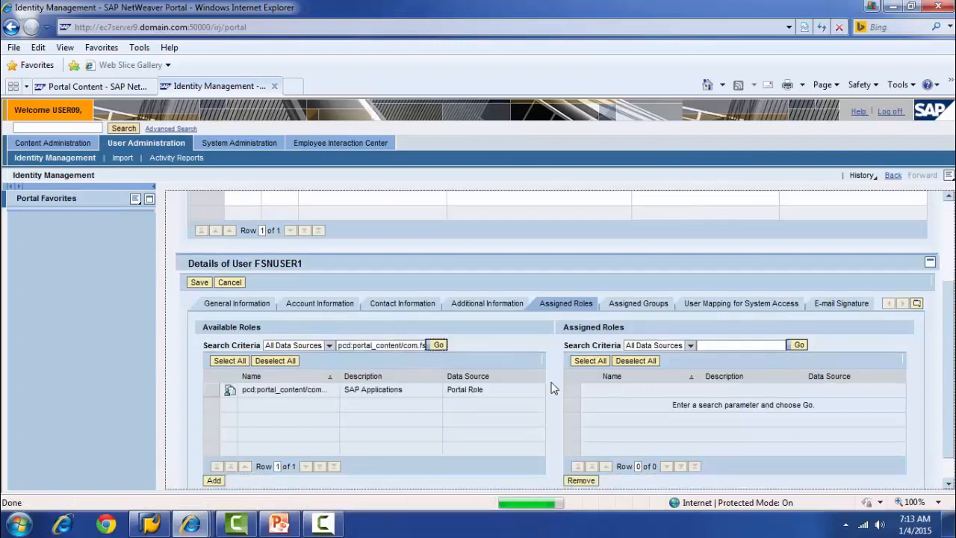
Assign the SAP Applications role to FSNUSER1 and save the modified user.
{"action": "left_click", "coordinate": [212, 390]}
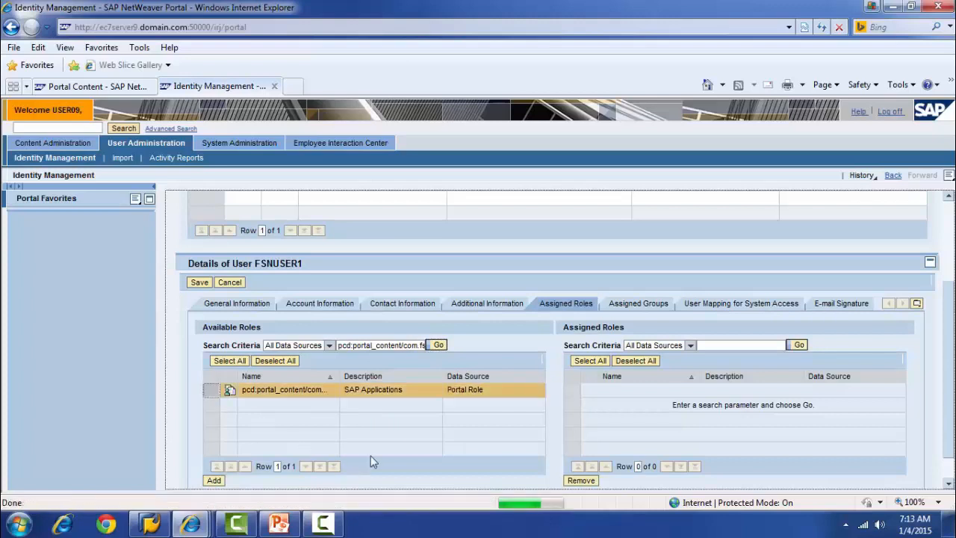
{"action": "left_click", "coordinate": [214, 480]}
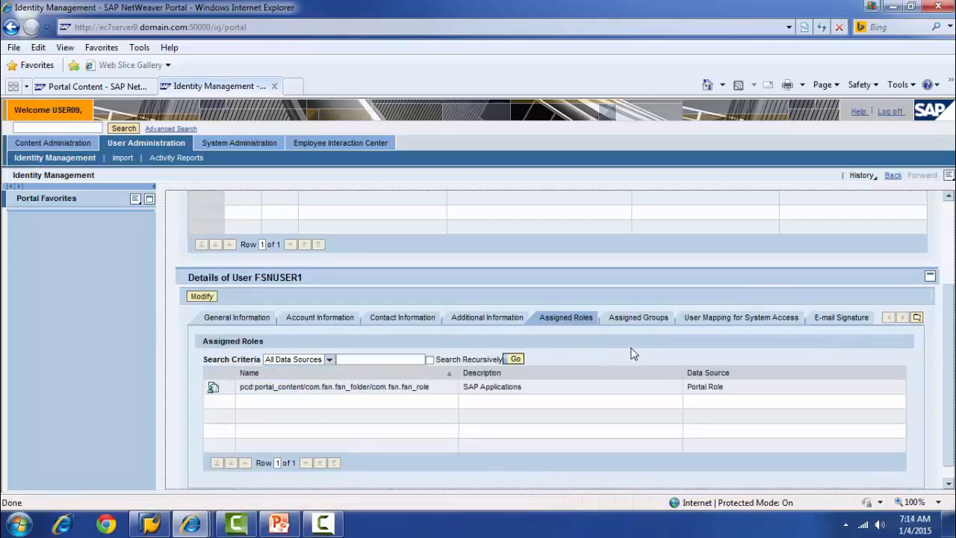
{"action": "scroll", "coordinate": [949, 366], "scroll_direction": "up", "scroll_amount": 2}
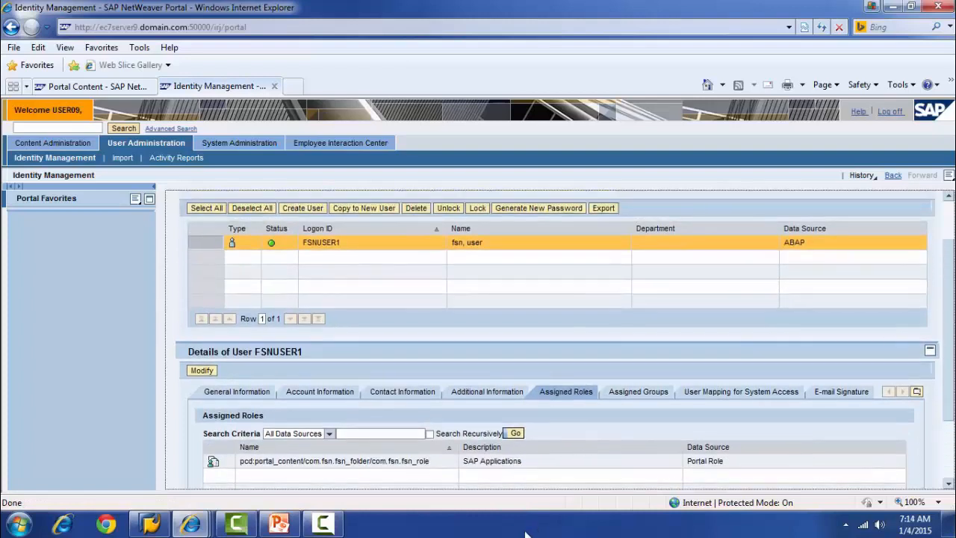
{"action": "scroll", "coordinate": [951, 321], "scroll_direction": "up", "scroll_amount": 2}
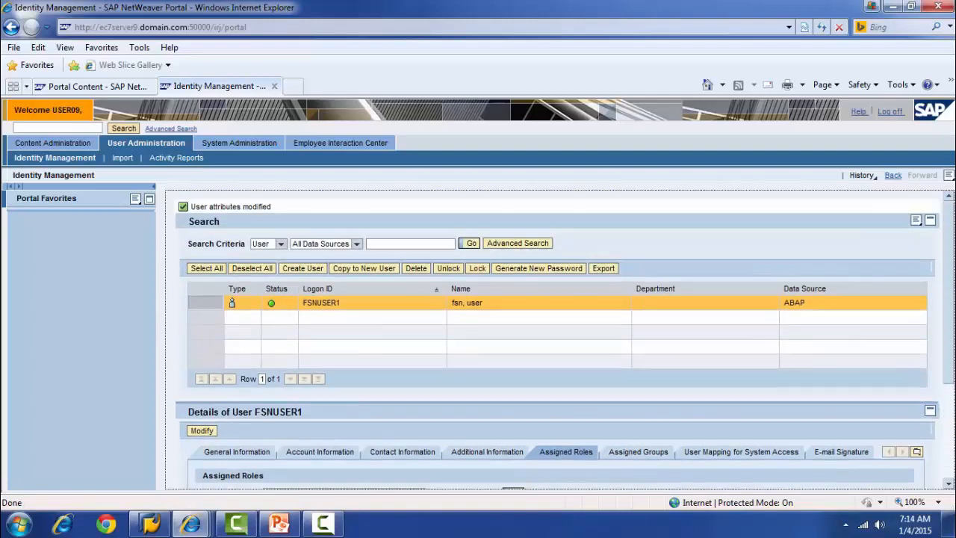
Open the portal logon page at ec7server9.domain.com:50000/irj/portal in a separate browser window.
{"action": "left_click", "coordinate": [13, 47]}
{"action": "left_click", "coordinate": [48, 110]}
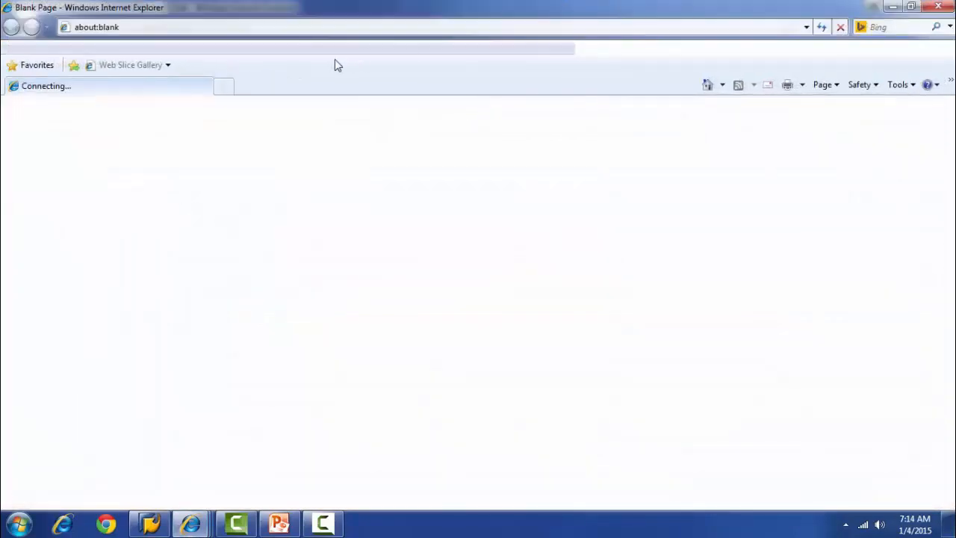
{"action": "left_click", "coordinate": [807, 27]}
{"action": "left_click", "coordinate": [189, 46]}
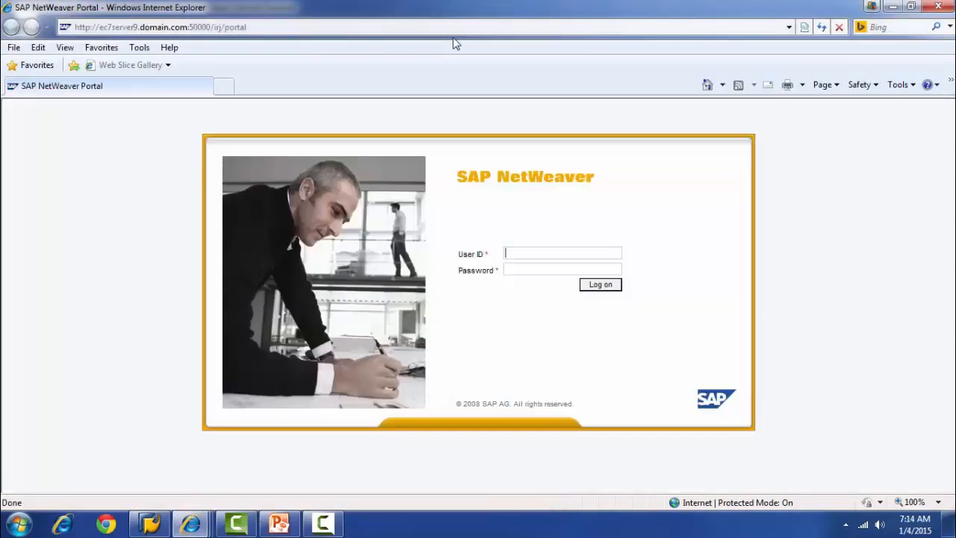
Log on as fsnuser1 with the account password without letting the browser remember it, and replace the expired password with a new one.
{"action": "type", "text": "f"}
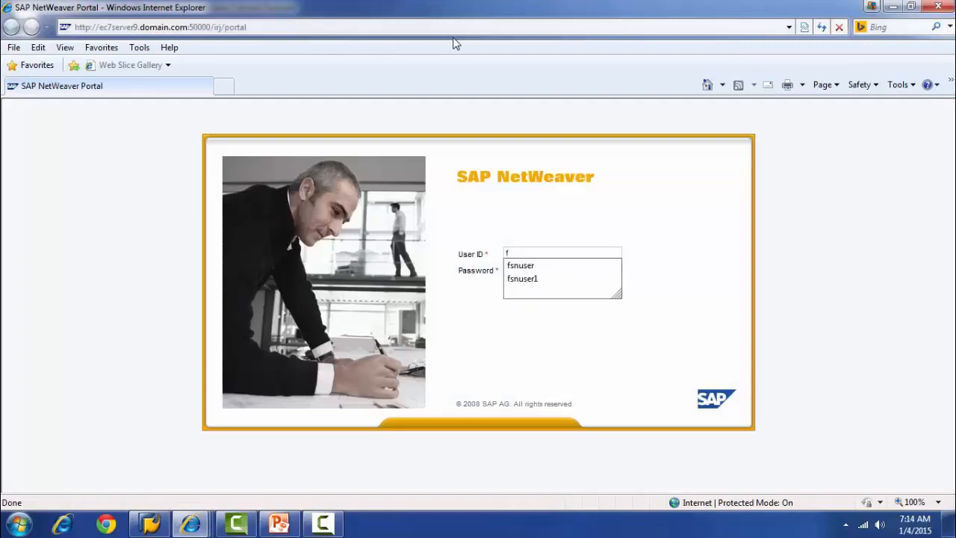
{"action": "left_click", "coordinate": [550, 279]}
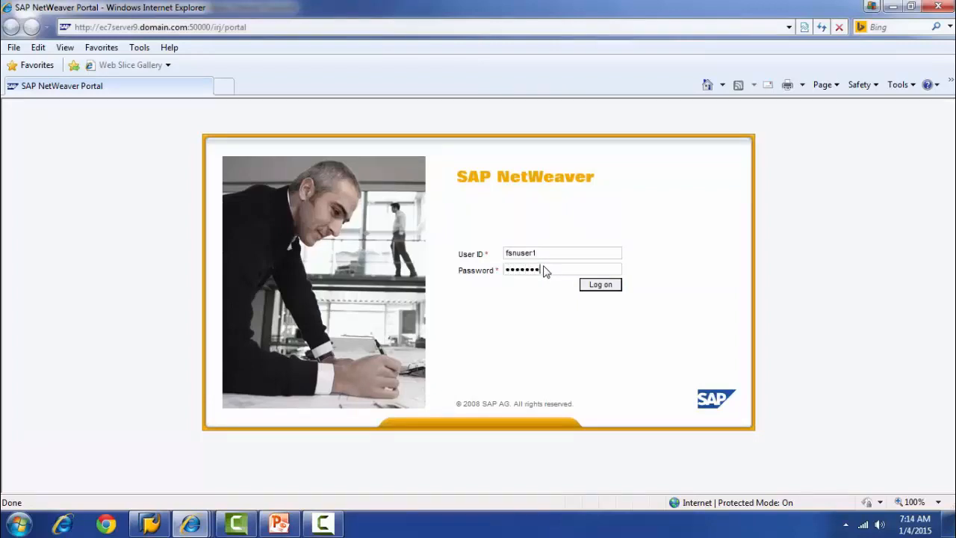
{"action": "key", "text": "Return"}
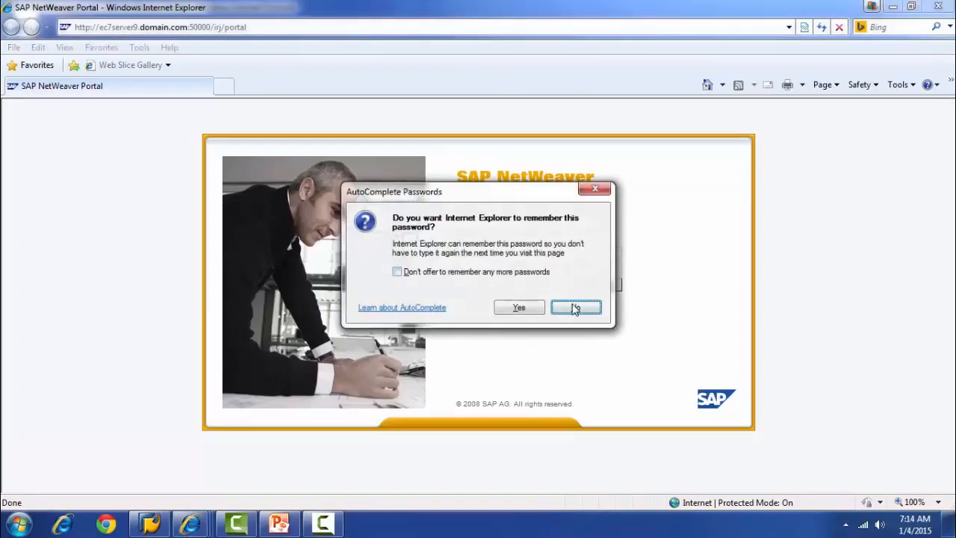
{"action": "left_click", "coordinate": [572, 308]}
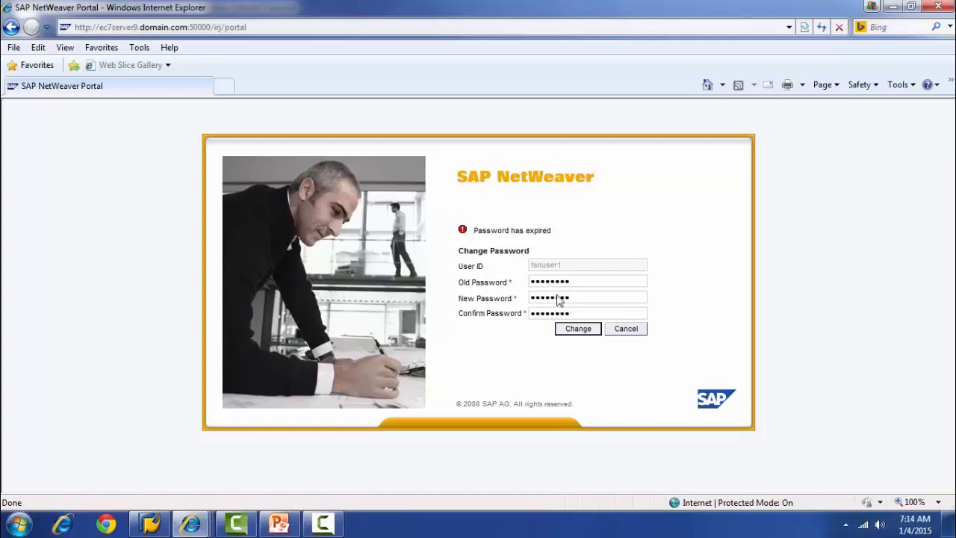
{"action": "left_click", "coordinate": [572, 333]}
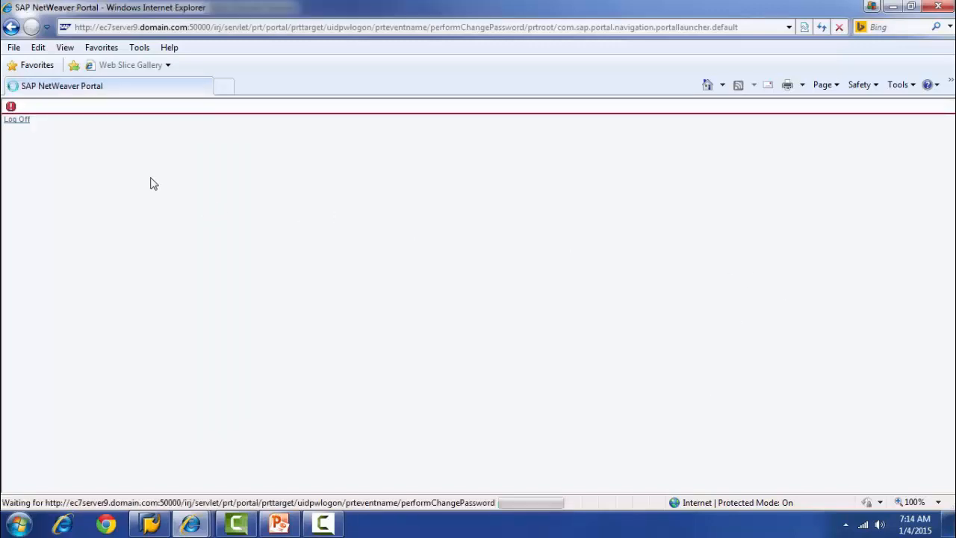
Return to the administrator window and compare FSNUSER1's assigned groups, the role's Entry Point setting, and the SAP Applications entry in the portal navigation.
{"action": "left_click", "coordinate": [192, 527]}
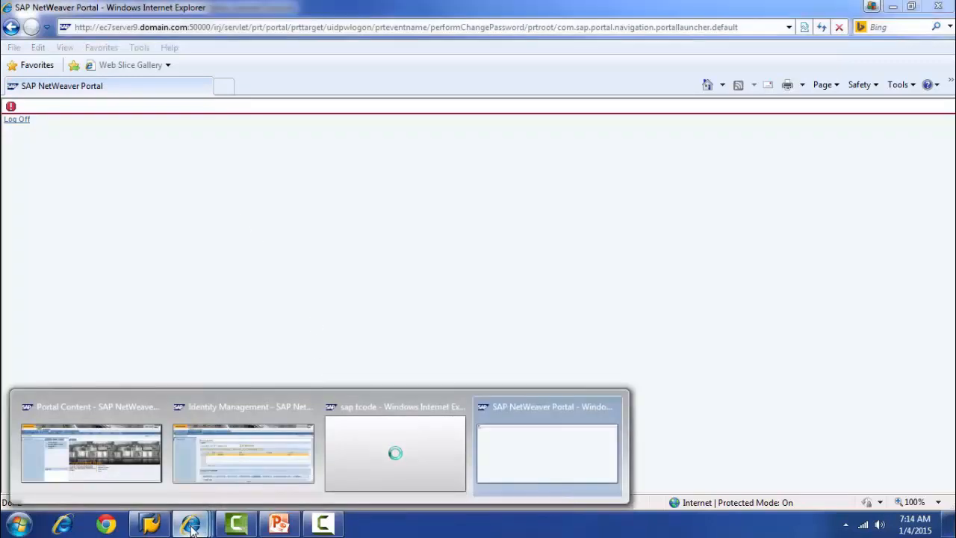
{"action": "left_click", "coordinate": [245, 450]}
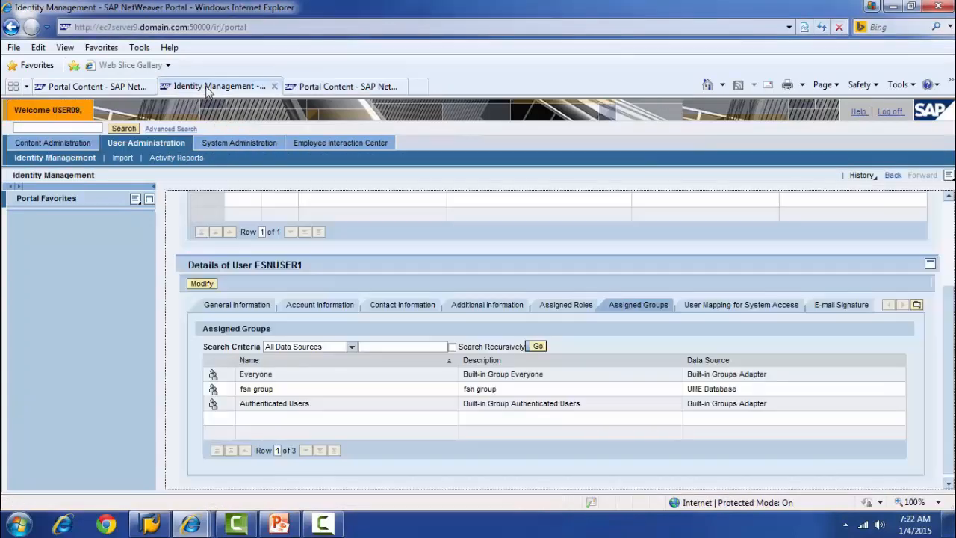
{"action": "left_click", "coordinate": [213, 87]}
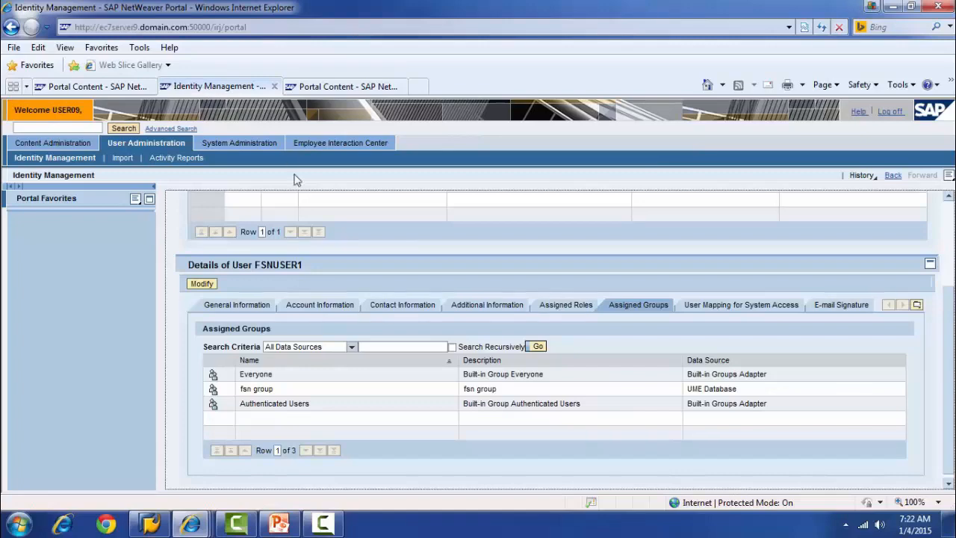
{"action": "left_click", "coordinate": [119, 87]}
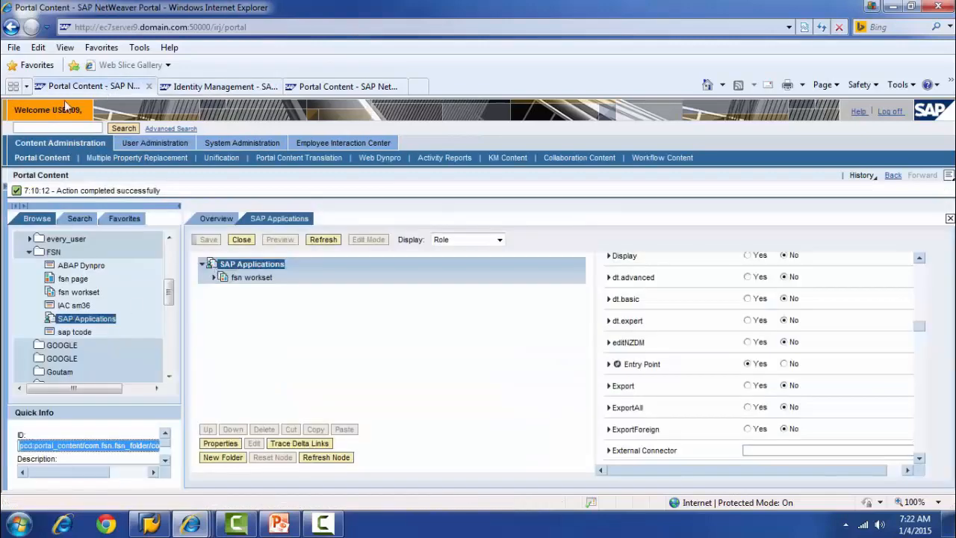
{"action": "left_click", "coordinate": [344, 86]}
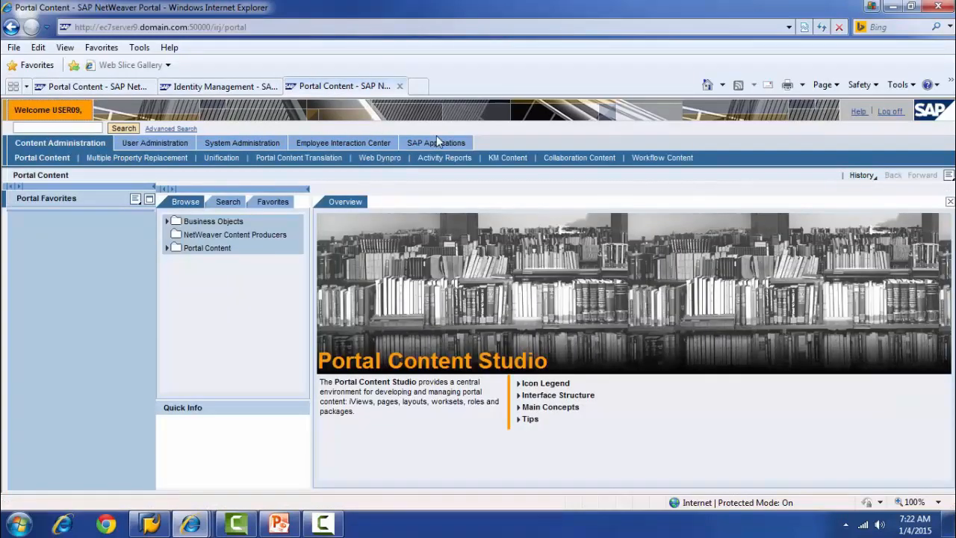
{"action": "left_click", "coordinate": [418, 139]}
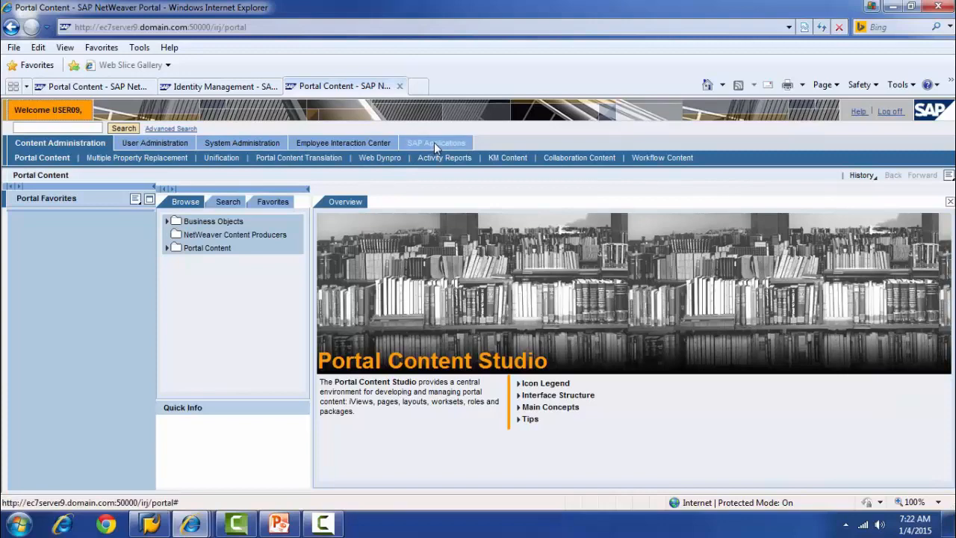
{"action": "left_click", "coordinate": [106, 86]}
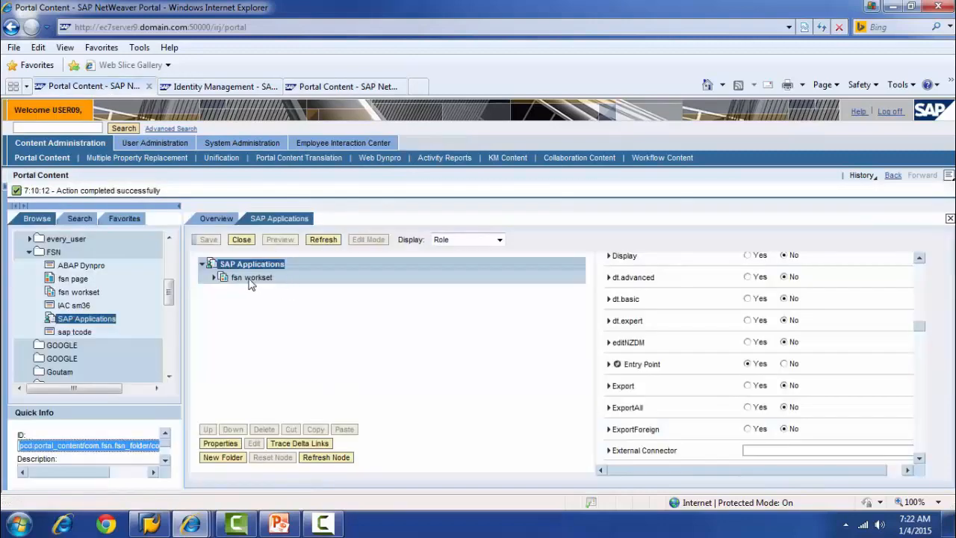
{"action": "left_click", "coordinate": [340, 91]}
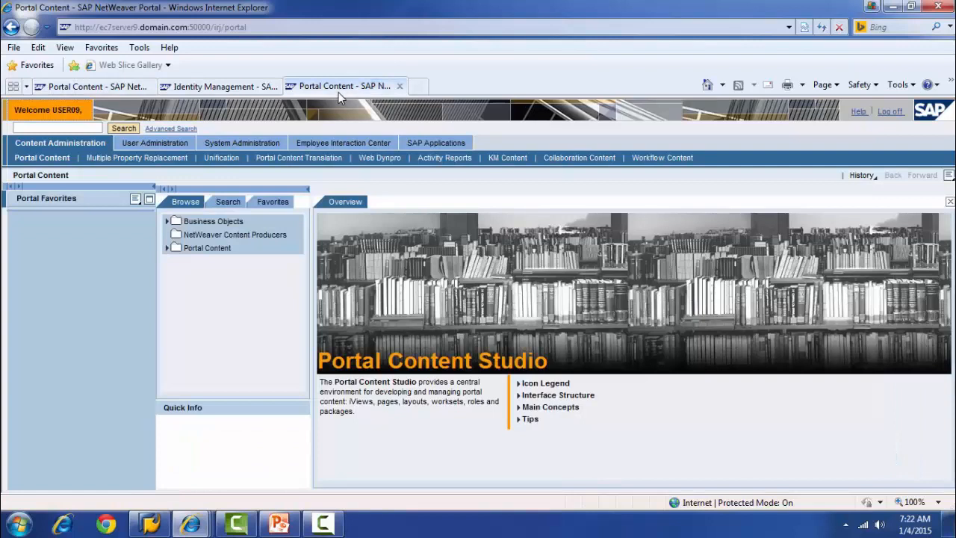
View the SAP Applications area in the portal, and set the SAP Applications role's Entry Point to No and save it.
{"action": "left_click", "coordinate": [441, 143]}
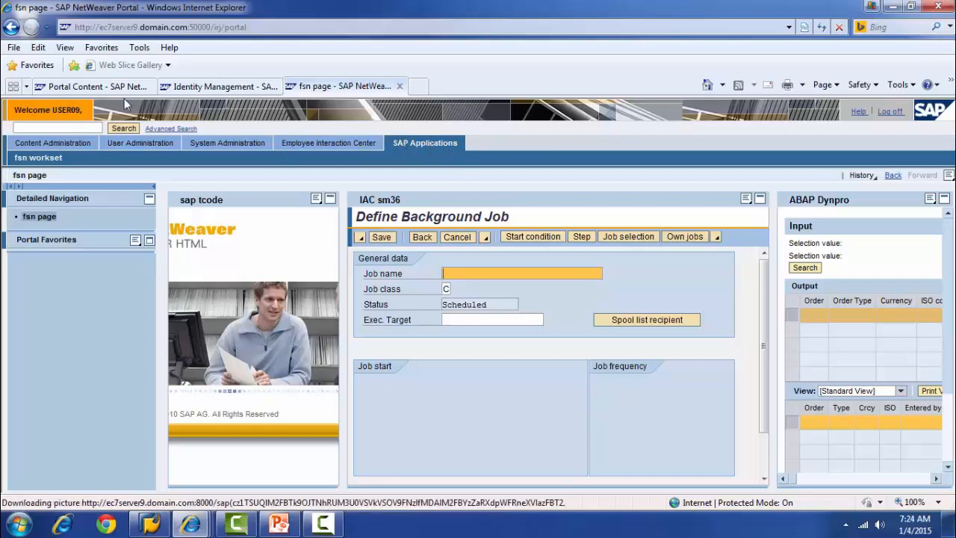
{"action": "left_click", "coordinate": [97, 87]}
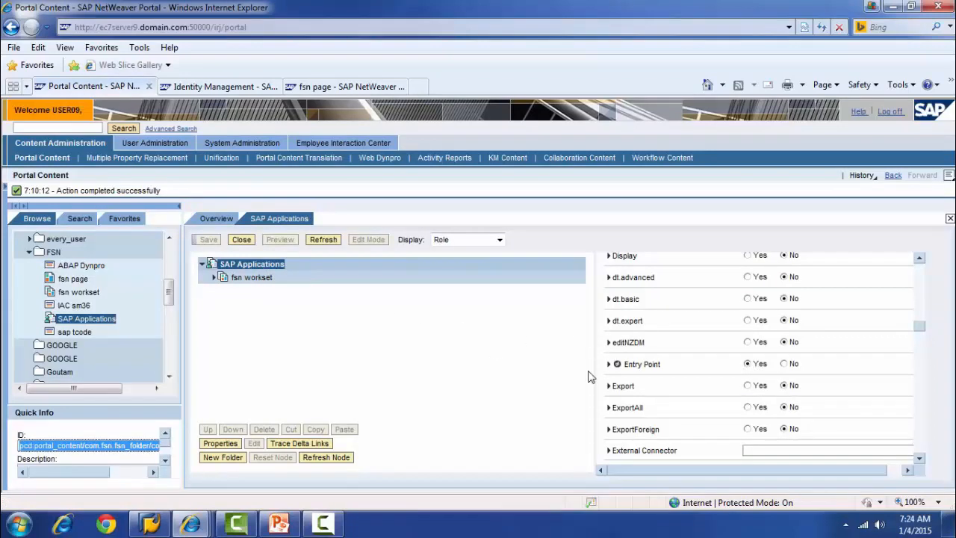
{"action": "left_click", "coordinate": [785, 364]}
{"action": "left_click", "coordinate": [208, 239]}
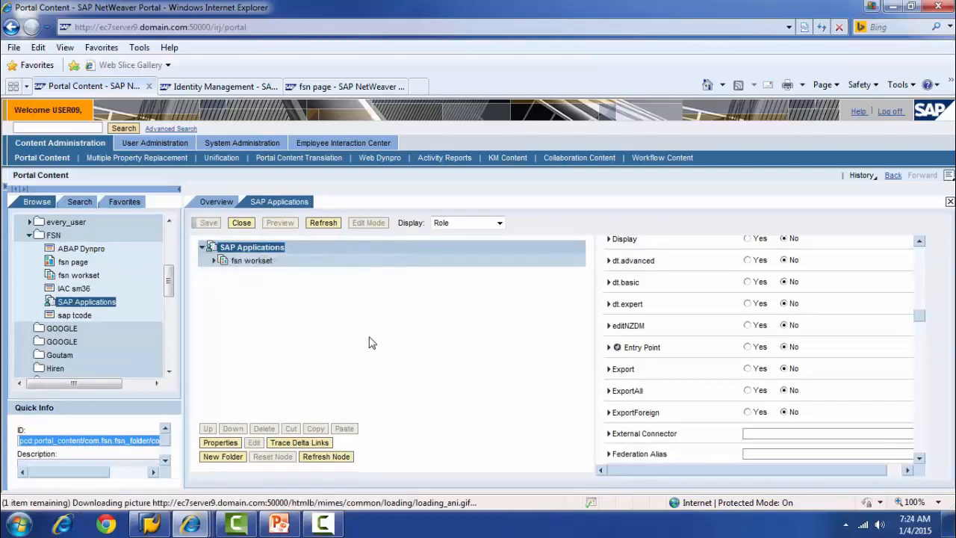
Open the properties of the fsn workset inside the SAP Applications role, set its Entry Point to Yes and save.
{"action": "left_click", "coordinate": [254, 261]}
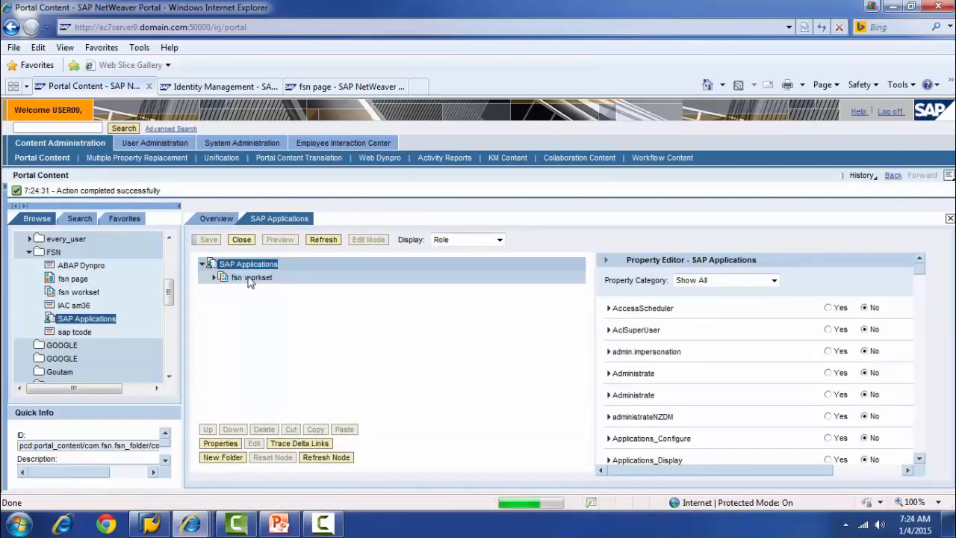
{"action": "left_click", "coordinate": [201, 264]}
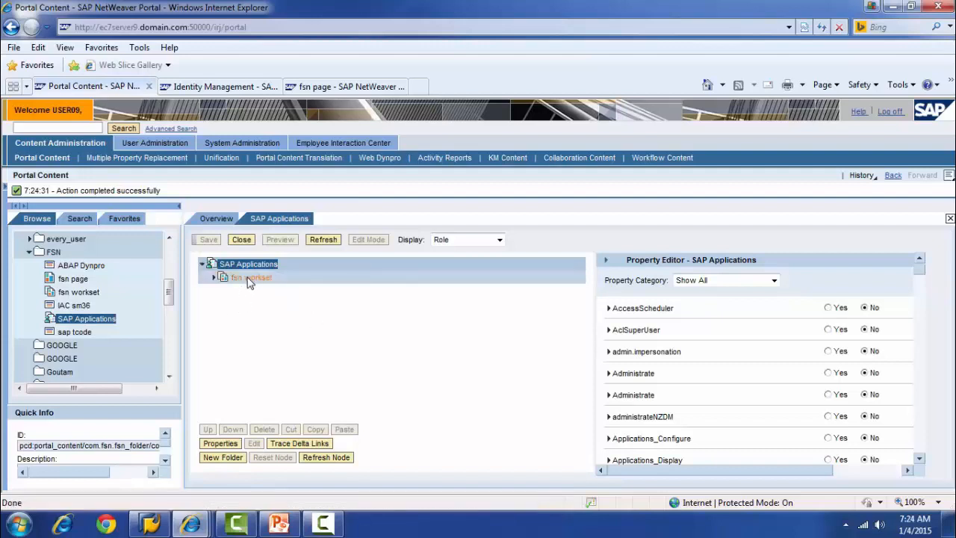
{"action": "right_click", "coordinate": [249, 280]}
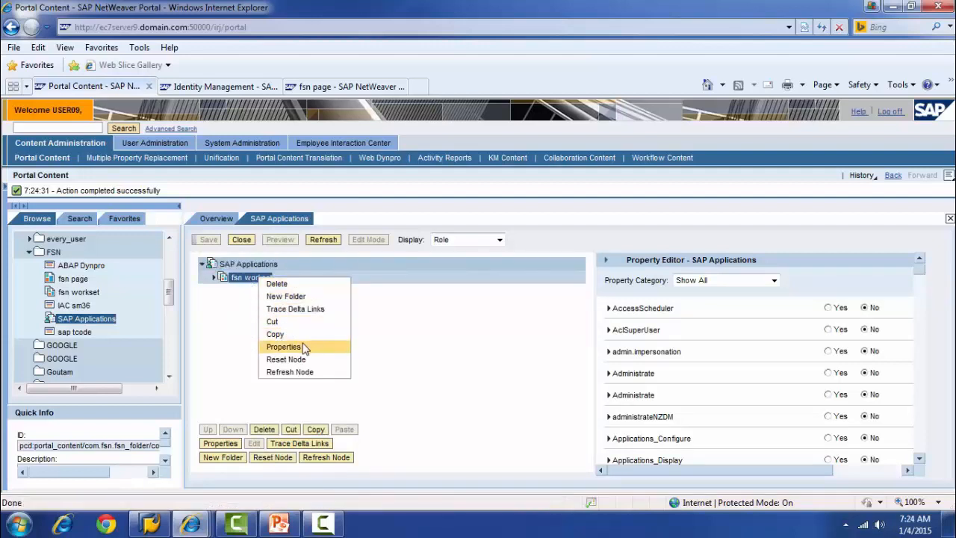
{"action": "left_click", "coordinate": [301, 348]}
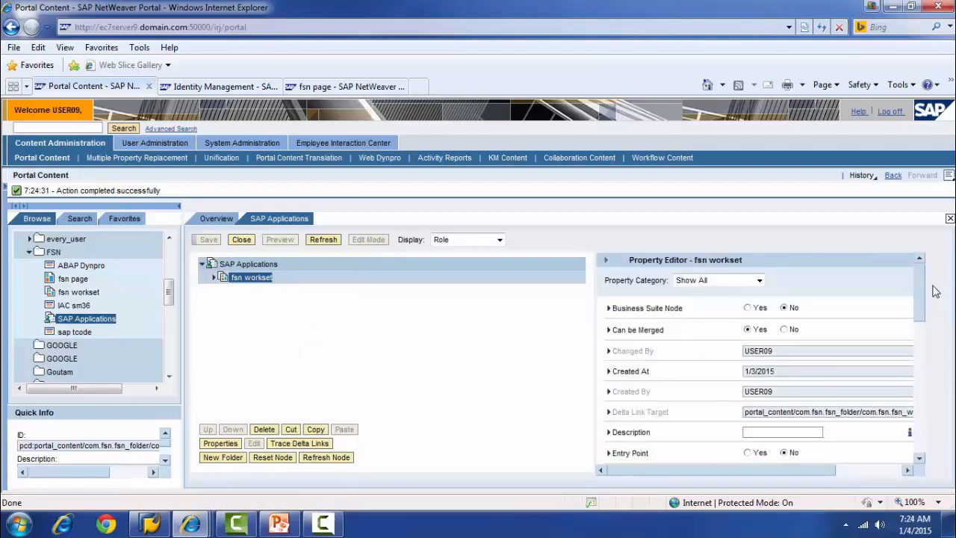
{"action": "left_click_drag", "start_coordinate": [925, 293], "coordinate": [921, 305]}
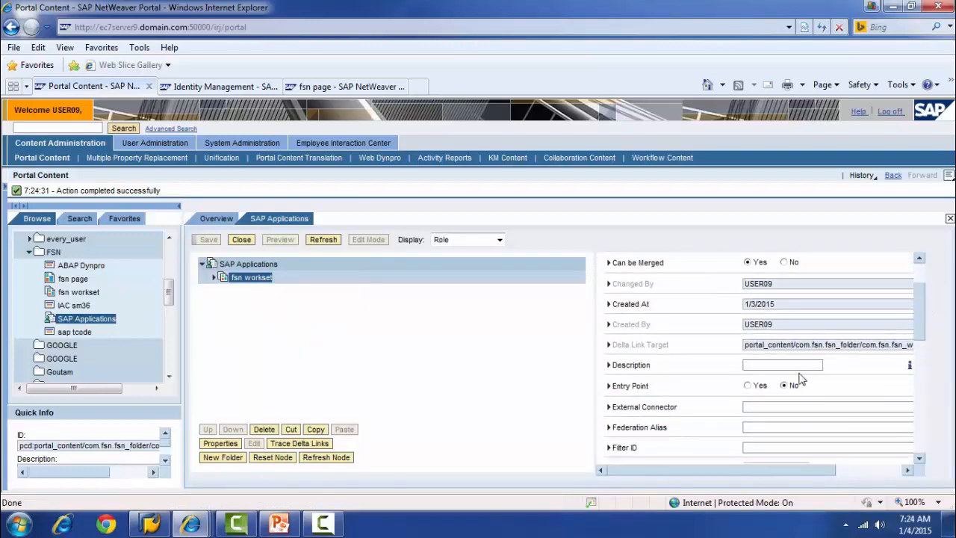
{"action": "left_click", "coordinate": [749, 387]}
{"action": "left_click", "coordinate": [209, 239]}
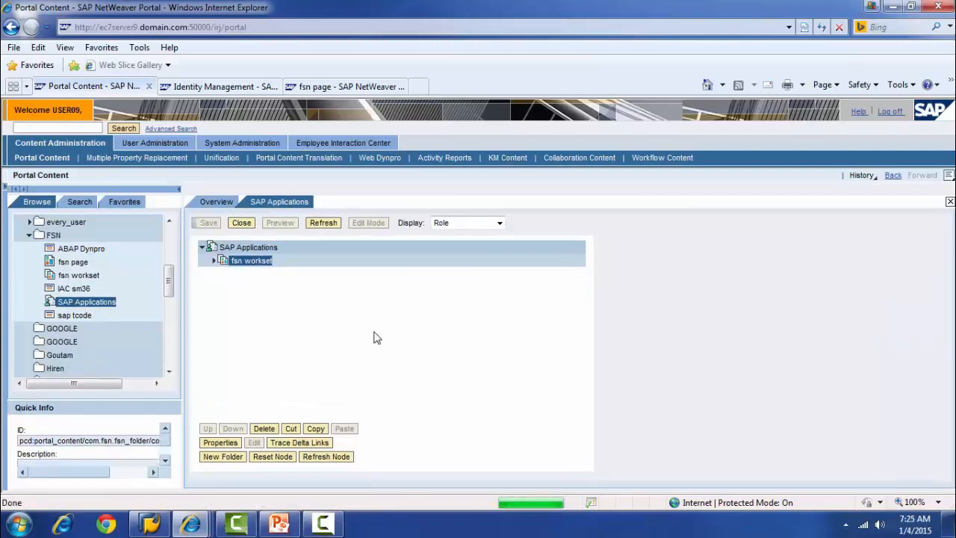
Reload the portal page, close the session-closing window, and open the SAP Applications area to check its navigation.
{"action": "left_click", "coordinate": [356, 87]}
{"action": "left_click", "coordinate": [298, 28]}
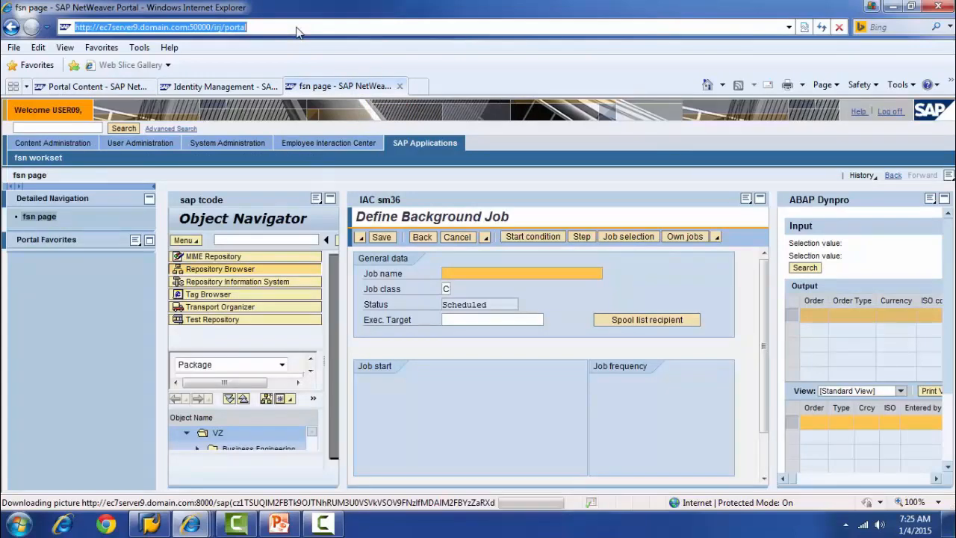
{"action": "key", "text": "Return"}
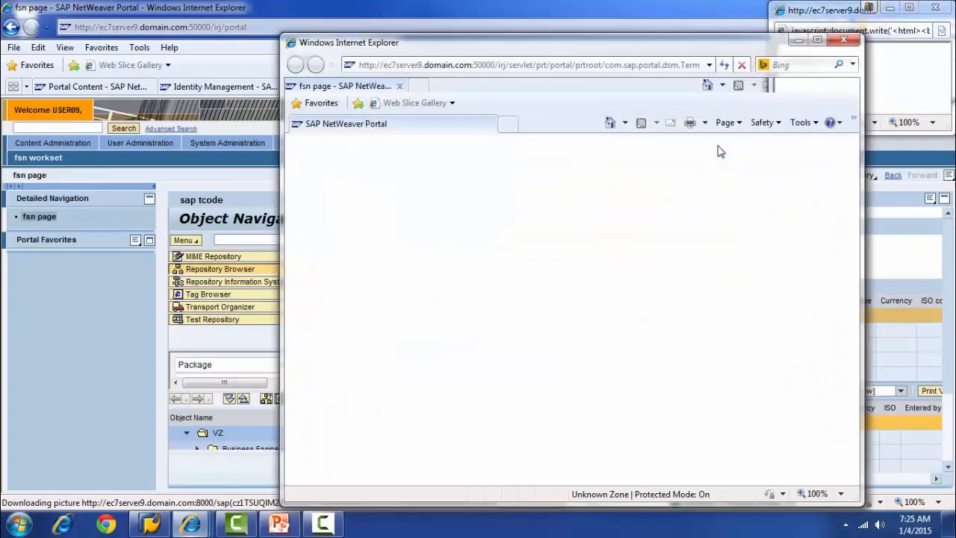
{"action": "left_click", "coordinate": [847, 40]}
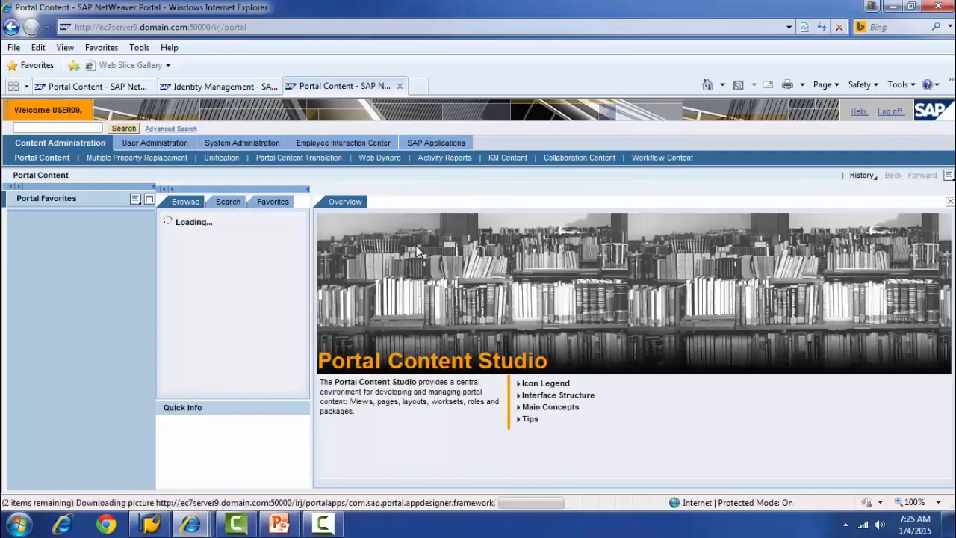
{"action": "left_click", "coordinate": [437, 142]}
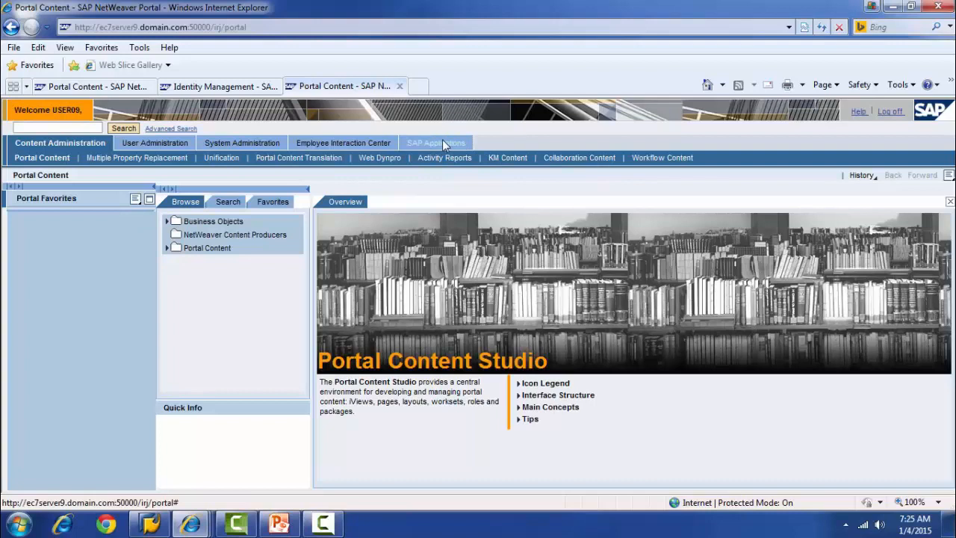
{"action": "left_click", "coordinate": [443, 142]}
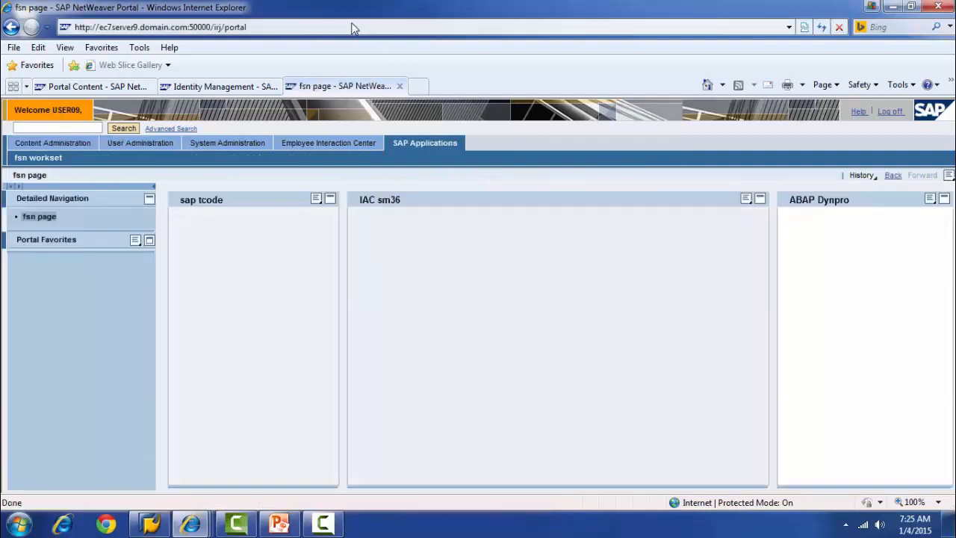
Reload the portal home page once more, close the session-closing windows, and look at the top-level navigation entries.
{"action": "left_click", "coordinate": [352, 27]}
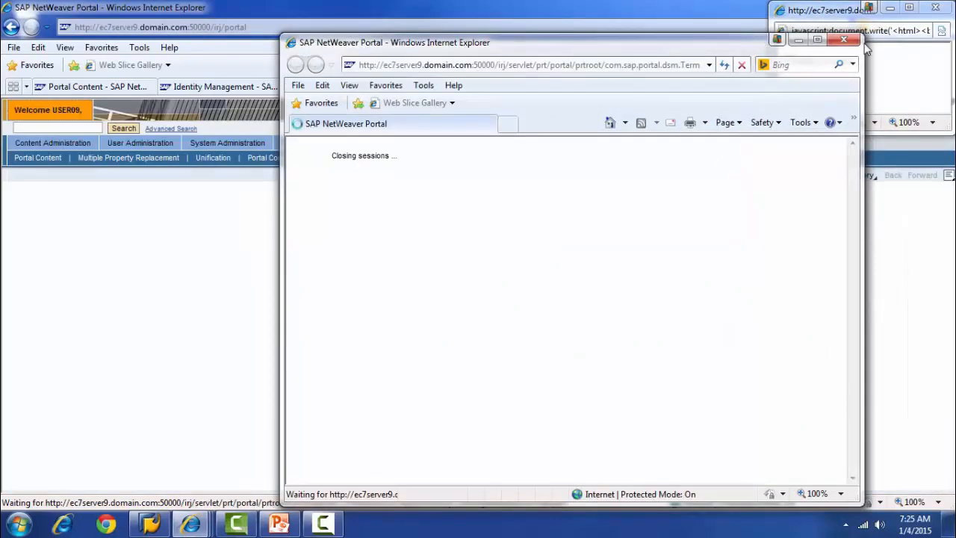
{"action": "left_click", "coordinate": [844, 42]}
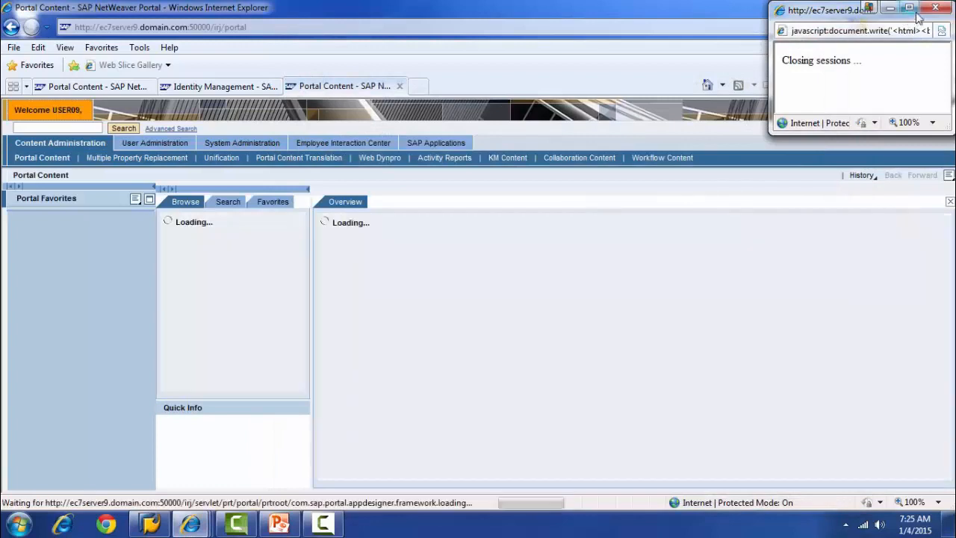
{"action": "left_click", "coordinate": [933, 9]}
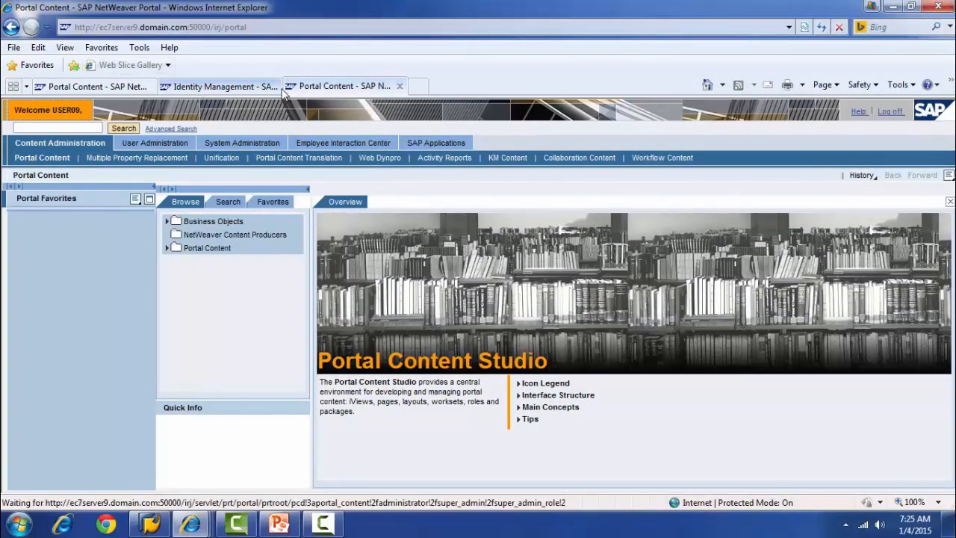
{"action": "left_click", "coordinate": [139, 50]}
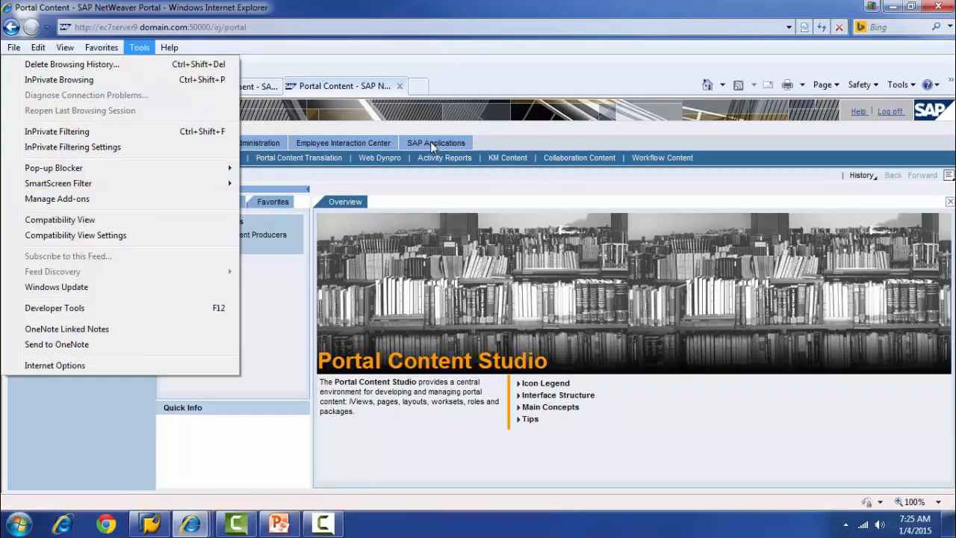
{"action": "left_click", "coordinate": [511, 139]}
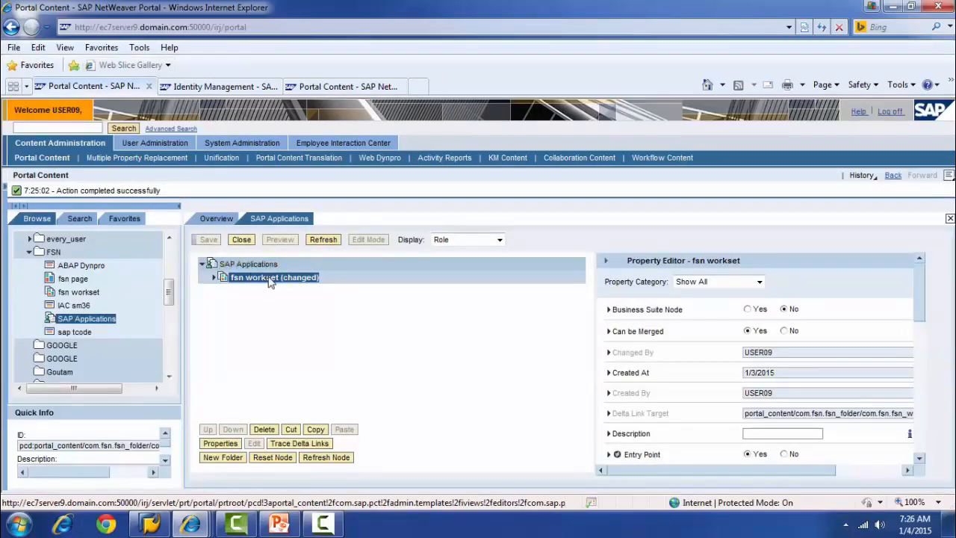
Refresh the portal after reviewing the workset in the role editor, and examine the fsn workset under SAP Applications.
{"action": "left_click", "coordinate": [345, 86]}
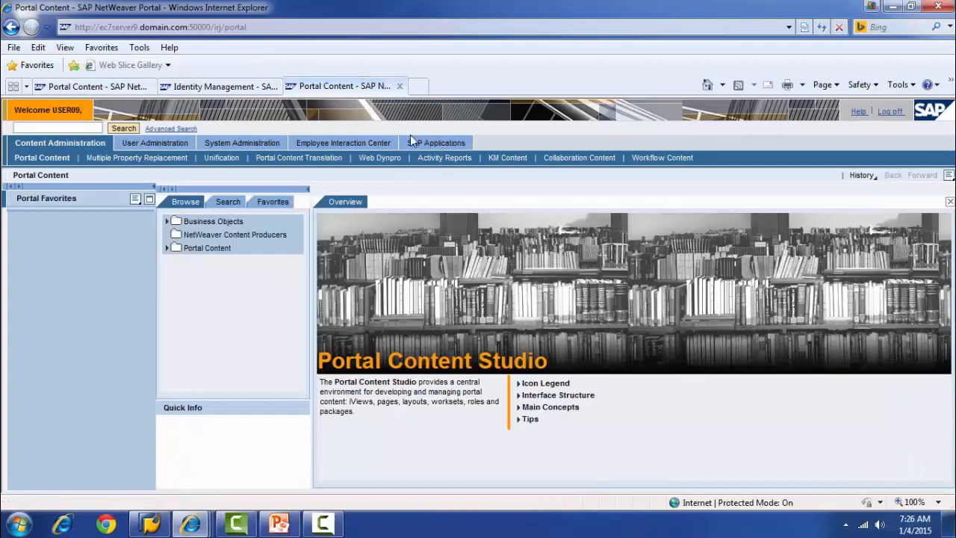
{"action": "left_click", "coordinate": [247, 26]}
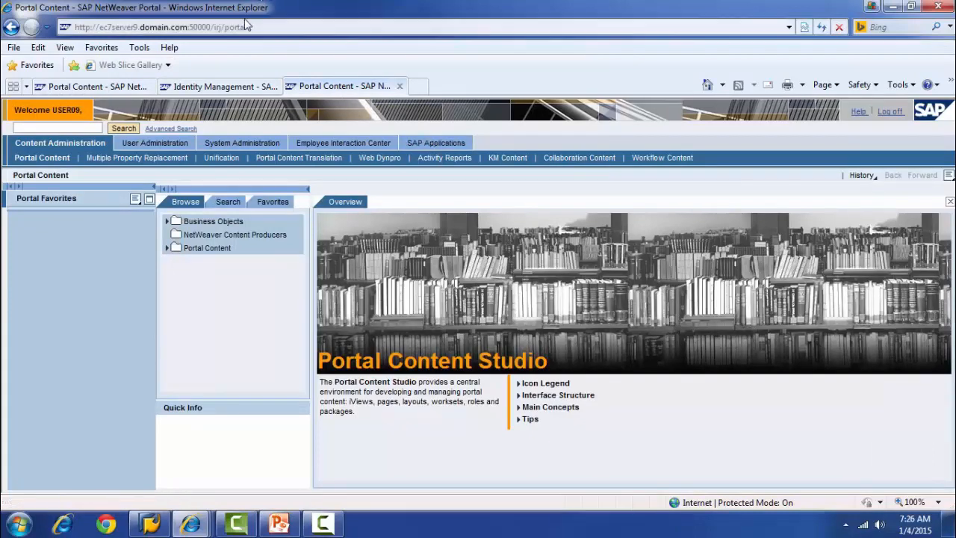
{"action": "key", "text": "Return"}
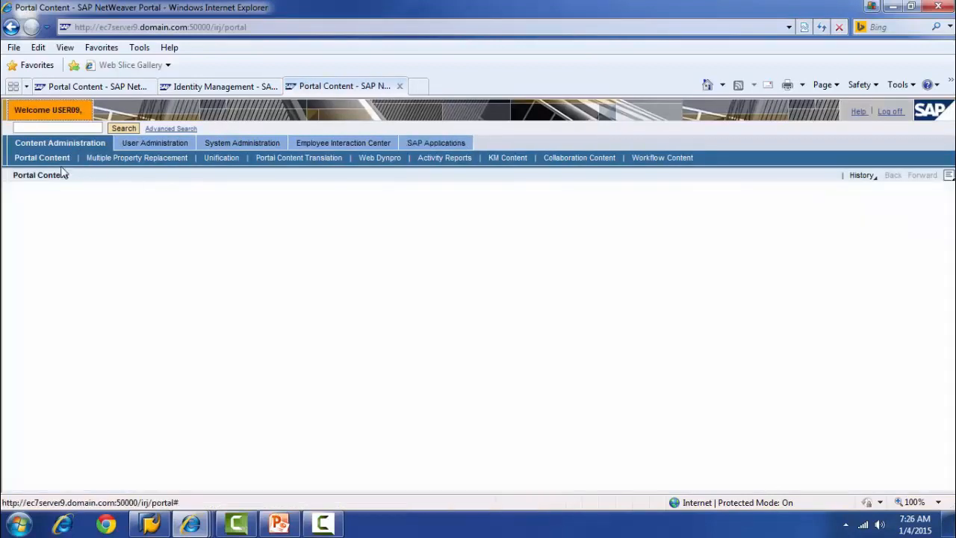
{"action": "left_click", "coordinate": [436, 143]}
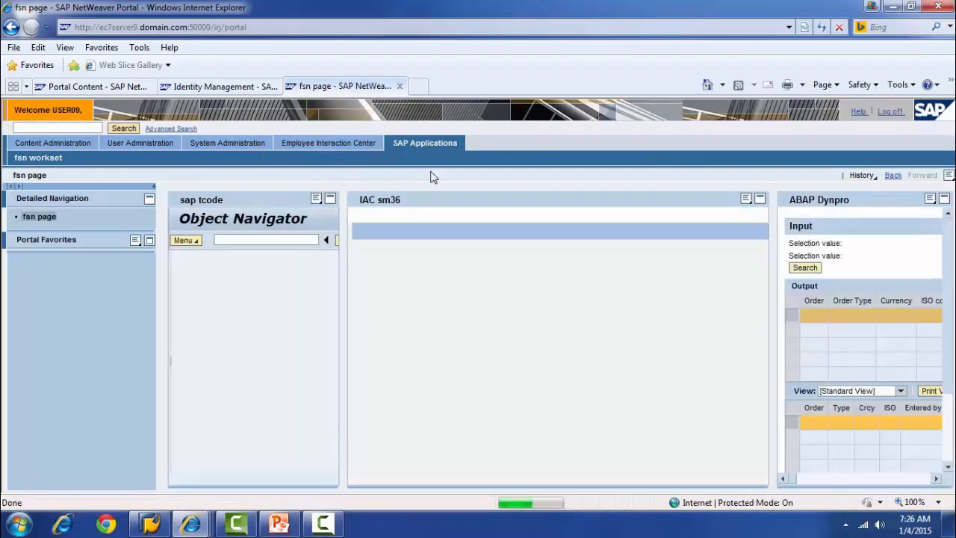
Recheck the fsn workset's properties in the role editor and return to the fsn page in the portal.
{"action": "left_click", "coordinate": [97, 87]}
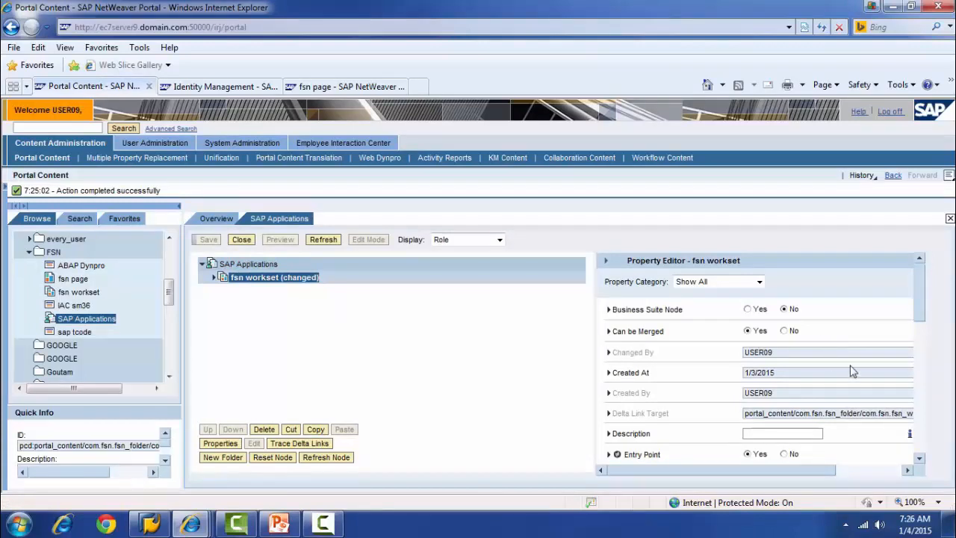
{"action": "left_click", "coordinate": [783, 309]}
{"action": "left_click", "coordinate": [331, 87]}
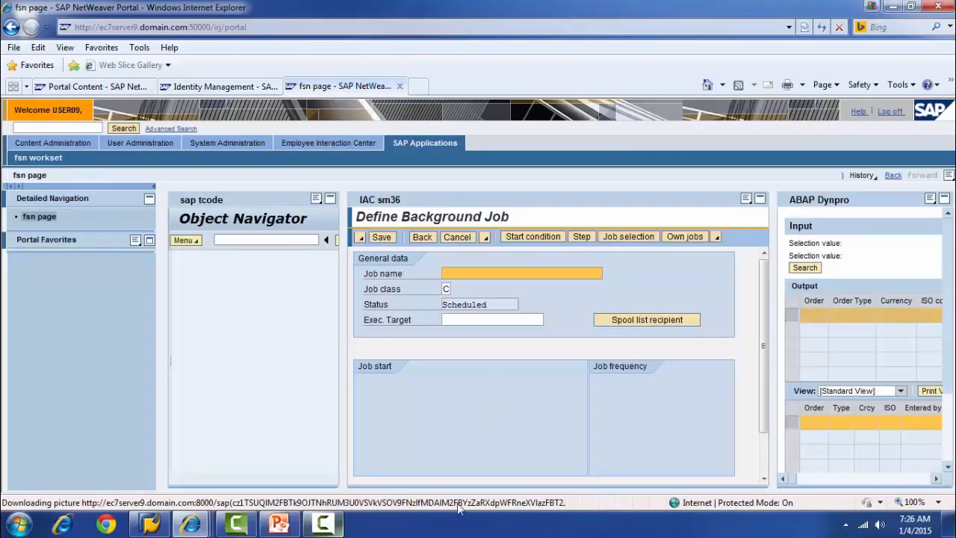